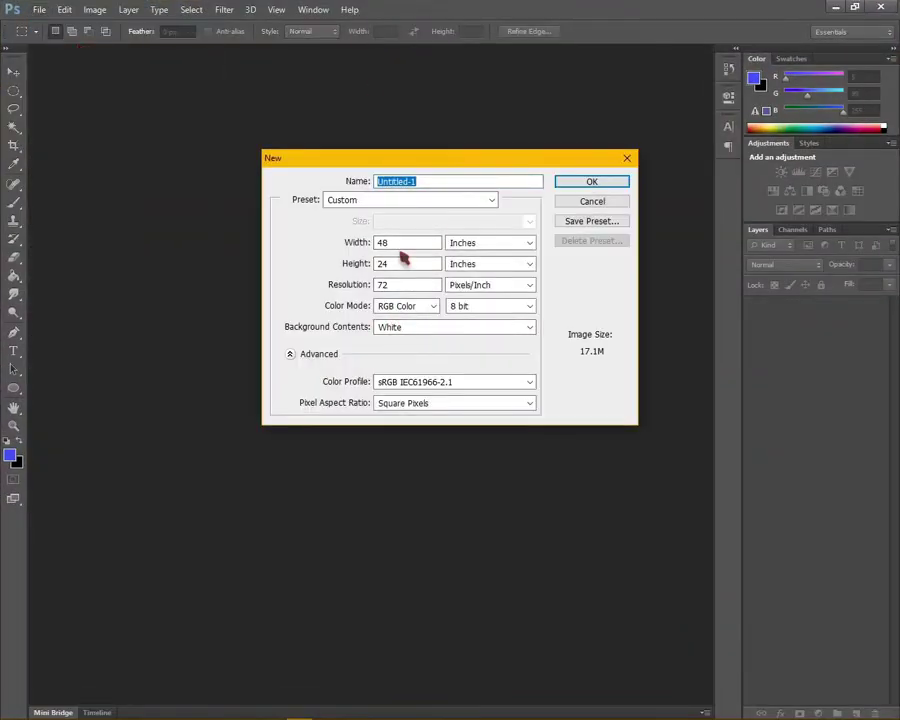
Create a new 48 × 36 inch canvas
{"action": "double_click", "coordinate": [404, 263]}
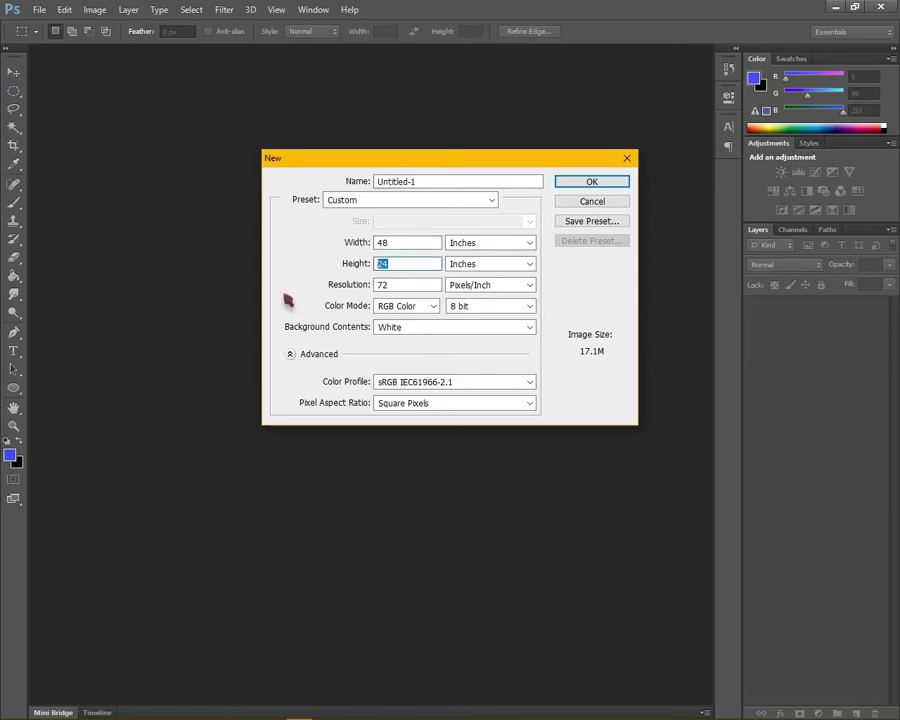
{"action": "type", "text": "36"}
{"action": "left_click", "coordinate": [591, 181]}
Place the blue gradient image Untitled-1 from the asher image folder as a layer
{"action": "left_click", "coordinate": [64, 9]}
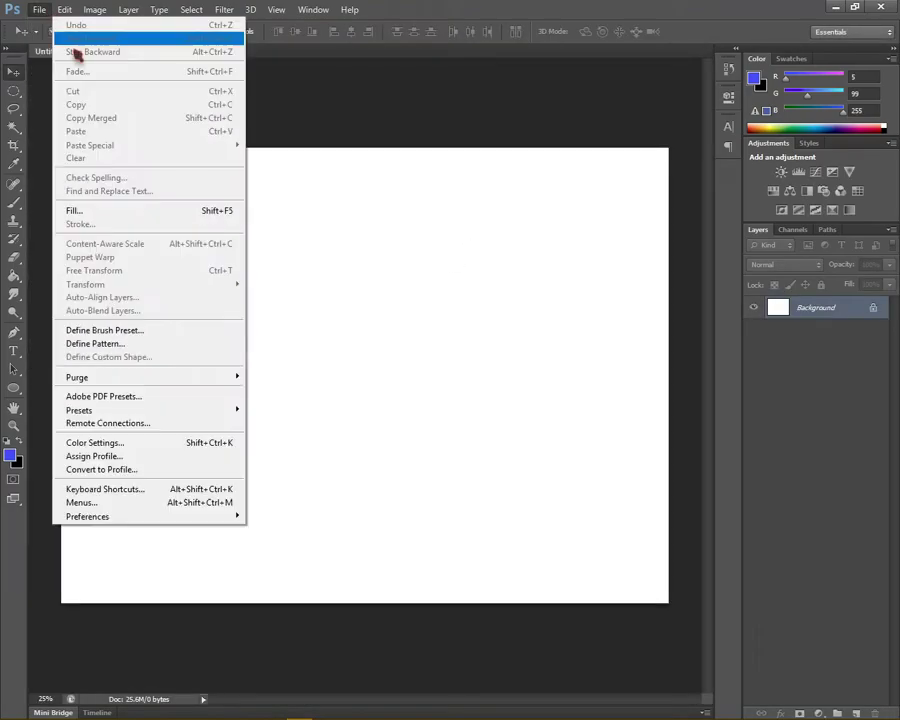
{"action": "left_click", "coordinate": [62, 237]}
{"action": "double_click", "coordinate": [114, 90]}
{"action": "double_click", "coordinate": [558, 324]}
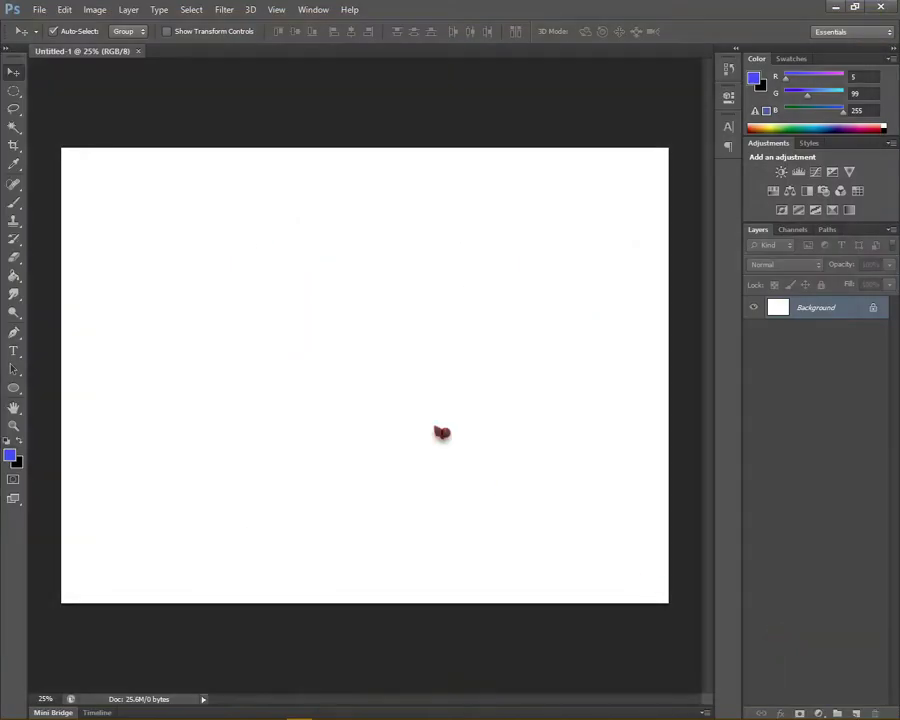
{"action": "left_click", "coordinate": [681, 31]}
Place the '31 percent' argyle pattern and fade it to 31% opacity
{"action": "left_click", "coordinate": [39, 9]}
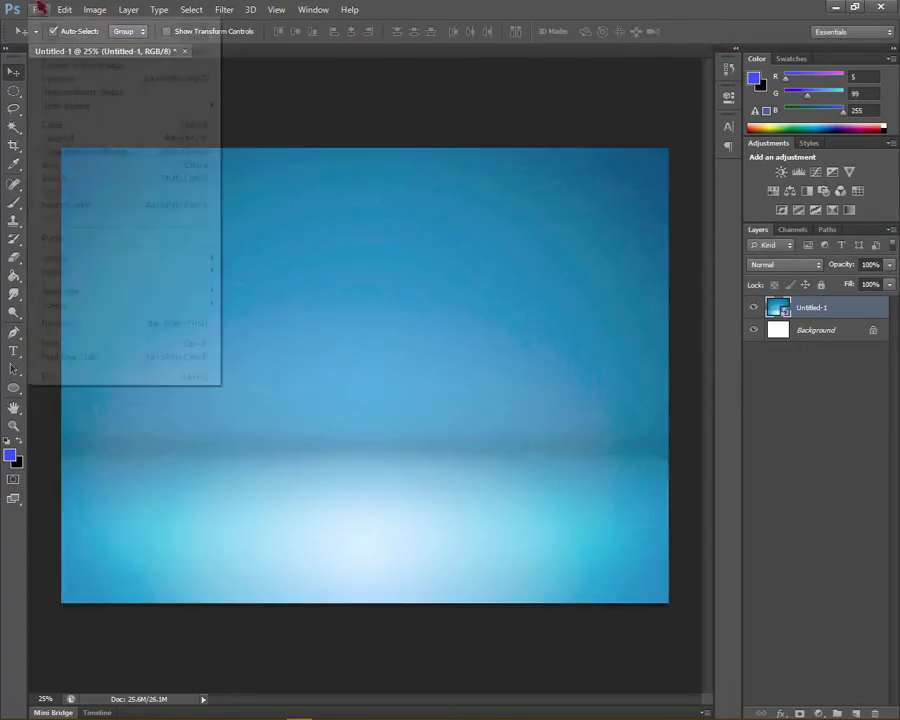
{"action": "left_click", "coordinate": [62, 237]}
{"action": "left_click", "coordinate": [556, 191]}
{"action": "left_click", "coordinate": [859, 651]}
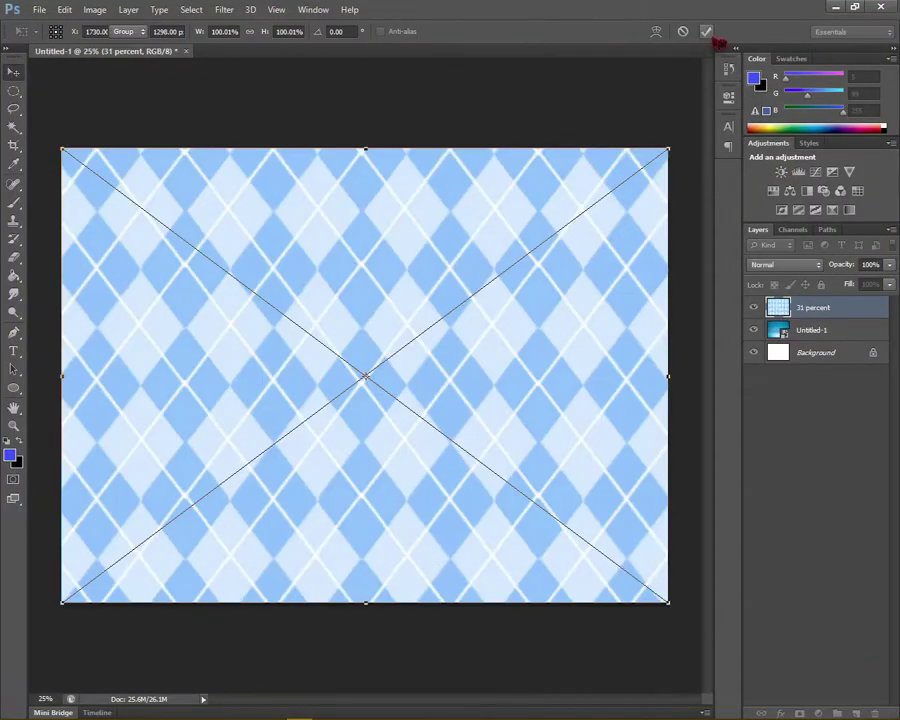
{"action": "left_click", "coordinate": [681, 31]}
{"action": "left_click", "coordinate": [889, 264]}
{"action": "left_click_drag", "start_coordinate": [887, 281], "coordinate": [847, 288]}
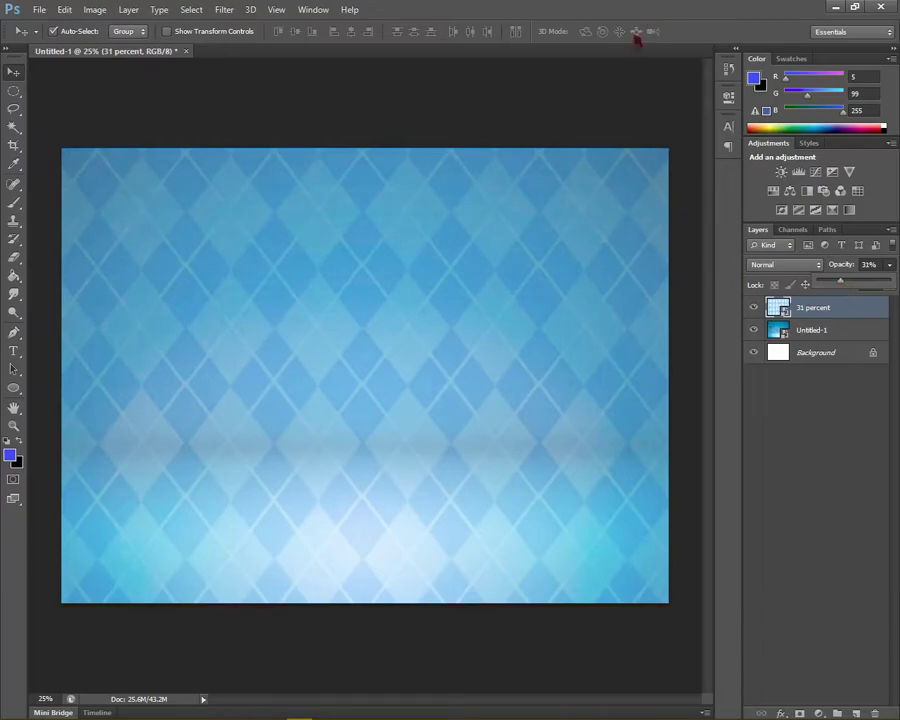
Rasterize the argyle pattern layer and select the gradient background layer
{"action": "right_click", "coordinate": [811, 338]}
{"action": "left_click", "coordinate": [670, 320]}
{"action": "right_click", "coordinate": [814, 312]}
{"action": "left_click", "coordinate": [676, 322]}
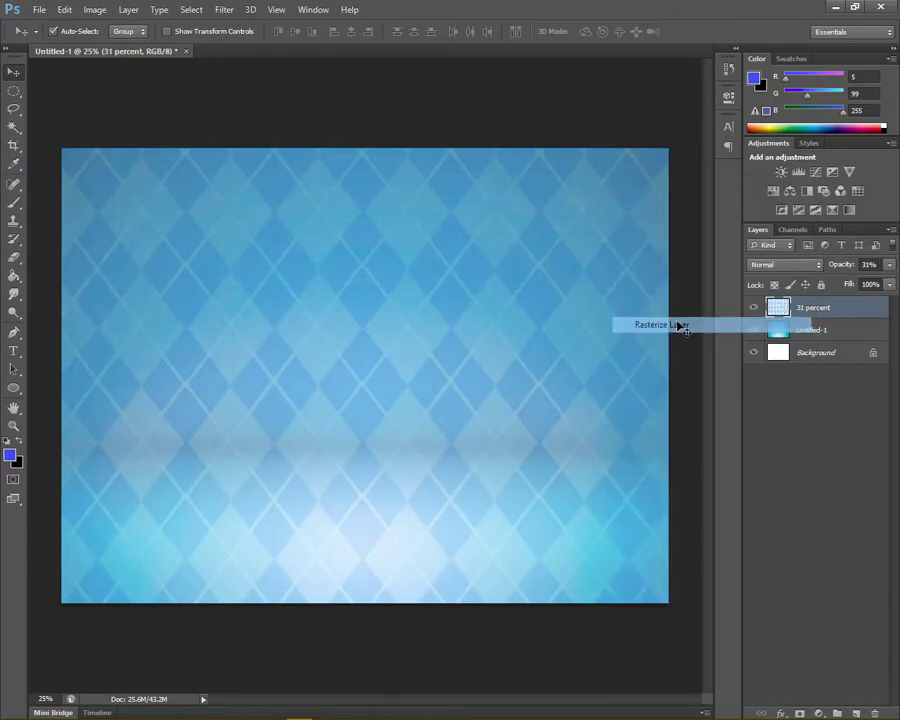
Lighten the argyle pattern with a Levels midtone adjustment
{"action": "key", "text": "ctrl+l"}
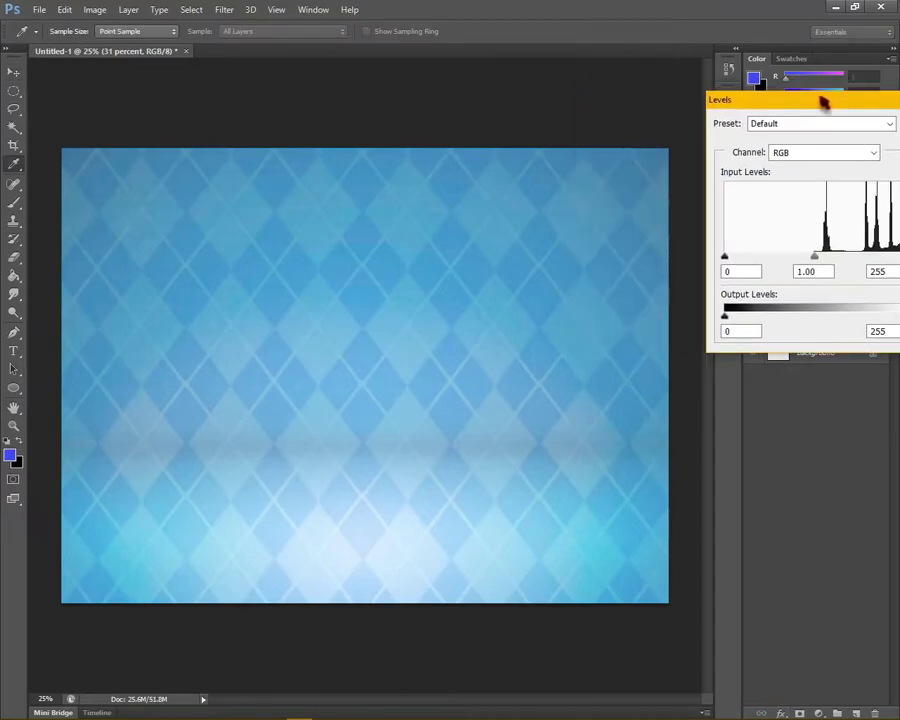
{"action": "left_click_drag", "start_coordinate": [760, 94], "coordinate": [601, 35]}
{"action": "left_click_drag", "start_coordinate": [658, 191], "coordinate": [655, 192]}
{"action": "left_click_drag", "start_coordinate": [745, 192], "coordinate": [808, 236]}
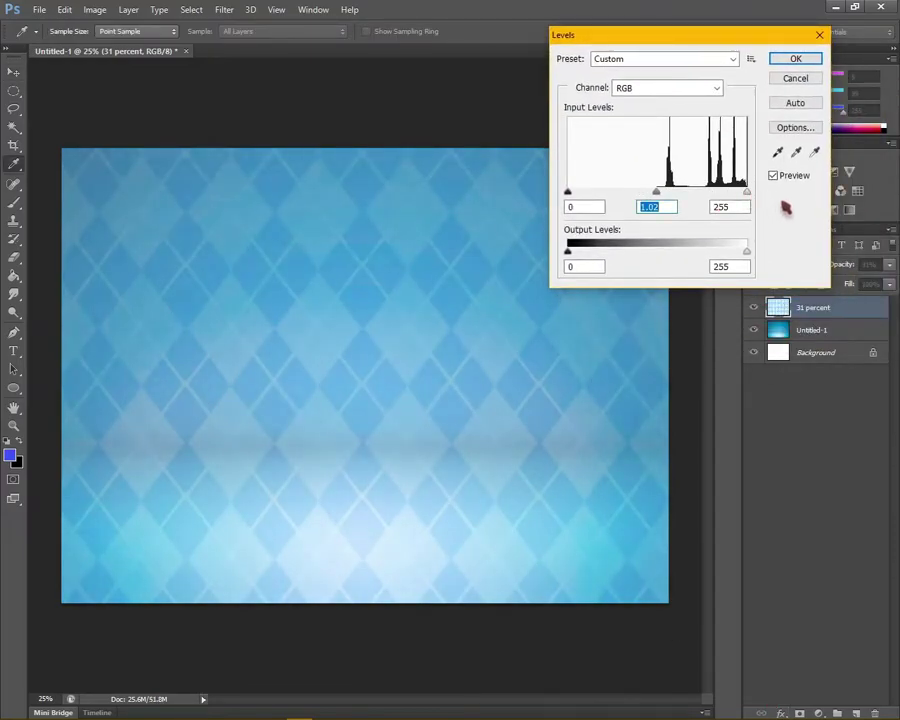
{"action": "mouse_move", "coordinate": [656, 191]}
{"action": "left_mouse_down"}
{"action": "mouse_move", "coordinate": [690, 197]}
{"action": "mouse_move", "coordinate": [600, 192]}
{"action": "left_mouse_up"}
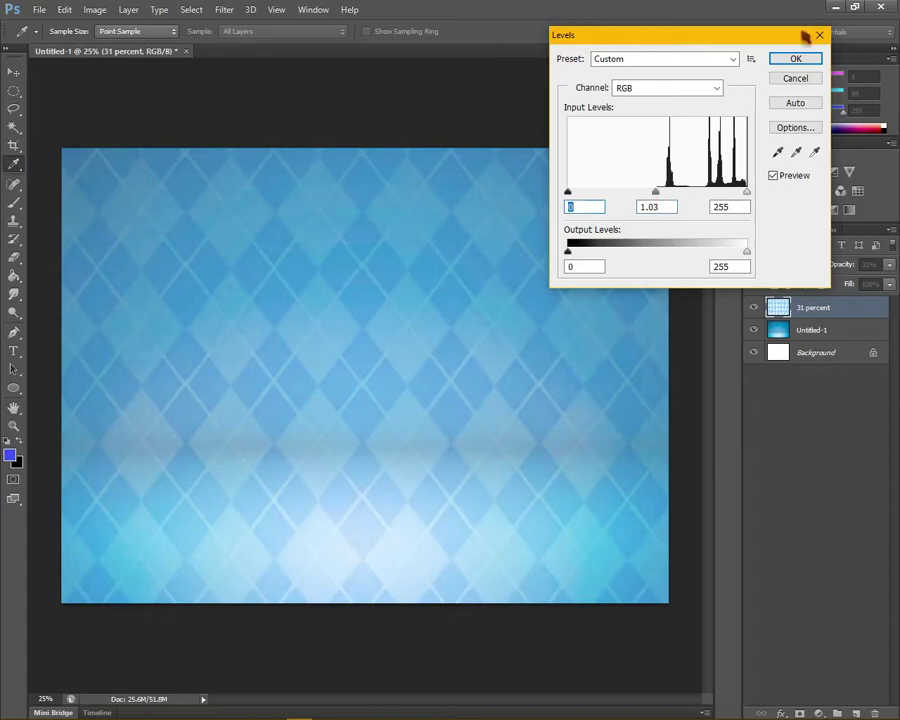
{"action": "left_click", "coordinate": [795, 58]}
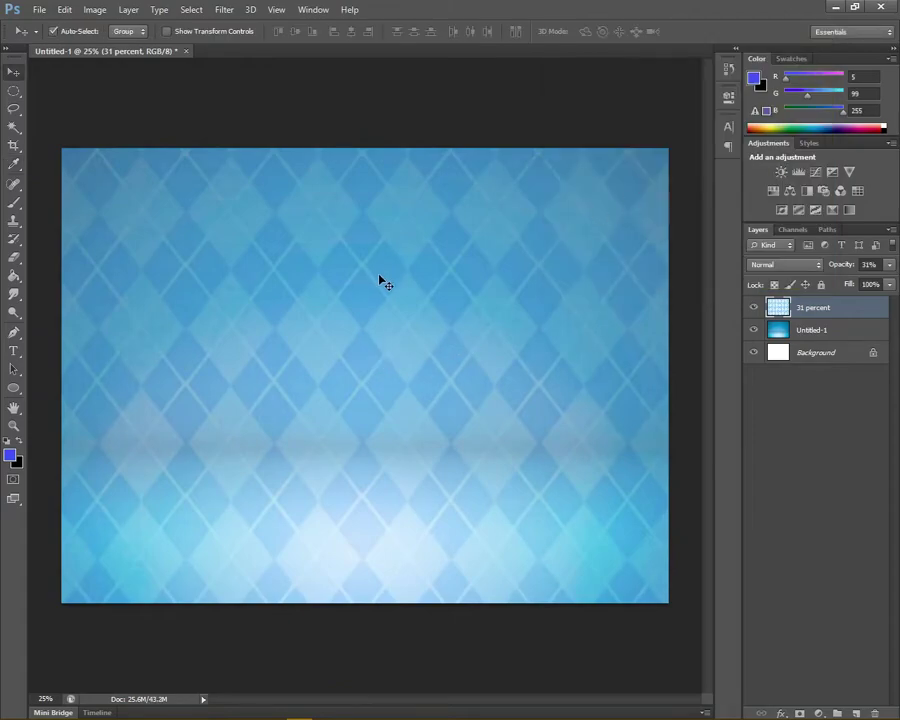
Place the Boss Baby PNG, rasterize it, and delete its empty surroundings with the Magic Wand
{"action": "left_click", "coordinate": [39, 9]}
{"action": "left_click", "coordinate": [56, 236]}
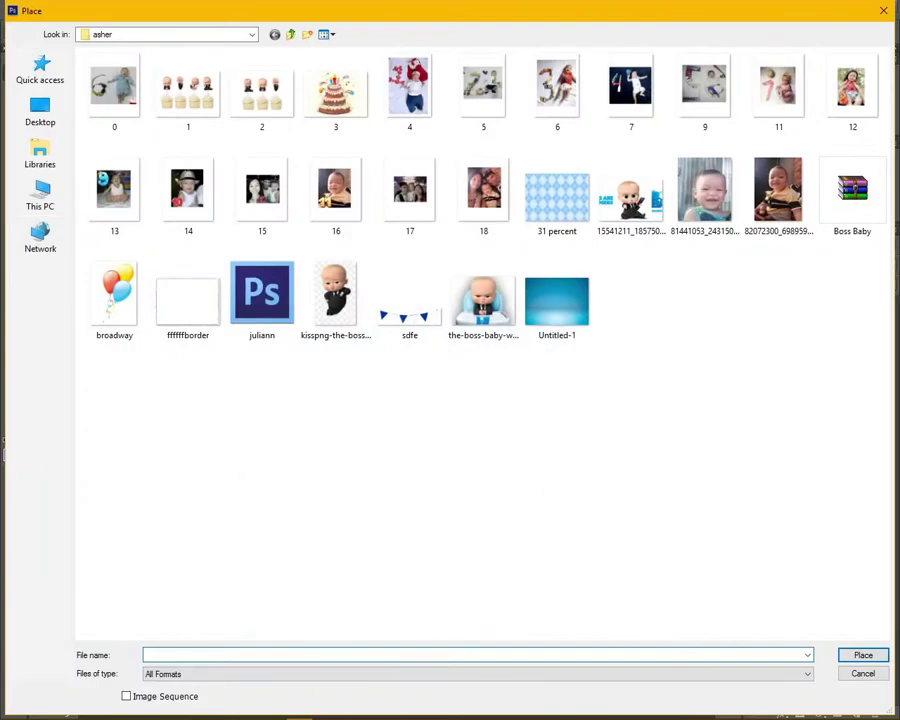
{"action": "key", "text": "Return"}
{"action": "key", "text": "Return"}
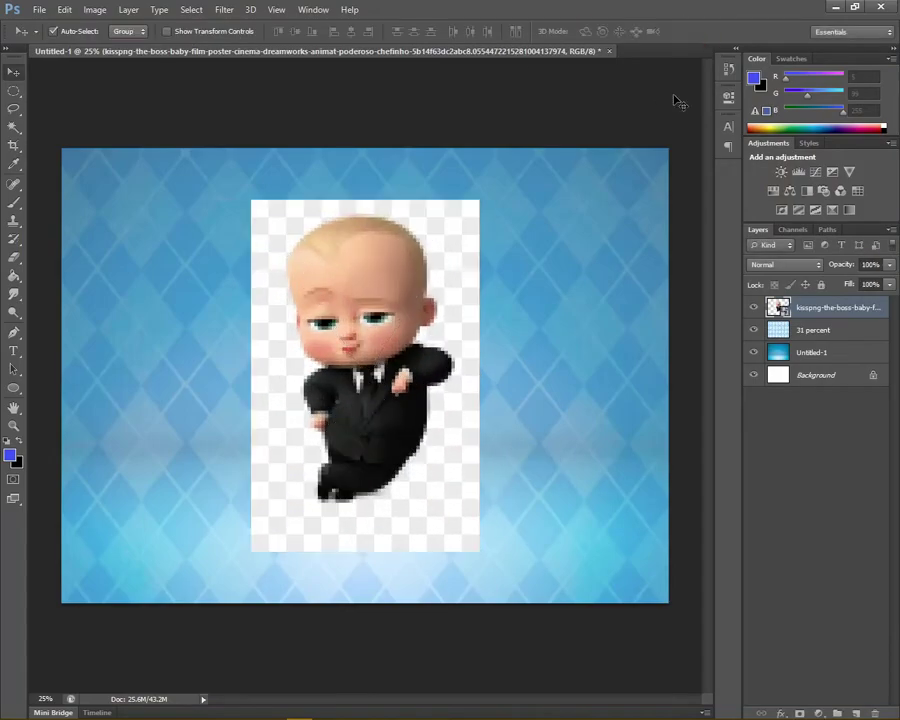
{"action": "right_click", "coordinate": [762, 307]}
{"action": "left_click", "coordinate": [662, 324]}
{"action": "key", "text": "w"}
{"action": "left_click", "coordinate": [451, 244]}
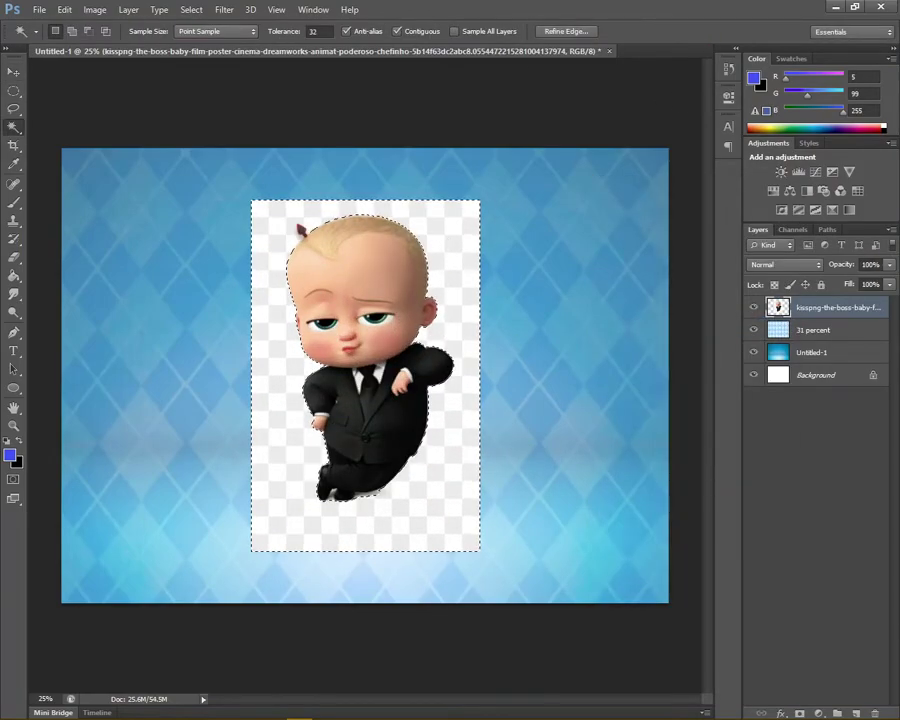
{"action": "key", "text": "Delete"}
{"action": "key", "text": "v"}
{"action": "left_click", "coordinate": [39, 9]}
Place the smiling baby photo on the poster
{"action": "left_click", "coordinate": [90, 245]}
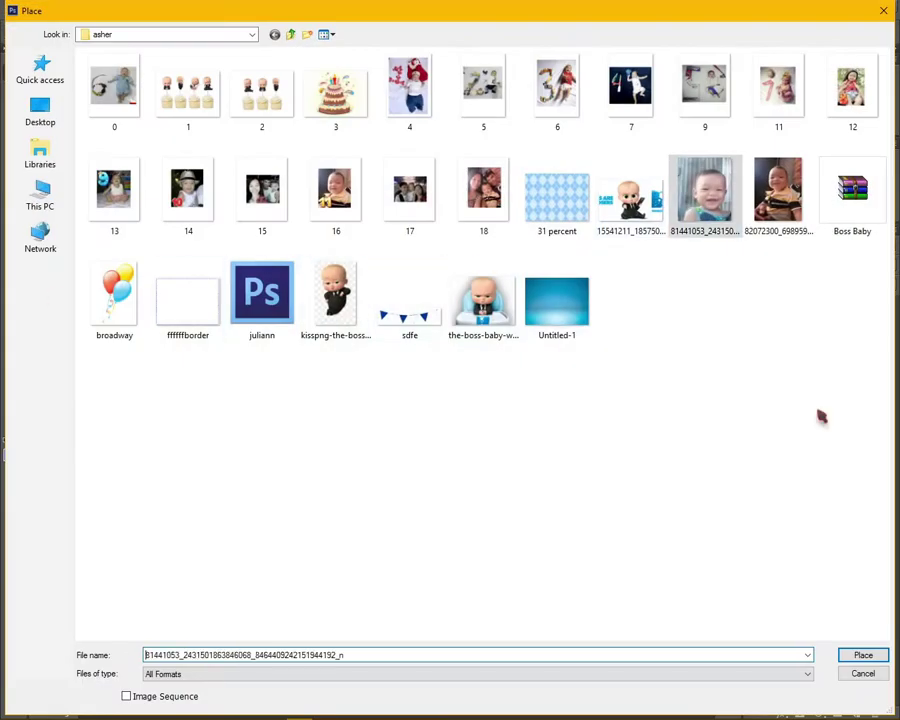
{"action": "key", "text": "Return"}
{"action": "key", "text": "Return"}
{"action": "key", "text": "ctrl+plus"}
{"action": "scroll", "coordinate": [401, 468], "scroll_direction": "up", "scroll_amount": 3}
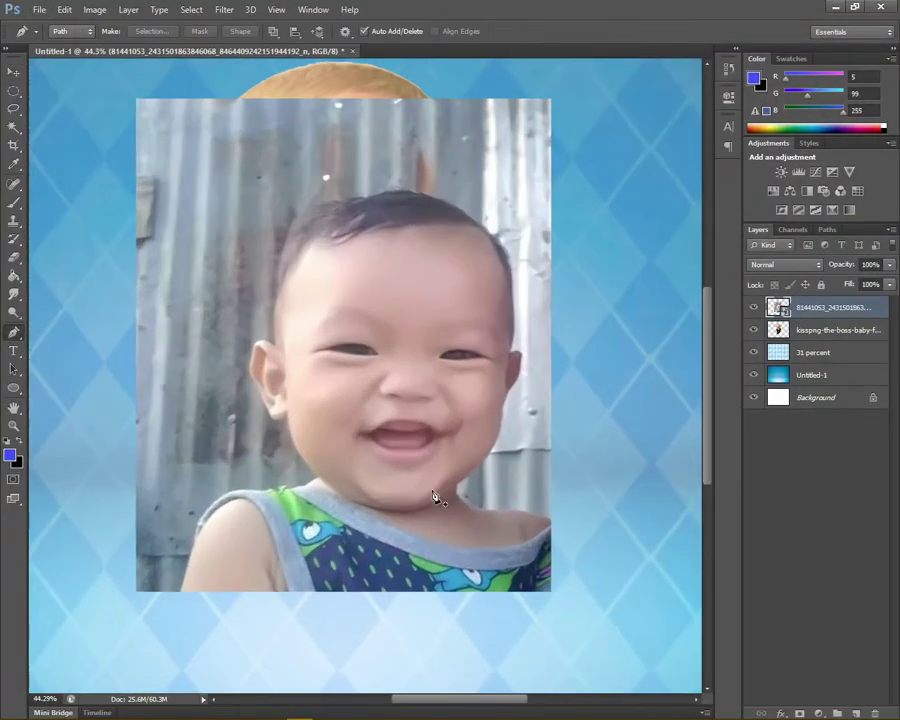
Trace an outline around the baby's head with the Pen tool
{"action": "key", "text": "p"}
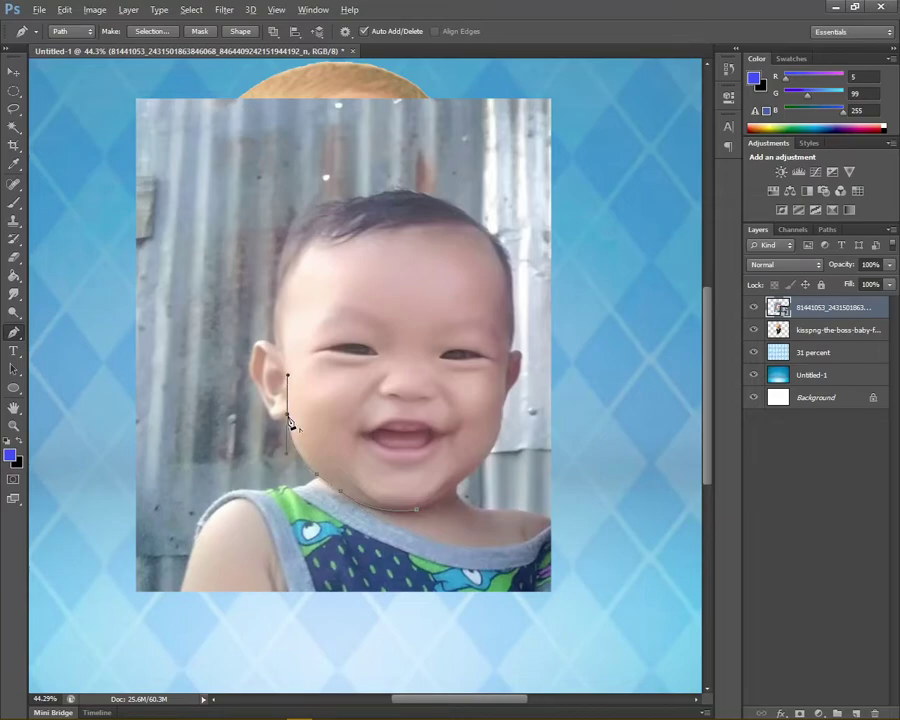
{"action": "scroll", "coordinate": [278, 420], "scroll_direction": "up", "scroll_amount": 3}
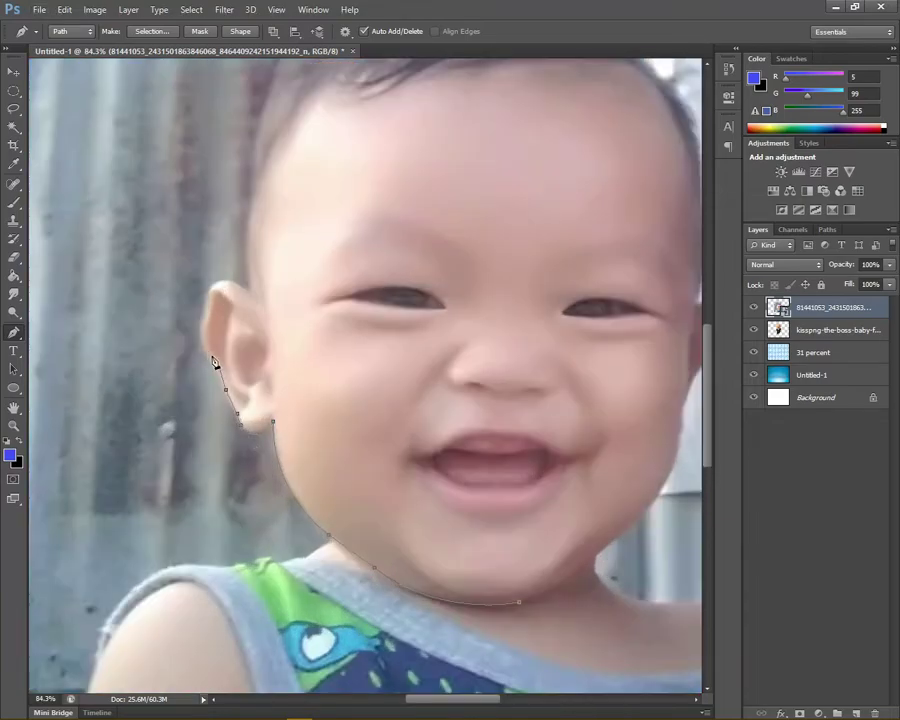
{"action": "left_click_drag", "start_coordinate": [241, 294], "coordinate": [296, 317]}
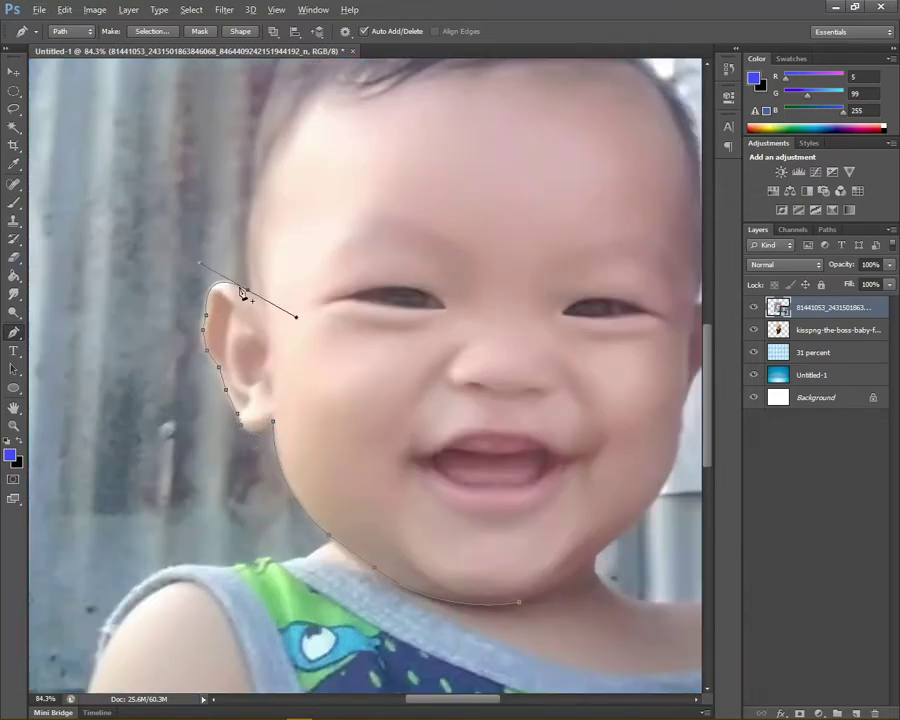
{"action": "left_click_drag", "start_coordinate": [260, 197], "coordinate": [181, 363]}
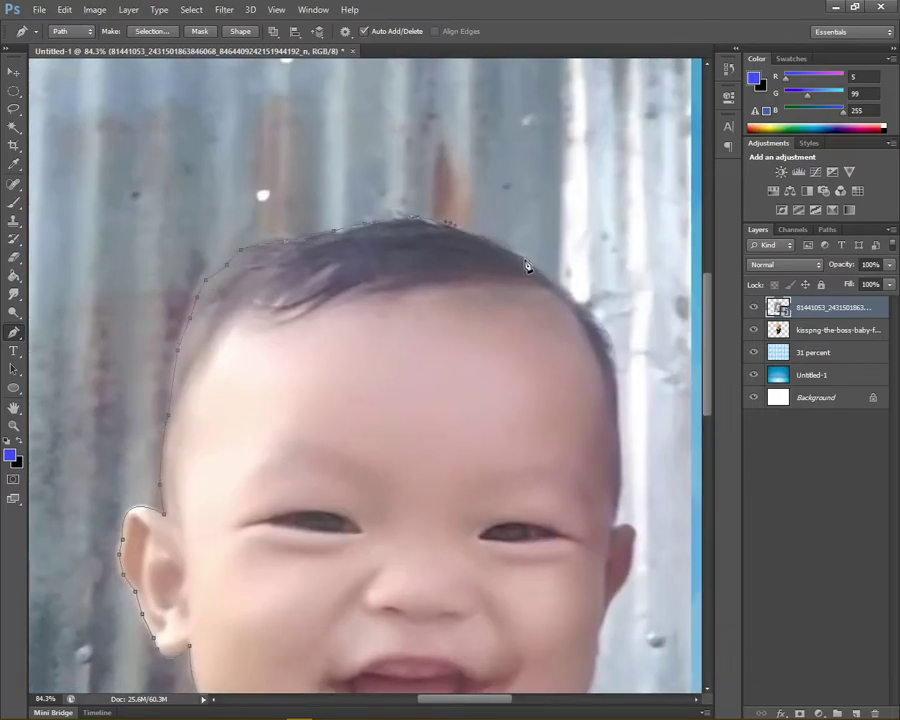
{"action": "left_click_drag", "start_coordinate": [590, 326], "coordinate": [420, 221]}
{"action": "left_click_drag", "start_coordinate": [443, 315], "coordinate": [447, 320]}
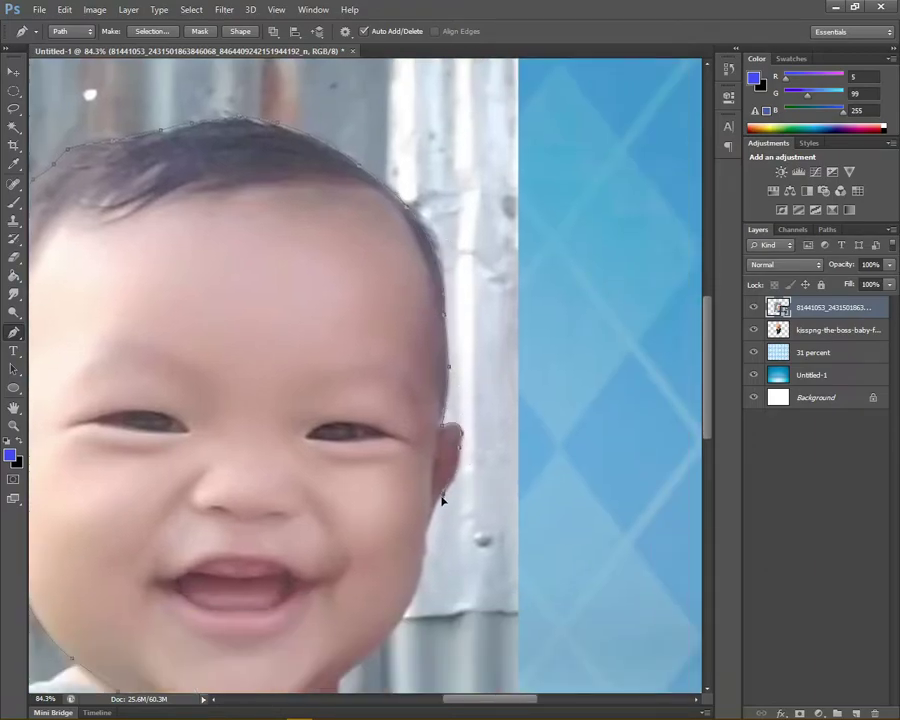
{"action": "left_click_drag", "start_coordinate": [447, 503], "coordinate": [369, 369]}
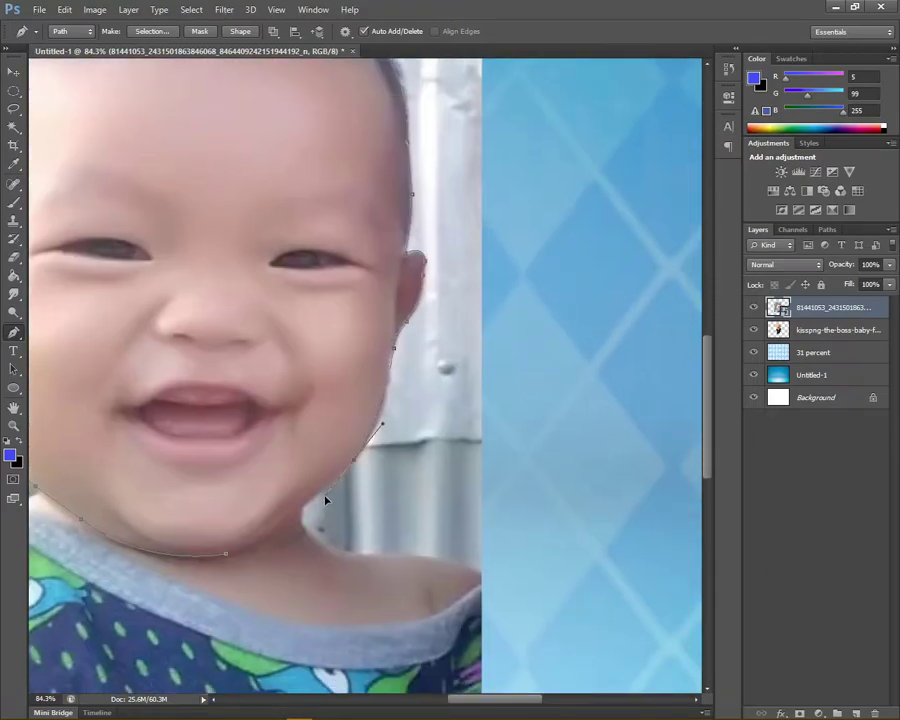
Turn the head outline into a selection and copy it onto a new Layer 1
{"action": "key", "text": "ctrl+Return"}
{"action": "key", "text": "ctrl+j"}
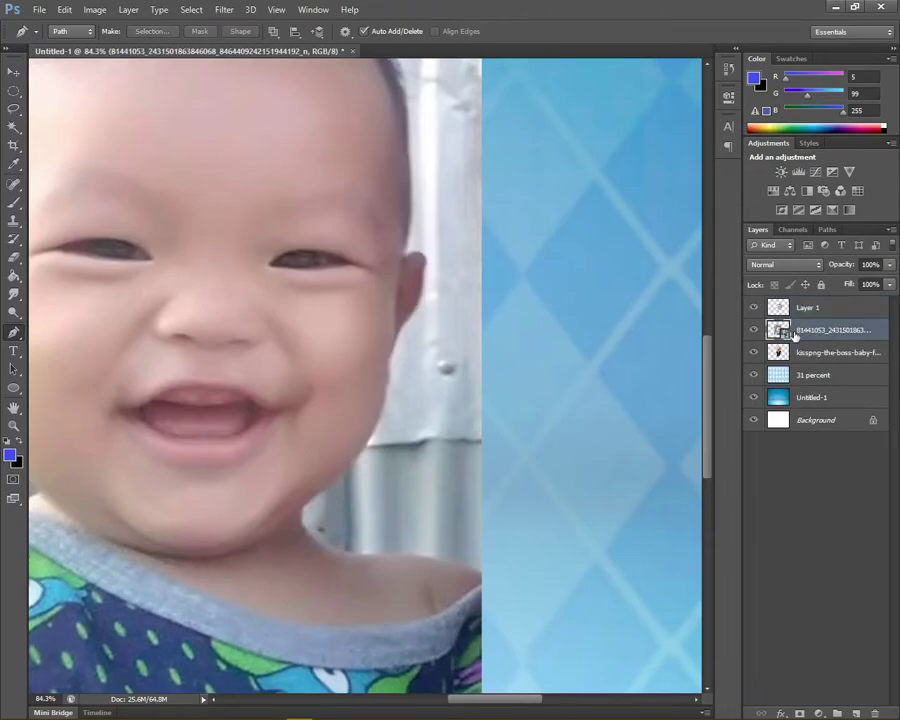
{"action": "key", "text": "Delete"}
{"action": "key", "text": "ctrl+0"}
Smudge the cut-out face's edges over the Boss Baby's head
{"action": "key", "text": "r"}
{"action": "scroll", "coordinate": [185, 325], "scroll_direction": "up", "scroll_amount": 3}
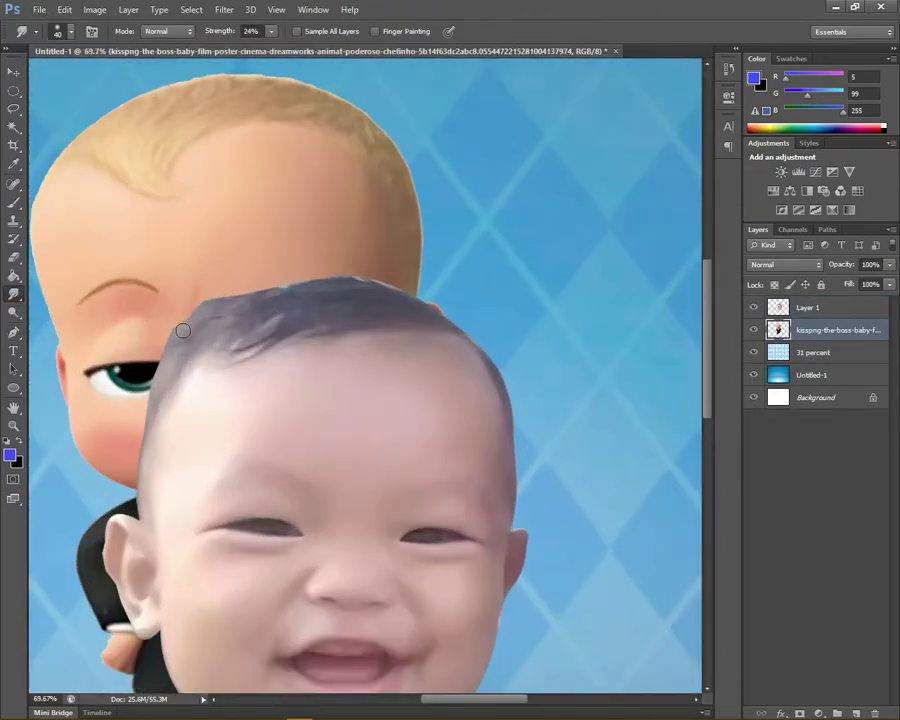
{"action": "mouse_move", "coordinate": [337, 361]}
{"action": "left_mouse_down"}
{"action": "mouse_move", "coordinate": [444, 402]}
{"action": "mouse_move", "coordinate": [292, 271]}
{"action": "left_mouse_up"}
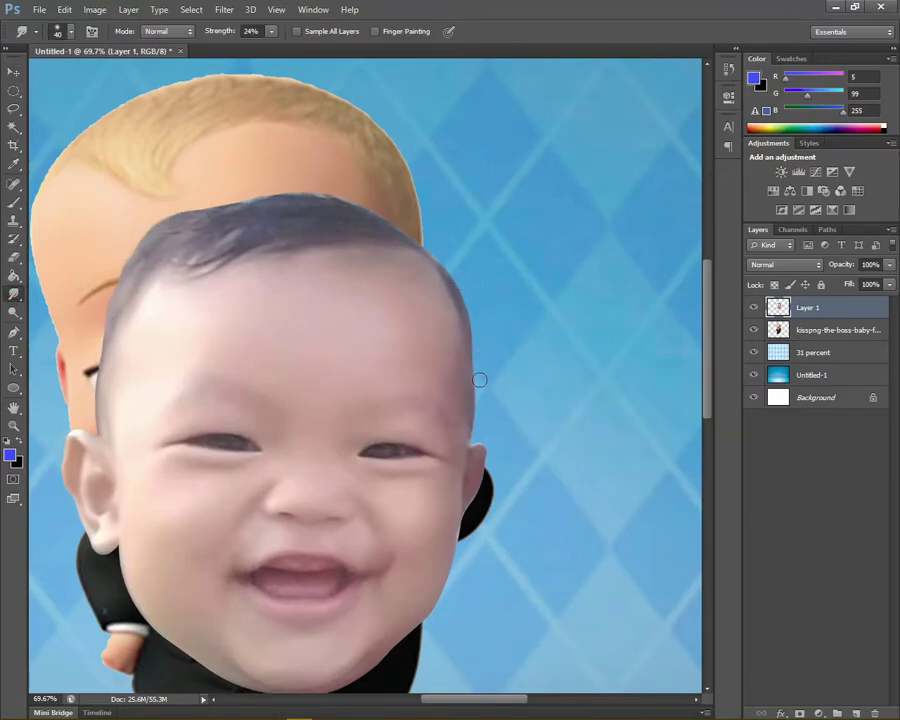
{"action": "scroll", "coordinate": [480, 380], "scroll_direction": "down", "scroll_amount": 4}
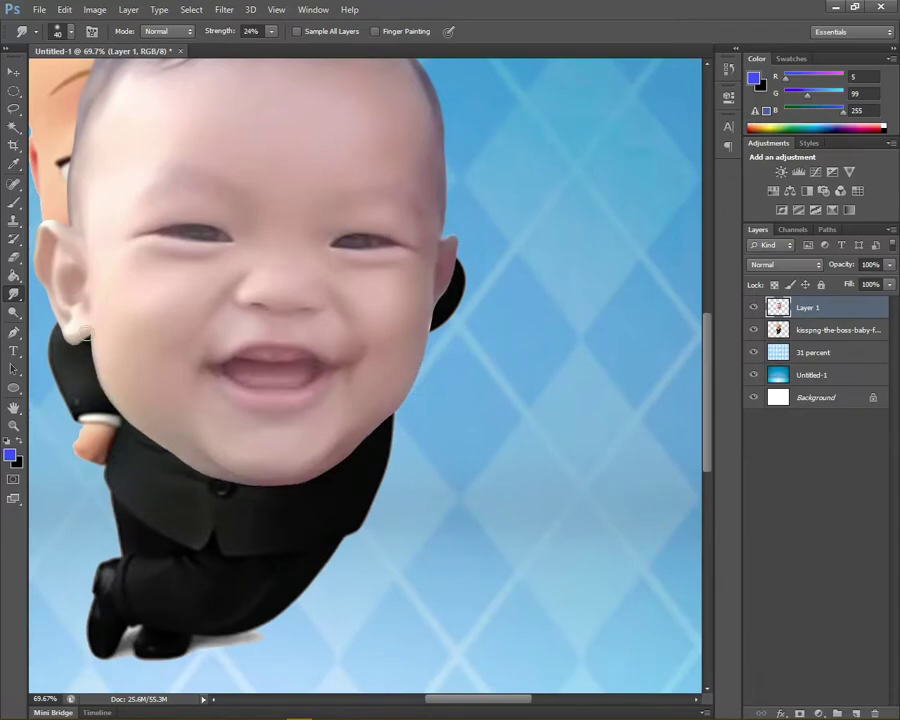
{"action": "scroll", "coordinate": [59, 315], "scroll_direction": "up", "scroll_amount": 2}
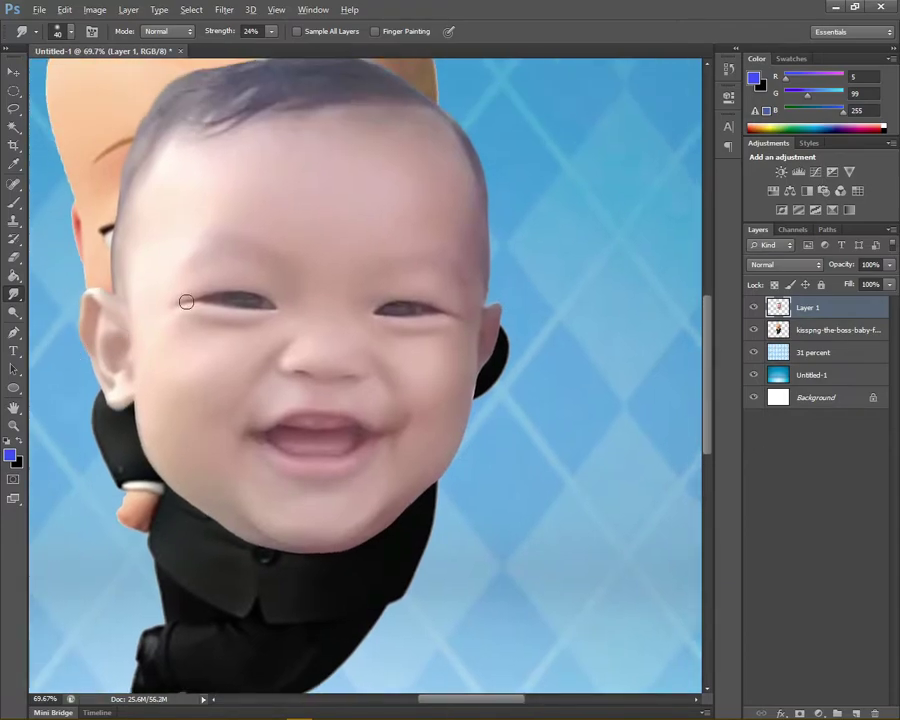
{"action": "scroll", "coordinate": [186, 301], "scroll_direction": "down", "scroll_amount": 2, "text": "alt"}
Dodge the face and brighten its highlights with Levels
{"action": "left_click", "coordinate": [14, 313]}
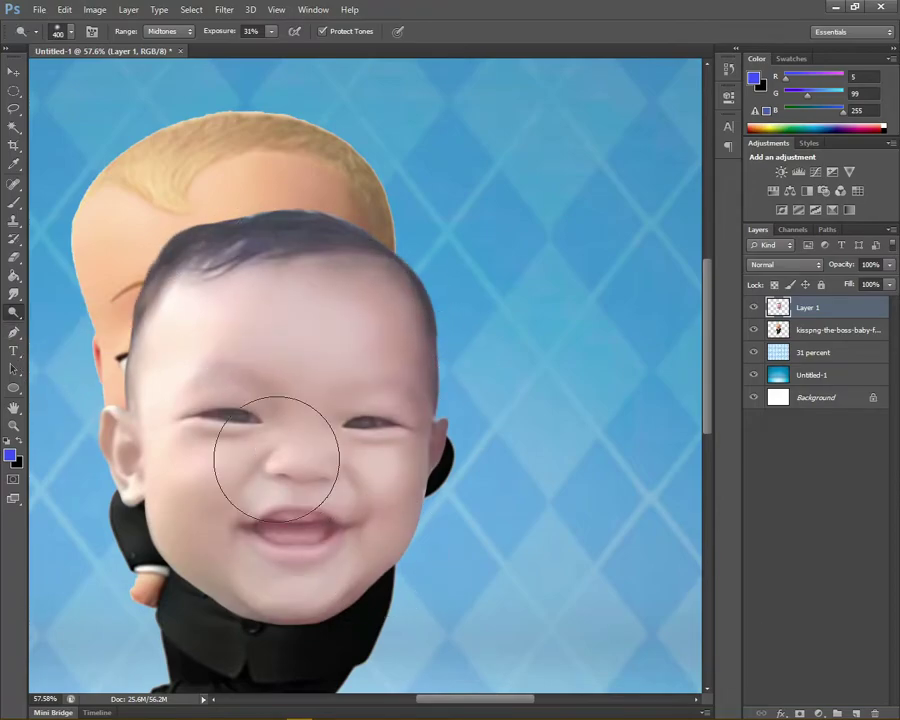
{"action": "key", "text": "v"}
{"action": "scroll", "coordinate": [320, 420], "scroll_direction": "down", "scroll_amount": 3, "text": "alt"}
{"action": "key", "text": "ctrl+l"}
{"action": "left_click_drag", "start_coordinate": [747, 192], "coordinate": [735, 192]}
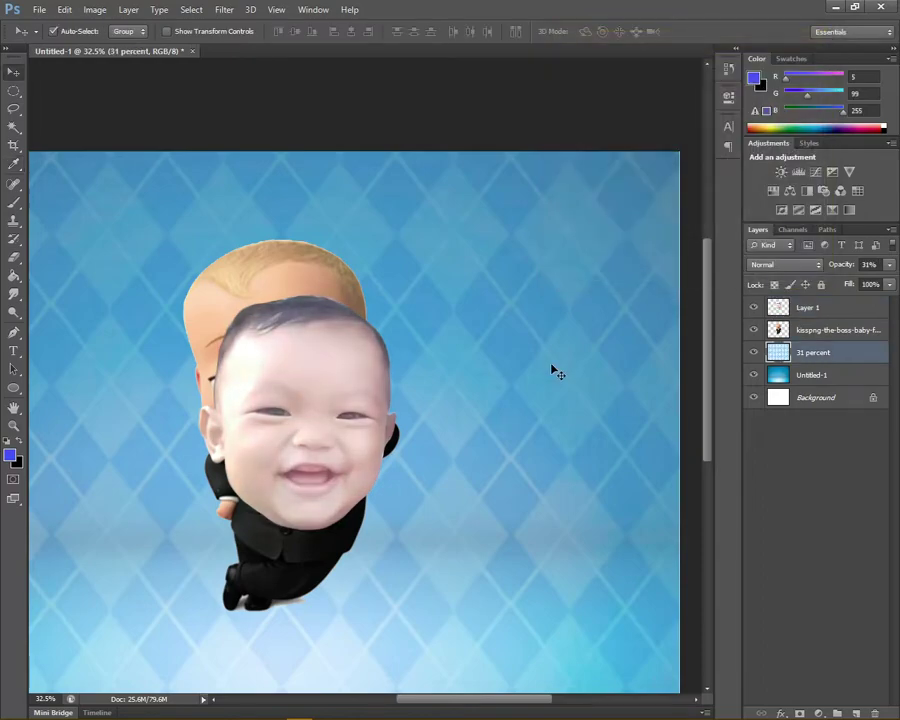
Move the baby face aside to the upper right and select the Boss Baby layer
{"action": "key", "text": "Return"}
{"action": "left_click_drag", "start_coordinate": [321, 386], "coordinate": [288, 282]}
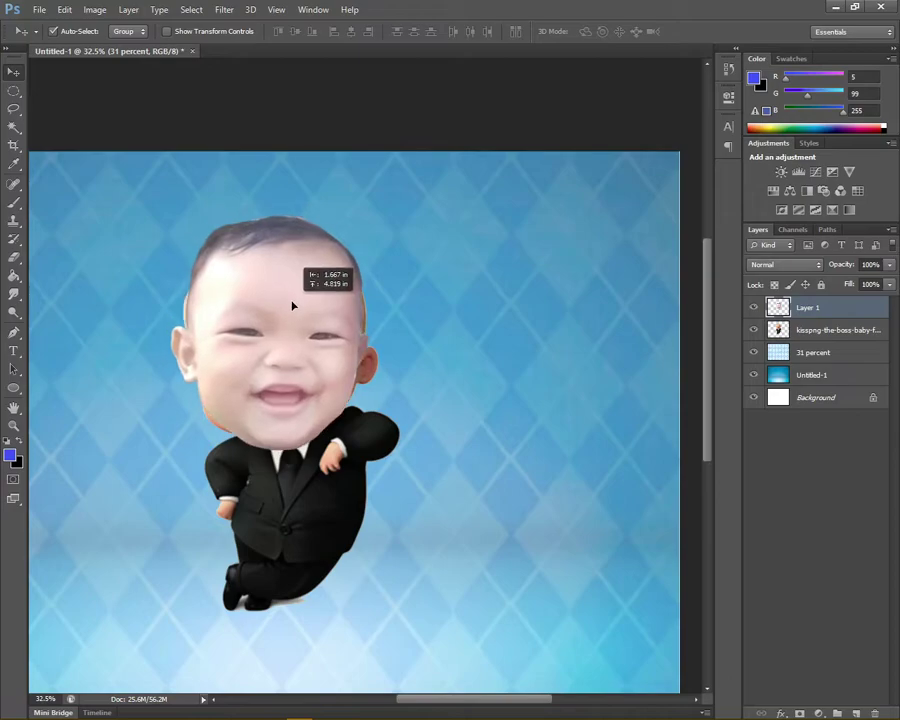
{"action": "left_click_drag", "start_coordinate": [288, 282], "coordinate": [547, 211]}
{"action": "scroll", "coordinate": [230, 363], "scroll_direction": "up", "scroll_amount": 3}
{"action": "left_click", "coordinate": [268, 500]}
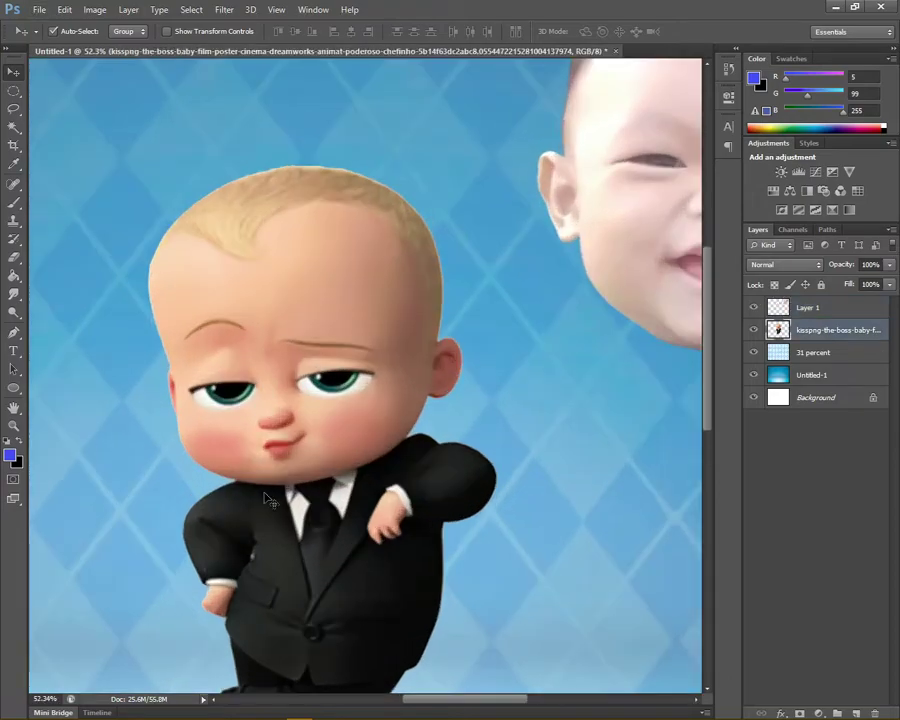
Pen-trace the cartoon Boss Baby head and delete it
{"action": "key", "text": "p"}
{"action": "left_click_drag", "start_coordinate": [244, 482], "coordinate": [198, 466]}
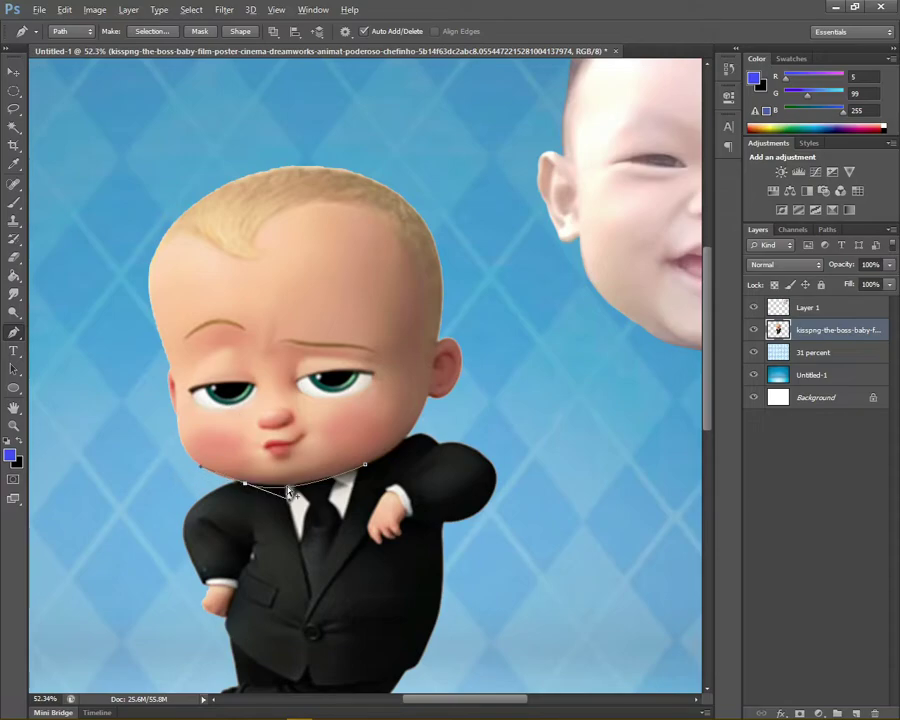
{"action": "left_click_drag", "start_coordinate": [105, 387], "coordinate": [102, 340]}
{"action": "left_click_drag", "start_coordinate": [101, 188], "coordinate": [140, 150]}
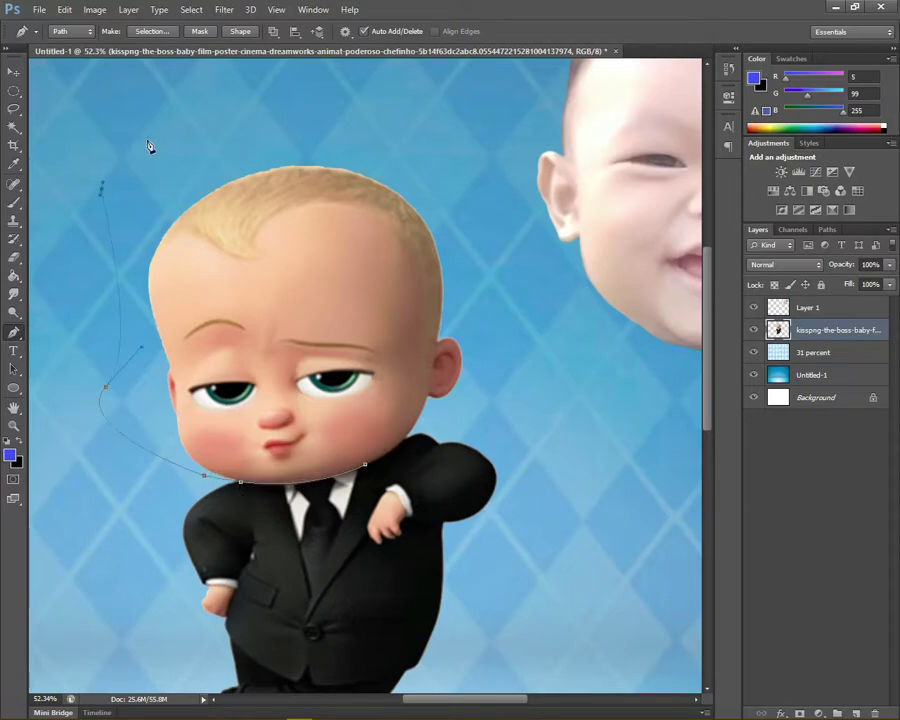
{"action": "left_click_drag", "start_coordinate": [274, 110], "coordinate": [340, 105]}
{"action": "left_click_drag", "start_coordinate": [418, 113], "coordinate": [460, 150]}
{"action": "left_click_drag", "start_coordinate": [497, 307], "coordinate": [490, 340]}
{"action": "left_click_drag", "start_coordinate": [443, 401], "coordinate": [414, 430]}
{"action": "left_click", "coordinate": [372, 467]}
{"action": "key", "text": "ctrl+Return"}
{"action": "key", "text": "Delete"}
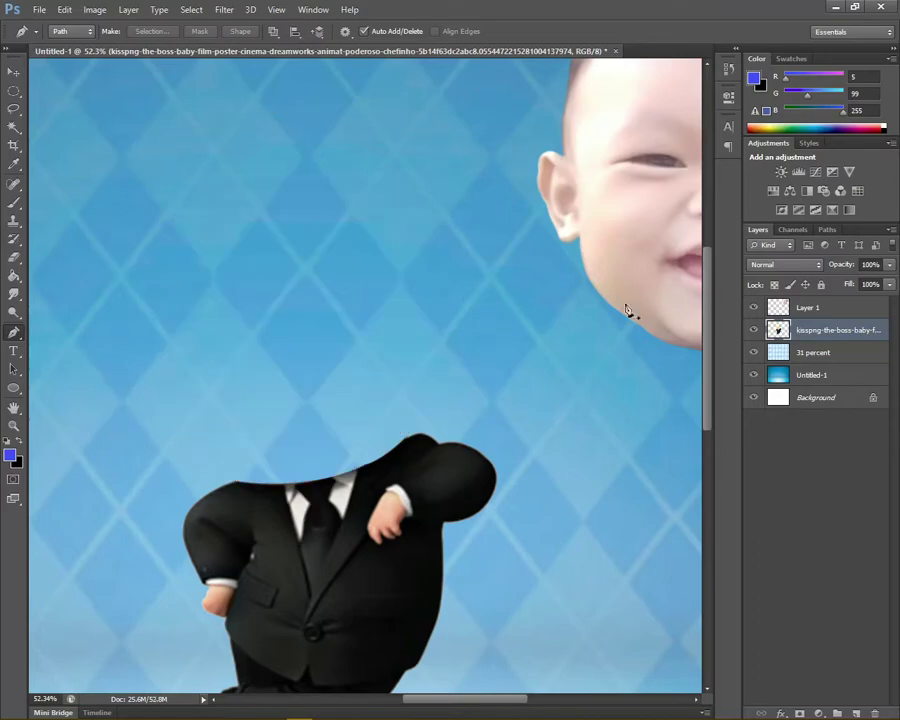
{"action": "key", "text": "v"}
Fit the real face onto the suited body, scaled to 82.6% and slightly tilted
{"action": "left_click_drag", "start_coordinate": [626, 304], "coordinate": [352, 425]}
{"action": "key", "text": "ctrl+t"}
{"action": "scroll", "coordinate": [357, 428], "scroll_direction": "down", "scroll_amount": 2}
{"action": "left_click_drag", "start_coordinate": [534, 344], "coordinate": [534, 330]}
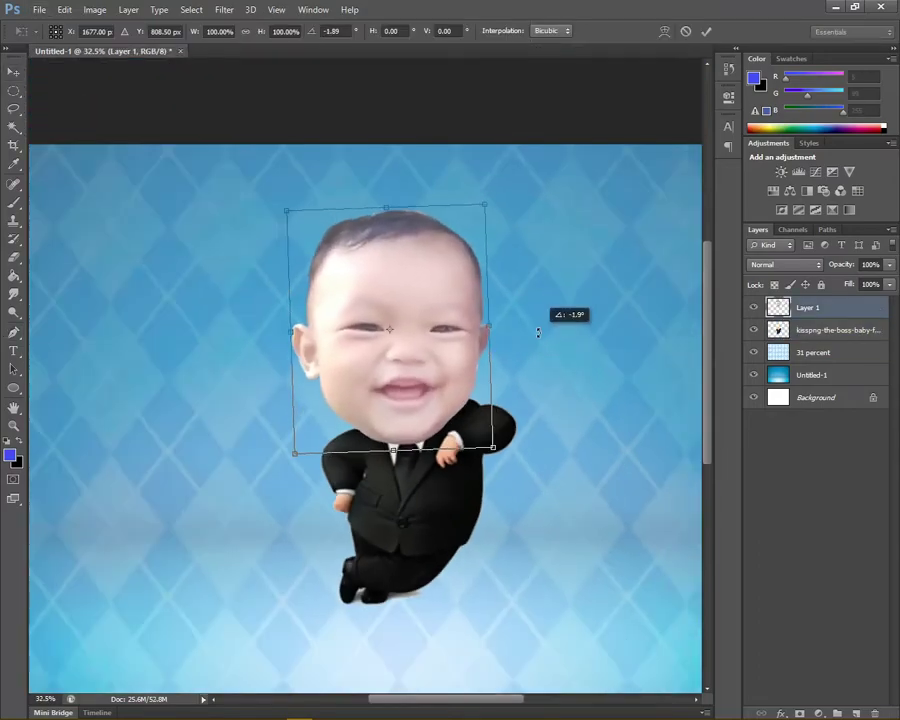
{"action": "mouse_move", "coordinate": [400, 330]}
{"action": "left_mouse_down"}
{"action": "mouse_move", "coordinate": [438, 353]}
{"action": "mouse_move", "coordinate": [440, 378]}
{"action": "left_mouse_up"}
{"action": "key", "text": "Return"}
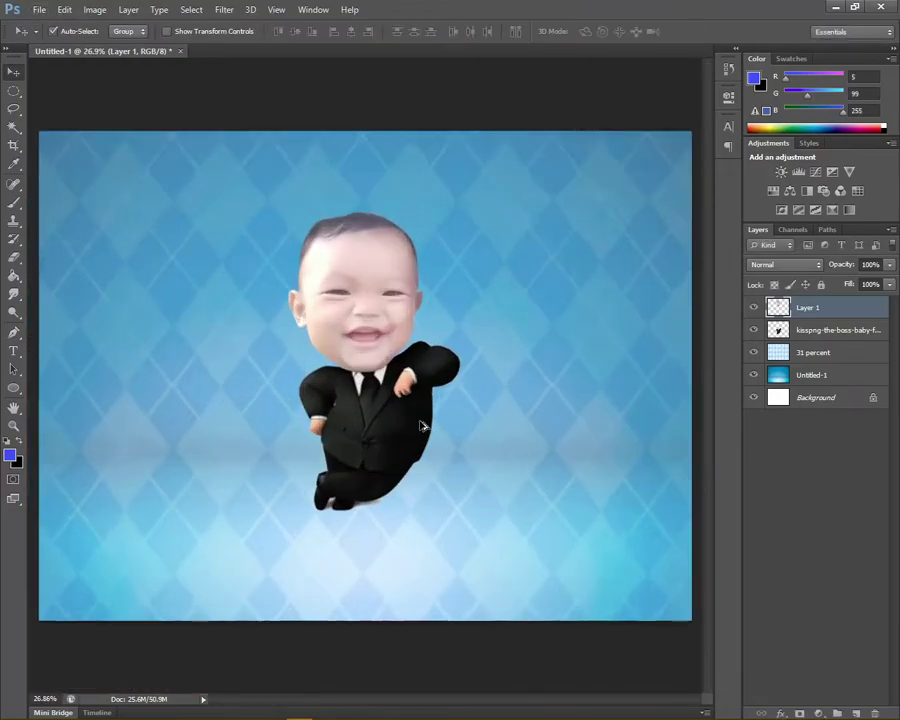
Smudge the blue gap between the chin and shoulder
{"action": "scroll", "coordinate": [455, 429], "scroll_direction": "up", "scroll_amount": 3}
{"action": "key", "text": "alt+bracketleft"}
{"action": "key", "text": "shift+r"}
{"action": "scroll", "coordinate": [452, 341], "scroll_direction": "up", "scroll_amount": 3}
{"action": "left_click", "coordinate": [270, 31]}
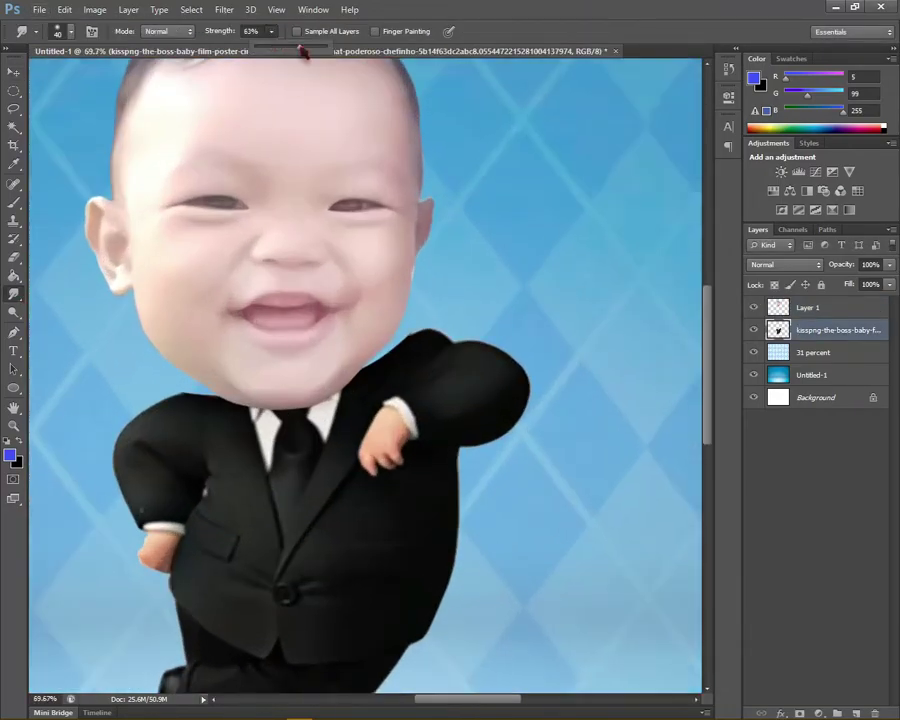
{"action": "key", "text": "bracketright"}
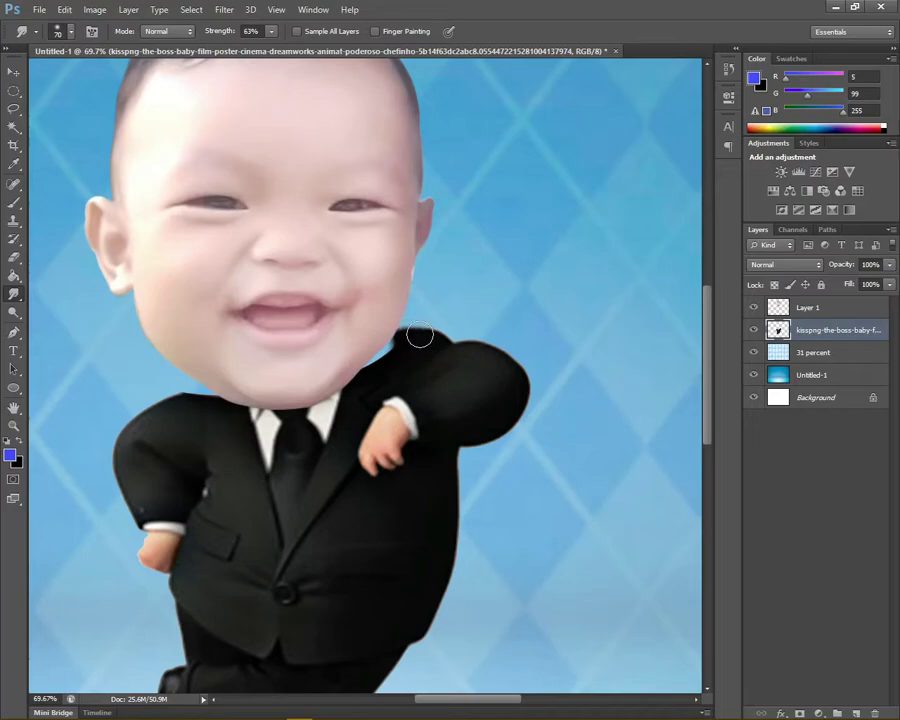
{"action": "left_click_drag", "start_coordinate": [408, 362], "coordinate": [376, 354]}
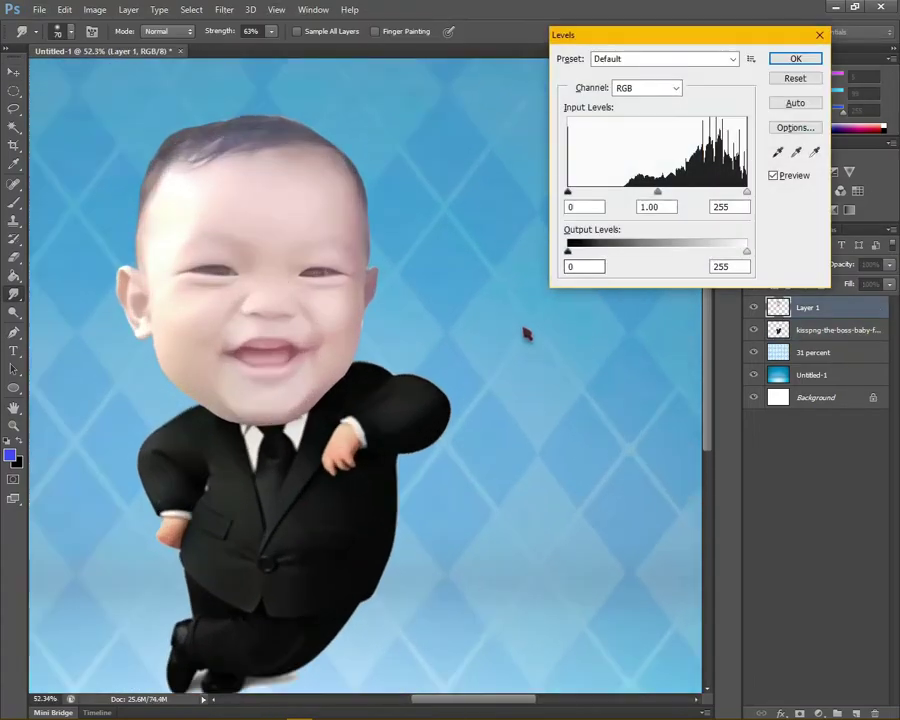
Set the Red channel levels to midtones 0.92, white point 254, black point 5
{"action": "left_click", "coordinate": [650, 88]}
{"action": "left_click", "coordinate": [645, 103]}
{"action": "mouse_move", "coordinate": [657, 191]}
{"action": "left_mouse_down"}
{"action": "mouse_move", "coordinate": [681, 191]}
{"action": "mouse_move", "coordinate": [661, 191]}
{"action": "left_mouse_up"}
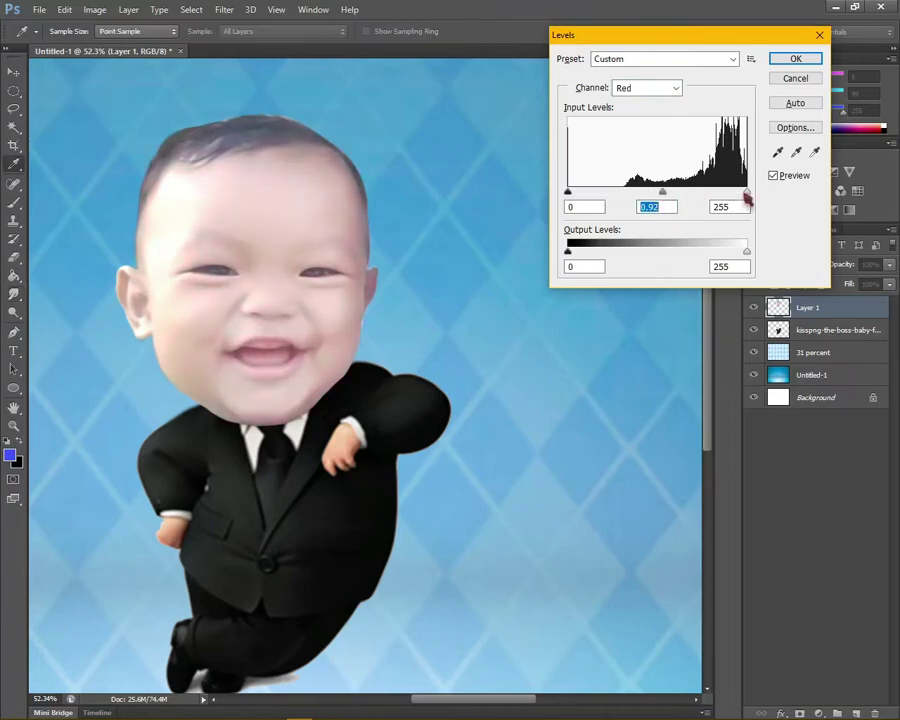
{"action": "left_click_drag", "start_coordinate": [746, 191], "coordinate": [745, 191]}
{"action": "mouse_move", "coordinate": [568, 191]}
{"action": "left_mouse_down"}
{"action": "mouse_move", "coordinate": [597, 191]}
{"action": "mouse_move", "coordinate": [573, 193]}
{"action": "left_mouse_up"}
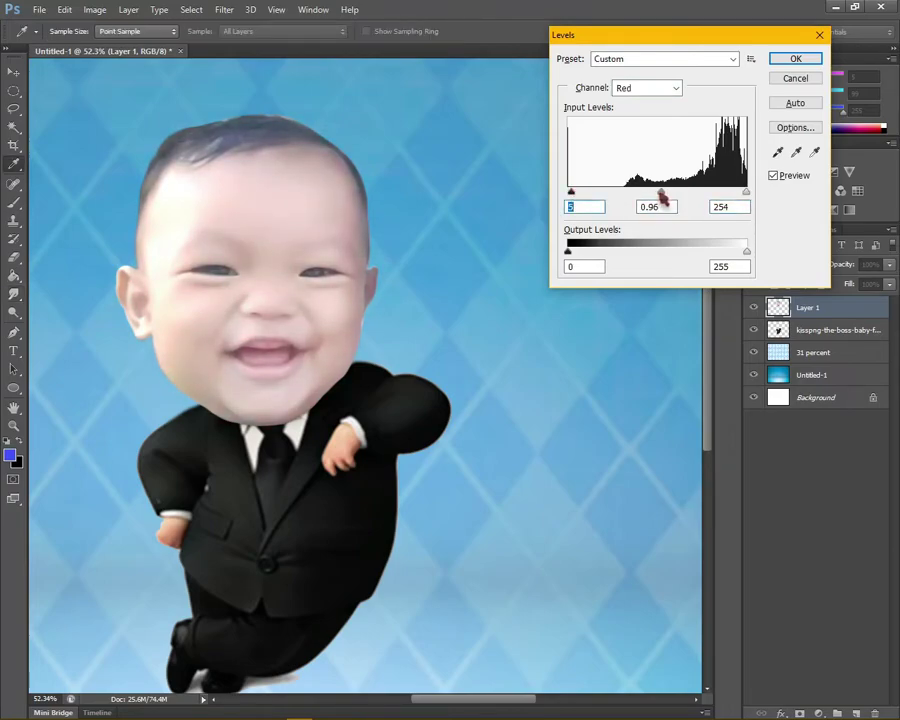
Check the Green and Blue channels, then set the RGB midtones to 1.27 and apply
{"action": "left_click", "coordinate": [647, 88]}
{"action": "left_click", "coordinate": [640, 124]}
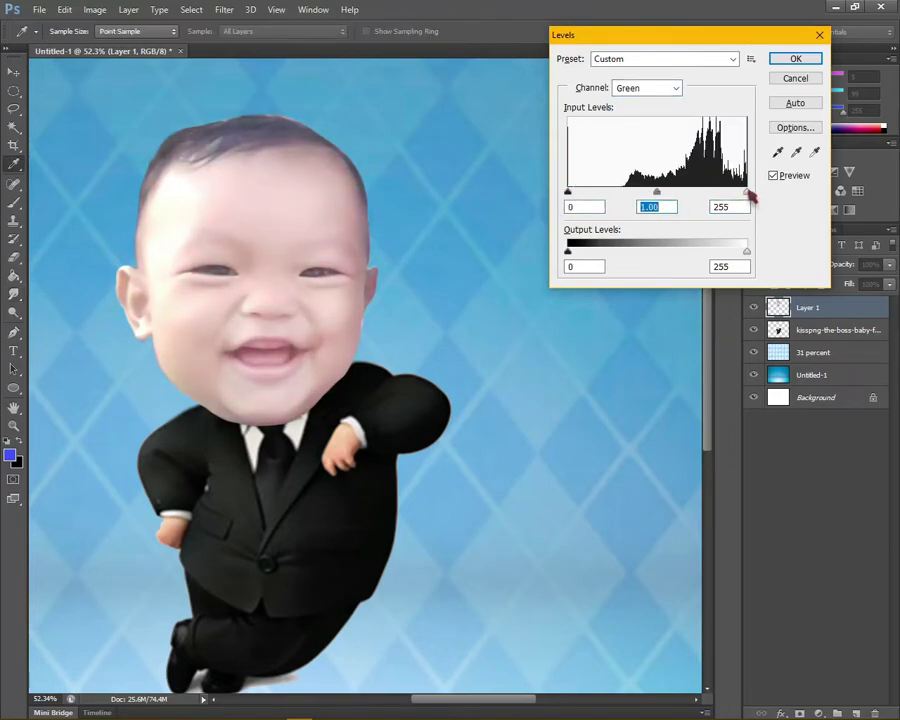
{"action": "left_click", "coordinate": [647, 88]}
{"action": "left_click", "coordinate": [652, 97]}
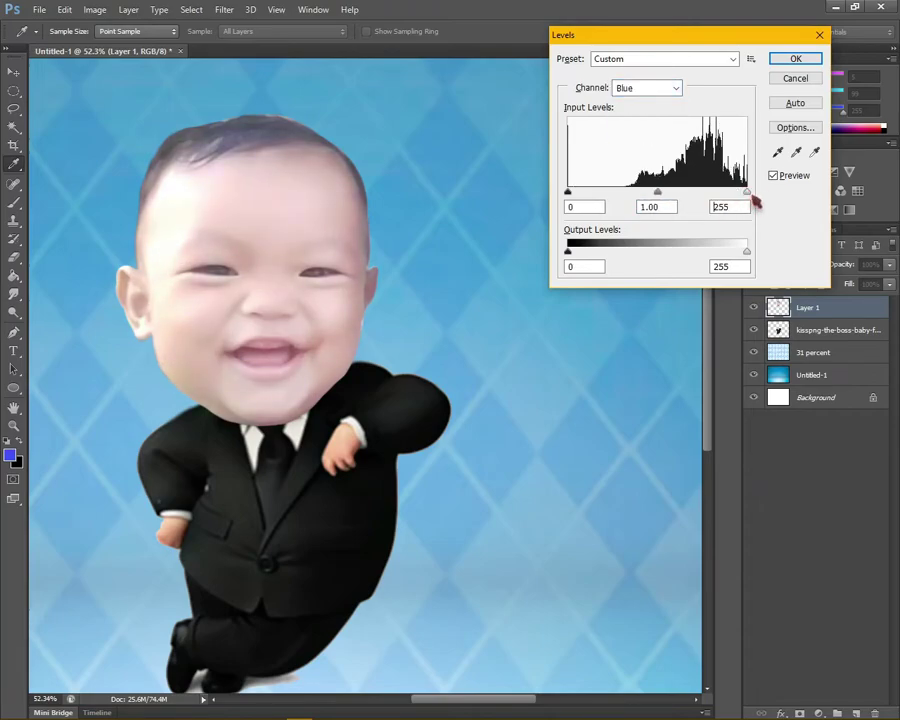
{"action": "left_click", "coordinate": [647, 88]}
{"action": "left_click", "coordinate": [640, 100]}
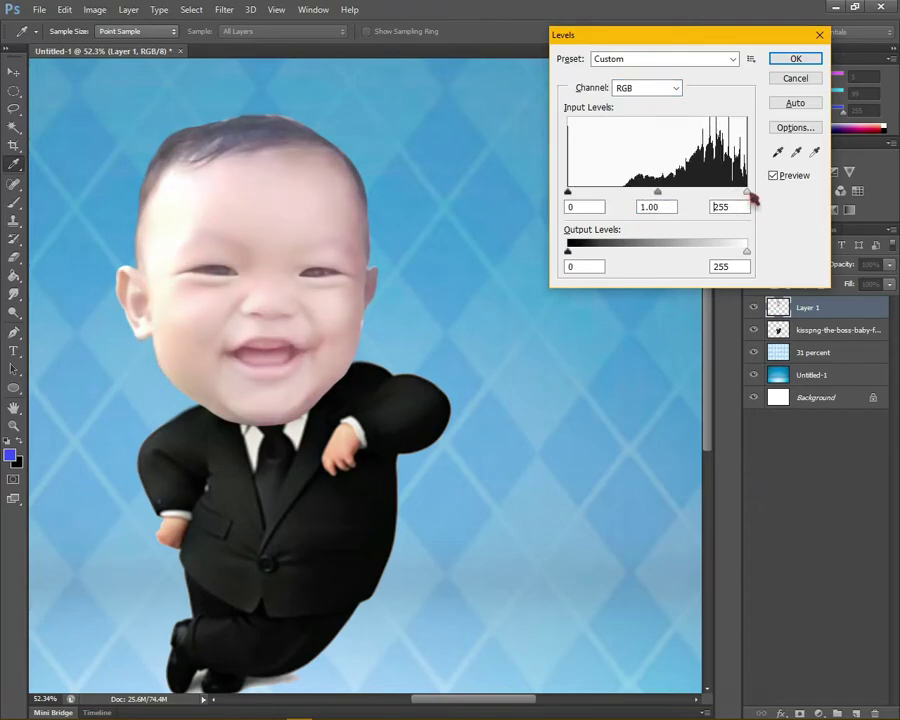
{"action": "left_click_drag", "start_coordinate": [748, 192], "coordinate": [740, 192]}
{"action": "left_click_drag", "start_coordinate": [654, 193], "coordinate": [645, 196]}
{"action": "left_click_drag", "start_coordinate": [741, 192], "coordinate": [748, 193]}
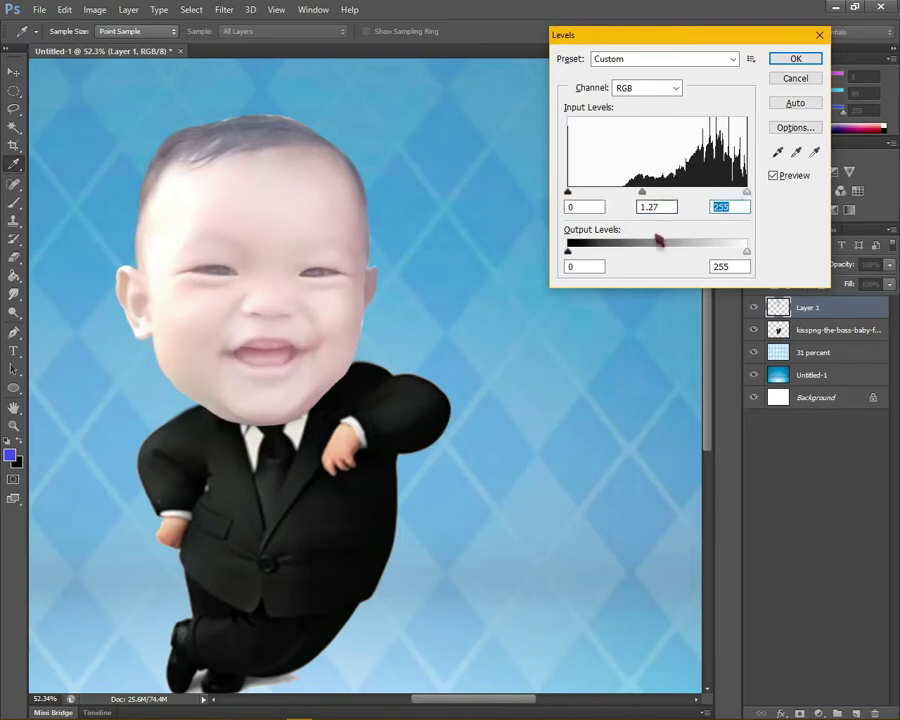
{"action": "mouse_move", "coordinate": [568, 193]}
{"action": "left_mouse_down"}
{"action": "mouse_move", "coordinate": [619, 197]}
{"action": "mouse_move", "coordinate": [610, 197]}
{"action": "left_mouse_up"}
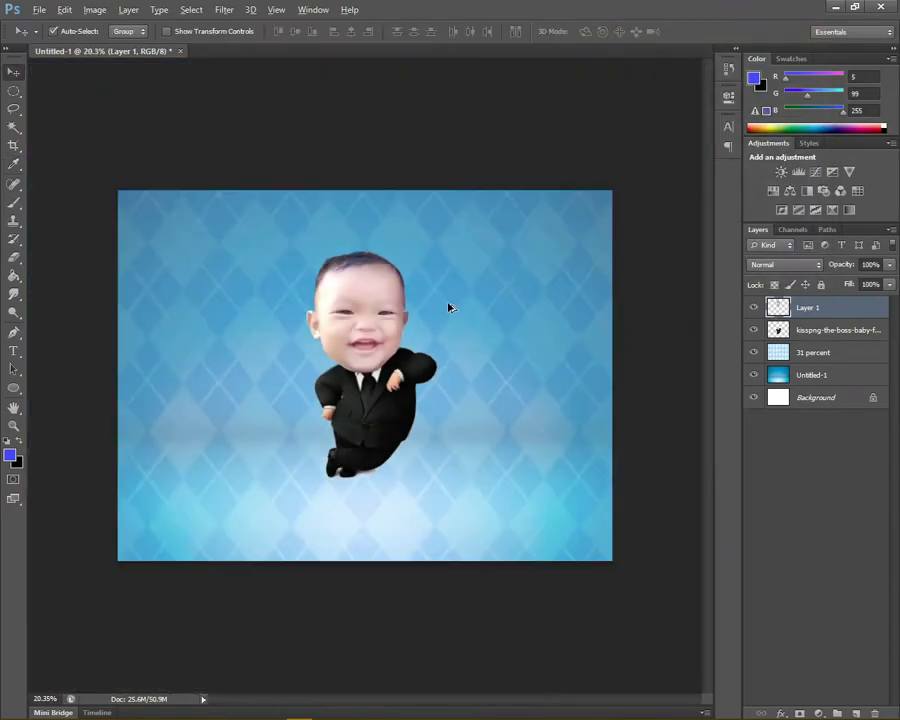
Nudge the face a few pixels into place on the body
{"action": "key", "text": "shift+Right"}
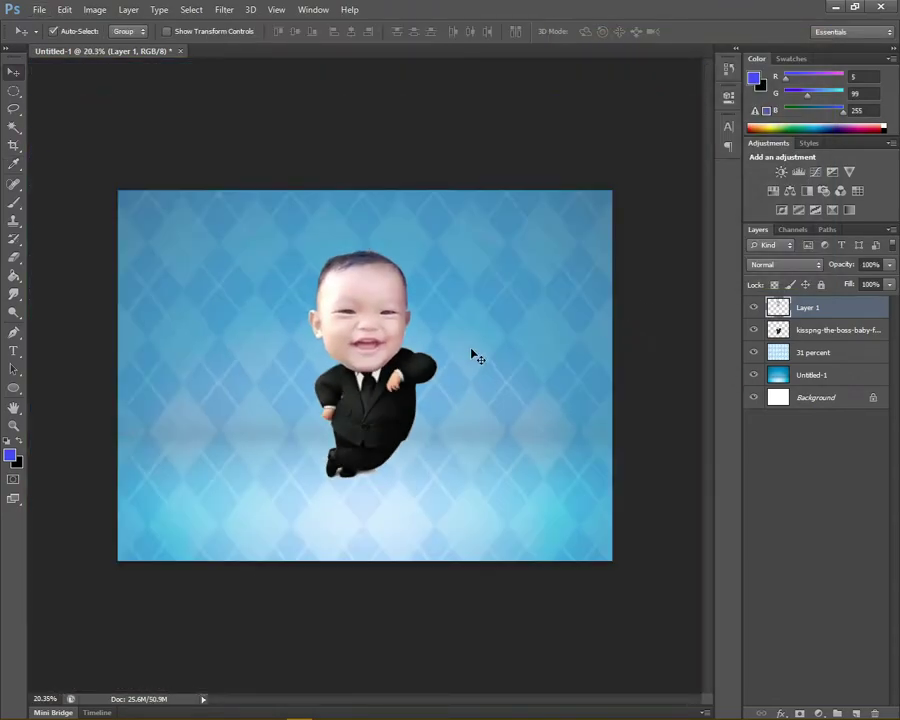
{"action": "key", "text": "ctrl+t"}
{"action": "key", "text": "shift+Left"}
{"action": "key", "text": "Return"}
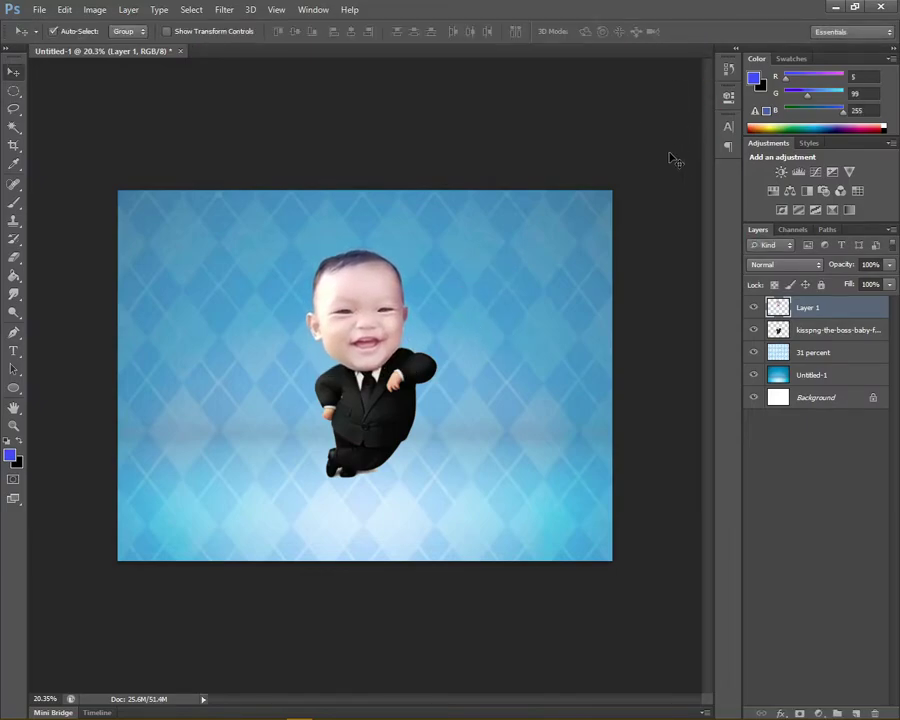
Dodge the Boss Baby body with a resized dodge brush
{"action": "left_click", "coordinate": [370, 416]}
{"action": "scroll", "coordinate": [370, 416], "scroll_direction": "up", "scroll_amount": 3}
{"action": "left_click", "coordinate": [394, 268]}
{"action": "left_click", "coordinate": [14, 312]}
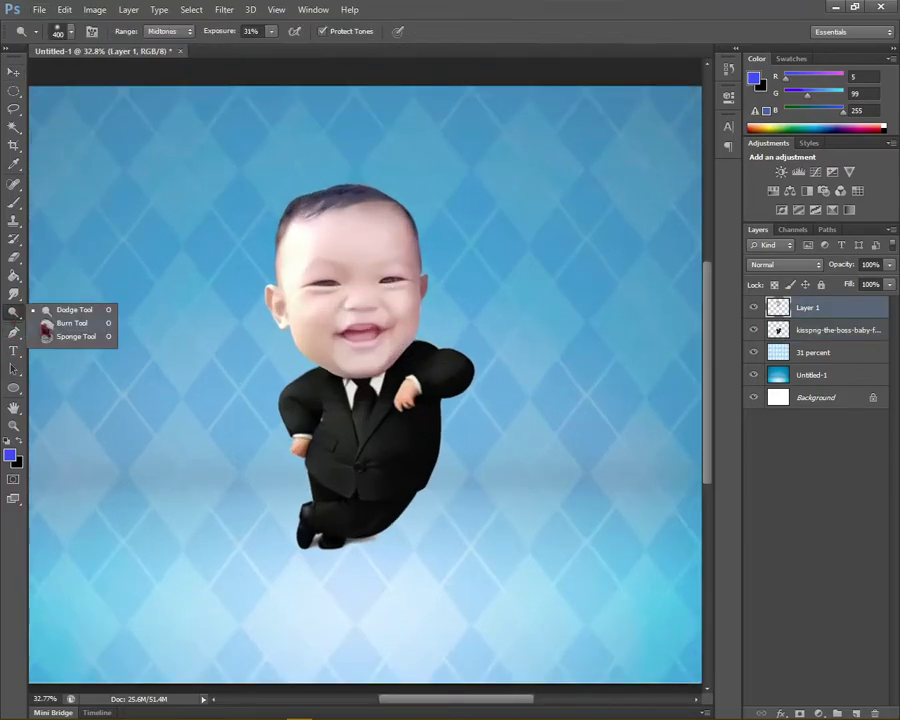
{"action": "left_click", "coordinate": [60, 306]}
{"action": "left_click", "coordinate": [363, 363], "text": "ctrl"}
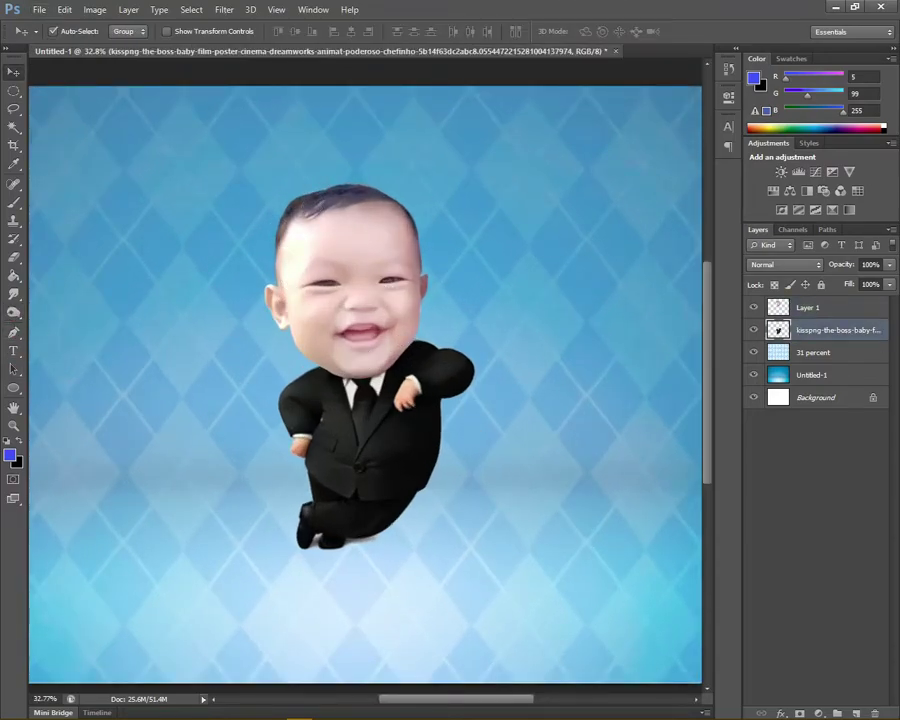
{"action": "key", "text": "bracketright"}
{"action": "key", "text": "3"}
{"action": "key", "text": "1"}
{"action": "key", "text": "bracketleft"}
{"action": "key", "text": "bracketleft"}
{"action": "scroll", "coordinate": [288, 270], "scroll_direction": "up", "scroll_amount": 2}
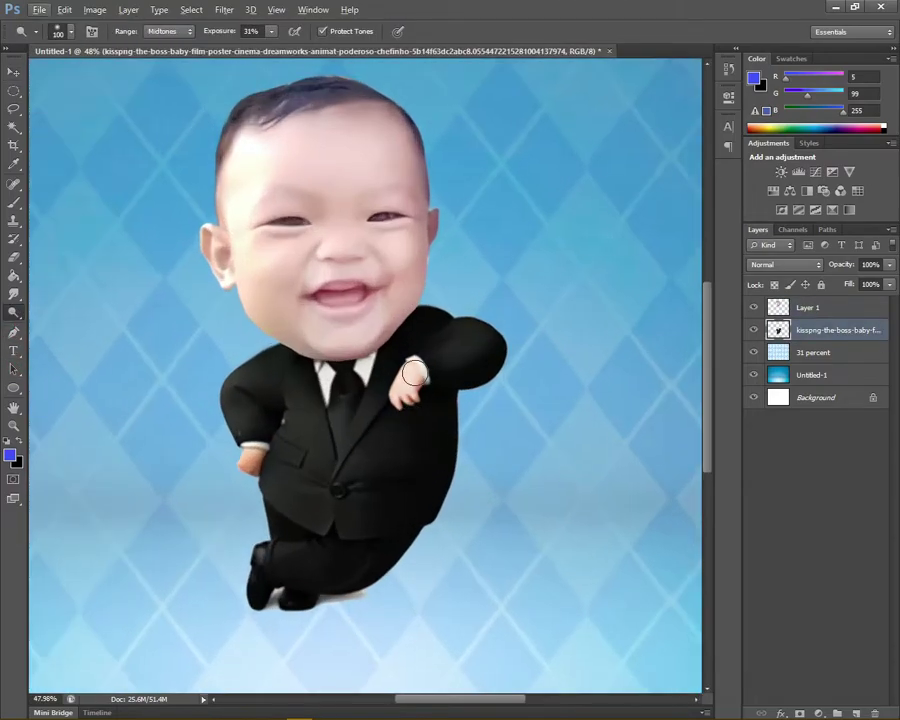
Group the face and body layers as 'baby' and move the group left
{"action": "key", "text": "v"}
{"action": "left_click", "coordinate": [809, 308], "text": "shift"}
{"action": "key", "text": "ctrl+g"}
{"action": "type", "text": "baby"}
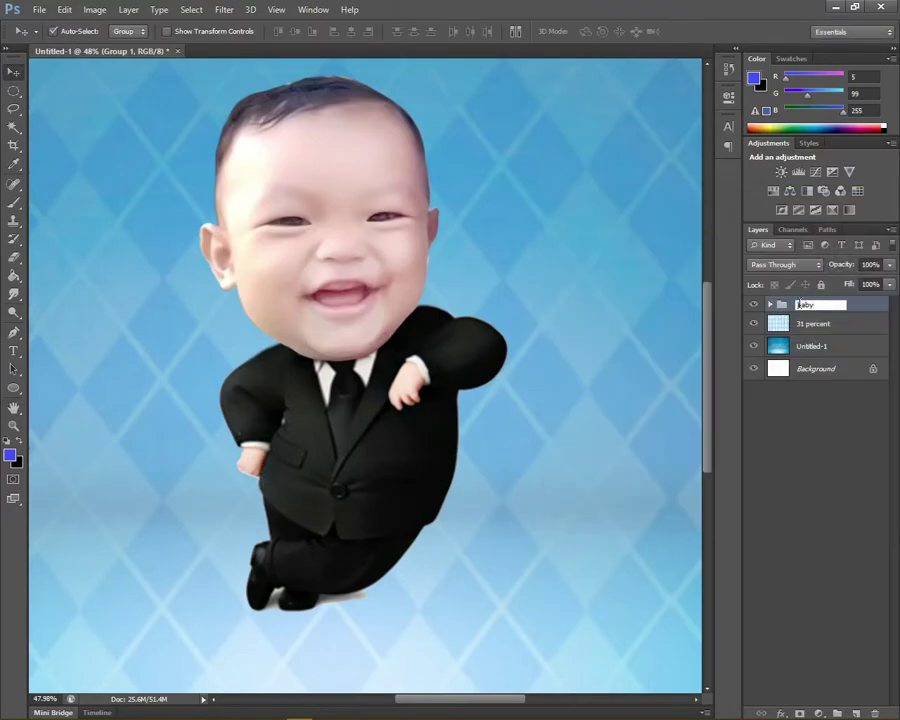
{"action": "key", "text": "Return"}
{"action": "scroll", "coordinate": [400, 330], "scroll_direction": "down", "scroll_amount": 2}
{"action": "left_click_drag", "start_coordinate": [340, 340], "coordinate": [215, 340]}
Place the Boss Baby poster image, enlarge it, and commit the placement
{"action": "left_click", "coordinate": [39, 9]}
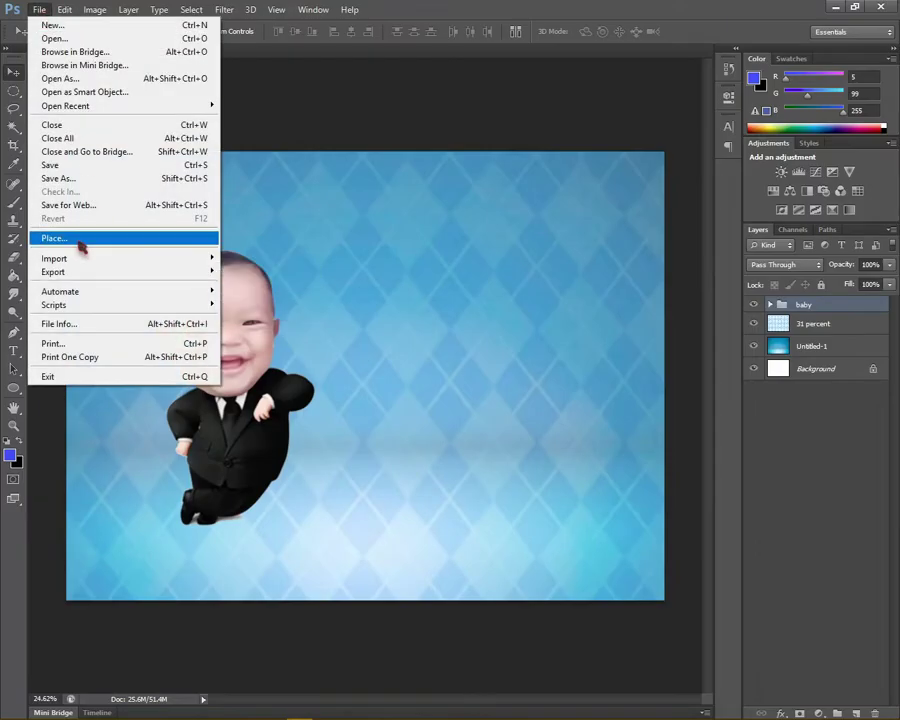
{"action": "left_click", "coordinate": [78, 240]}
{"action": "double_click", "coordinate": [632, 200]}
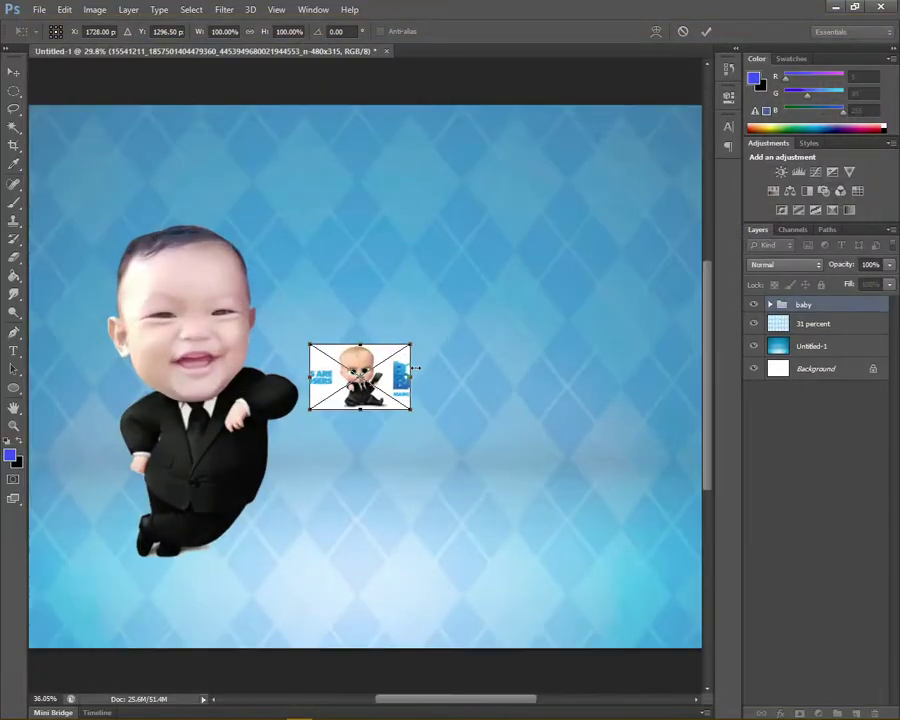
{"action": "key", "text": "ctrl+plus"}
{"action": "left_click_drag", "start_coordinate": [415, 368], "coordinate": [490, 500]}
{"action": "key", "text": "Return"}
Outline the sitting Boss Baby with the Pen and copy it to its own layer
{"action": "key", "text": "ctrl+plus"}
{"action": "key", "text": "p"}
{"action": "left_click", "coordinate": [264, 385]}
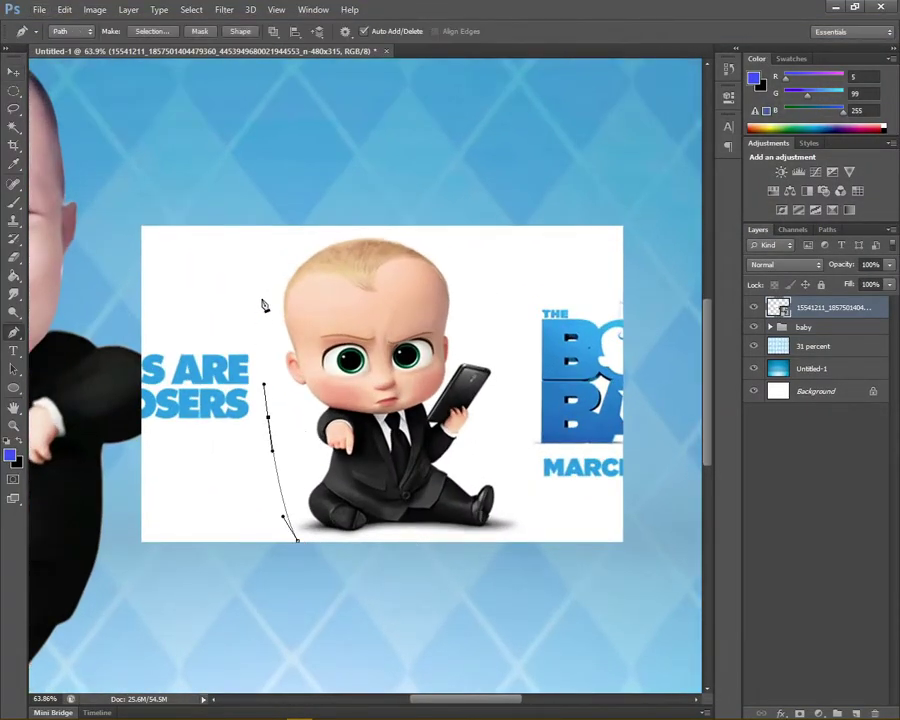
{"action": "left_click", "coordinate": [510, 530]}
{"action": "key", "text": "ctrl+Return"}
{"action": "key", "text": "ctrl+j"}
Delete the white area around the baby on the new layer using the Magic Wand
{"action": "key", "text": "w"}
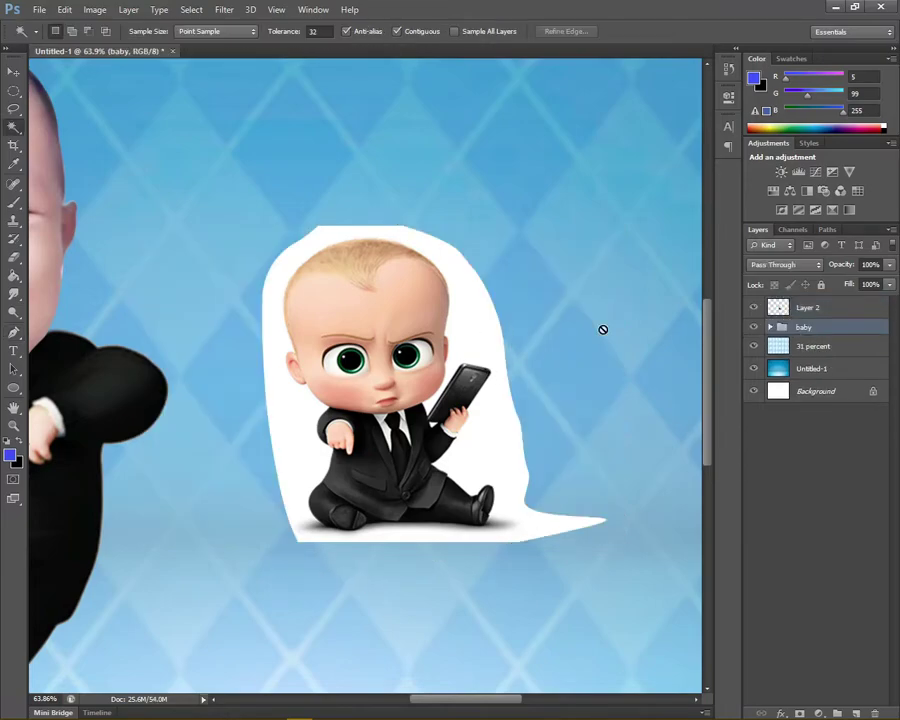
{"action": "left_click", "coordinate": [807, 307]}
{"action": "left_click", "coordinate": [505, 430]}
{"action": "key", "text": "Delete"}
{"action": "key", "text": "ctrl+d"}
{"action": "key", "text": "v"}
{"action": "scroll", "coordinate": [383, 381], "scroll_direction": "up", "scroll_amount": 3}
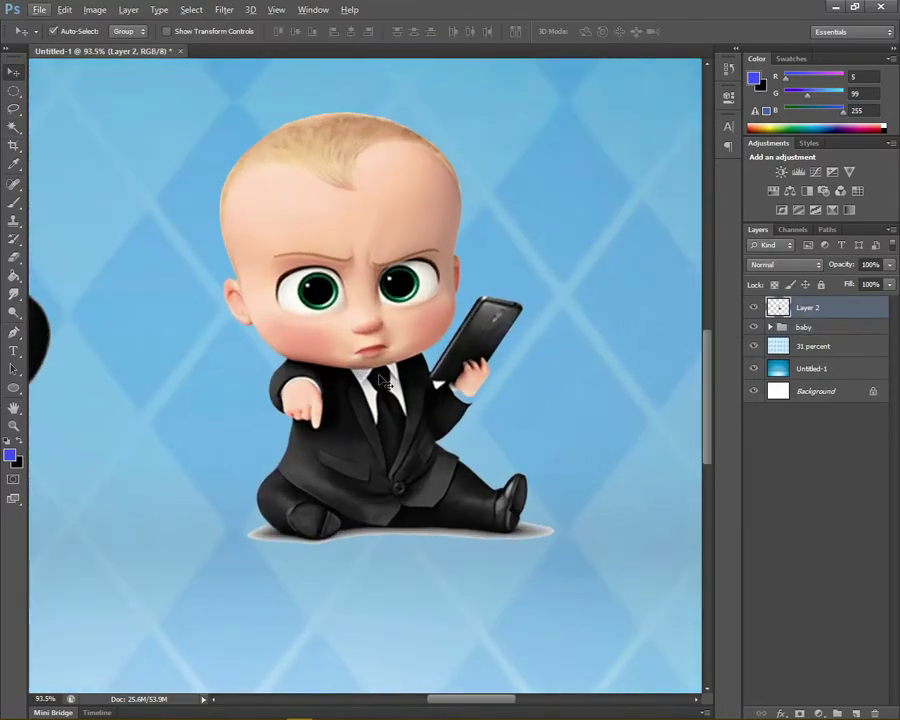
Outline the cartoon baby's head with the Pen and delete it
{"action": "key", "text": "p"}
{"action": "left_click", "coordinate": [279, 356]}
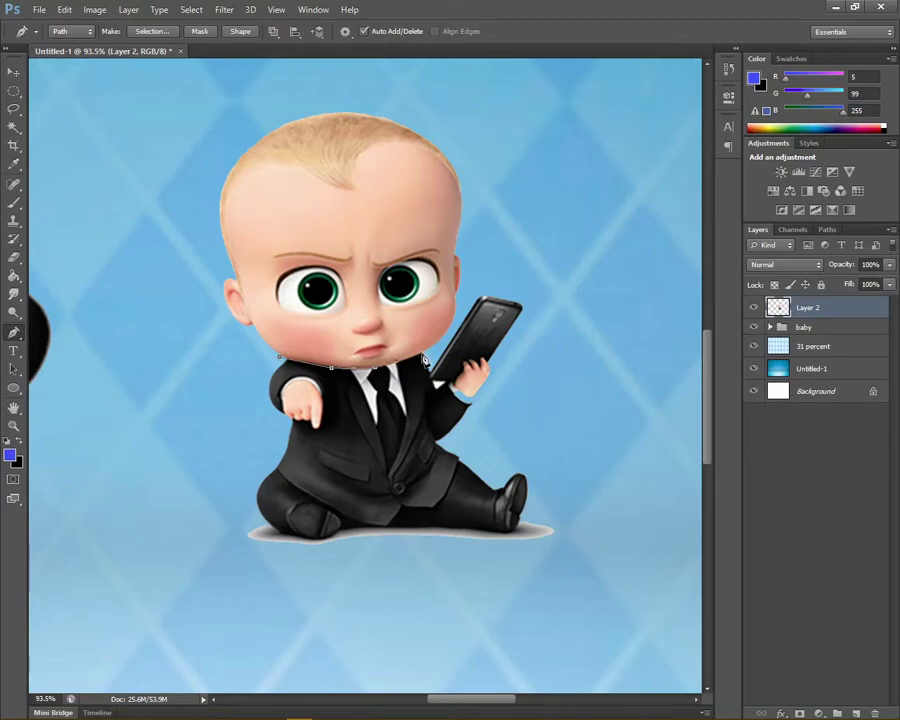
{"action": "left_click", "coordinate": [145, 281]}
{"action": "left_click", "coordinate": [279, 356]}
{"action": "key", "text": "ctrl+Return"}
{"action": "key", "text": "Delete"}
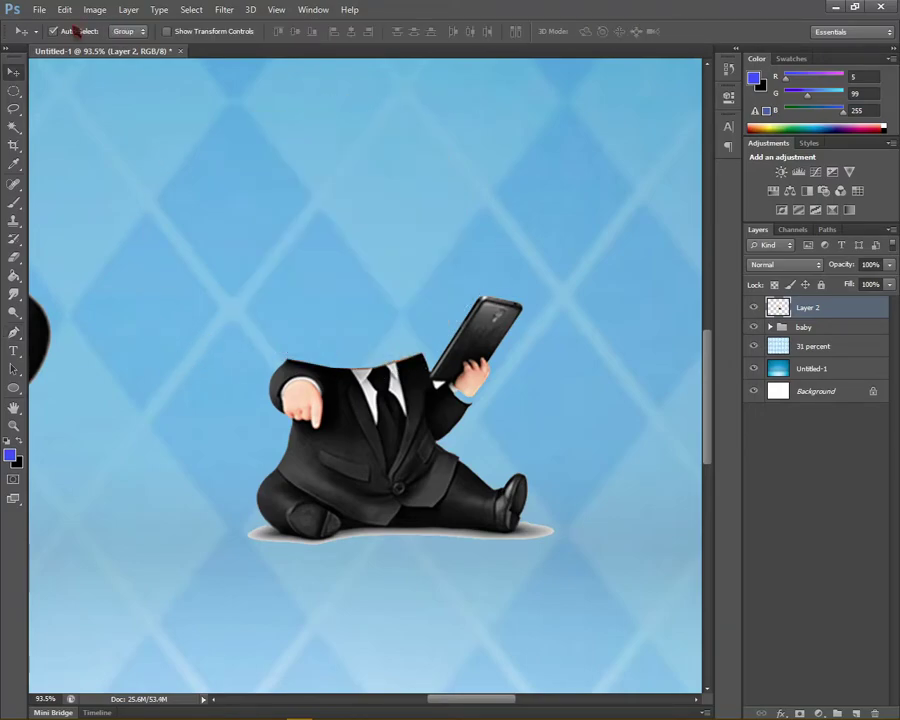
Place the toddler photo into the poster and commit it
{"action": "left_click", "coordinate": [39, 9]}
{"action": "left_click", "coordinate": [50, 257]}
{"action": "left_click", "coordinate": [773, 190]}
{"action": "key", "text": "Return"}
{"action": "key", "text": "Return"}
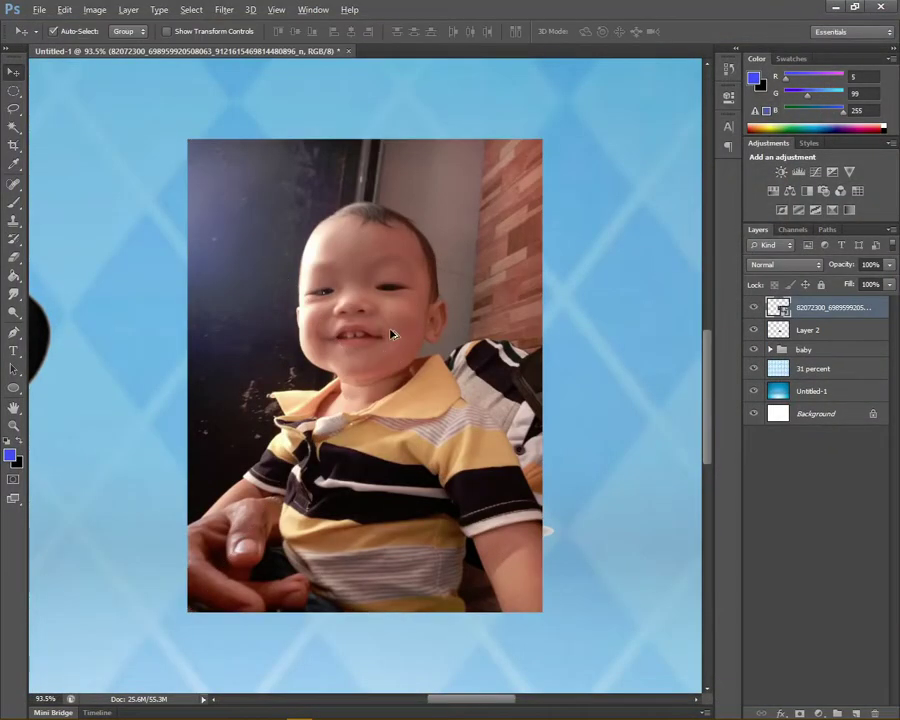
Start a Pen outline at the toddler's chin, curving along the jawline
{"action": "scroll", "coordinate": [397, 390], "scroll_direction": "up", "scroll_amount": 3}
{"action": "key", "text": "p"}
{"action": "scroll", "coordinate": [397, 390], "scroll_direction": "up", "scroll_amount": 2}
{"action": "left_click", "coordinate": [241, 404]}
{"action": "left_click_drag", "start_coordinate": [418, 402], "coordinate": [580, 380]}
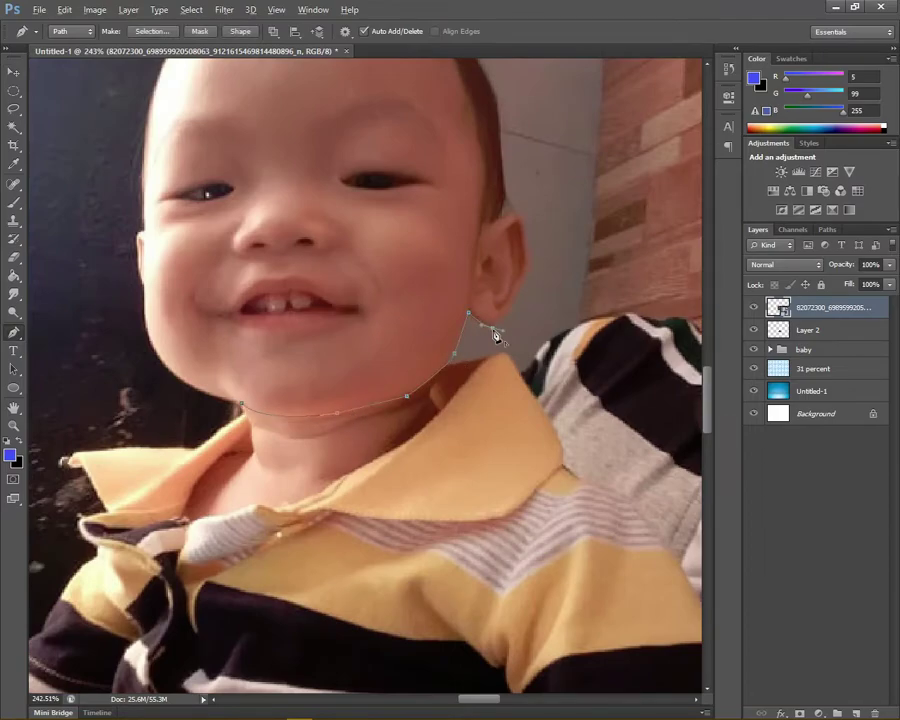
{"action": "scroll", "coordinate": [528, 243], "scroll_direction": "up", "scroll_amount": 3}
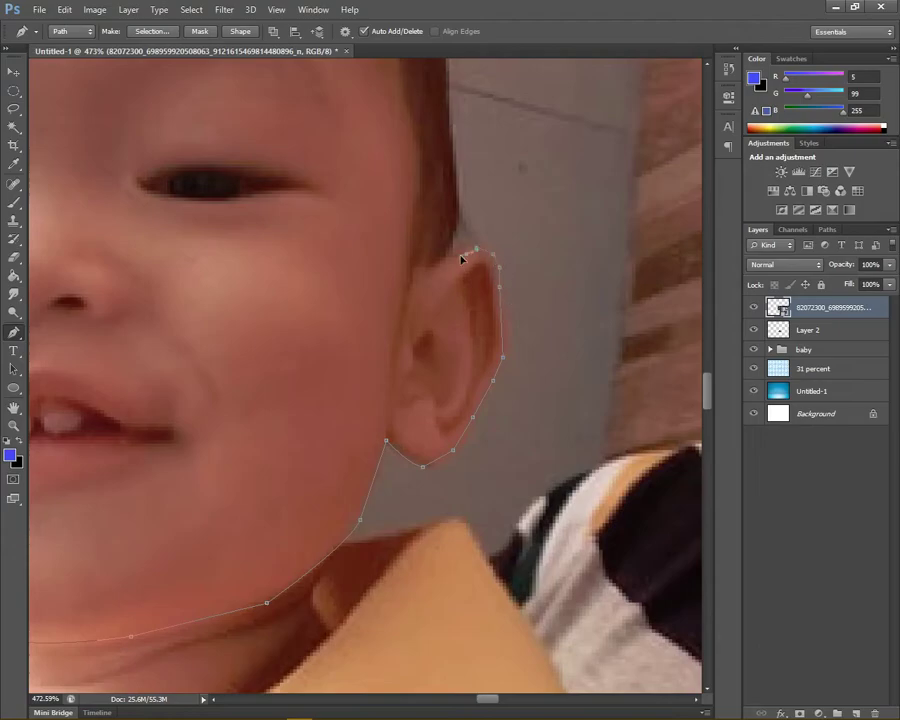
{"action": "scroll", "coordinate": [509, 217], "scroll_direction": "down", "scroll_amount": 3}
Close the outline over the head and left cheek, then copy the head to a new layer
{"action": "left_click", "coordinate": [544, 332]}
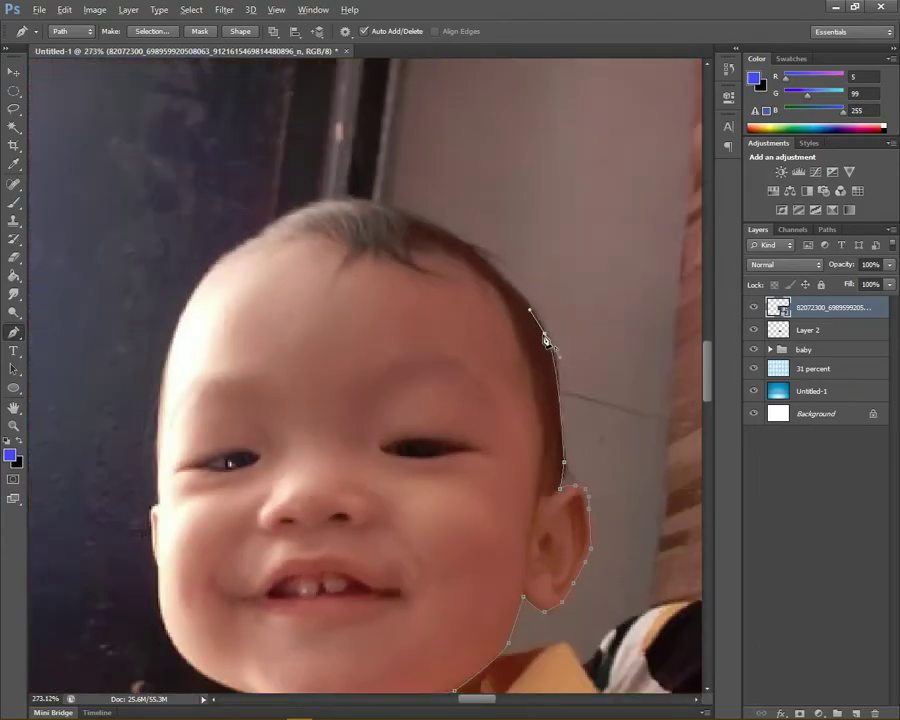
{"action": "left_click_drag", "start_coordinate": [478, 255], "coordinate": [449, 248]}
{"action": "left_click", "coordinate": [219, 260]}
{"action": "left_click_drag", "start_coordinate": [160, 424], "coordinate": [158, 465]}
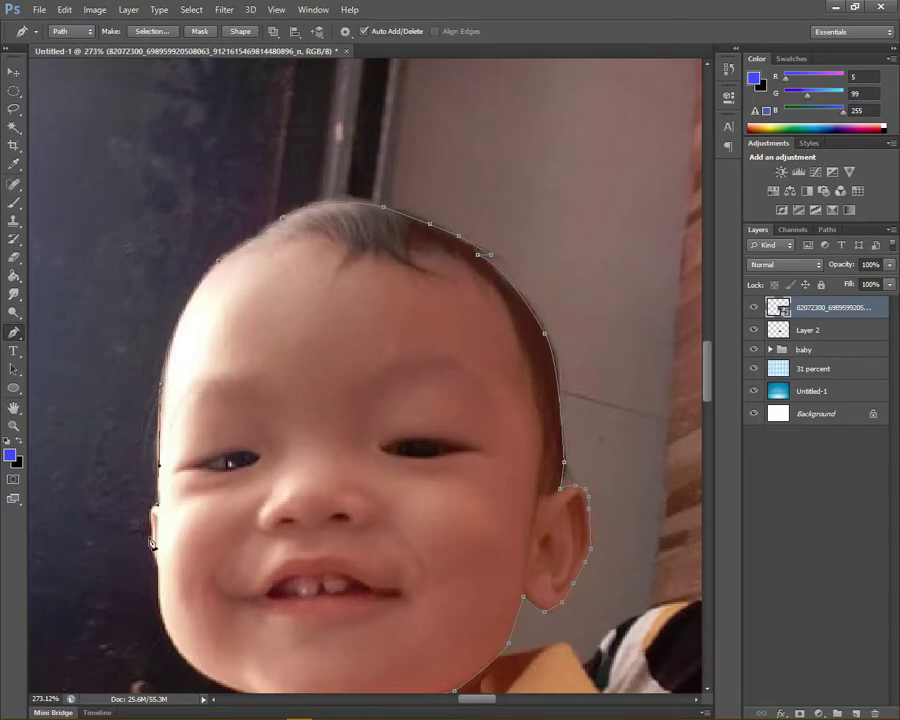
{"action": "left_click_drag", "start_coordinate": [160, 583], "coordinate": [210, 461]}
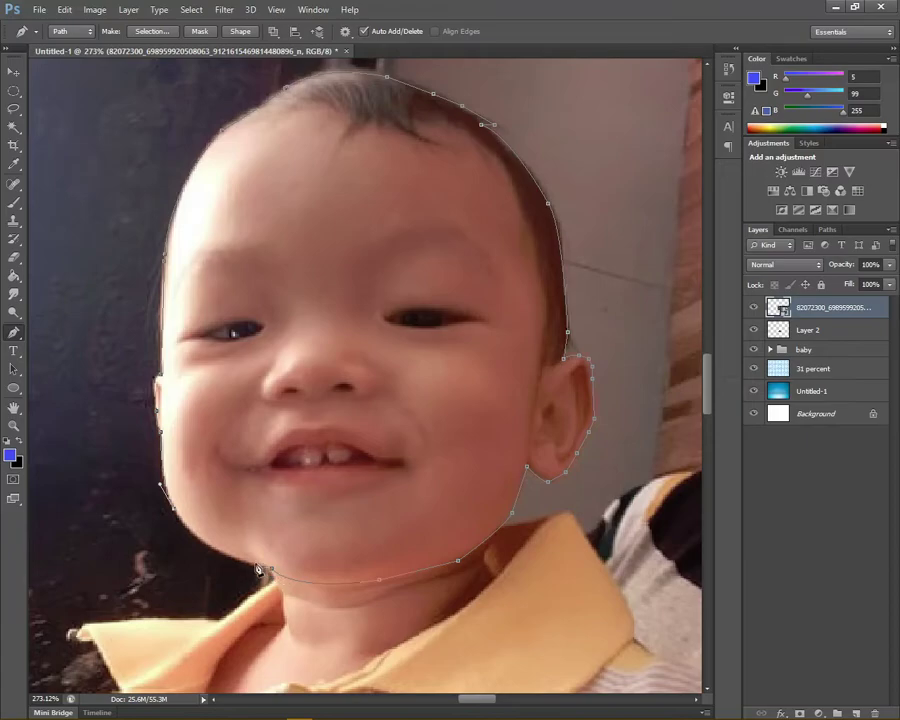
{"action": "key", "text": "ctrl+Return"}
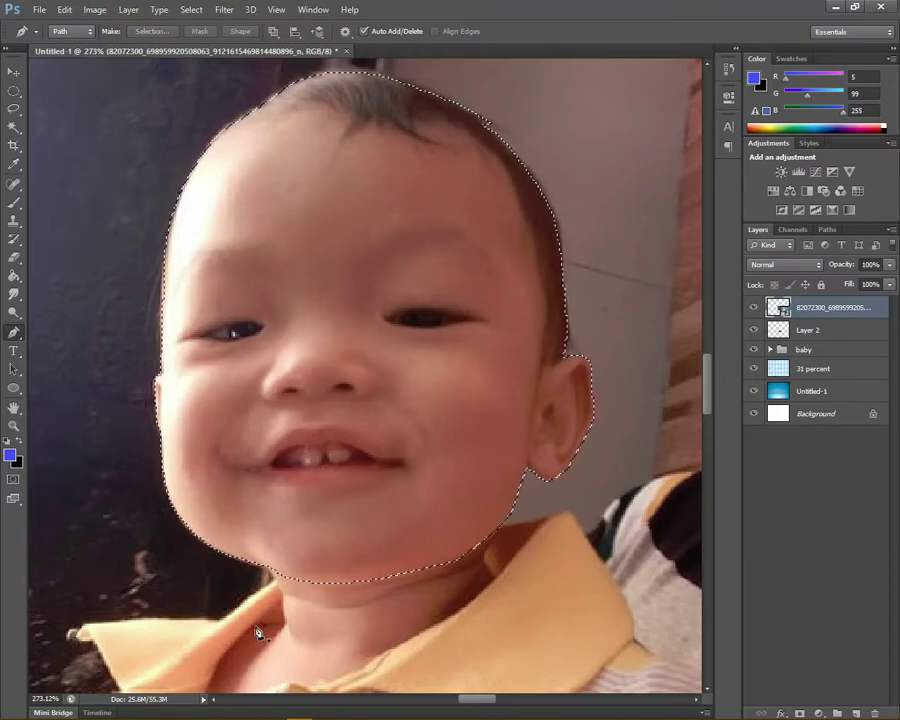
{"action": "key", "text": "ctrl+j"}
Hide the toddler photo and smudge the hair edge at lower strength, brush size 15
{"action": "left_click", "coordinate": [754, 329]}
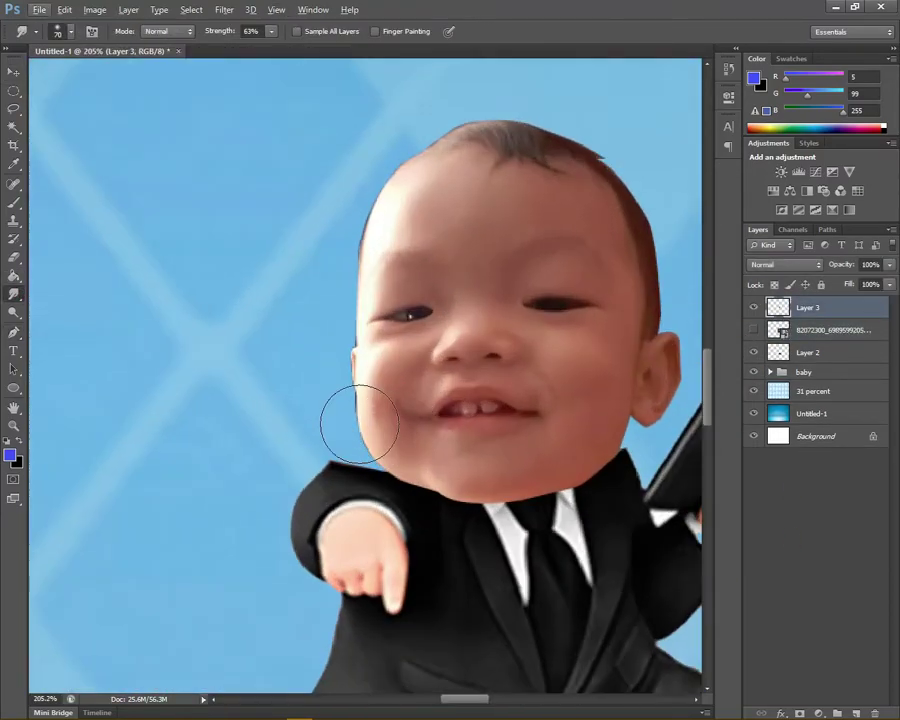
{"action": "key", "text": "r"}
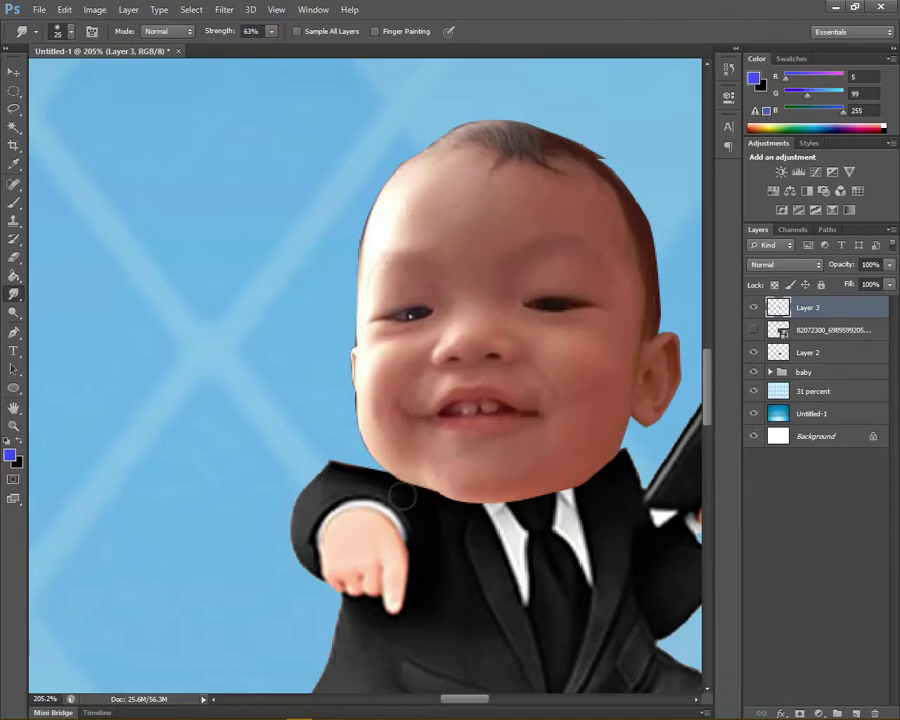
{"action": "left_click", "coordinate": [271, 31]}
{"action": "left_click", "coordinate": [422, 487]}
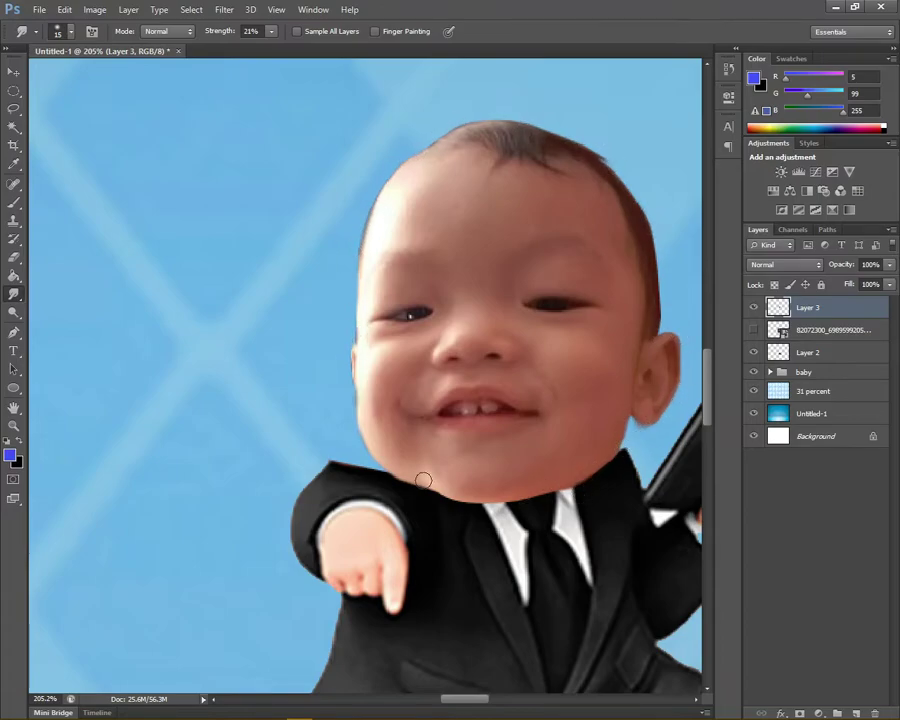
{"action": "left_click", "coordinate": [273, 31]}
{"action": "key", "text": "b"}
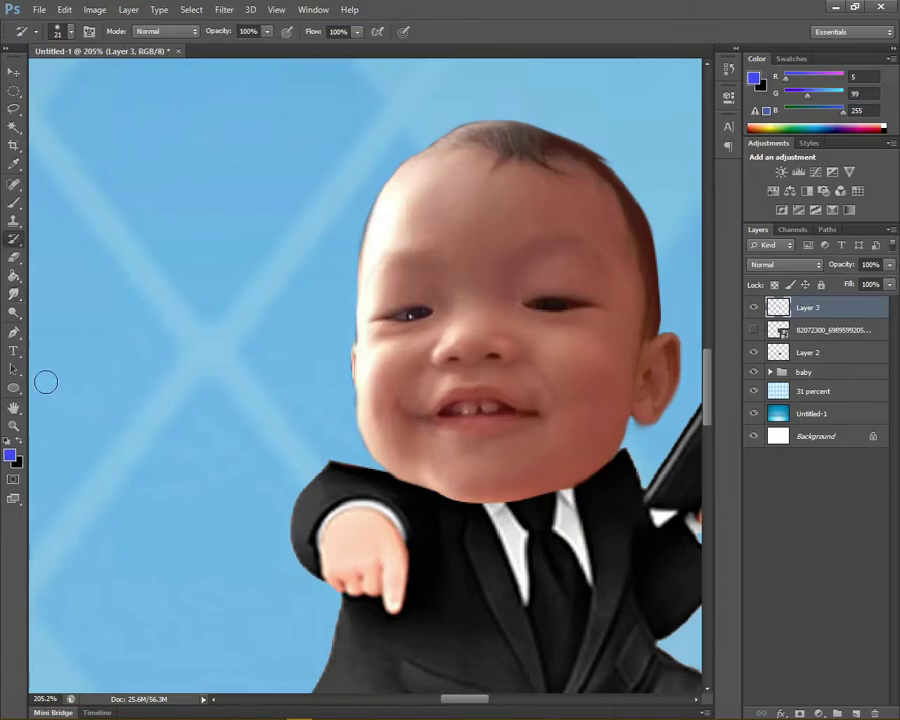
{"action": "left_click", "coordinate": [14, 293]}
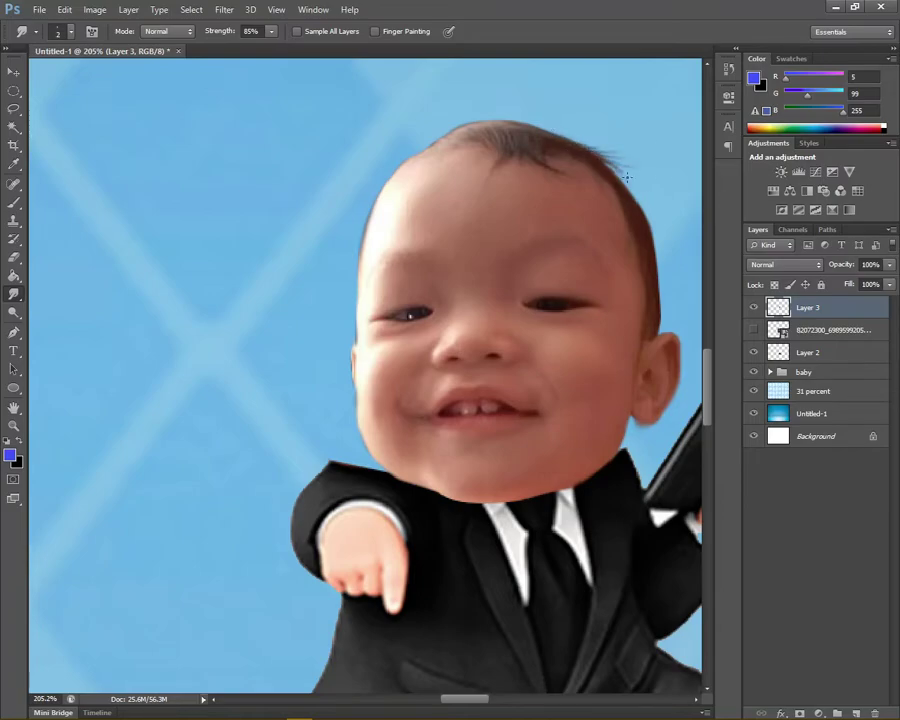
{"action": "left_click_drag", "start_coordinate": [628, 136], "coordinate": [375, 131]}
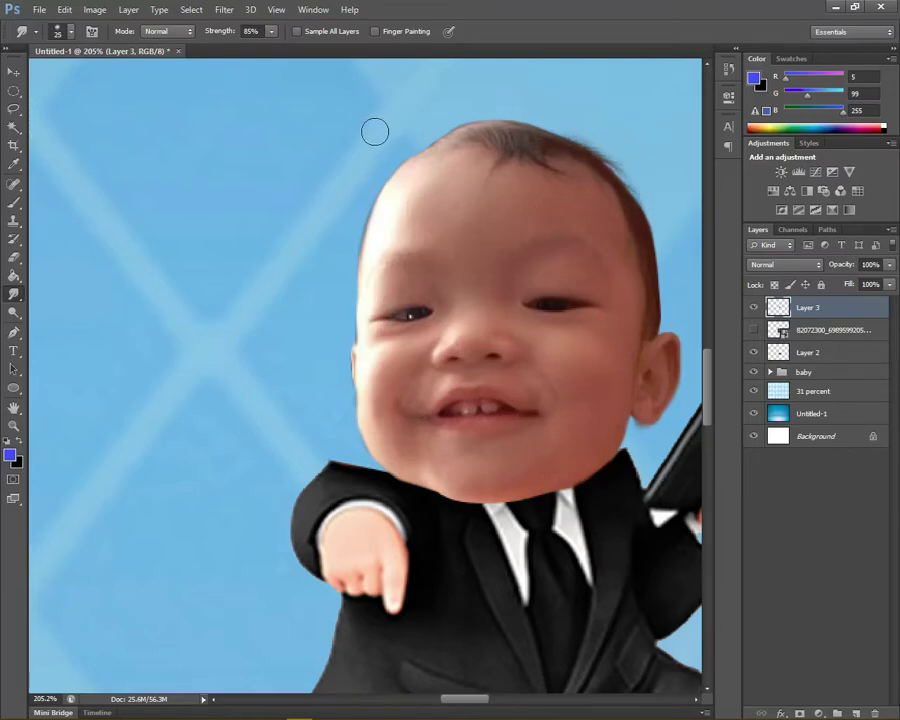
{"action": "left_click", "coordinate": [271, 31]}
{"action": "key", "text": "bracketleft"}
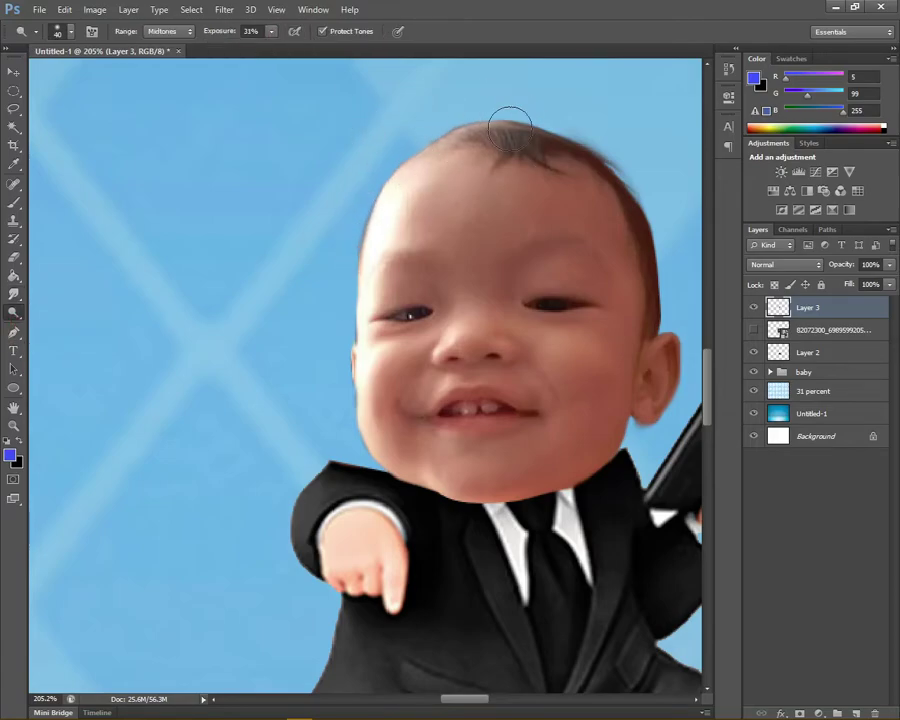
Brighten the face with Levels: midtones up, shadow input raised, highlight input lowered
{"action": "right_click", "coordinate": [14, 312]}
{"action": "left_click", "coordinate": [80, 323]}
{"action": "key", "text": "ctrl+0"}
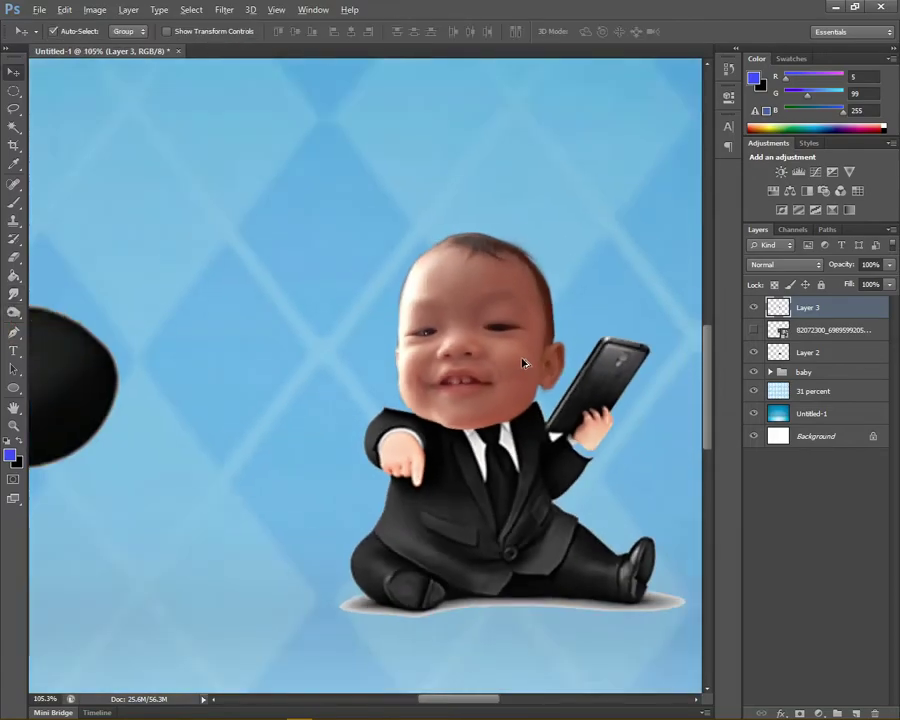
{"action": "key", "text": "ctrl+l"}
{"action": "left_click_drag", "start_coordinate": [657, 192], "coordinate": [626, 192]}
{"action": "left_click_drag", "start_coordinate": [568, 192], "coordinate": [576, 192]}
{"action": "left_click_drag", "start_coordinate": [746, 192], "coordinate": [729, 196]}
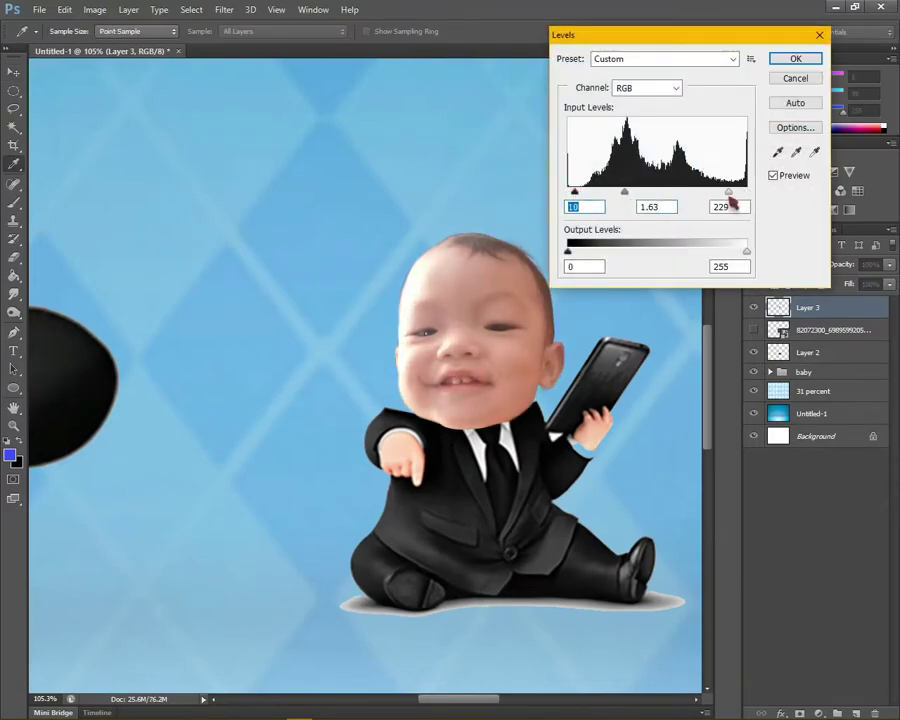
{"action": "left_click", "coordinate": [787, 59]}
Switch between the Dodge and Burn tools, then select the suited body on Layer 2
{"action": "right_click", "coordinate": [14, 312]}
{"action": "left_click", "coordinate": [76, 306]}
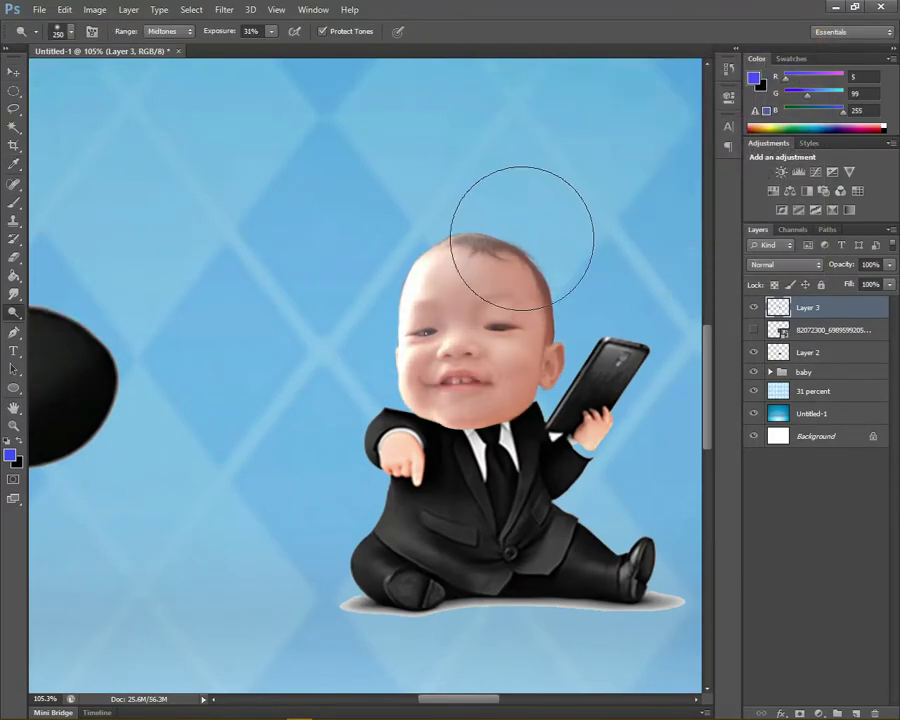
{"action": "right_click", "coordinate": [14, 312]}
{"action": "left_click", "coordinate": [80, 323]}
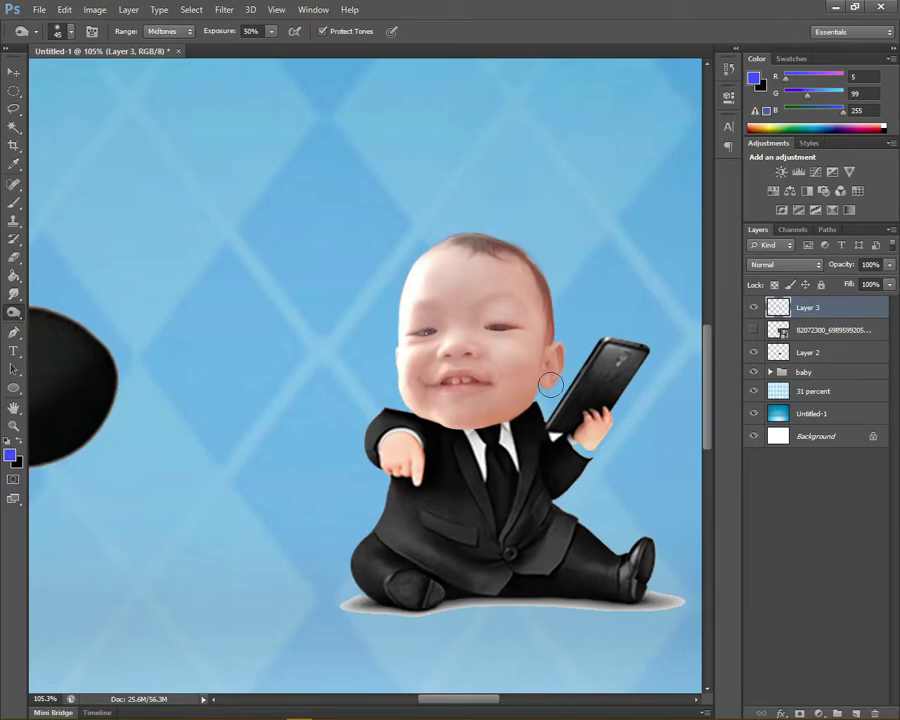
{"action": "key", "text": "v"}
{"action": "scroll", "coordinate": [516, 352], "scroll_direction": "down", "scroll_amount": 1}
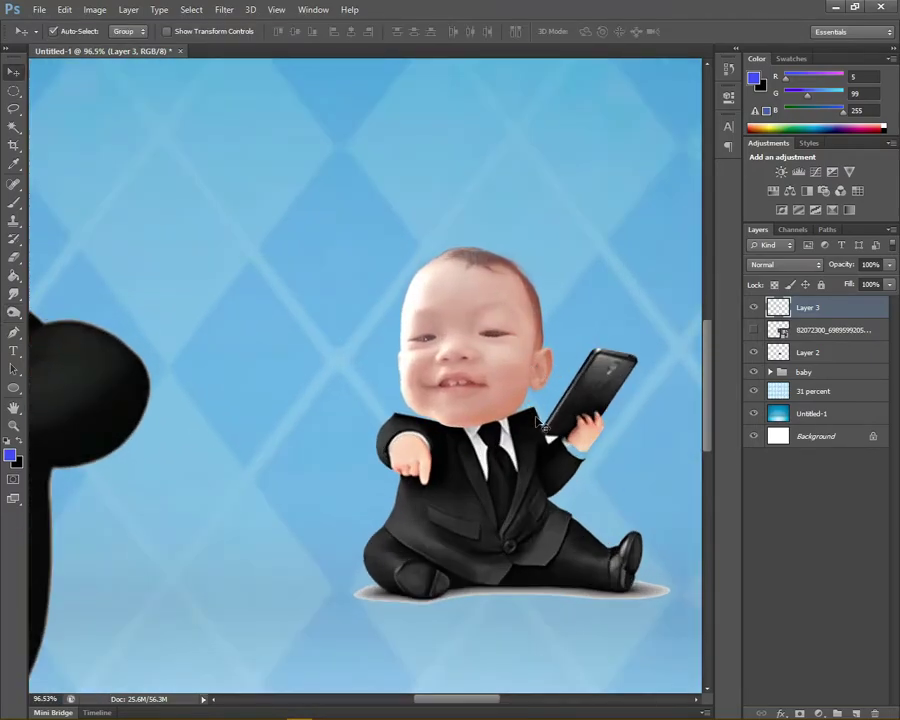
{"action": "left_click", "coordinate": [537, 420]}
{"action": "scroll", "coordinate": [474, 500], "scroll_direction": "up", "scroll_amount": 1}
Set the Smudge brush to size 25 and 66% strength
{"action": "key", "text": "r"}
{"action": "scroll", "coordinate": [400, 300], "scroll_direction": "up", "scroll_amount": 2}
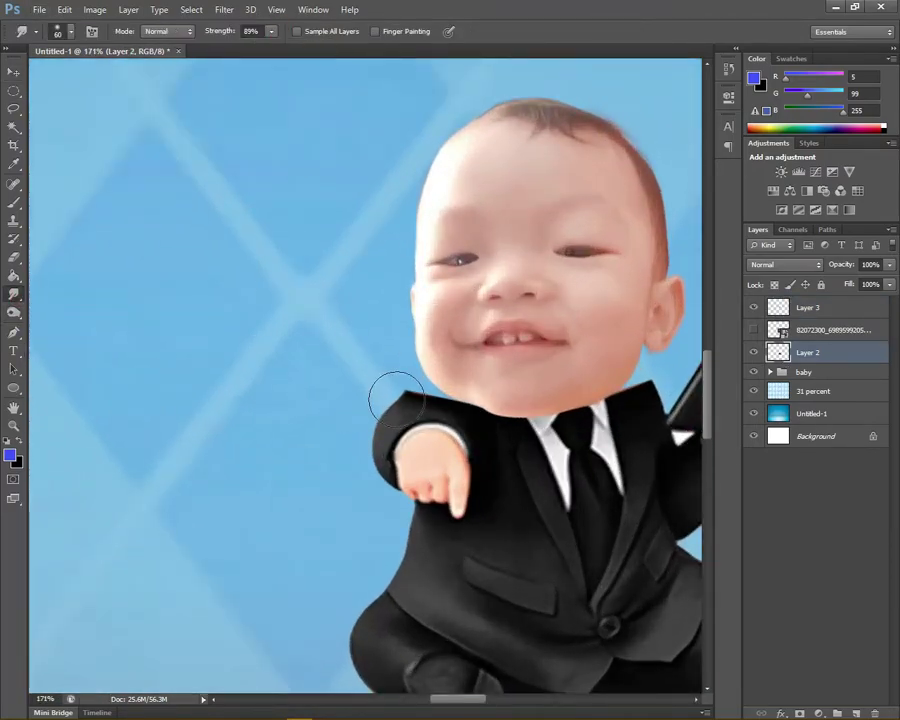
{"action": "key", "text": "bracketleft"}
{"action": "key", "text": "bracketleft"}
{"action": "key", "text": "bracketleft"}
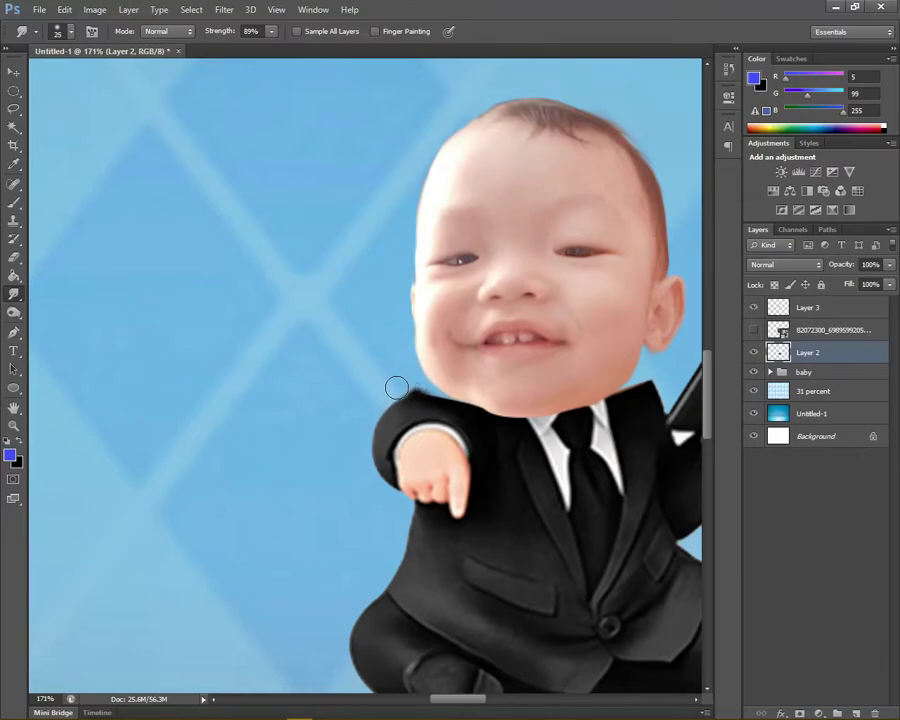
{"action": "key", "text": "6"}
{"action": "key", "text": "6"}
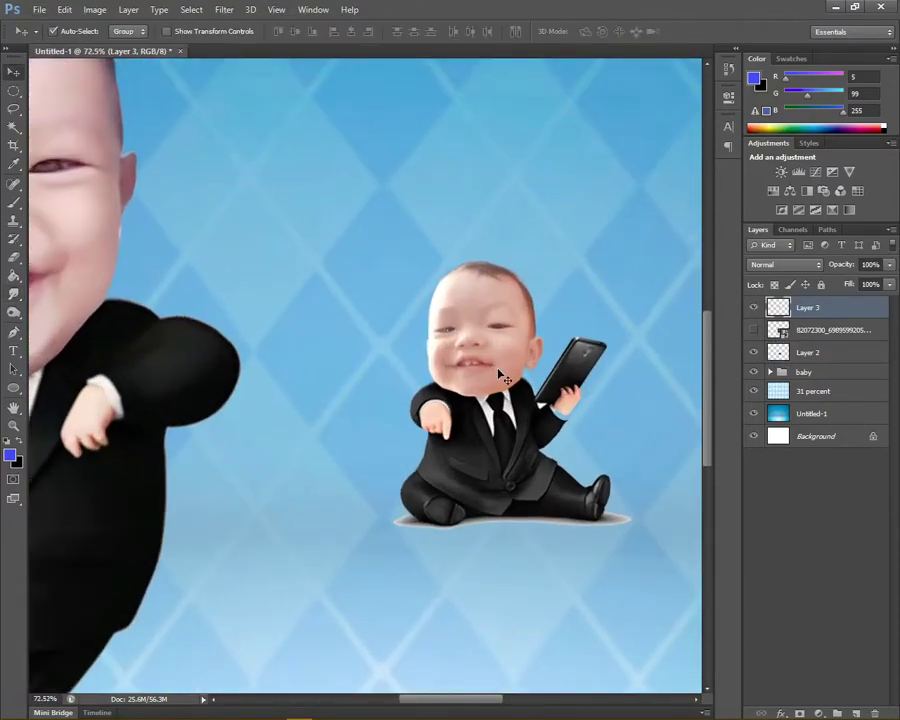
{"action": "scroll", "coordinate": [431, 396], "scroll_direction": "up", "scroll_amount": 3}
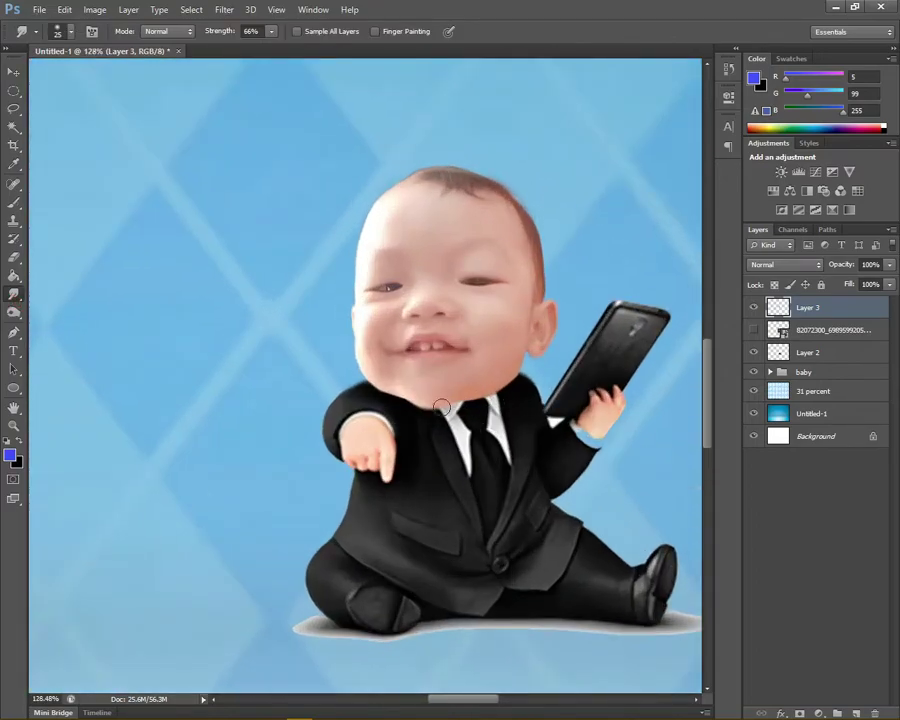
{"action": "scroll", "coordinate": [540, 420], "scroll_direction": "down", "scroll_amount": 2}
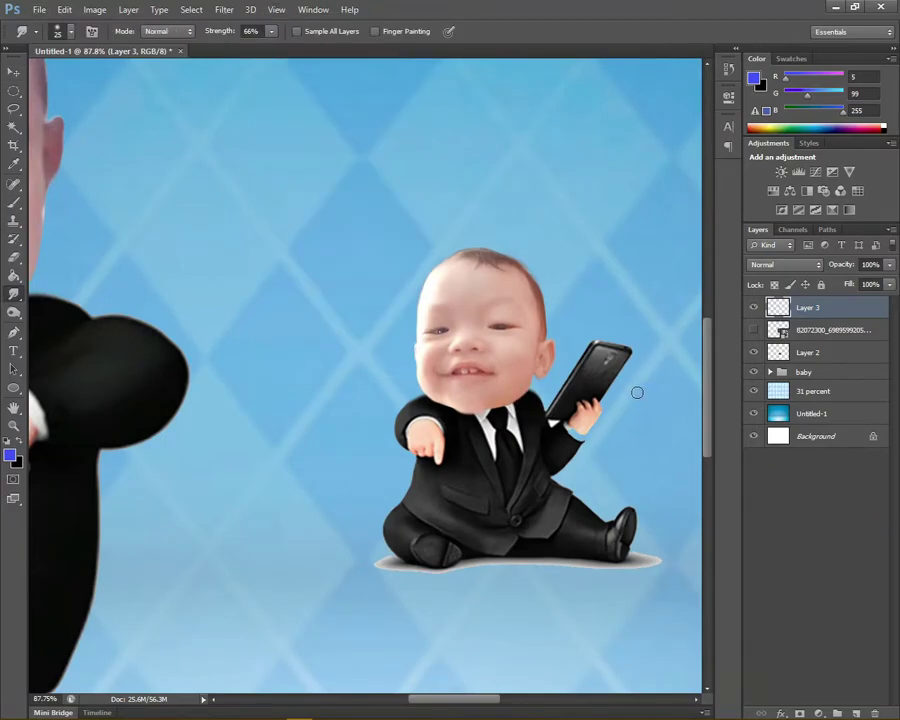
Try transforming the toddler's head, then cancel, leaving it unchanged
{"action": "key", "text": "v"}
{"action": "key", "text": "ctrl+t"}
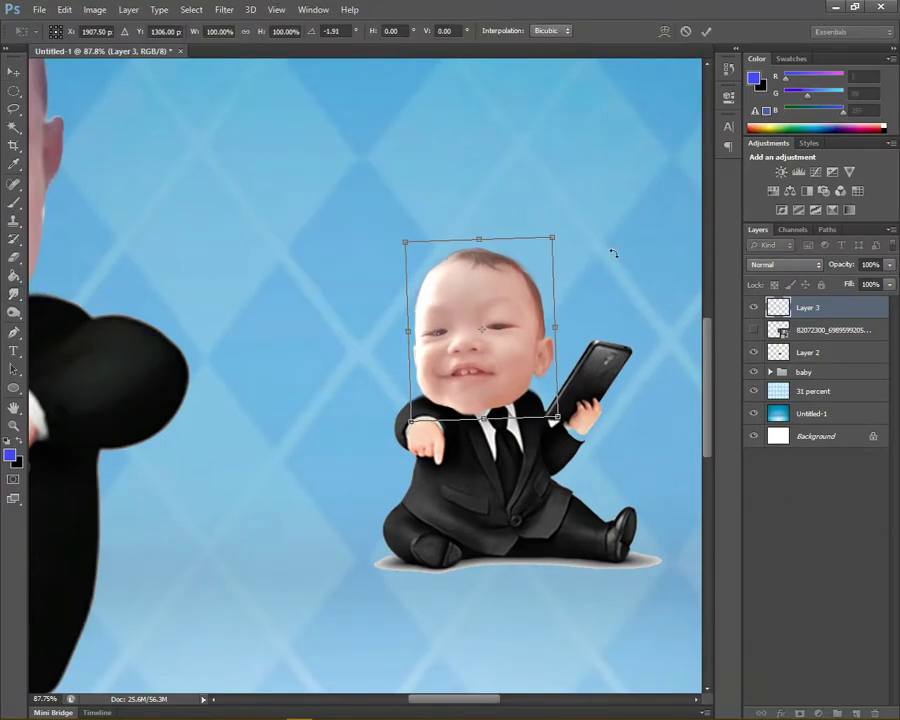
{"action": "key", "text": "Escape"}
{"action": "scroll", "coordinate": [410, 450], "scroll_direction": "up", "scroll_amount": 3}
{"action": "key", "text": "r"}
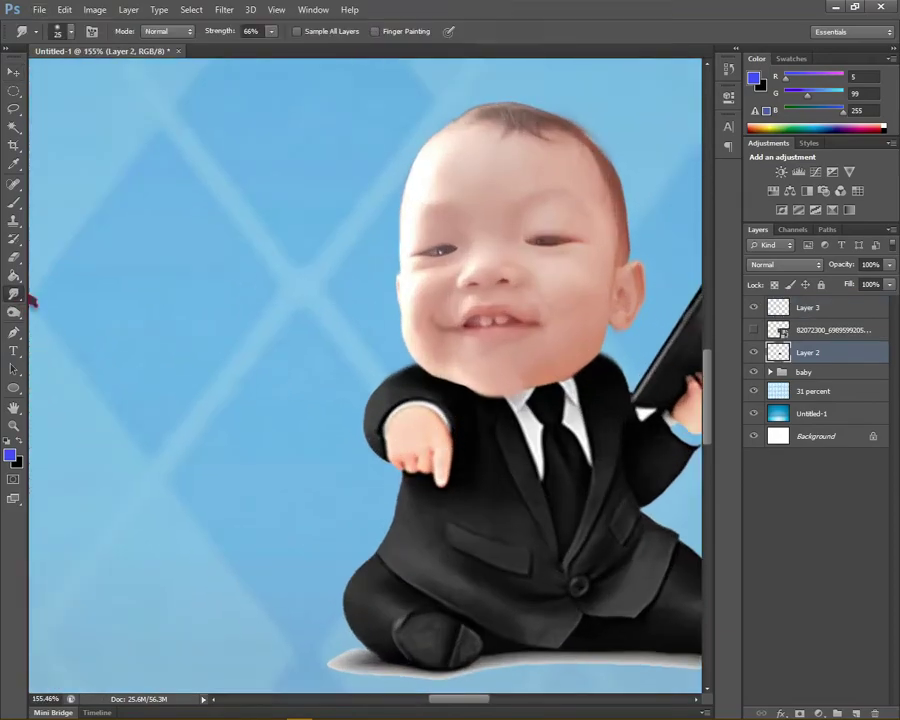
{"action": "key", "text": "v"}
{"action": "scroll", "coordinate": [532, 422], "scroll_direction": "down", "scroll_amount": 3}
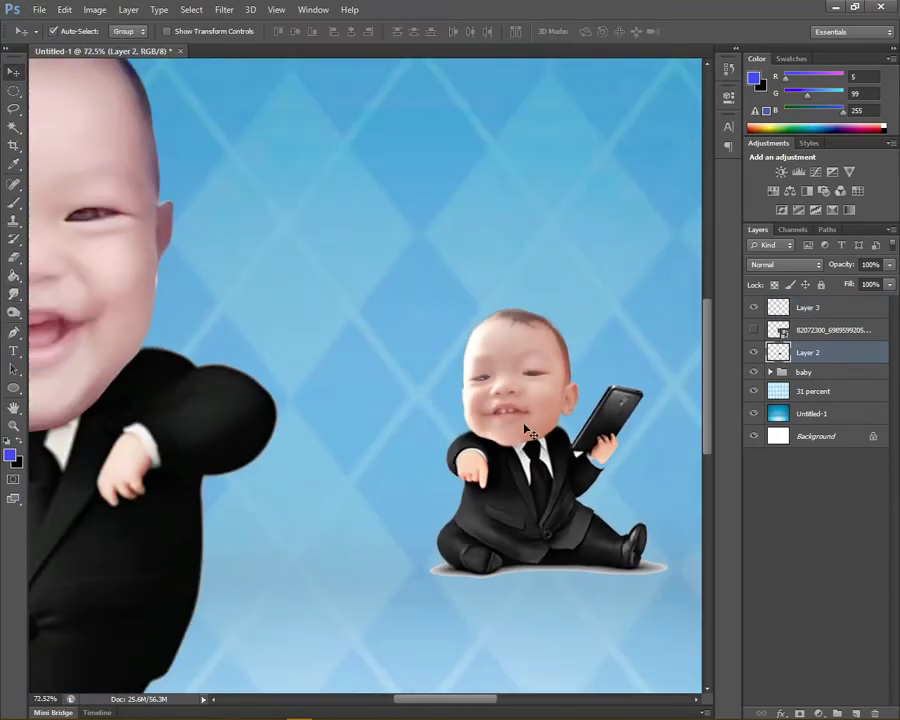
Darken the seated baby's ground shadow with Burn and group its layers
{"action": "right_click", "coordinate": [14, 312]}
{"action": "left_click", "coordinate": [62, 320]}
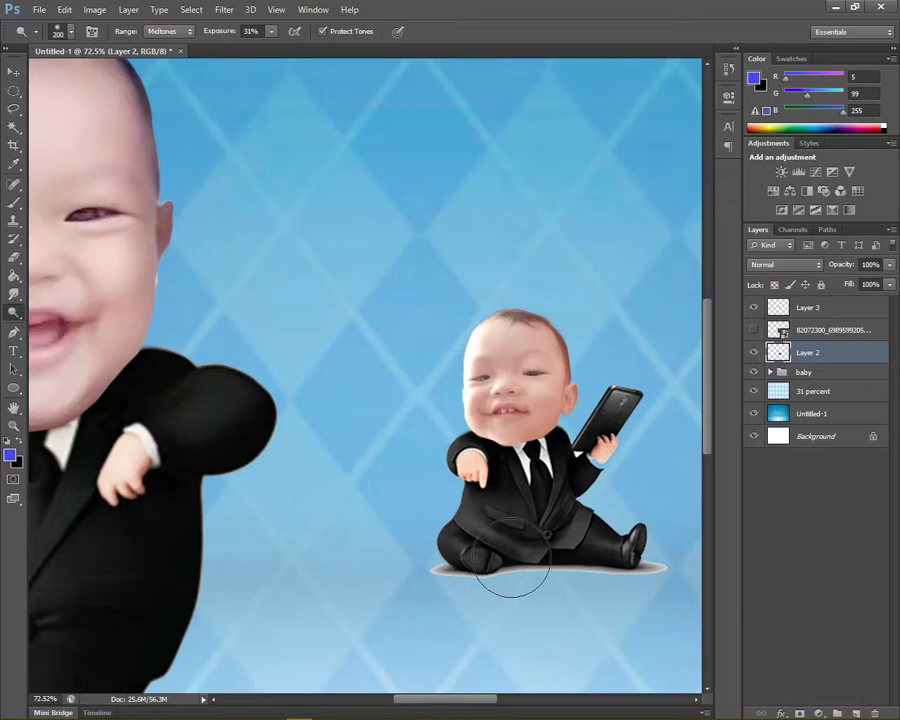
{"action": "left_click_drag", "start_coordinate": [466, 573], "coordinate": [646, 565]}
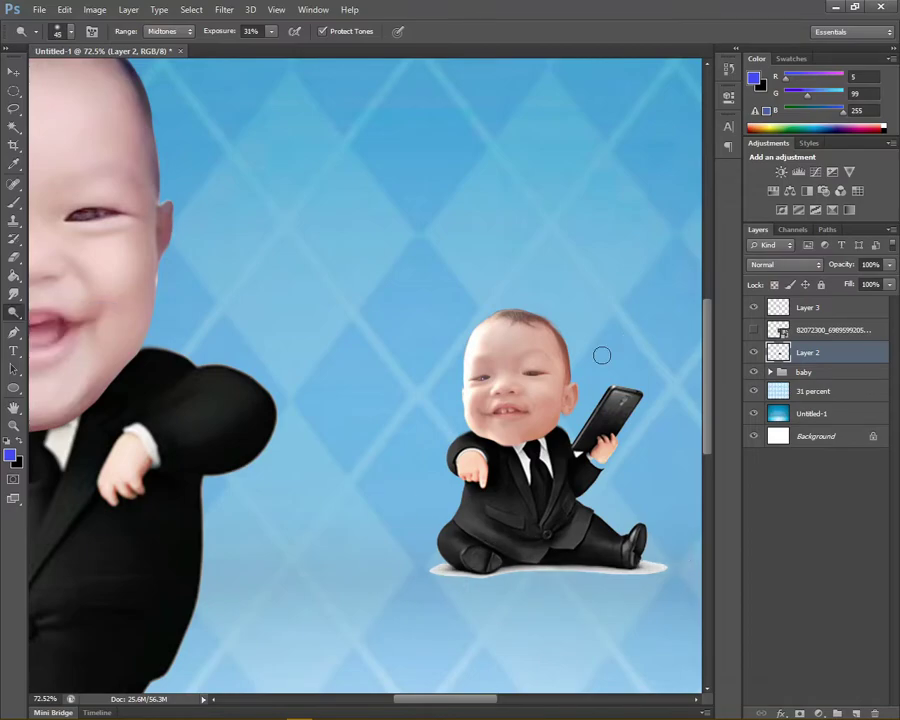
{"action": "key", "text": "v"}
{"action": "scroll", "coordinate": [406, 310], "scroll_direction": "down", "scroll_amount": 3}
{"action": "key", "text": "ctrl+g"}
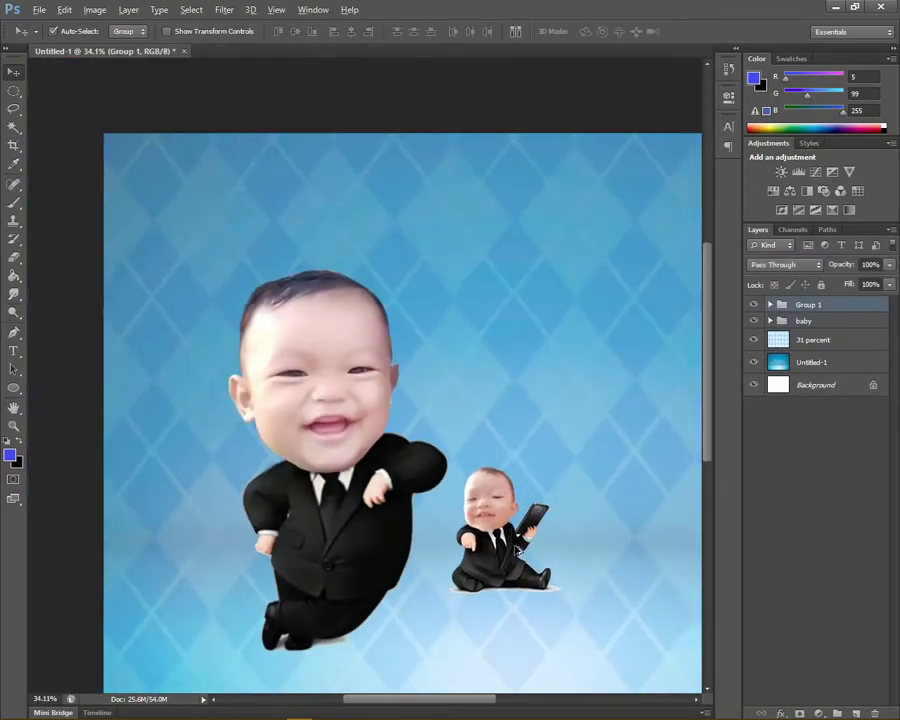
{"action": "scroll", "coordinate": [517, 550], "scroll_direction": "up", "scroll_amount": 2}
Darken Layer 3's midtones with Levels inside the group, then begin renaming the group
{"action": "left_click", "coordinate": [770, 304]}
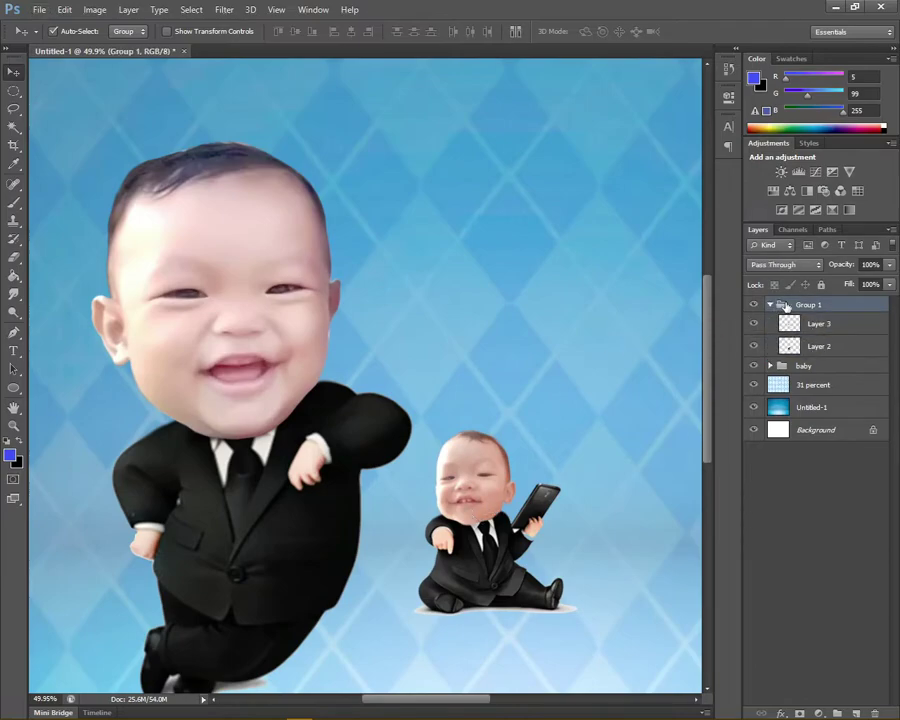
{"action": "left_click", "coordinate": [818, 323]}
{"action": "key", "text": "ctrl+l"}
{"action": "left_click_drag", "start_coordinate": [656, 192], "coordinate": [675, 194]}
{"action": "key", "text": "Return"}
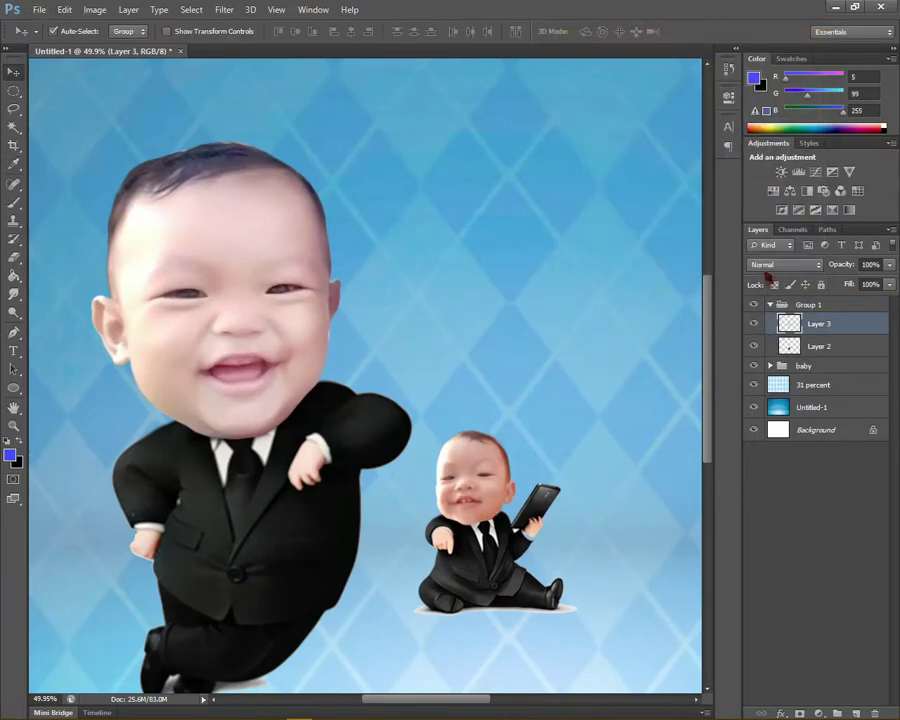
{"action": "left_click", "coordinate": [770, 304]}
{"action": "double_click", "coordinate": [809, 304]}
Finish the group name, then place the boss-baby wallpaper picture, moved up and right
{"action": "type", "text": "to"}
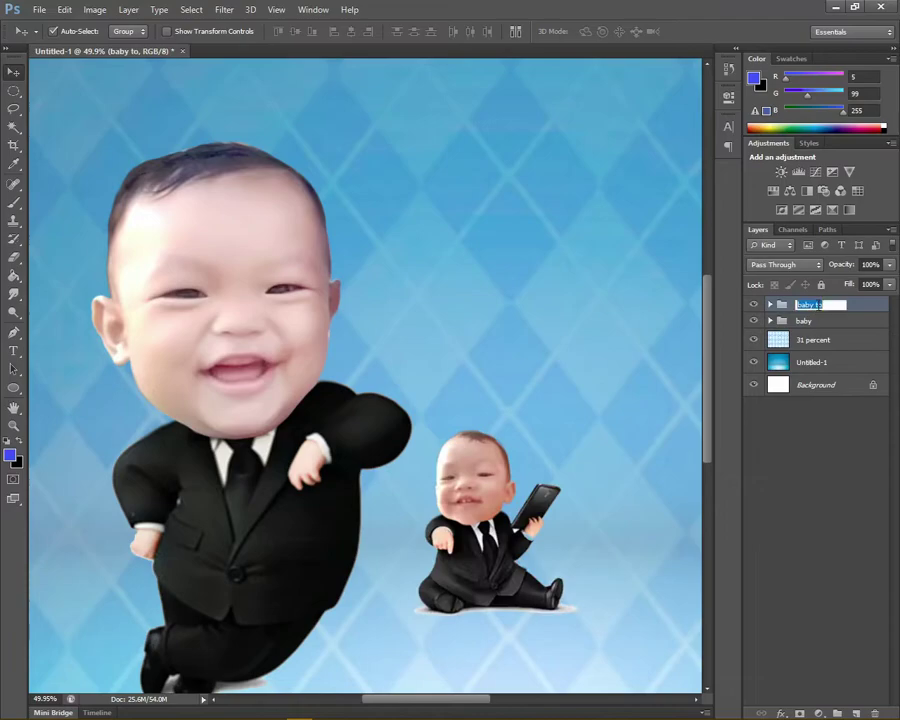
{"action": "key", "text": "ctrl+0"}
{"action": "left_click", "coordinate": [39, 9]}
{"action": "left_click", "coordinate": [60, 262]}
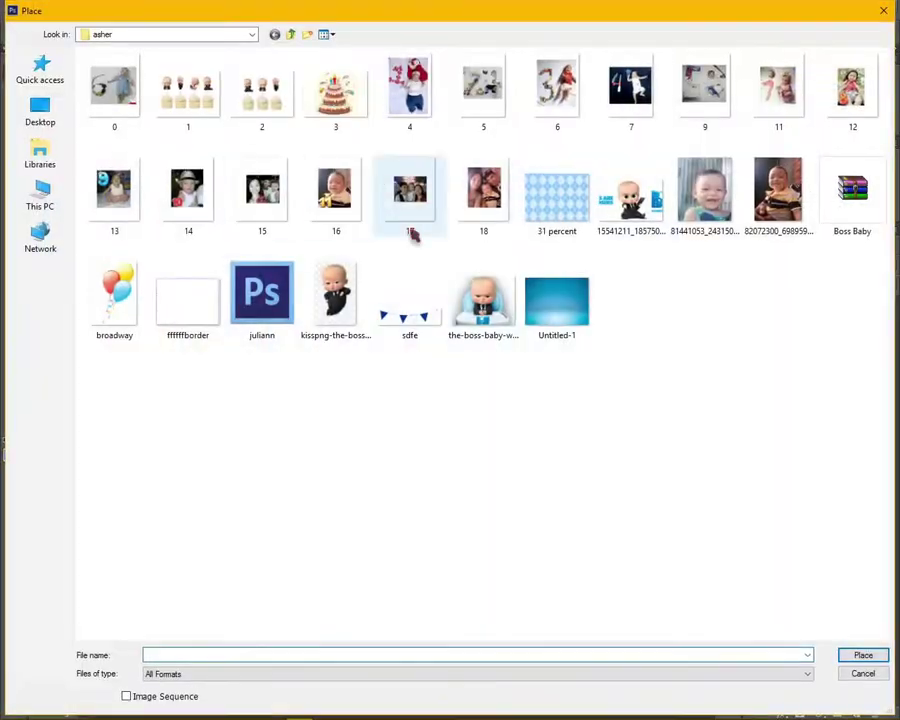
{"action": "left_click", "coordinate": [482, 291]}
{"action": "left_click", "coordinate": [870, 655]}
{"action": "left_click_drag", "start_coordinate": [400, 380], "coordinate": [474, 280]}
{"action": "key", "text": "Return"}
Duplicate Layer 1 in the baby group and move the copy to the top
{"action": "left_click", "coordinate": [514, 400]}
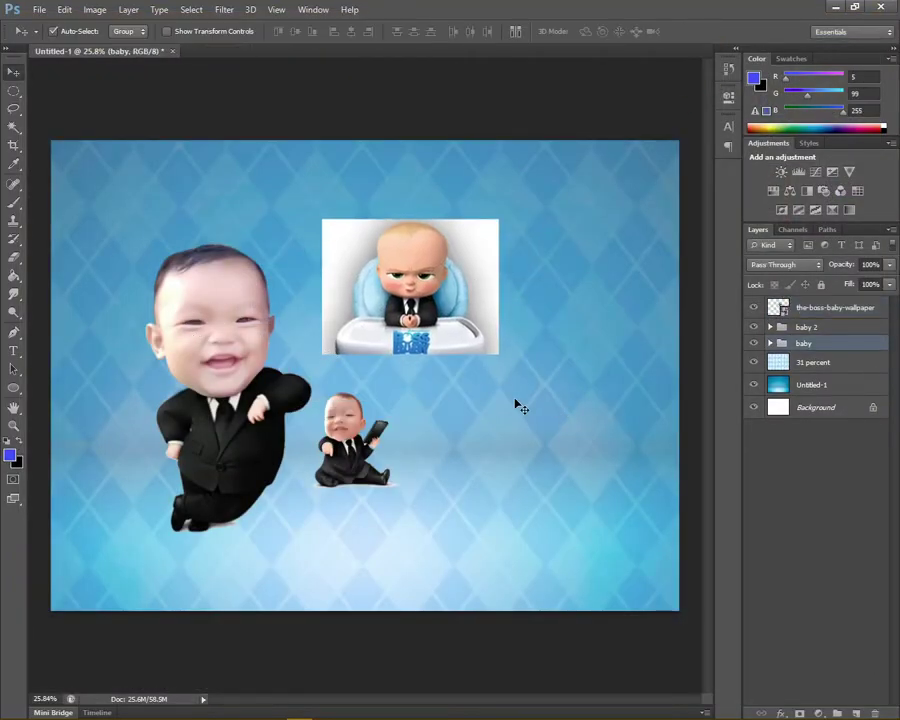
{"action": "scroll", "coordinate": [514, 400], "scroll_direction": "up", "scroll_amount": 2}
{"action": "left_click", "coordinate": [770, 343]}
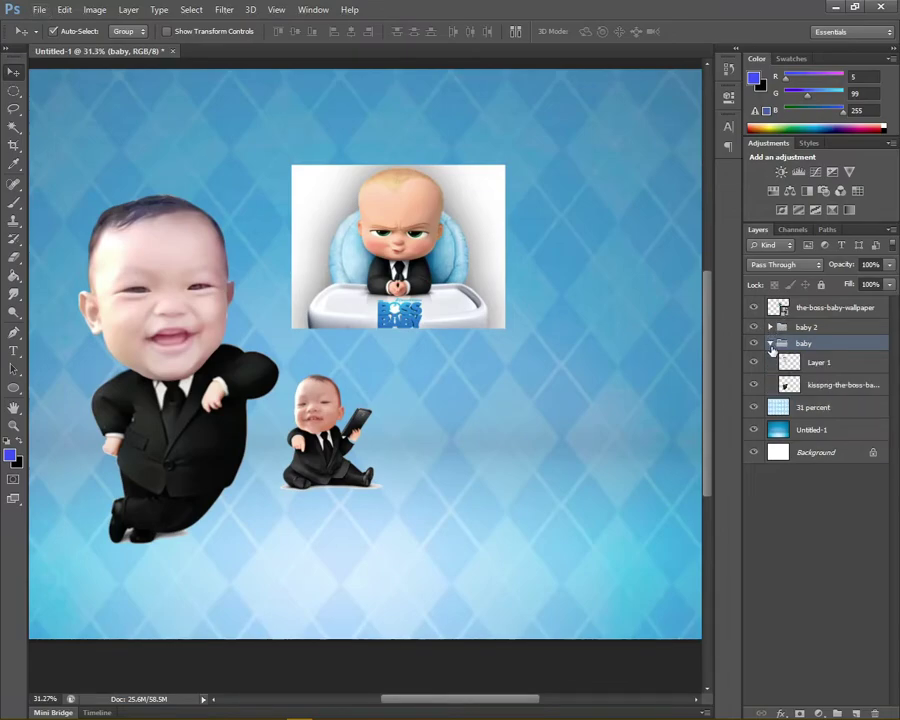
{"action": "left_click", "coordinate": [815, 362]}
{"action": "key", "text": "ctrl+j"}
{"action": "left_click_drag", "start_coordinate": [815, 362], "coordinate": [815, 322]}
Delete the wallpaper picture's white background with the Magic Wand
{"action": "scroll", "coordinate": [466, 256], "scroll_direction": "up", "scroll_amount": 2}
{"action": "left_click", "coordinate": [278, 290]}
{"action": "key", "text": "w"}
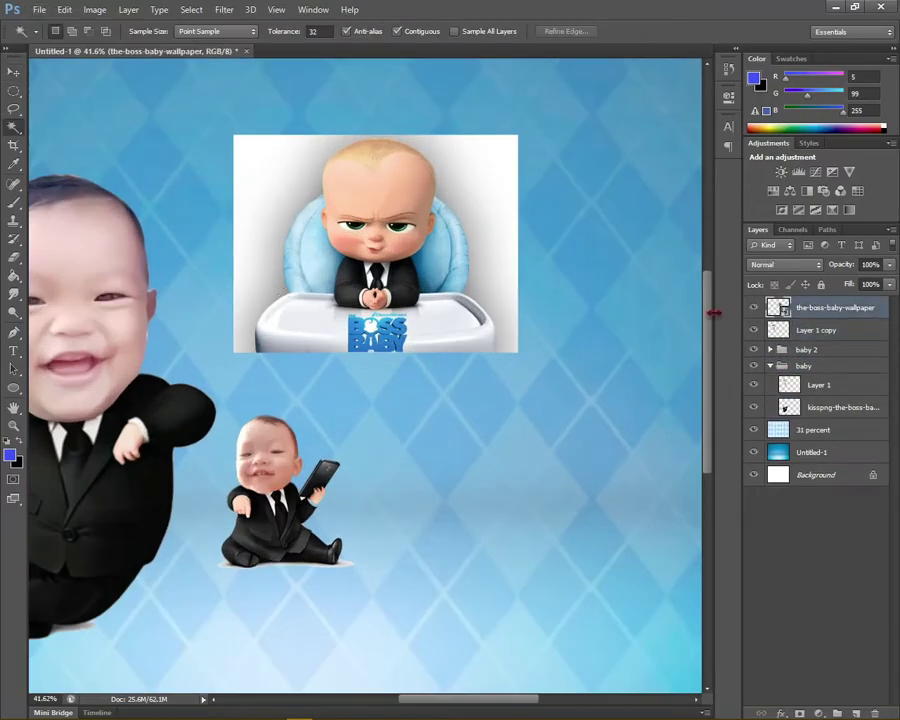
{"action": "left_click", "coordinate": [283, 207]}
{"action": "key", "text": "Delete"}
{"action": "scroll", "coordinate": [318, 271], "scroll_direction": "up", "scroll_amount": 3}
Trace a Pen outline from the tray's bottom-left, up the chair's left edge, across the head
{"action": "key", "text": "p"}
{"action": "scroll", "coordinate": [318, 271], "scroll_direction": "up", "scroll_amount": 2}
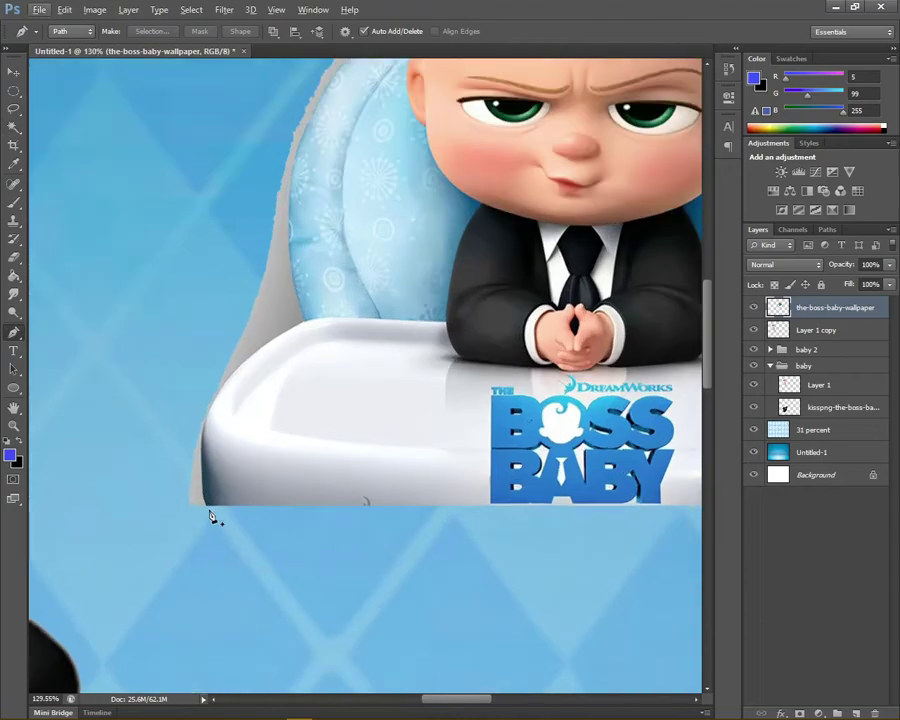
{"action": "left_click", "coordinate": [210, 508]}
{"action": "left_click_drag", "start_coordinate": [206, 427], "coordinate": [218, 395]}
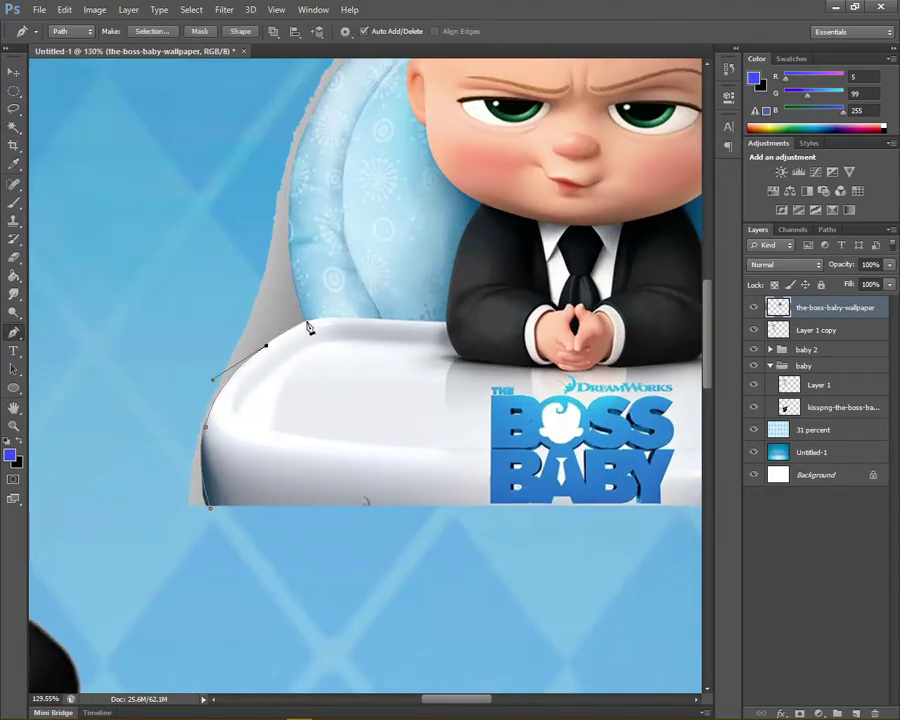
{"action": "left_click_drag", "start_coordinate": [284, 210], "coordinate": [294, 165]}
{"action": "scroll", "coordinate": [253, 298], "scroll_direction": "up", "scroll_amount": 5}
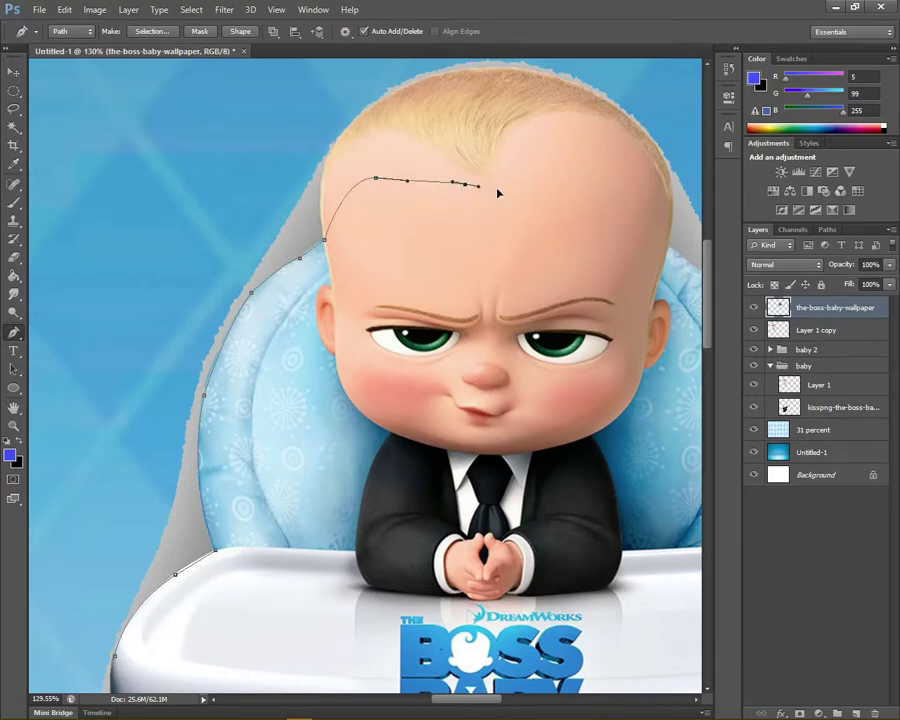
{"action": "scroll", "coordinate": [498, 192], "scroll_direction": "right", "scroll_amount": 5}
{"action": "left_click", "coordinate": [350, 124]}
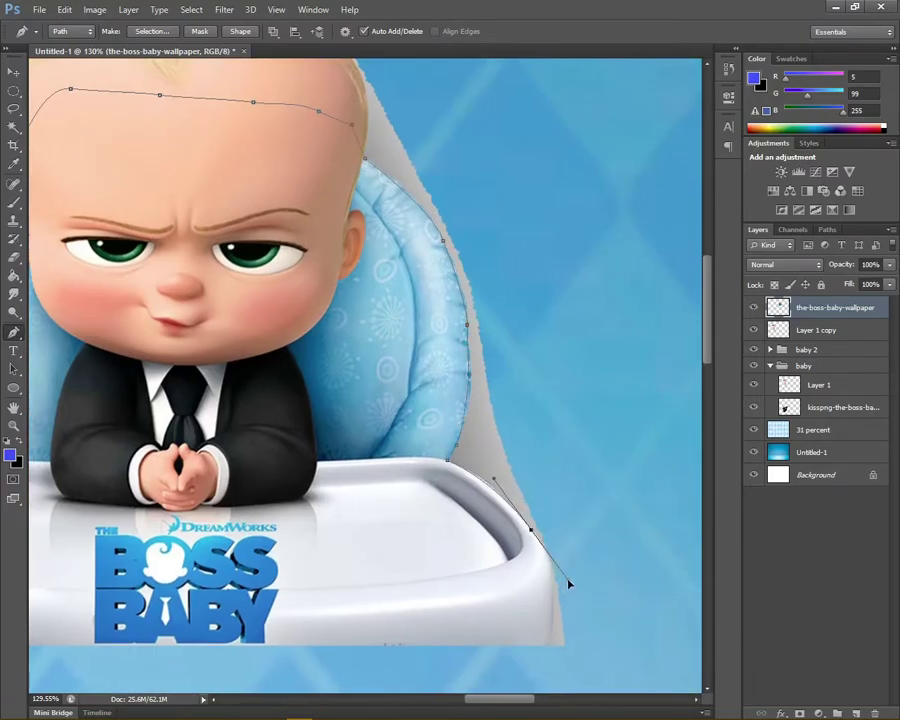
{"action": "scroll", "coordinate": [560, 560], "scroll_direction": "down", "scroll_amount": 5}
{"action": "left_click_drag", "start_coordinate": [541, 420], "coordinate": [540, 475]}
{"action": "scroll", "coordinate": [544, 435], "scroll_direction": "down", "scroll_amount": 4}
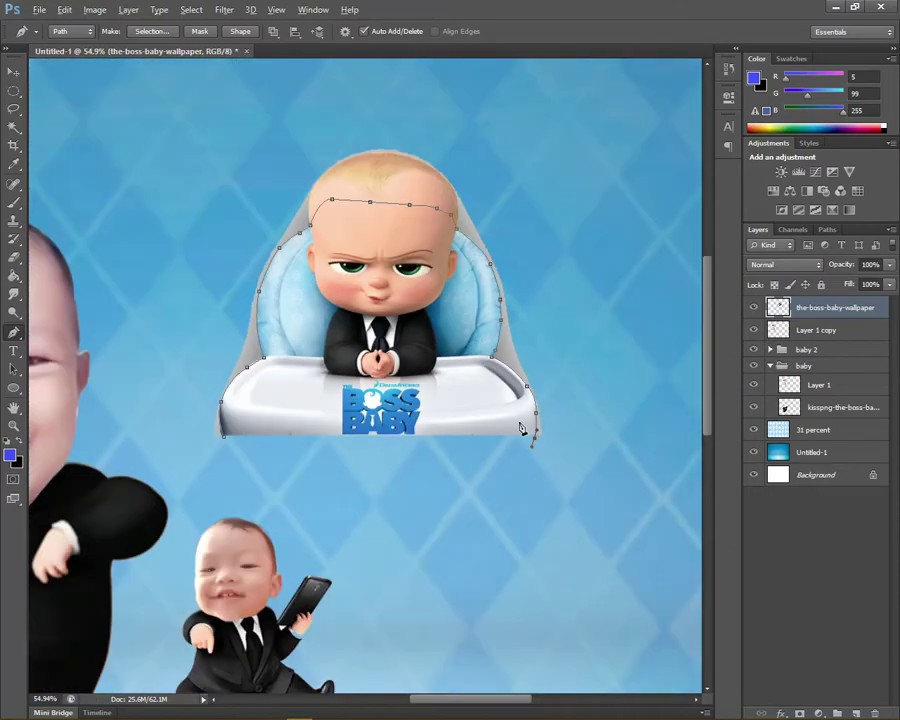
{"action": "scroll", "coordinate": [300, 420], "scroll_direction": "down", "scroll_amount": 2}
{"action": "scroll", "coordinate": [420, 470], "scroll_direction": "up", "scroll_amount": 6}
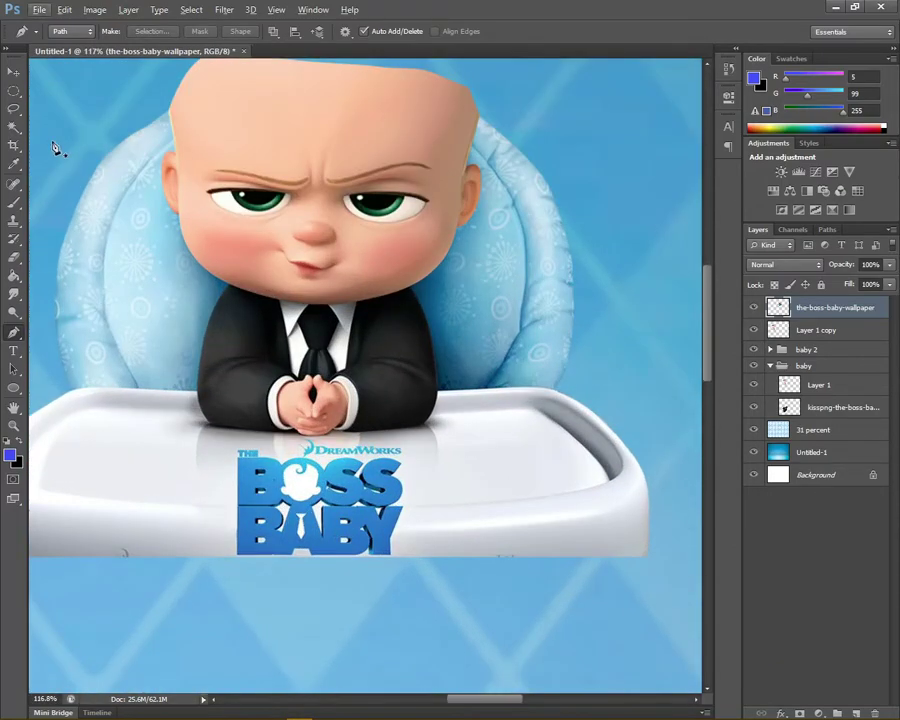
Spot-heal away the word THE and the DreamWorks mark above the tray logo
{"action": "key", "text": "j"}
{"action": "scroll", "coordinate": [276, 496], "scroll_direction": "up", "scroll_amount": 3}
{"action": "key", "text": "bracketright"}
{"action": "key", "text": "bracketright"}
{"action": "left_click_drag", "start_coordinate": [210, 445], "coordinate": [285, 462]}
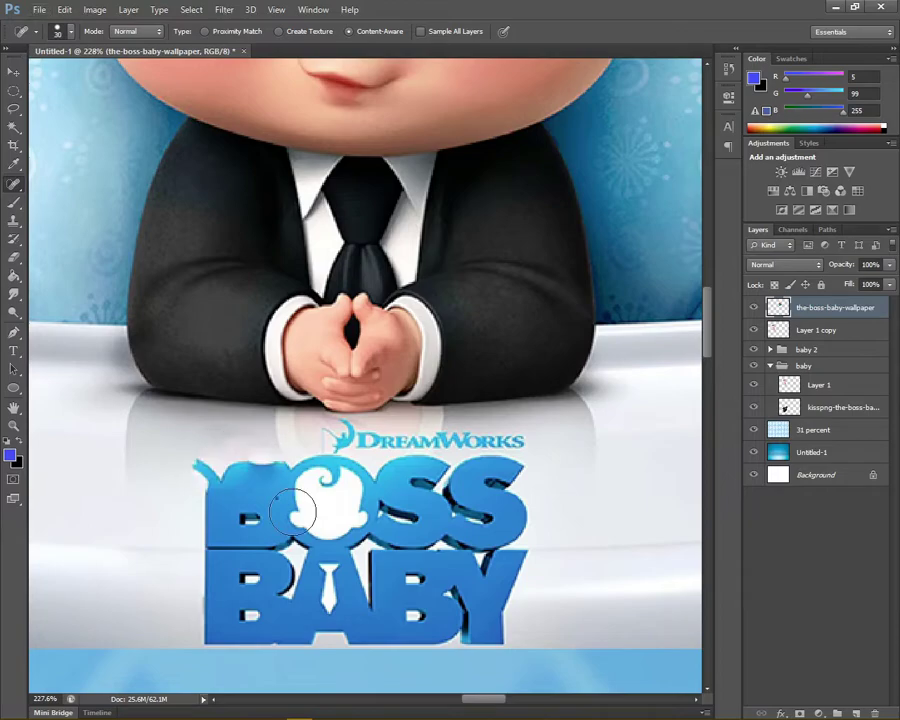
{"action": "mouse_move", "coordinate": [350, 430]}
{"action": "left_mouse_down"}
{"action": "mouse_move", "coordinate": [336, 458]}
{"action": "mouse_move", "coordinate": [380, 443]}
{"action": "mouse_move", "coordinate": [510, 434]}
{"action": "left_mouse_up"}
{"action": "key", "text": "bracketleft"}
Copy a blank tray area below the logo to a new layer and tilt it to match the tray
{"action": "key", "text": "ctrl+0"}
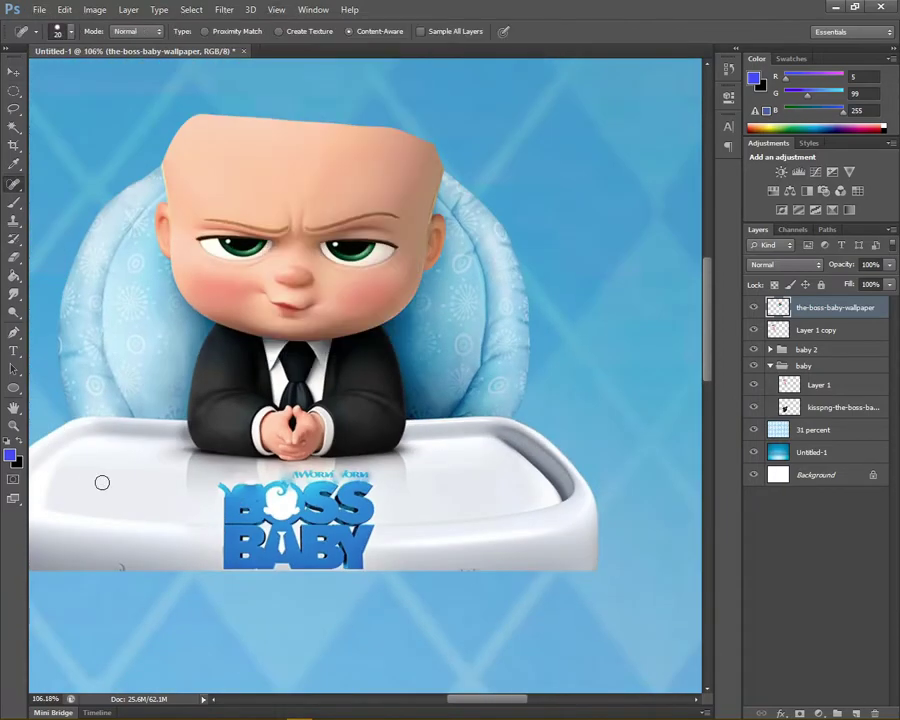
{"action": "key", "text": "m"}
{"action": "left_click_drag", "start_coordinate": [120, 472], "coordinate": [206, 546]}
{"action": "right_click", "coordinate": [13, 90]}
{"action": "left_click", "coordinate": [66, 88]}
{"action": "mouse_move", "coordinate": [64, 494]}
{"action": "left_mouse_down"}
{"action": "mouse_move", "coordinate": [198, 564]}
{"action": "mouse_move", "coordinate": [318, 560]}
{"action": "left_mouse_up"}
{"action": "key", "text": "ctrl+j"}
{"action": "key", "text": "v"}
{"action": "key", "text": "ctrl+t"}
{"action": "left_click_drag", "start_coordinate": [458, 518], "coordinate": [460, 540]}
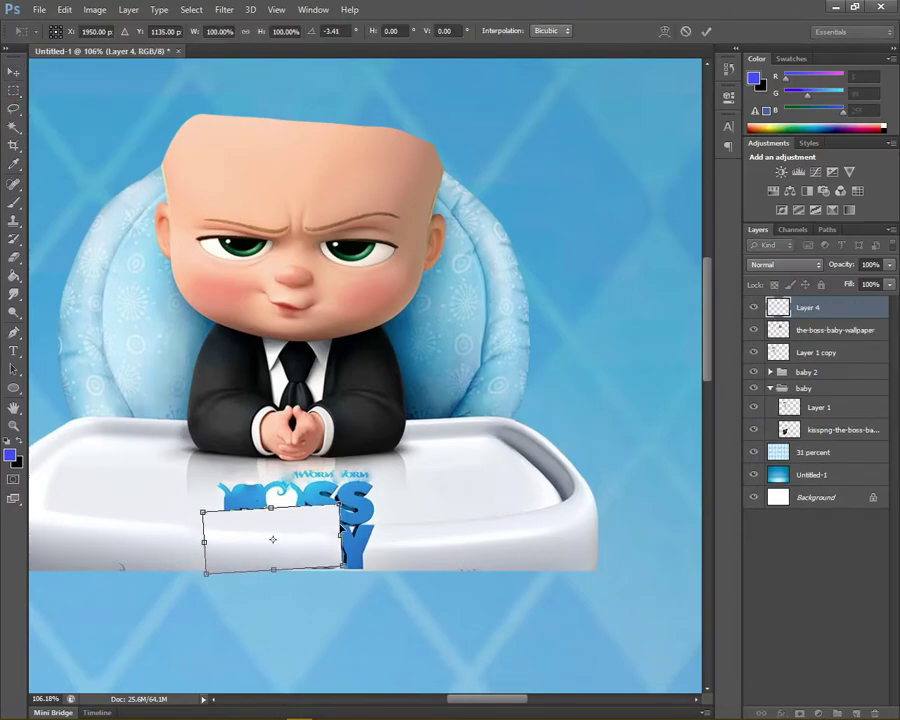
{"action": "left_click", "coordinate": [702, 31]}
Duplicate the tray patch, shift it right and rotate it to fit the tray
{"action": "key", "text": "e"}
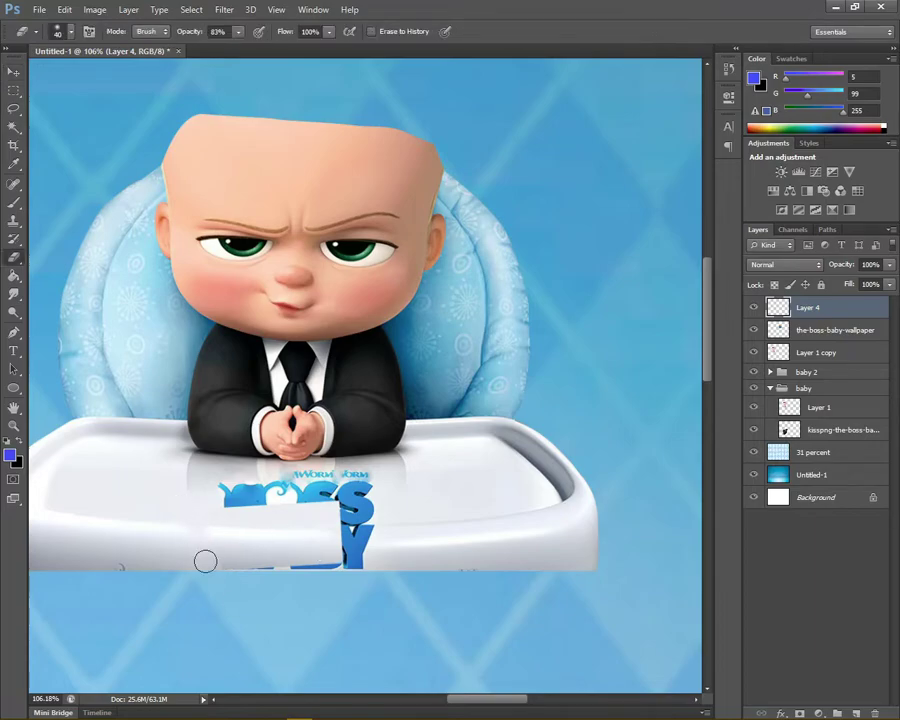
{"action": "key", "text": "v"}
{"action": "left_click_drag", "start_coordinate": [301, 551], "coordinate": [411, 556]}
{"action": "key", "text": "ctrl+t"}
{"action": "mouse_move", "coordinate": [505, 530]}
{"action": "left_mouse_down"}
{"action": "mouse_move", "coordinate": [495, 488]}
{"action": "mouse_move", "coordinate": [502, 505]}
{"action": "left_mouse_up"}
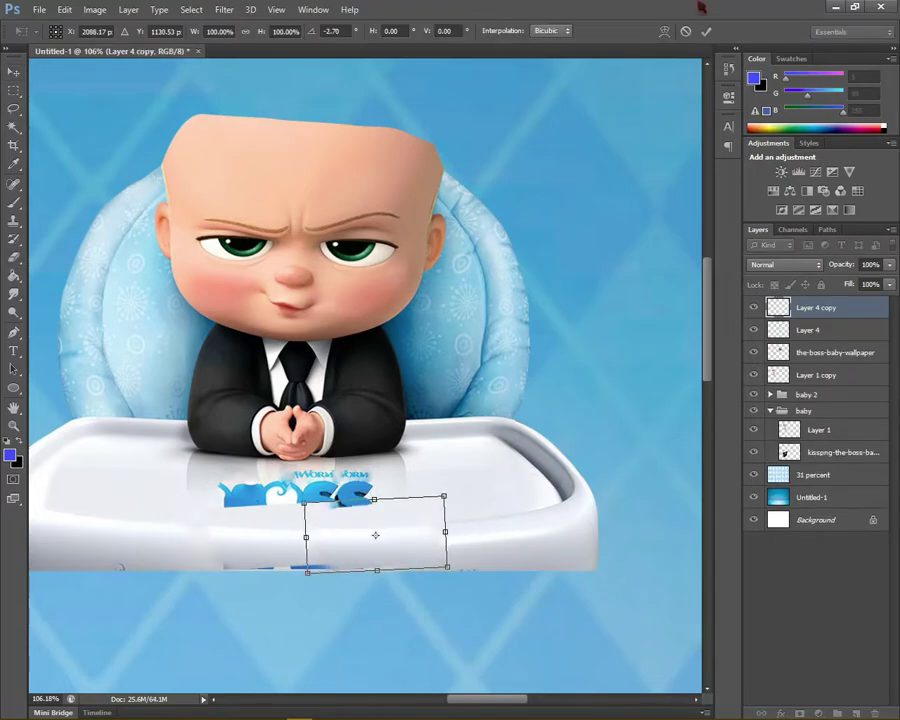
{"action": "left_click", "coordinate": [705, 31]}
{"action": "key", "text": "e"}
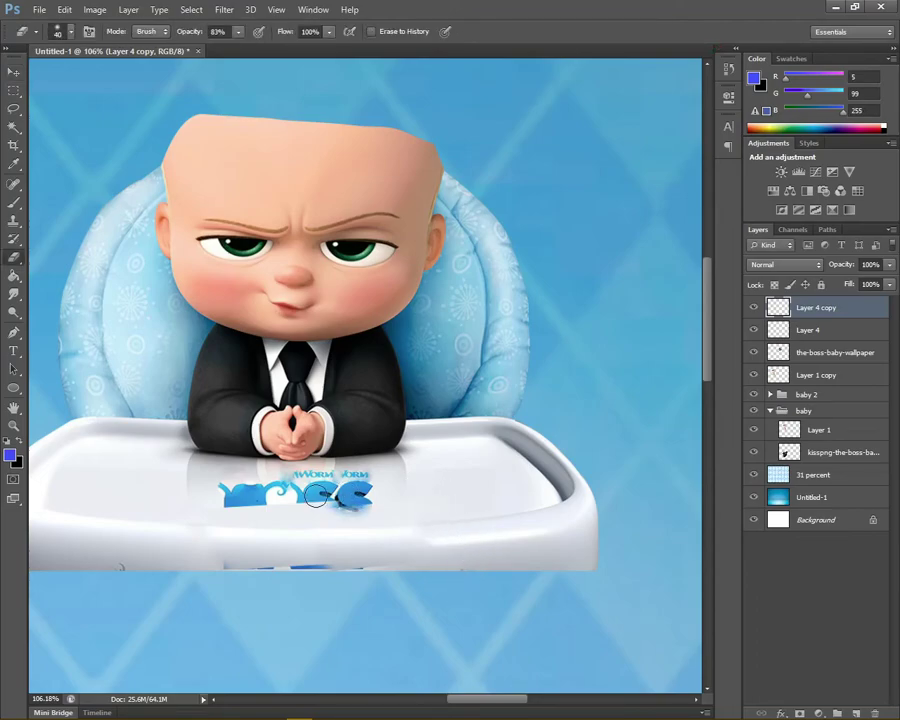
Copy another blank tray strip from the wallpaper layer over the logo and soften its edges
{"action": "key", "text": "v"}
{"action": "left_click", "coordinate": [156, 480]}
{"action": "key", "text": "m"}
{"action": "left_click_drag", "start_coordinate": [144, 450], "coordinate": [208, 516]}
{"action": "key", "text": "ctrl+j"}
{"action": "key", "text": "v"}
{"action": "mouse_move", "coordinate": [154, 490]}
{"action": "left_mouse_down"}
{"action": "mouse_move", "coordinate": [257, 512]}
{"action": "mouse_move", "coordinate": [502, 482]}
{"action": "left_mouse_up"}
{"action": "key", "text": "ctrl+t"}
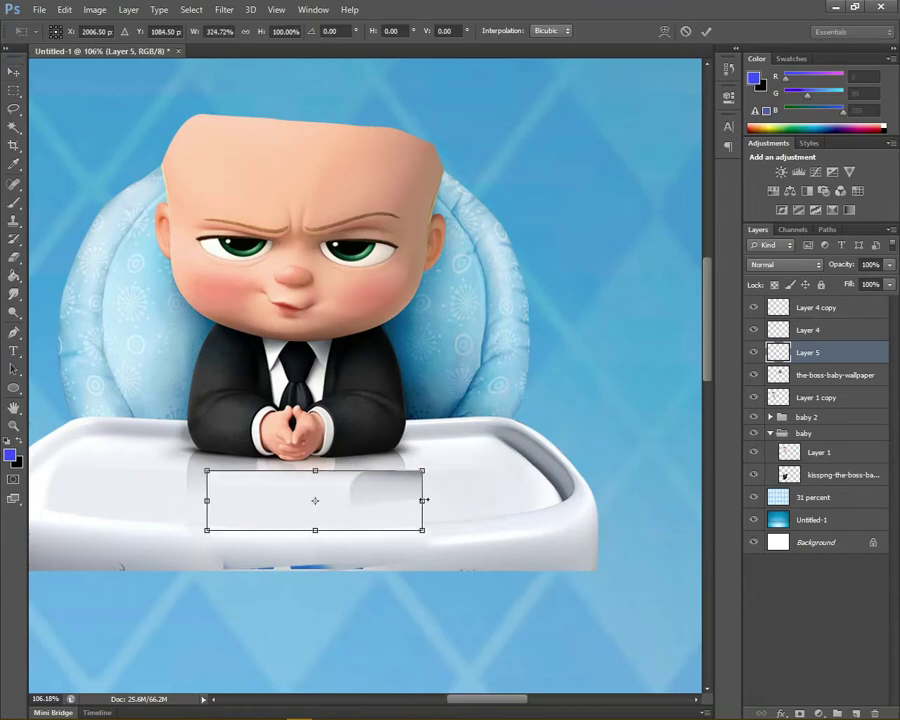
{"action": "key", "text": "Return"}
{"action": "key", "text": "e"}
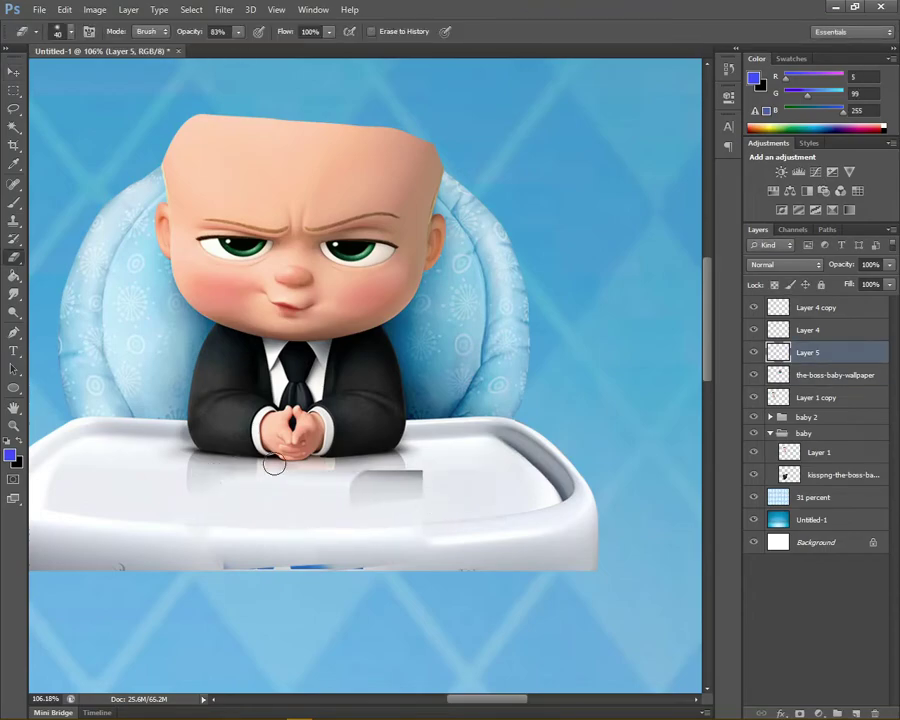
{"action": "left_click_drag", "start_coordinate": [346, 468], "coordinate": [425, 510]}
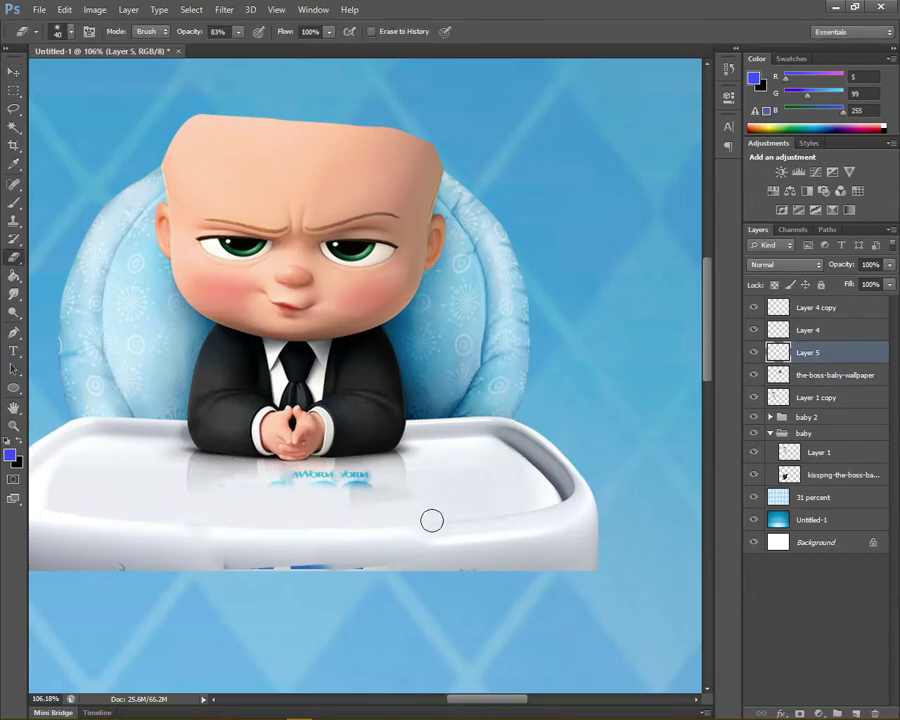
Smudge the patches, then merge them with the wallpaper into Layer 4 copy
{"action": "key", "text": "v"}
{"action": "left_click", "coordinate": [237, 556]}
{"action": "key", "text": "r"}
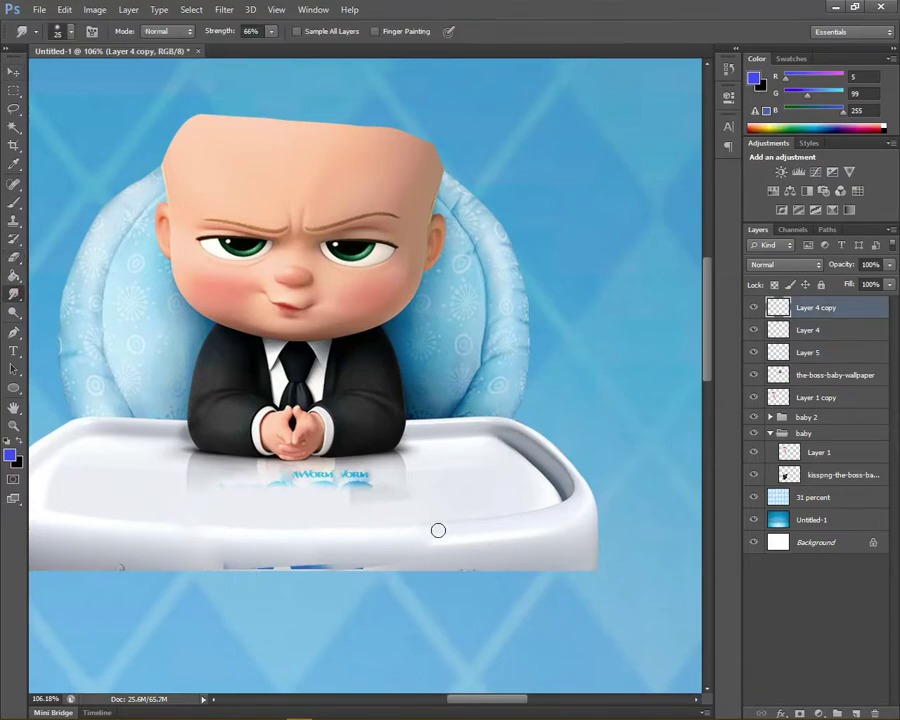
{"action": "key", "text": "v"}
{"action": "left_click", "coordinate": [816, 375], "text": "shift"}
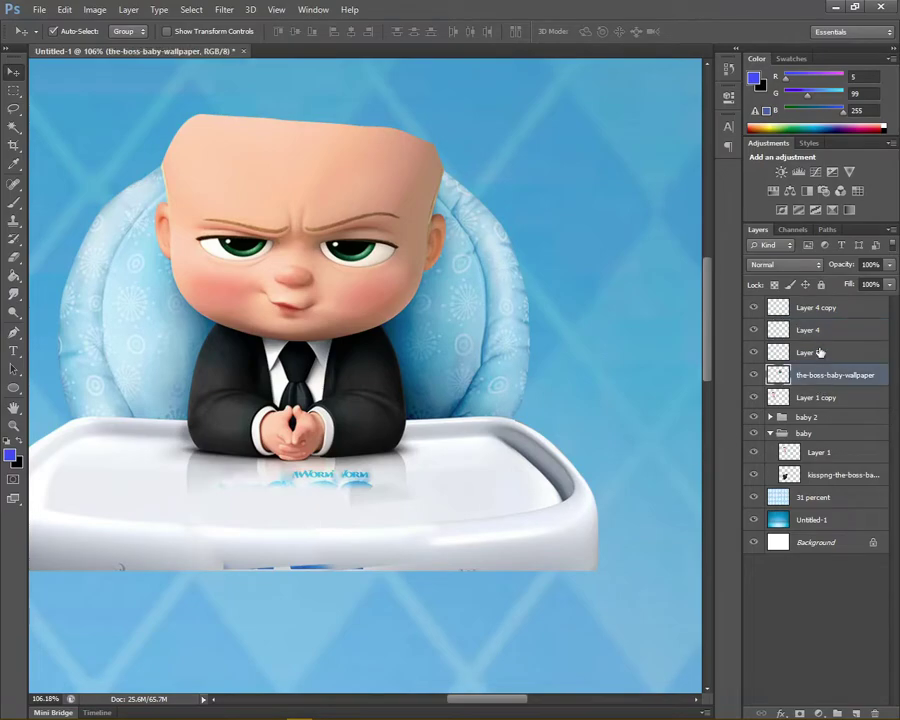
{"action": "key", "text": "Delete"}
Spot-heal the leftover logo text and copy a clean tray area to a new layer
{"action": "scroll", "coordinate": [331, 508], "scroll_direction": "up", "scroll_amount": 3}
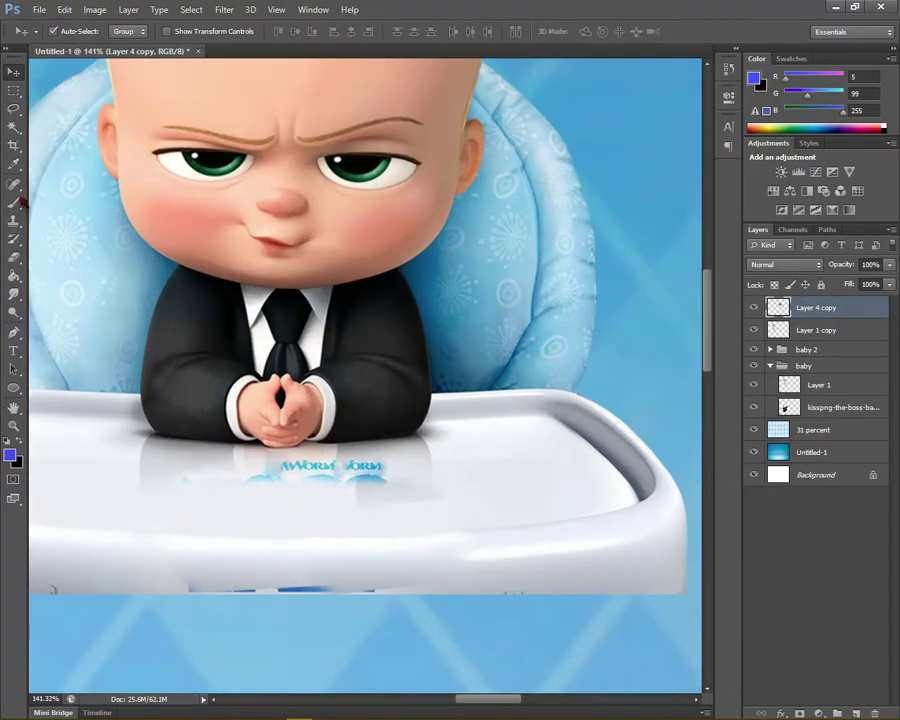
{"action": "key", "text": "j"}
{"action": "mouse_move", "coordinate": [305, 465]}
{"action": "left_mouse_down"}
{"action": "mouse_move", "coordinate": [389, 475]}
{"action": "mouse_move", "coordinate": [370, 500]}
{"action": "left_mouse_up"}
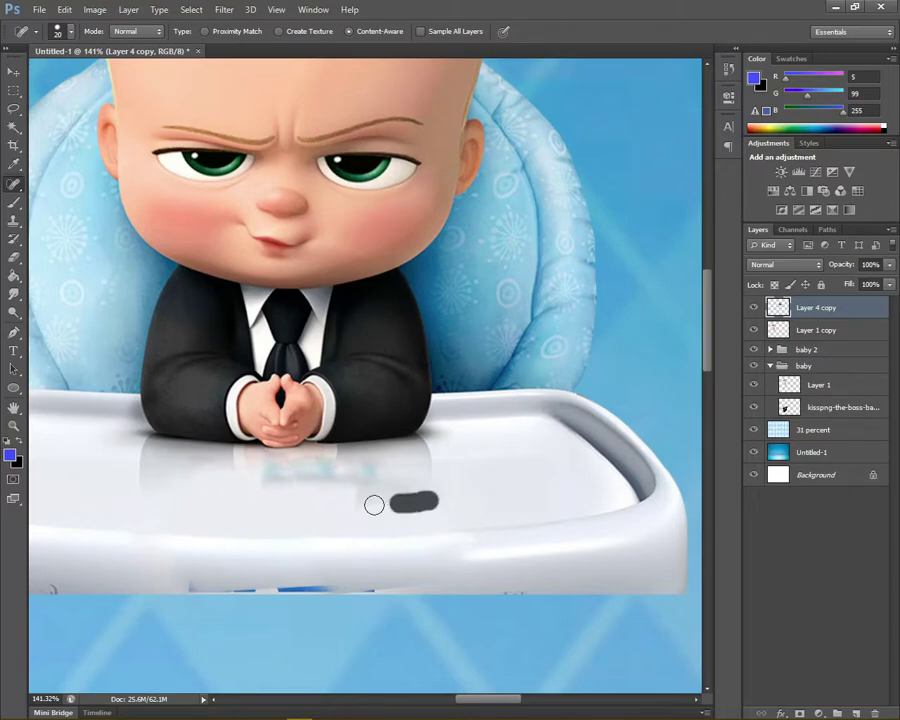
{"action": "key", "text": "m"}
{"action": "mouse_move", "coordinate": [450, 442]}
{"action": "left_mouse_down"}
{"action": "mouse_move", "coordinate": [530, 507]}
{"action": "mouse_move", "coordinate": [332, 508]}
{"action": "left_mouse_up"}
{"action": "key", "text": "ctrl+j"}
{"action": "key", "text": "v"}
Erase on Layer 4 and smudge the tray's bottom edge smooth on Layer 4 copy
{"action": "key", "text": "e"}
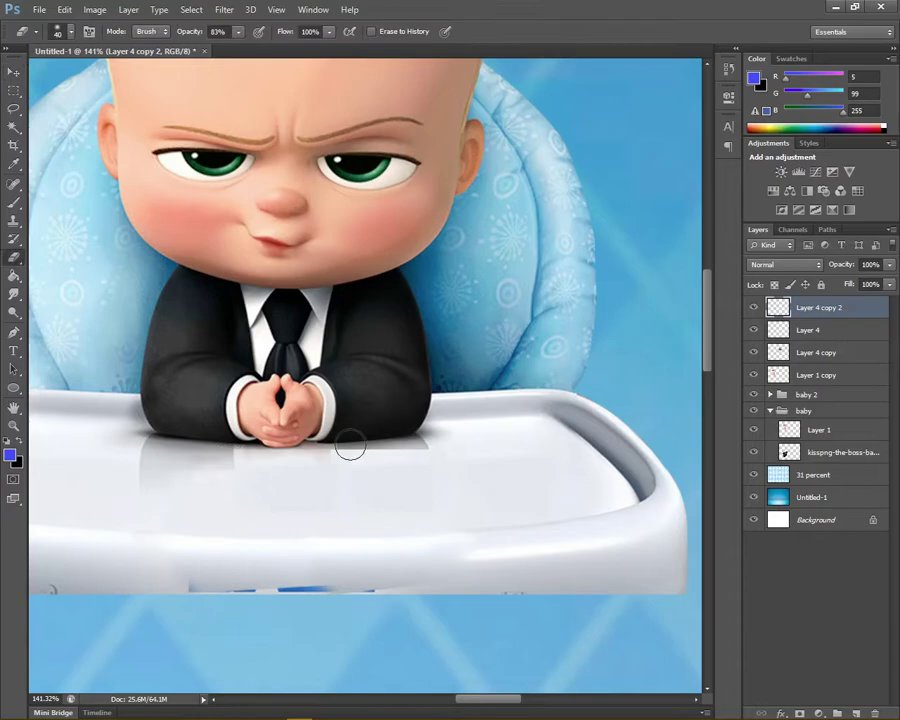
{"action": "left_click", "coordinate": [445, 447], "text": "ctrl"}
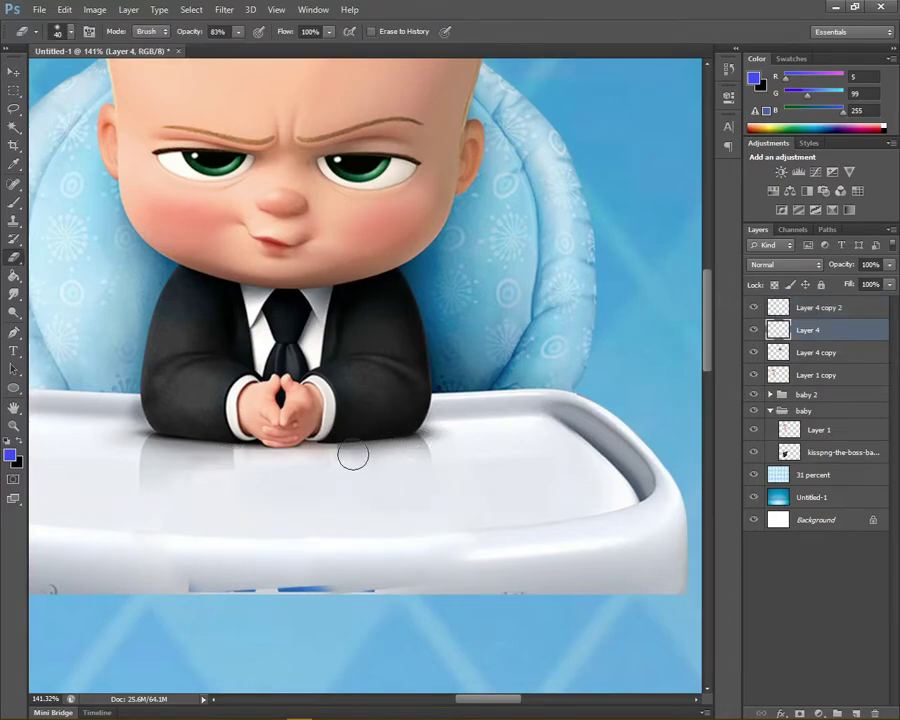
{"action": "scroll", "coordinate": [415, 482], "scroll_direction": "down", "scroll_amount": 2}
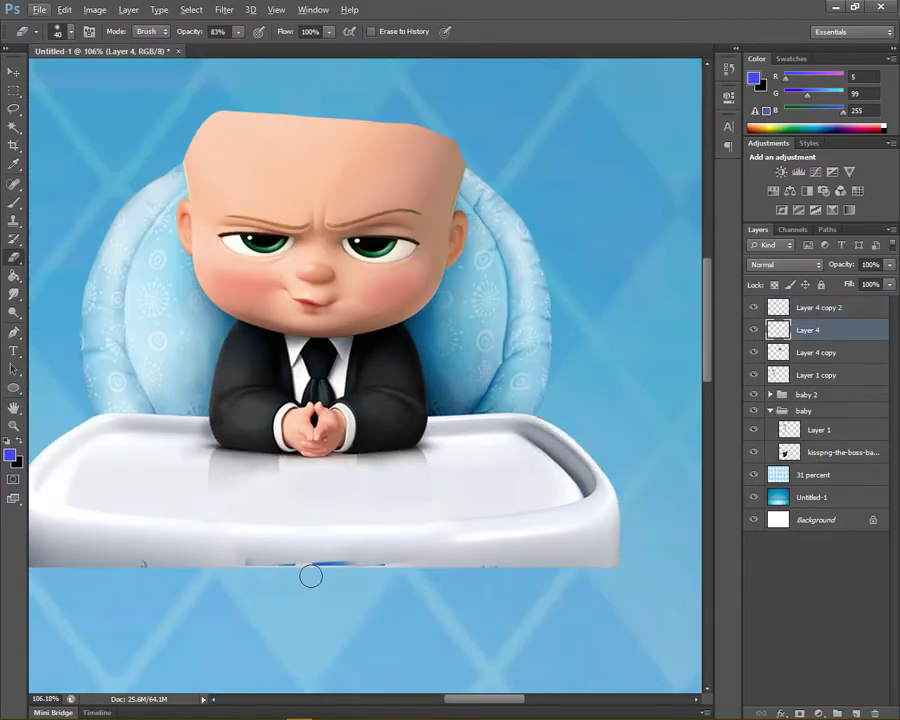
{"action": "left_click", "coordinate": [88, 416], "text": "ctrl"}
{"action": "key", "text": "r"}
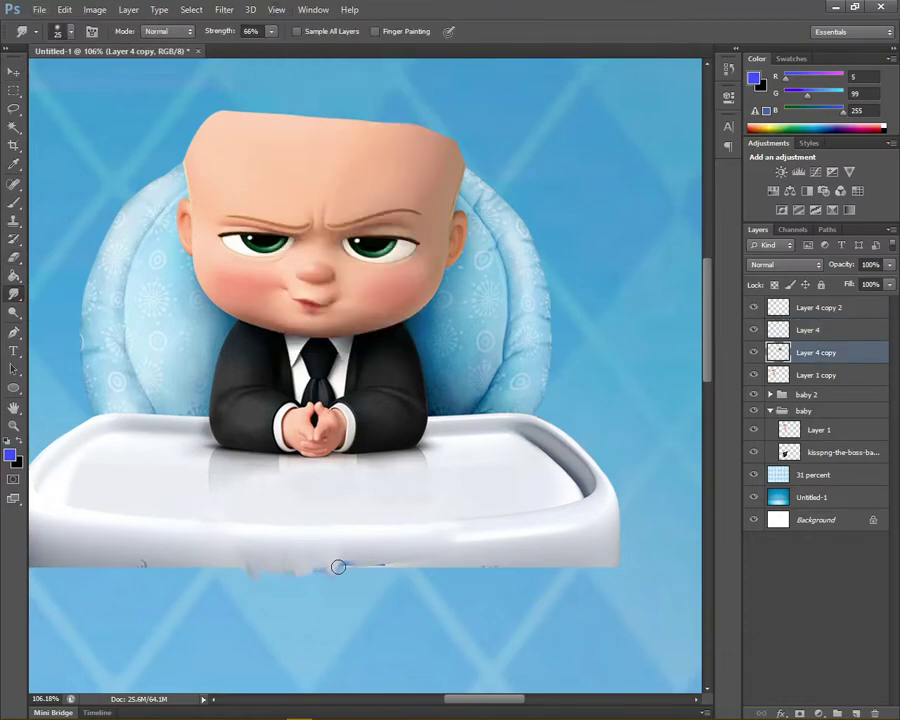
{"action": "left_click_drag", "start_coordinate": [338, 567], "coordinate": [326, 561]}
Trace the stray area below the tray with the Pen tool, delete it, and deselect
{"action": "key", "text": "p"}
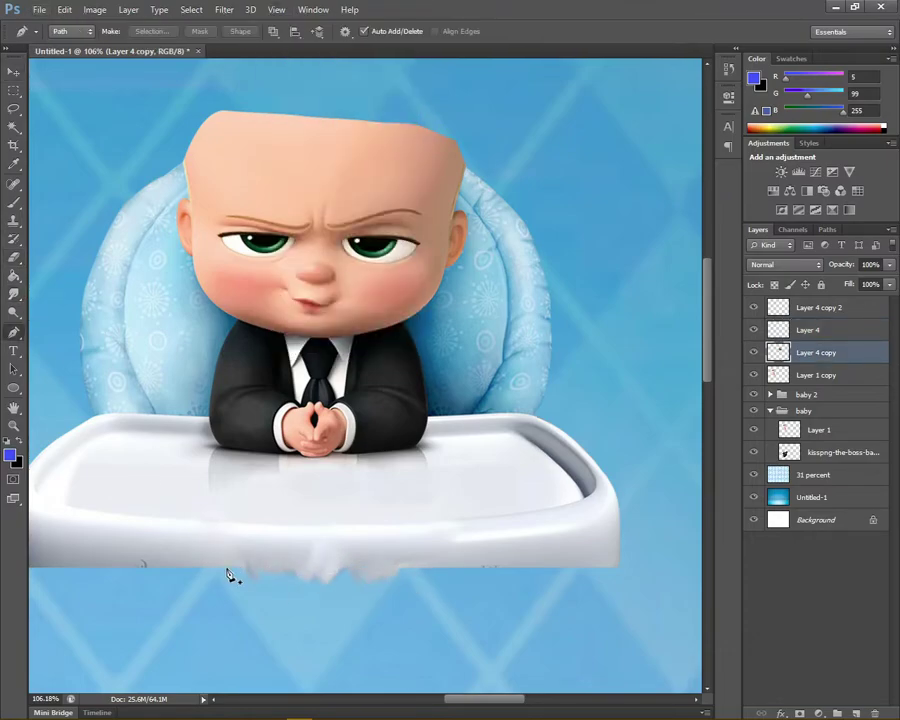
{"action": "key", "text": "ctrl+Return"}
{"action": "key", "text": "Delete"}
{"action": "key", "text": "ctrl+d"}
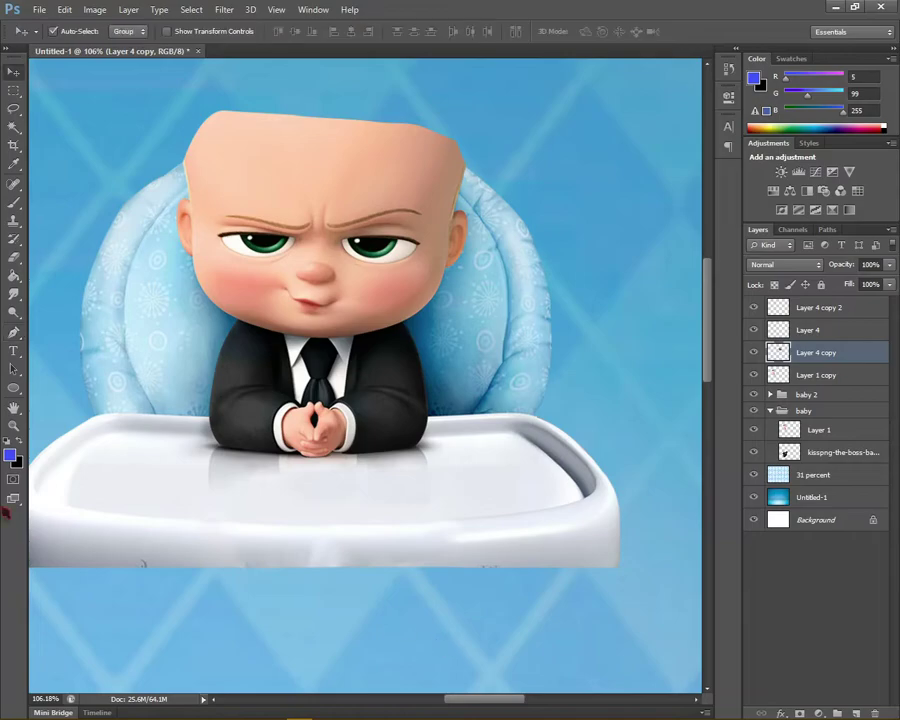
{"action": "key", "text": "o"}
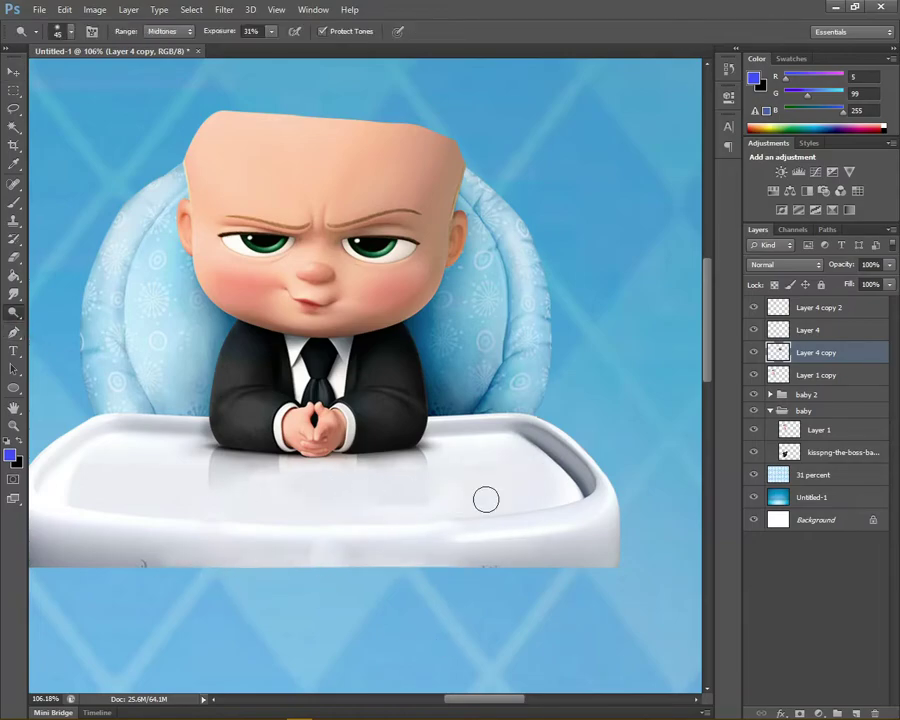
{"action": "key", "text": "v"}
{"action": "scroll", "coordinate": [378, 565], "scroll_direction": "down", "scroll_amount": 5}
Move the smiling face copy above the boss baby layer and onto its head
{"action": "left_click_drag", "start_coordinate": [54, 444], "coordinate": [281, 237]}
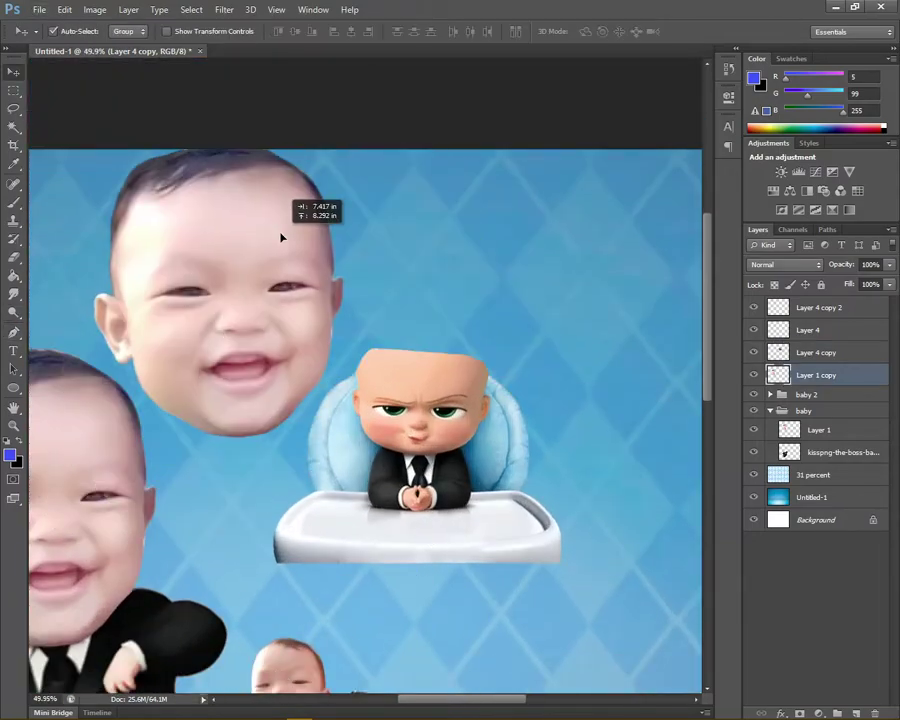
{"action": "key", "text": "ctrl+t"}
{"action": "left_click_drag", "start_coordinate": [345, 440], "coordinate": [282, 380]}
{"action": "key", "text": "Return"}
{"action": "left_click_drag", "start_coordinate": [816, 375], "coordinate": [816, 330]}
{"action": "mouse_move", "coordinate": [246, 320]}
{"action": "left_mouse_down"}
{"action": "mouse_move", "coordinate": [451, 357]}
{"action": "mouse_move", "coordinate": [451, 385]}
{"action": "left_mouse_up"}
Scale the face to about 126% and tilt it 2.57° to cover the head
{"action": "scroll", "coordinate": [528, 391], "scroll_direction": "up", "scroll_amount": 2}
{"action": "key", "text": "ctrl+t"}
{"action": "mouse_move", "coordinate": [472, 470]}
{"action": "left_mouse_down"}
{"action": "mouse_move", "coordinate": [500, 497]}
{"action": "mouse_move", "coordinate": [430, 452]}
{"action": "left_mouse_up"}
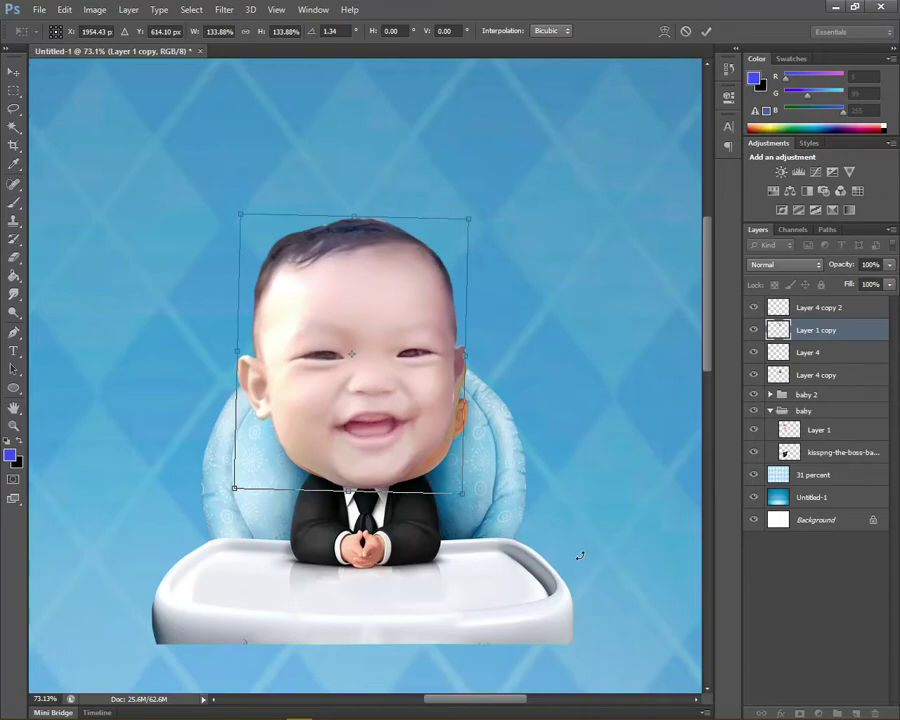
{"action": "left_click_drag", "start_coordinate": [577, 575], "coordinate": [455, 494]}
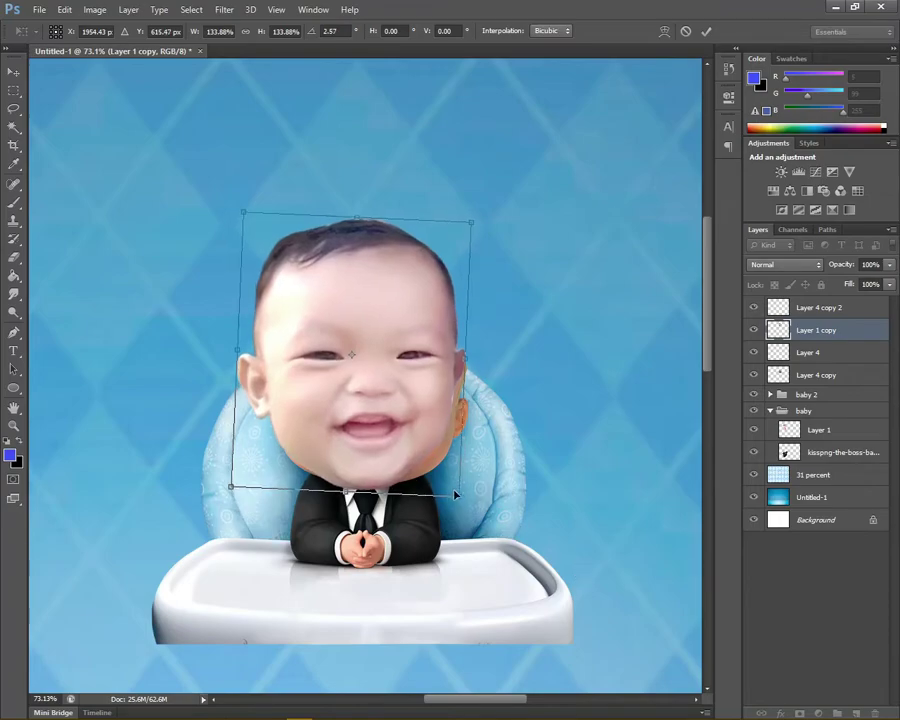
{"action": "left_click_drag", "start_coordinate": [243, 213], "coordinate": [251, 234]}
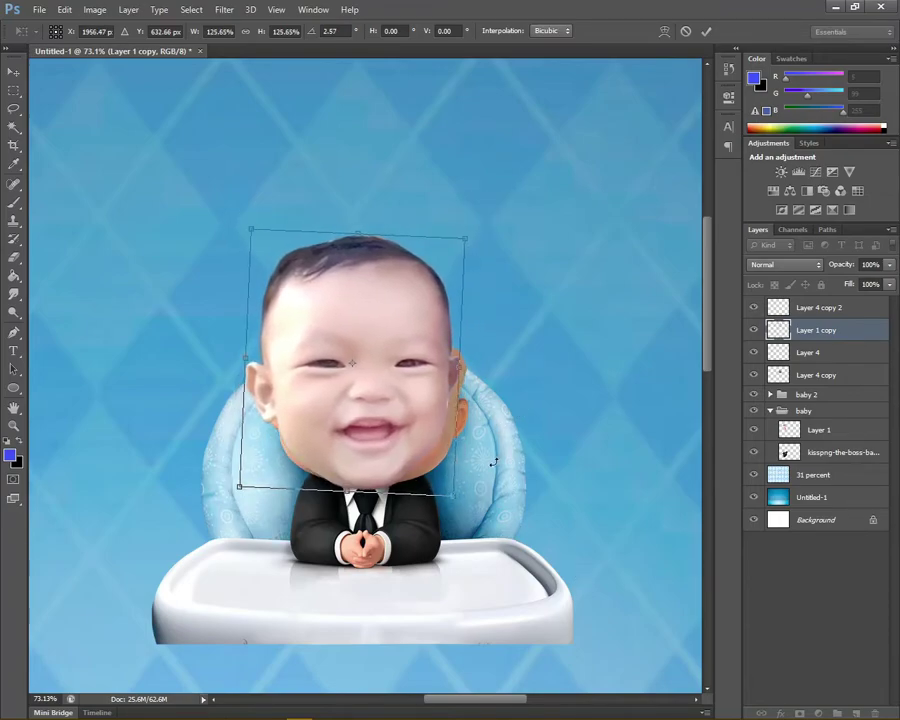
{"action": "left_click_drag", "start_coordinate": [464, 241], "coordinate": [460, 238]}
{"action": "key", "text": "Return"}
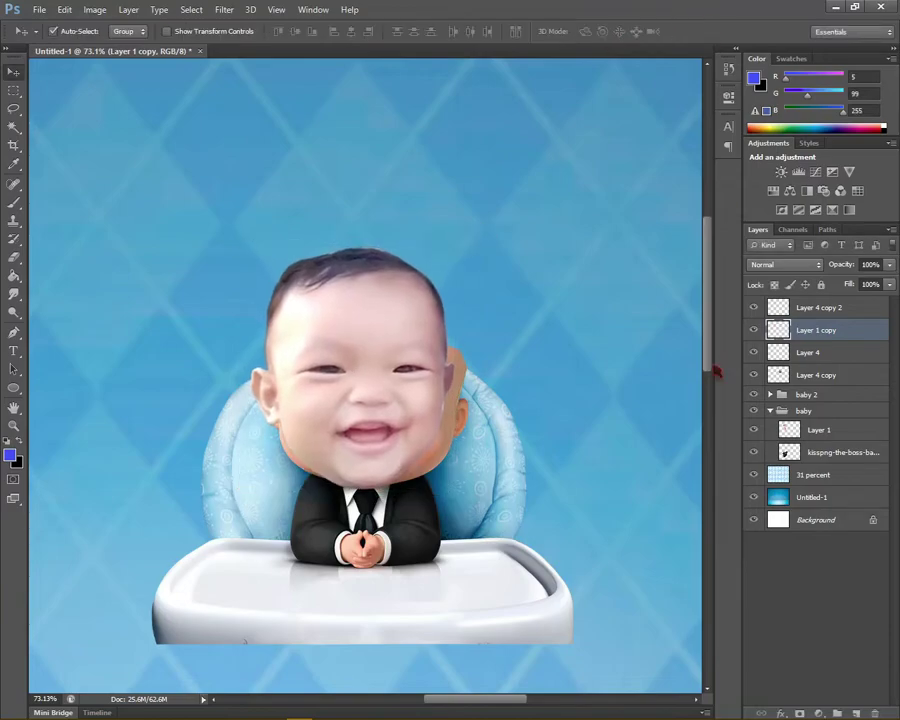
Smudge the orange neck and ear into the chair on Layer 4 copy, raising smudge strength
{"action": "scroll", "coordinate": [488, 484], "scroll_direction": "up", "scroll_amount": 3}
{"action": "scroll", "coordinate": [257, 518], "scroll_direction": "down", "scroll_amount": 2}
{"action": "left_click", "coordinate": [257, 518]}
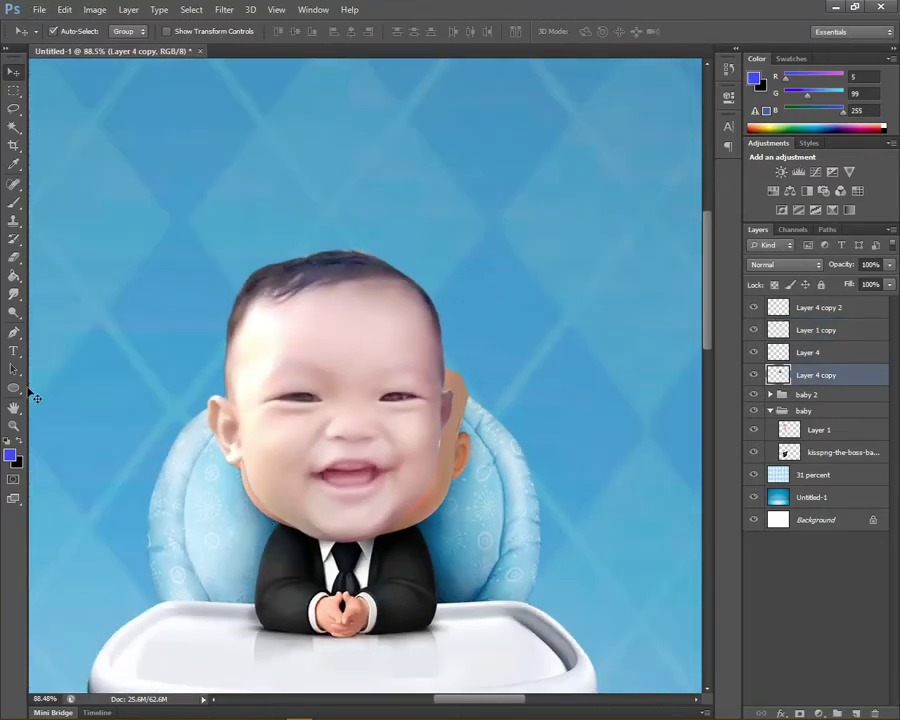
{"action": "left_click", "coordinate": [13, 294]}
{"action": "scroll", "coordinate": [275, 514], "scroll_direction": "up", "scroll_amount": 3}
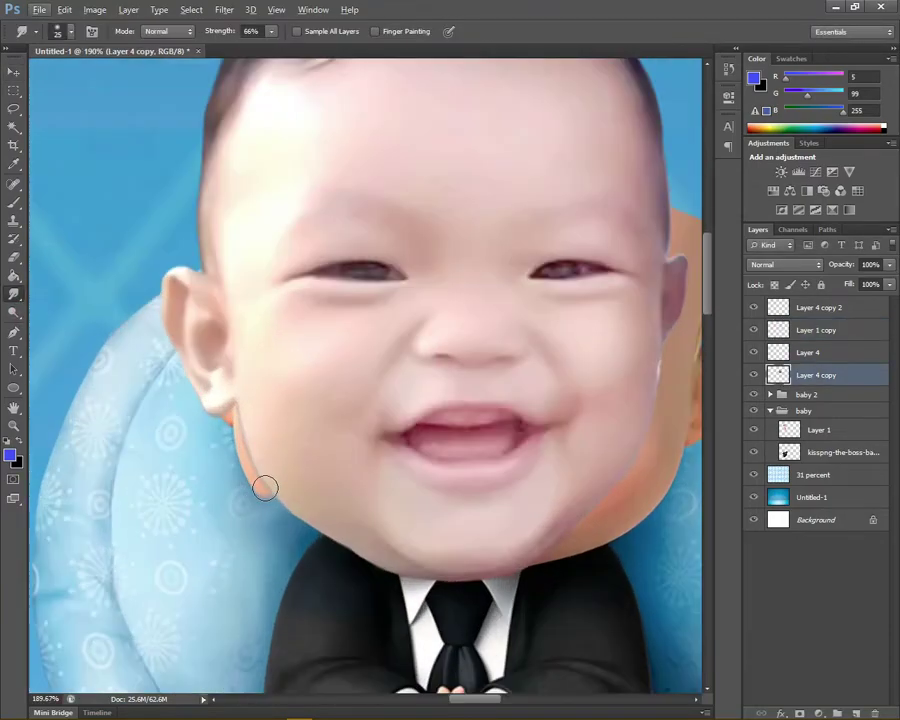
{"action": "left_click_drag", "start_coordinate": [474, 387], "coordinate": [184, 357]}
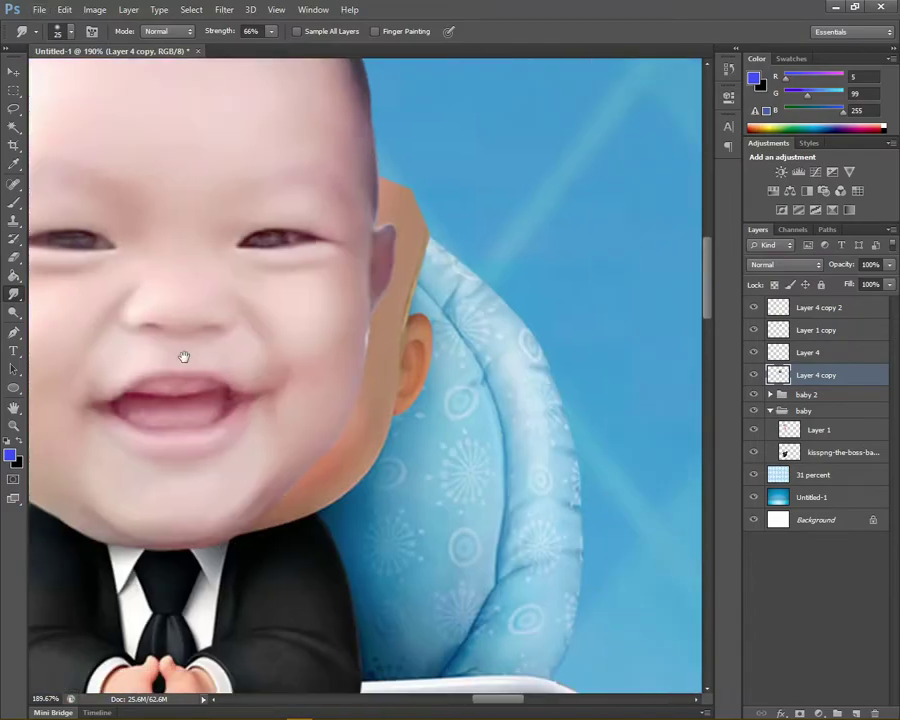
{"action": "mouse_move", "coordinate": [257, 476]}
{"action": "left_mouse_down"}
{"action": "mouse_move", "coordinate": [291, 483]}
{"action": "mouse_move", "coordinate": [305, 453]}
{"action": "left_mouse_up"}
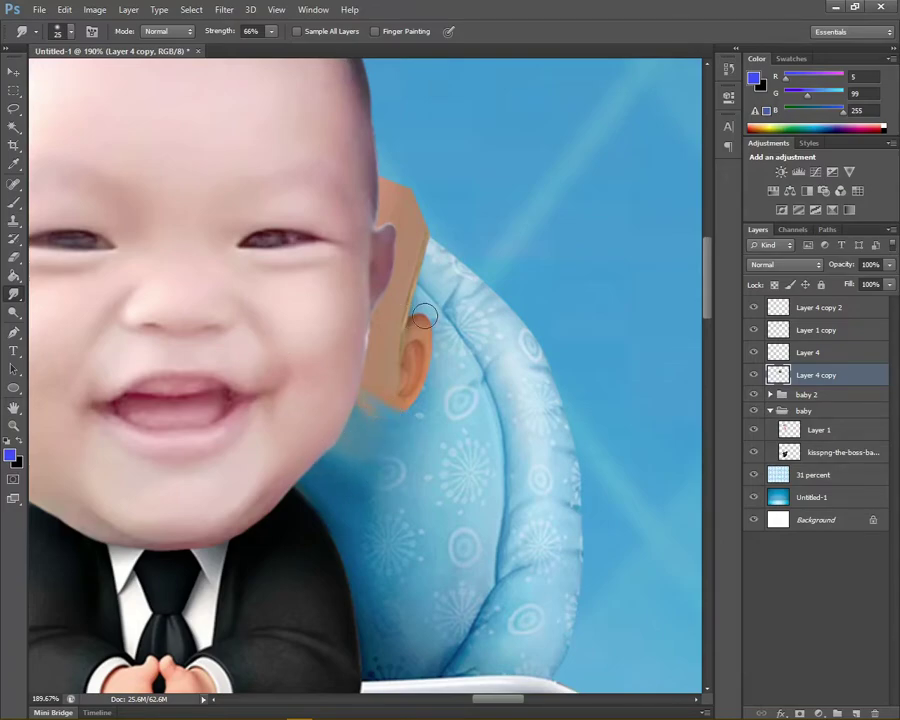
{"action": "left_click_drag", "start_coordinate": [423, 317], "coordinate": [408, 388]}
{"action": "left_click_drag", "start_coordinate": [271, 31], "coordinate": [281, 44]}
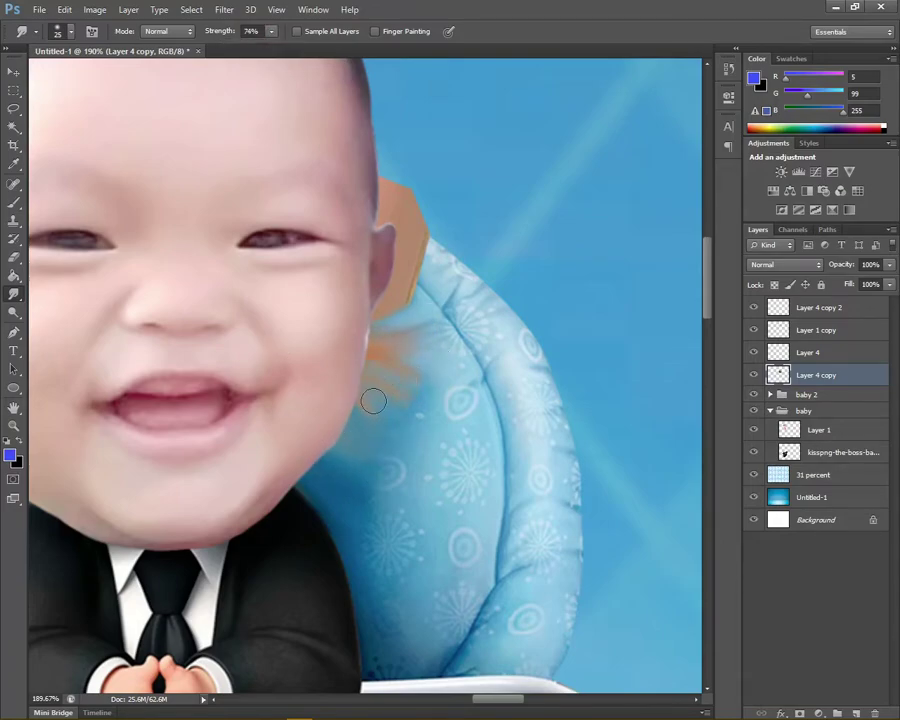
{"action": "left_click_drag", "start_coordinate": [403, 372], "coordinate": [386, 374]}
{"action": "left_click_drag", "start_coordinate": [418, 235], "coordinate": [389, 253]}
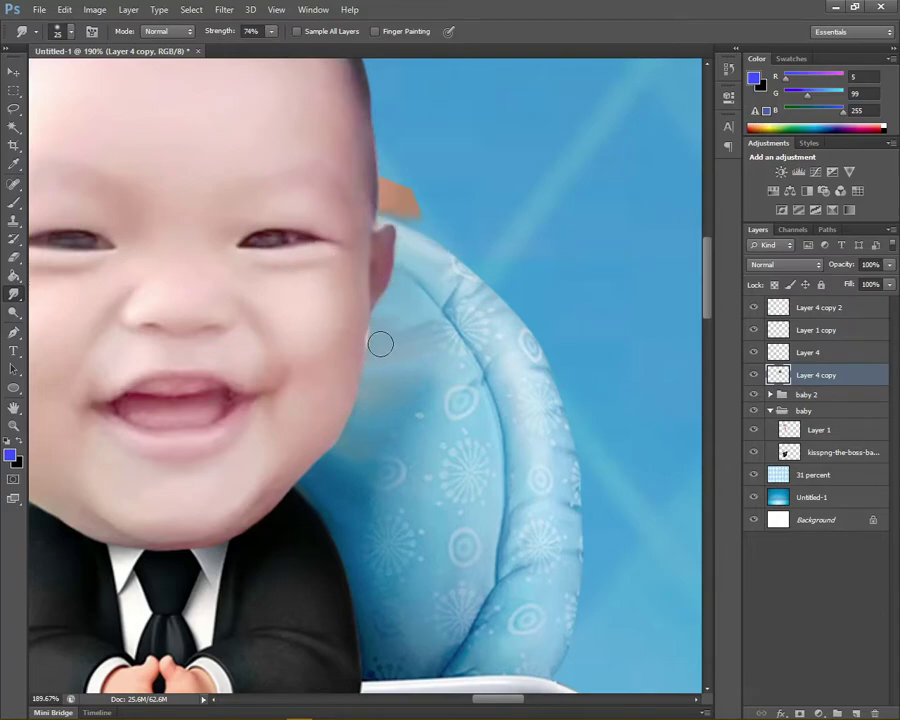
Copy a chair piece to a new layer, place it beside the ear, and soften its edge
{"action": "scroll", "coordinate": [440, 346], "scroll_direction": "down", "scroll_amount": 3}
{"action": "scroll", "coordinate": [375, 434], "scroll_direction": "up", "scroll_amount": 1}
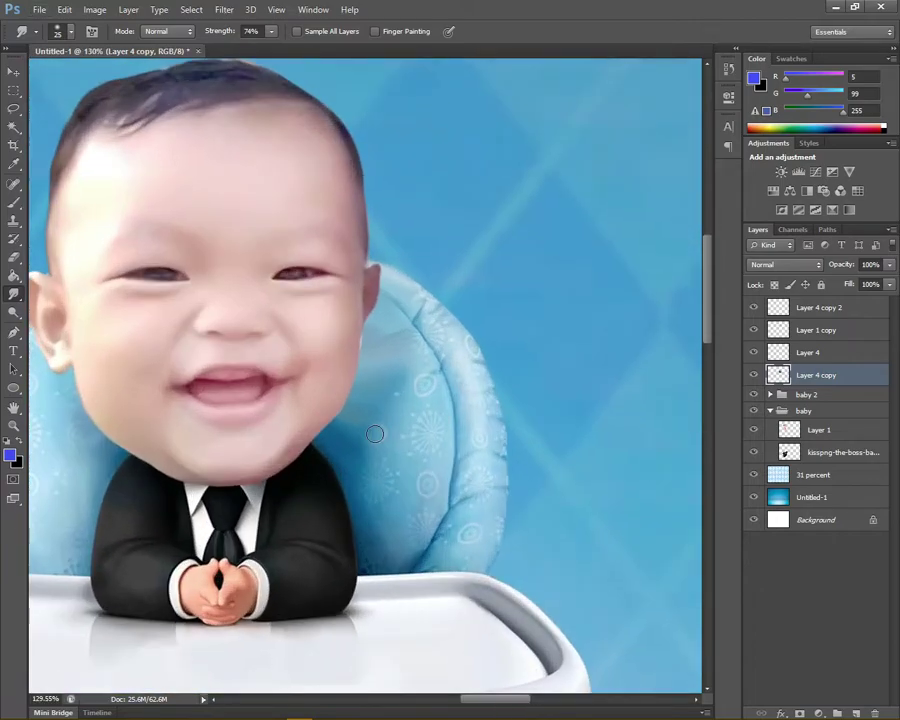
{"action": "key", "text": "m"}
{"action": "left_click_drag", "start_coordinate": [457, 460], "coordinate": [410, 380]}
{"action": "key", "text": "ctrl+j"}
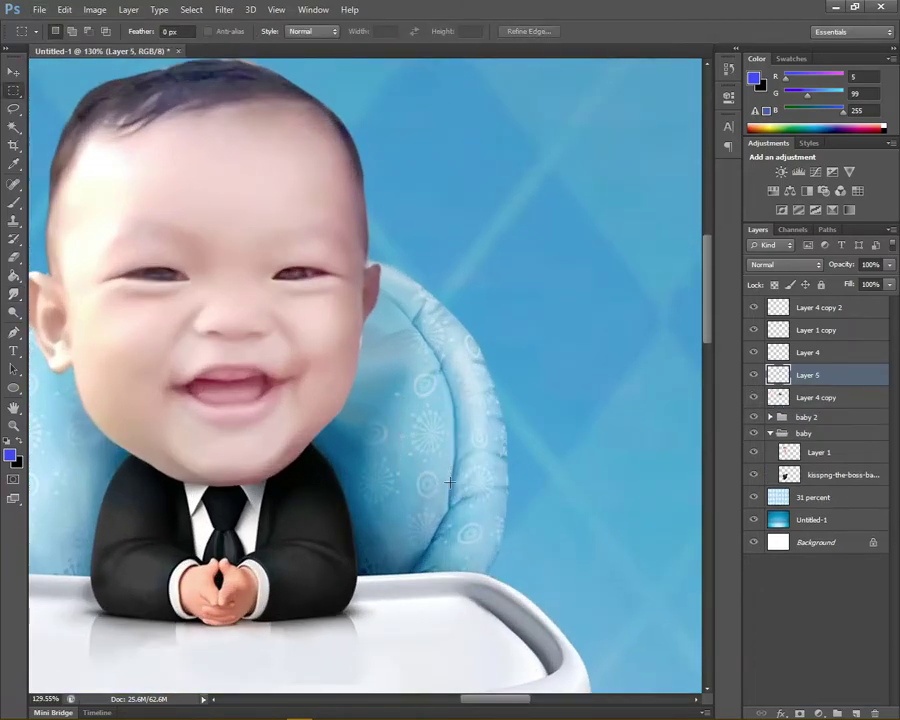
{"action": "key", "text": "v"}
{"action": "mouse_move", "coordinate": [449, 421]}
{"action": "left_mouse_down"}
{"action": "mouse_move", "coordinate": [397, 341]}
{"action": "mouse_move", "coordinate": [508, 241]}
{"action": "left_mouse_up"}
{"action": "key", "text": "ctrl+t"}
{"action": "key", "text": "Return"}
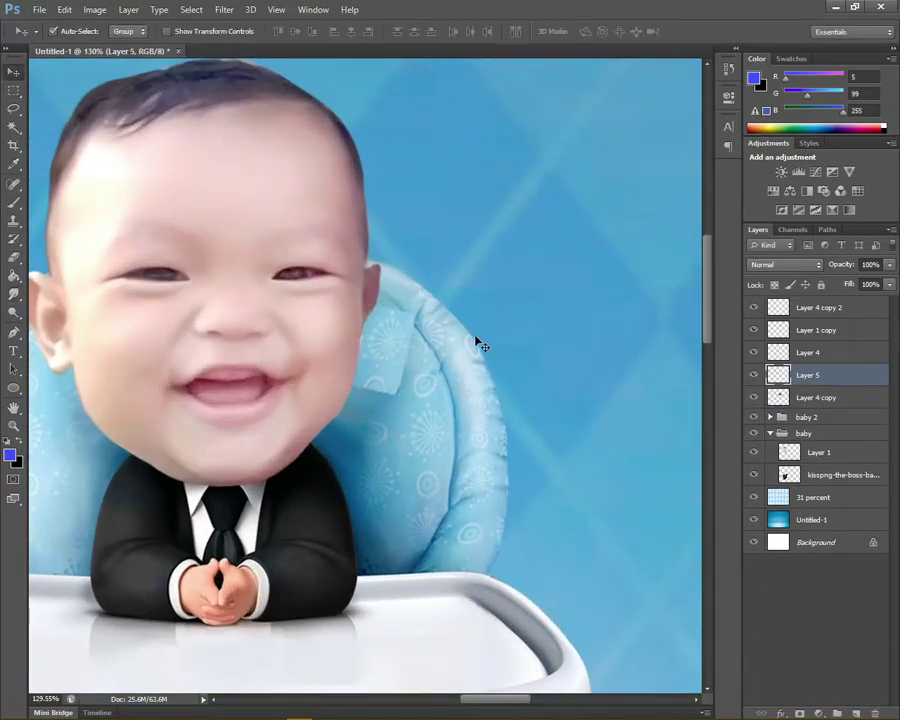
{"action": "key", "text": "e"}
{"action": "left_click_drag", "start_coordinate": [432, 316], "coordinate": [426, 326]}
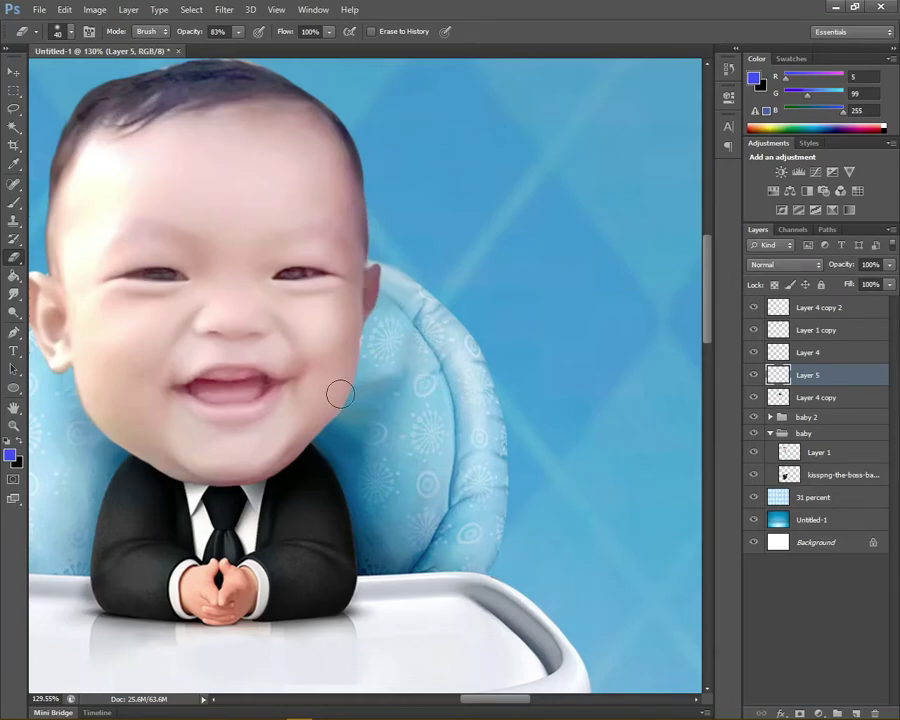
{"action": "key", "text": "v"}
Copy another chair piece toward the shoulder, then erase and smudge it in
{"action": "scroll", "coordinate": [402, 516], "scroll_direction": "down", "scroll_amount": 3}
{"action": "scroll", "coordinate": [412, 524], "scroll_direction": "up", "scroll_amount": 3}
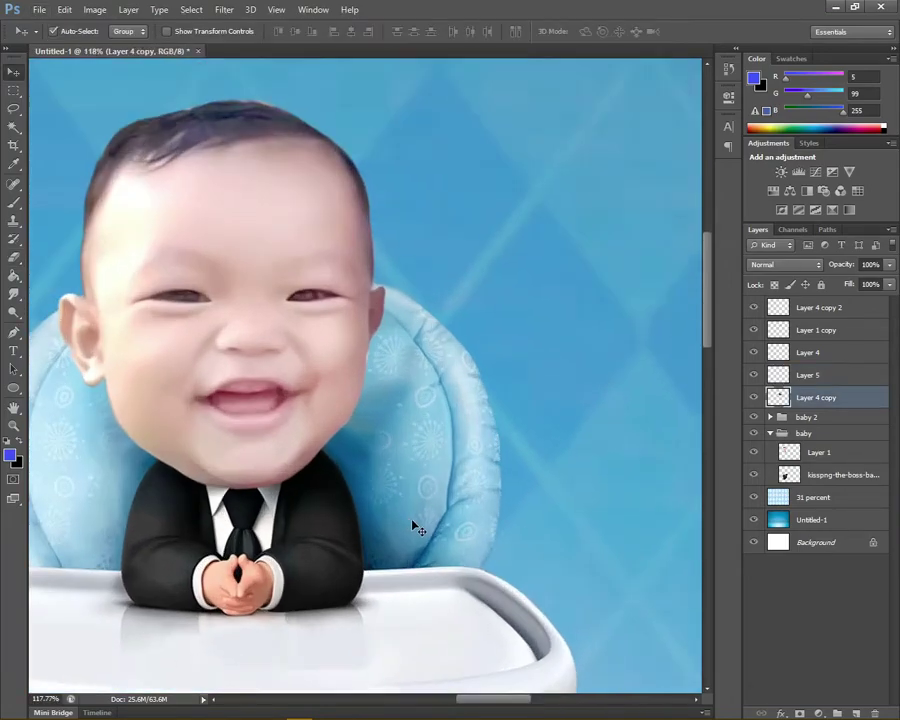
{"action": "key", "text": "m"}
{"action": "key", "text": "ctrl+j"}
{"action": "mouse_move", "coordinate": [412, 524]}
{"action": "left_mouse_down"}
{"action": "mouse_move", "coordinate": [452, 556]}
{"action": "mouse_move", "coordinate": [378, 444]}
{"action": "left_mouse_up"}
{"action": "key", "text": "v"}
{"action": "key", "text": "e"}
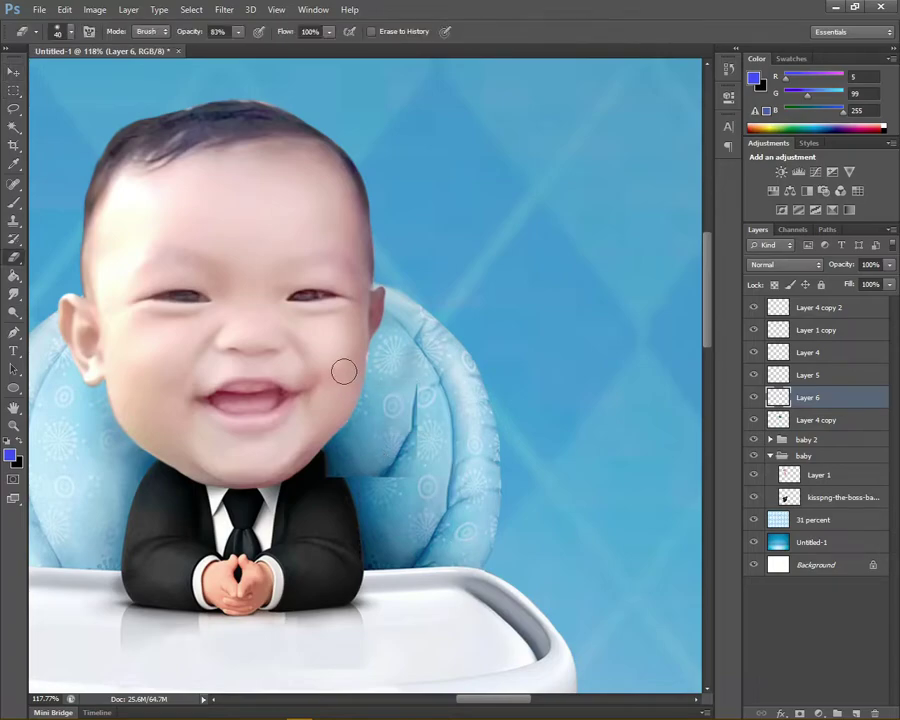
{"action": "scroll", "coordinate": [440, 441], "scroll_direction": "down", "scroll_amount": 3}
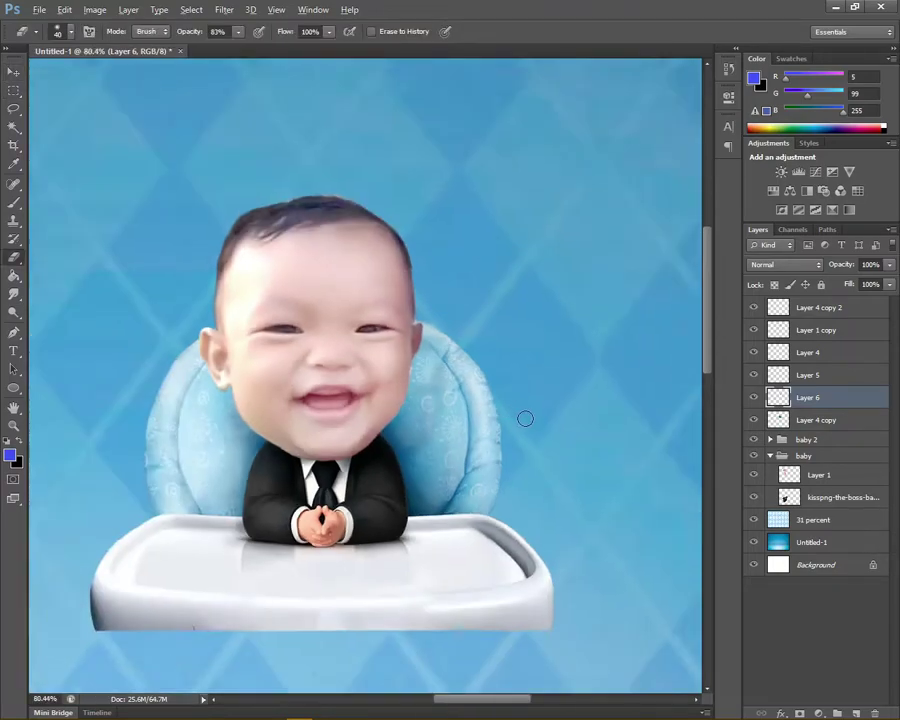
{"action": "left_click", "coordinate": [14, 293]}
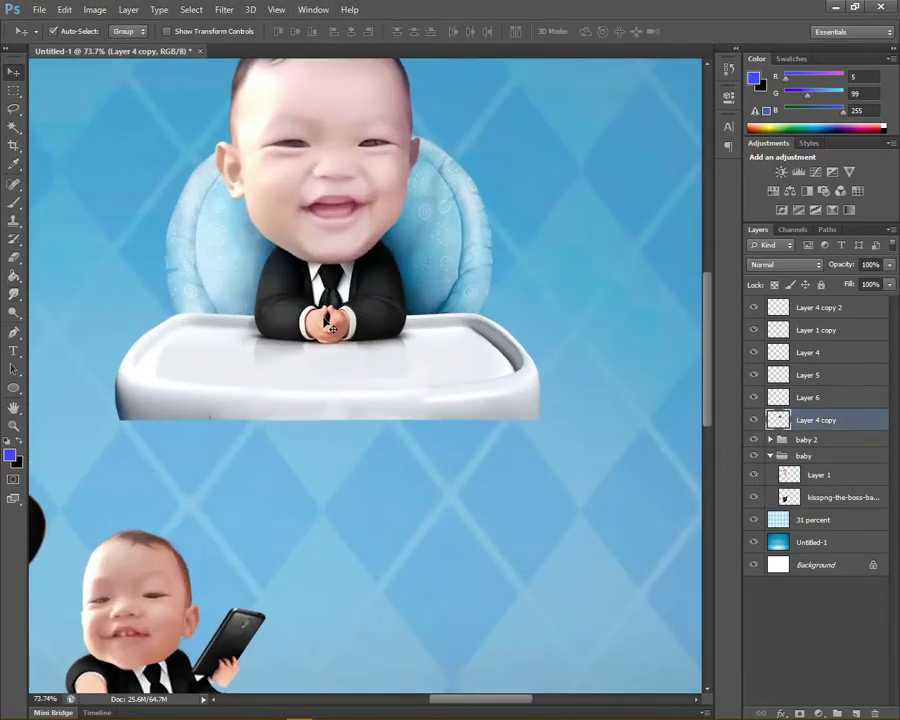
Fit the poster on screen and select the face layer with the boss baby layer
{"action": "key", "text": "o"}
{"action": "key", "text": "ctrl+0"}
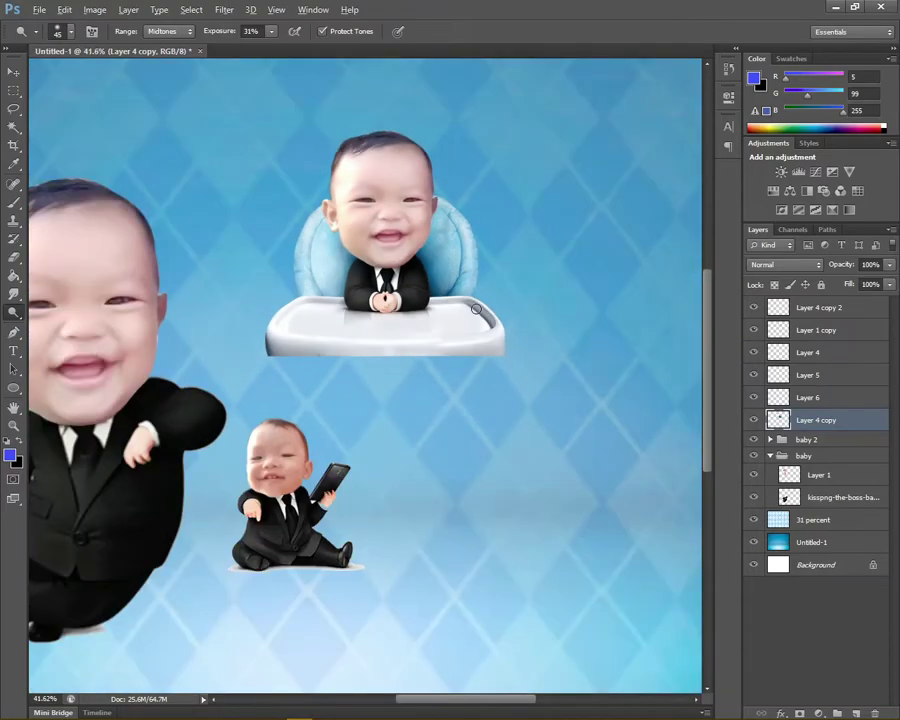
{"action": "key", "text": "v"}
{"action": "left_click", "coordinate": [468, 341], "text": "shift"}
Group the face and Boss Baby layers into a group named 'baby 3'
{"action": "key", "text": "ctrl+g"}
{"action": "double_click", "coordinate": [812, 328]}
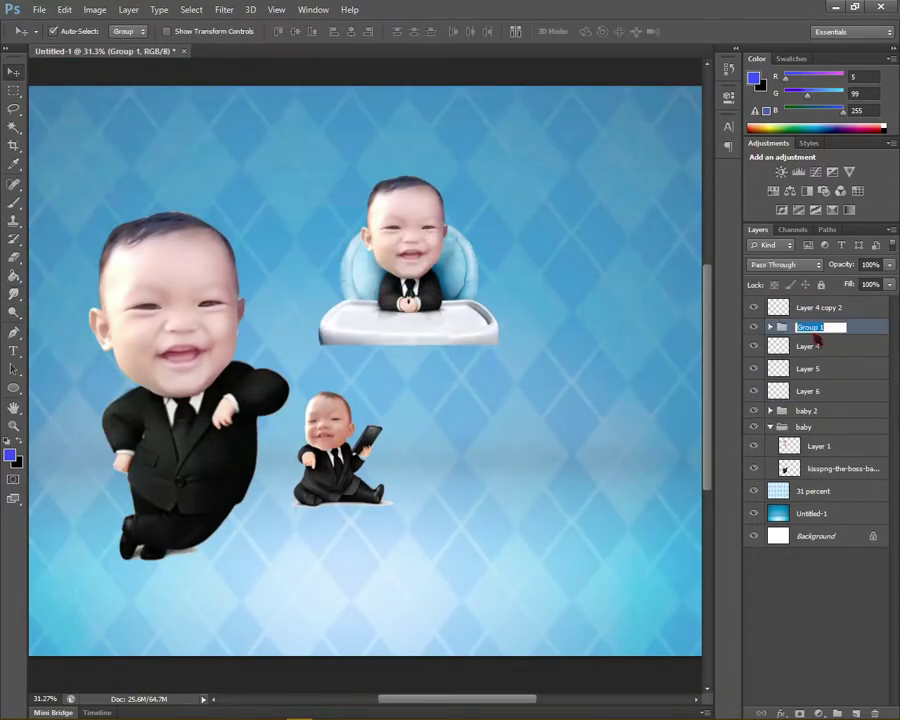
{"action": "type", "text": "baby 3"}
{"action": "key", "text": "Return"}
{"action": "key", "text": "ctrl+minus"}
{"action": "key", "text": "ctrl+minus"}
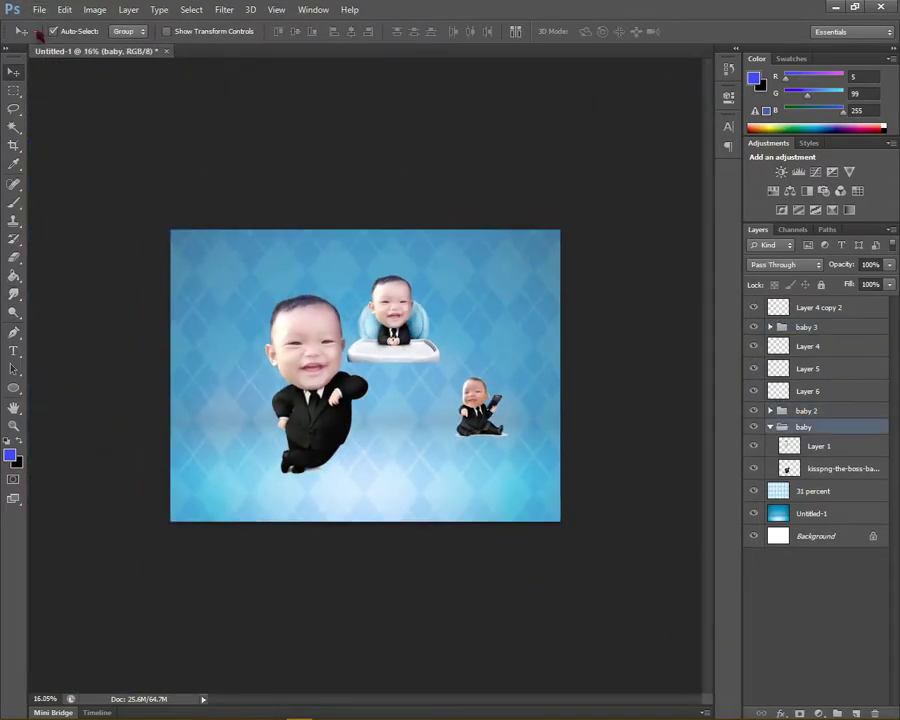
{"action": "key", "text": "alt+f"}
Place photo 4 onto the poster
{"action": "key", "text": "l"}
{"action": "left_click", "coordinate": [409, 90]}
{"action": "left_click", "coordinate": [863, 655]}
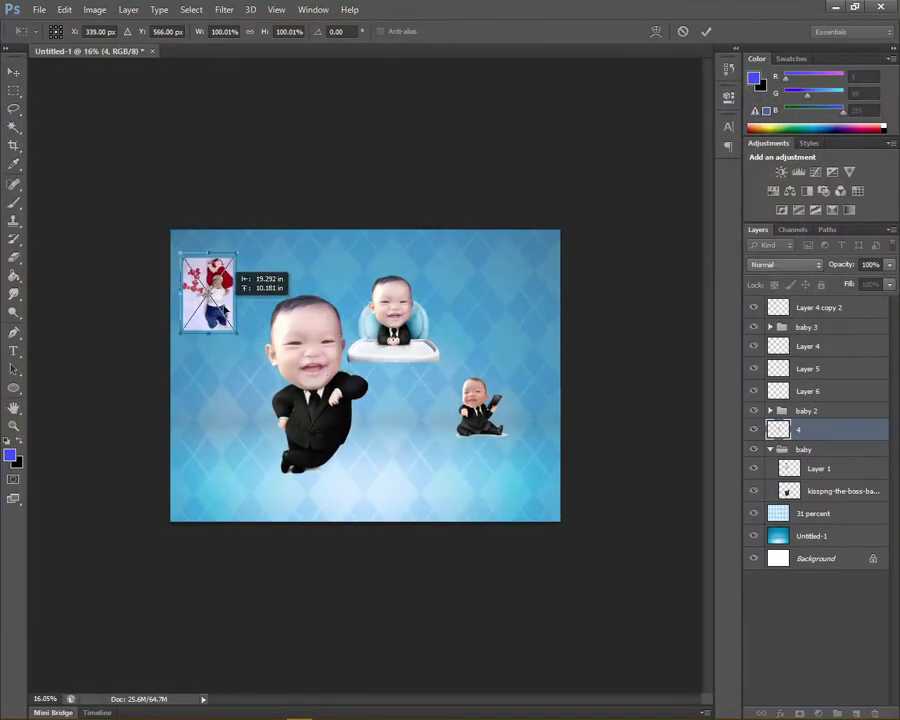
{"action": "key", "text": "Return"}
{"action": "scroll", "coordinate": [140, 277], "scroll_direction": "up", "scroll_amount": 1}
Give photo 4 a white Stroke layer style of size 18
{"action": "left_click", "coordinate": [781, 712]}
{"action": "left_click", "coordinate": [580, 410]}
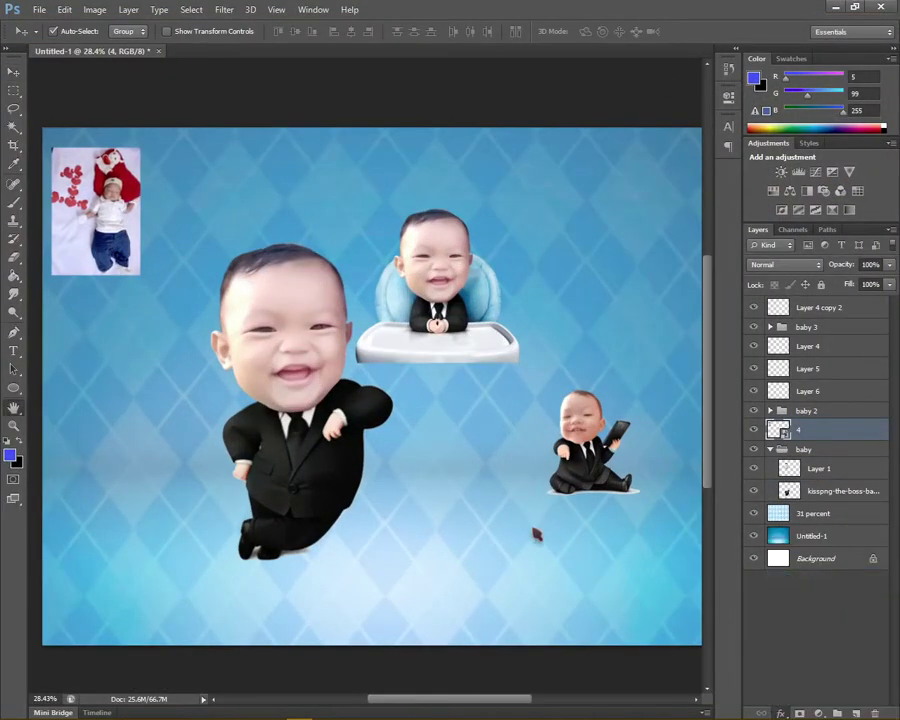
{"action": "left_click", "coordinate": [527, 273]}
{"action": "left_click", "coordinate": [858, 263]}
{"action": "type", "text": "12"}
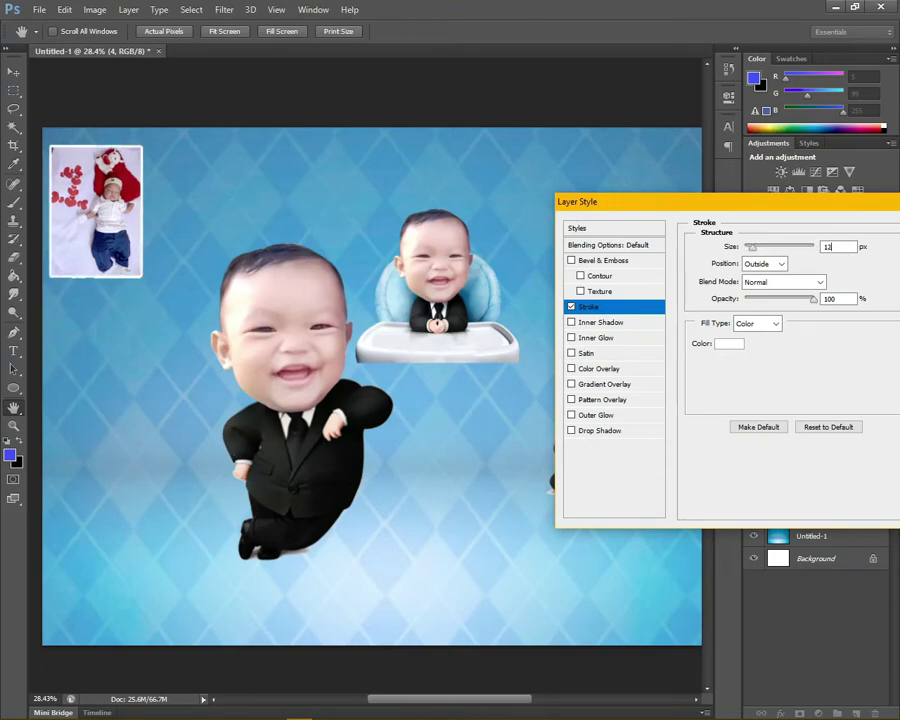
{"action": "type", "text": "18"}
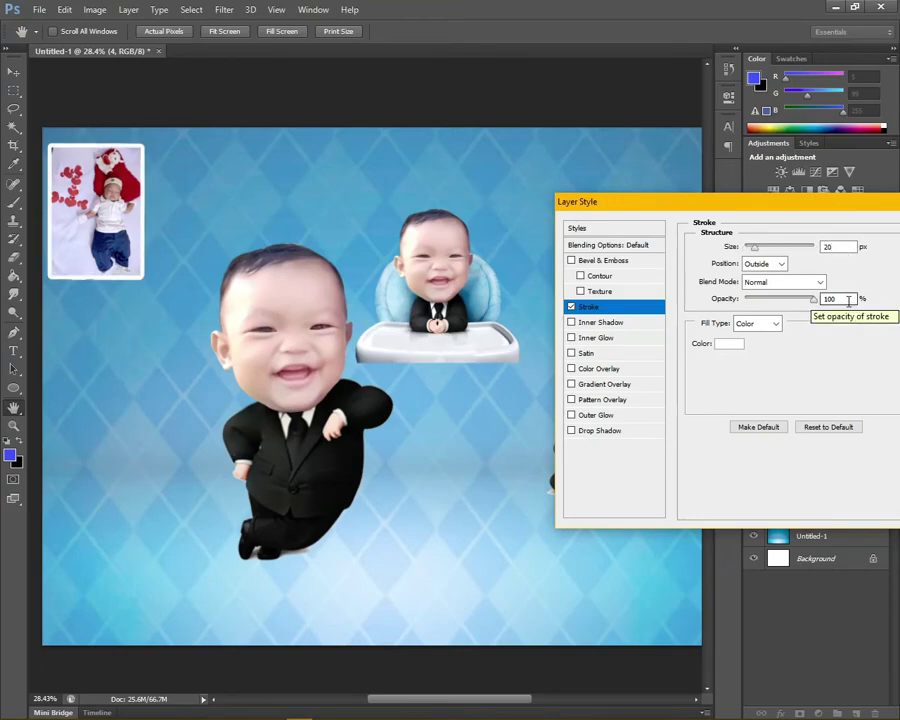
{"action": "key", "text": "Return"}
Draw a rectangular selection around the framed photo to merge it onto a new layer
{"action": "scroll", "coordinate": [121, 180], "scroll_direction": "up", "scroll_amount": 5}
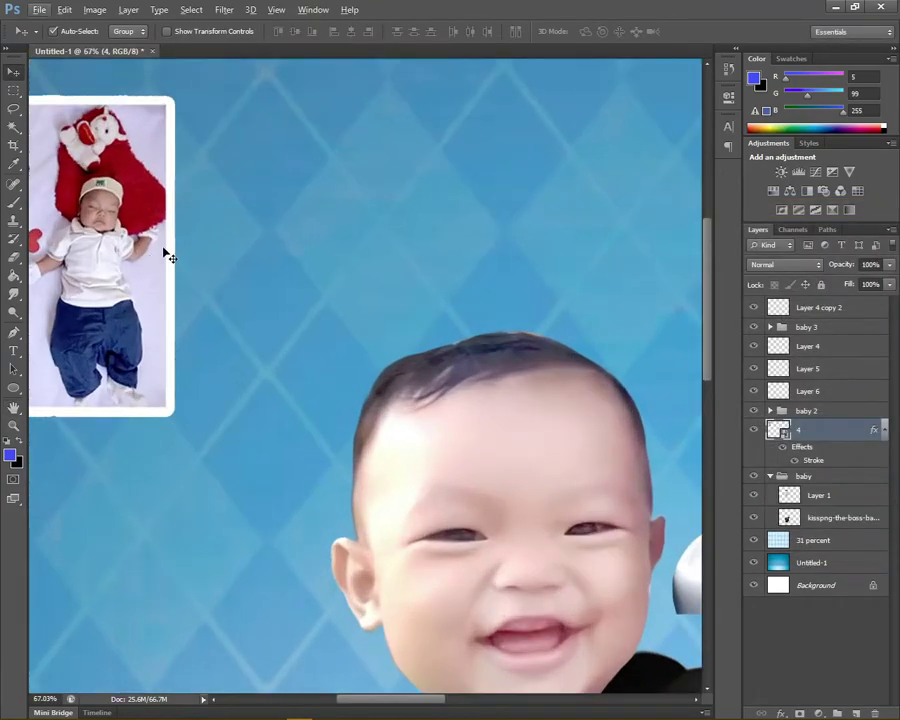
{"action": "left_click_drag", "start_coordinate": [143, 241], "coordinate": [340, 268]}
{"action": "key", "text": "m"}
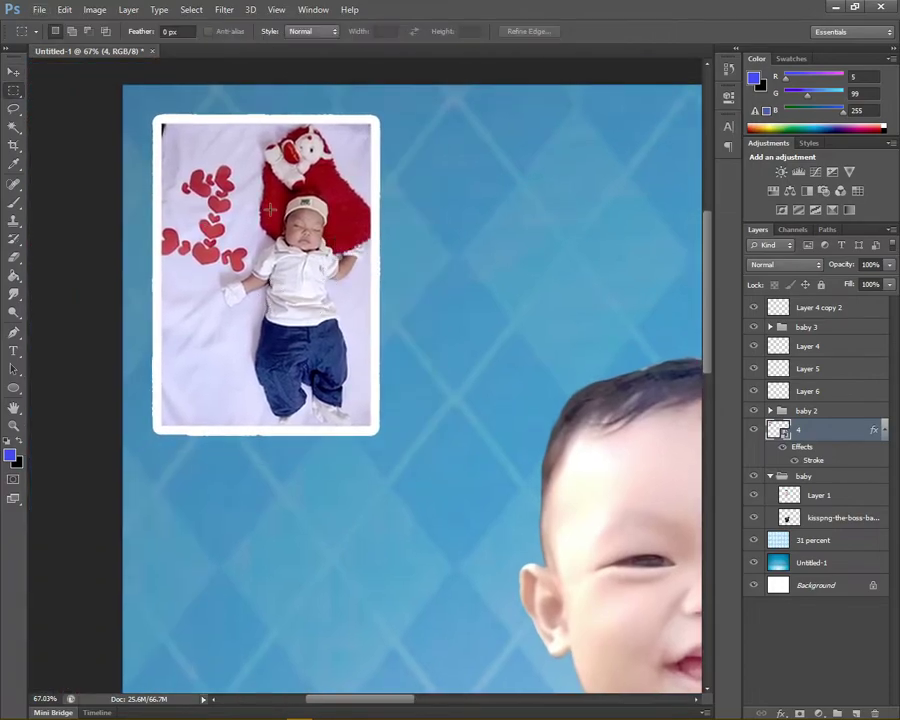
{"action": "left_click_drag", "start_coordinate": [162, 126], "coordinate": [369, 424]}
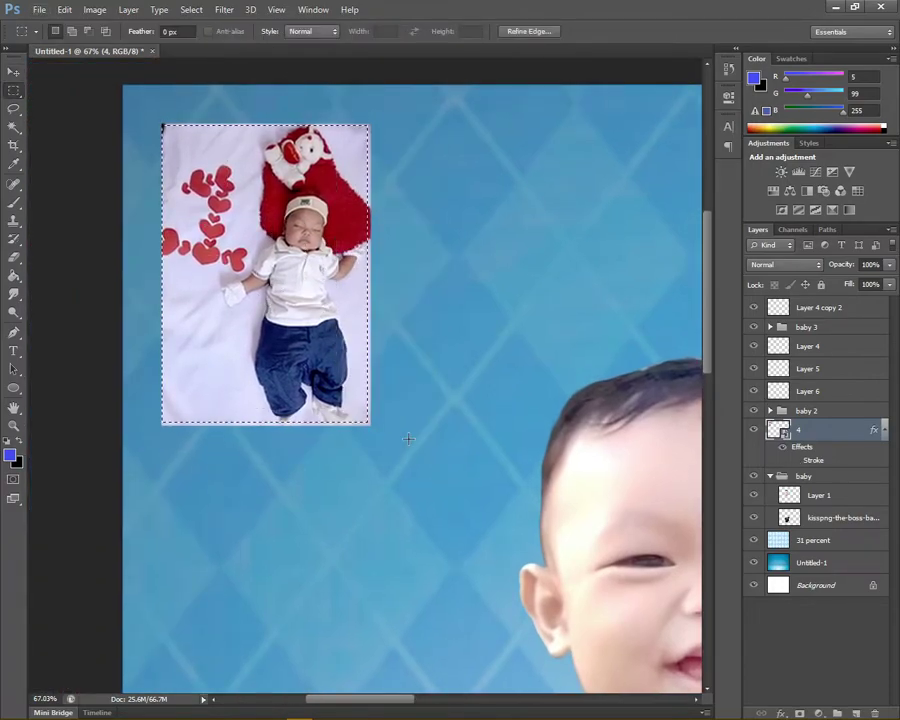
{"action": "right_click", "coordinate": [820, 482]}
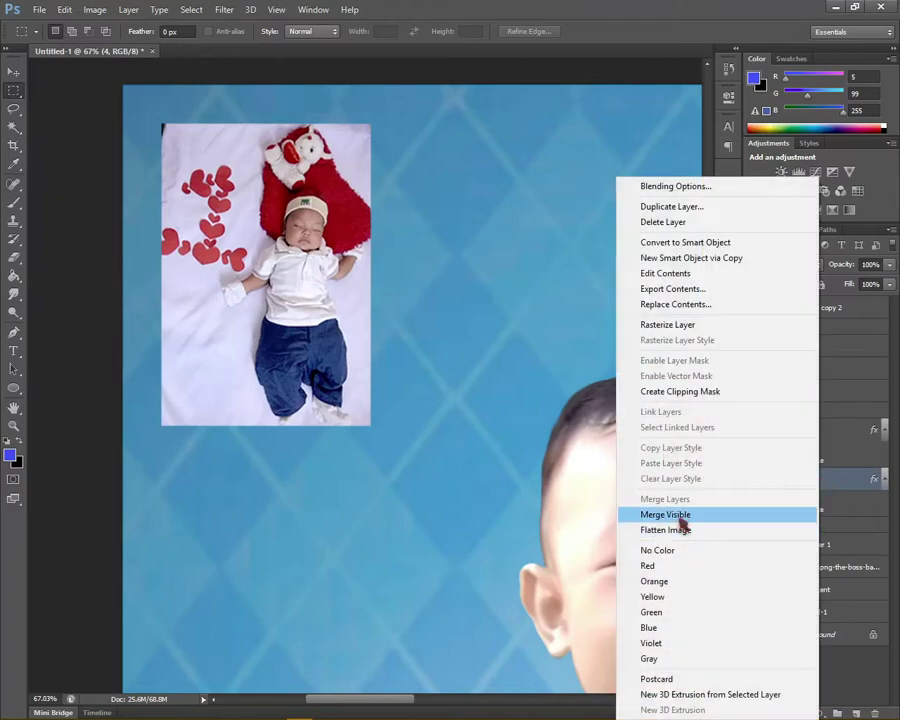
{"action": "key", "text": "Escape"}
{"action": "right_click", "coordinate": [840, 480]}
{"action": "key", "text": "Escape"}
{"action": "right_click", "coordinate": [591, 506]}
{"action": "key", "text": "Escape"}
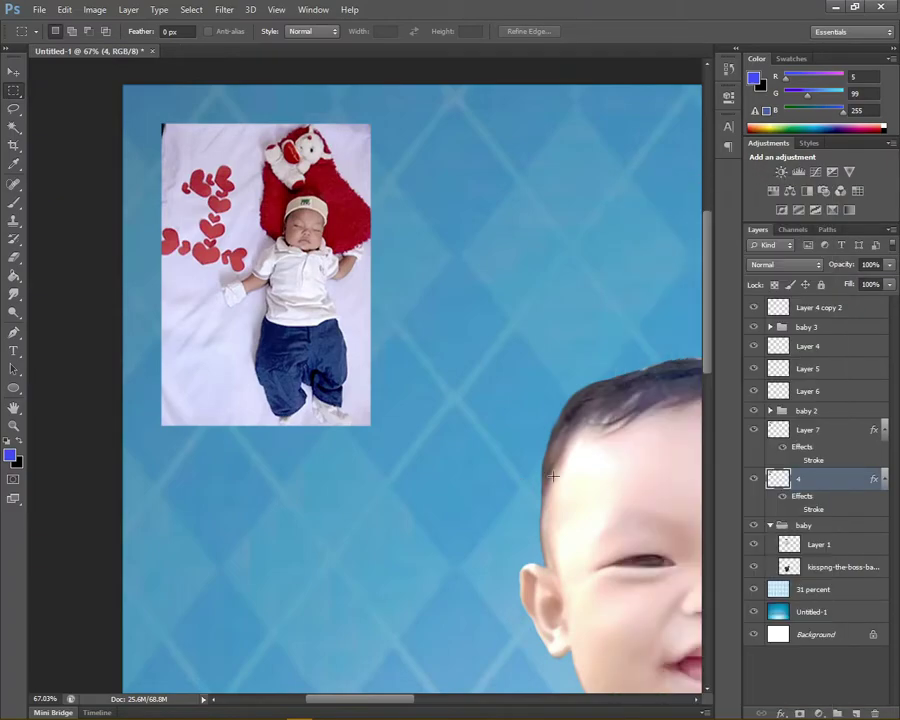
Delete the original photo 4 layer and move the framed copy into the top-left corner
{"action": "key", "text": "Delete"}
{"action": "left_click", "coordinate": [818, 430]}
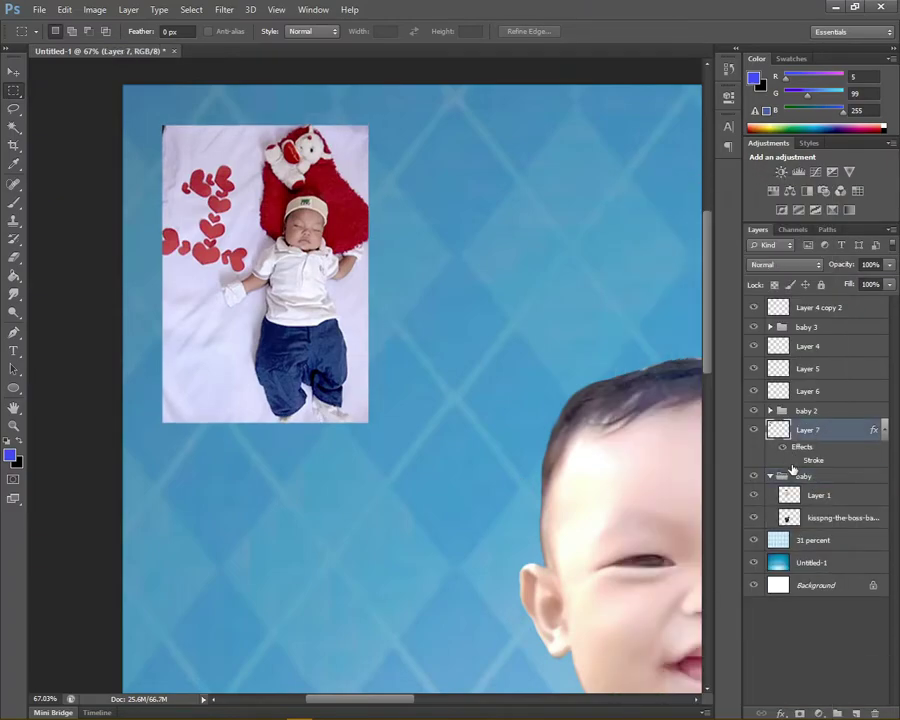
{"action": "key", "text": "ctrl+0"}
{"action": "key", "text": "v"}
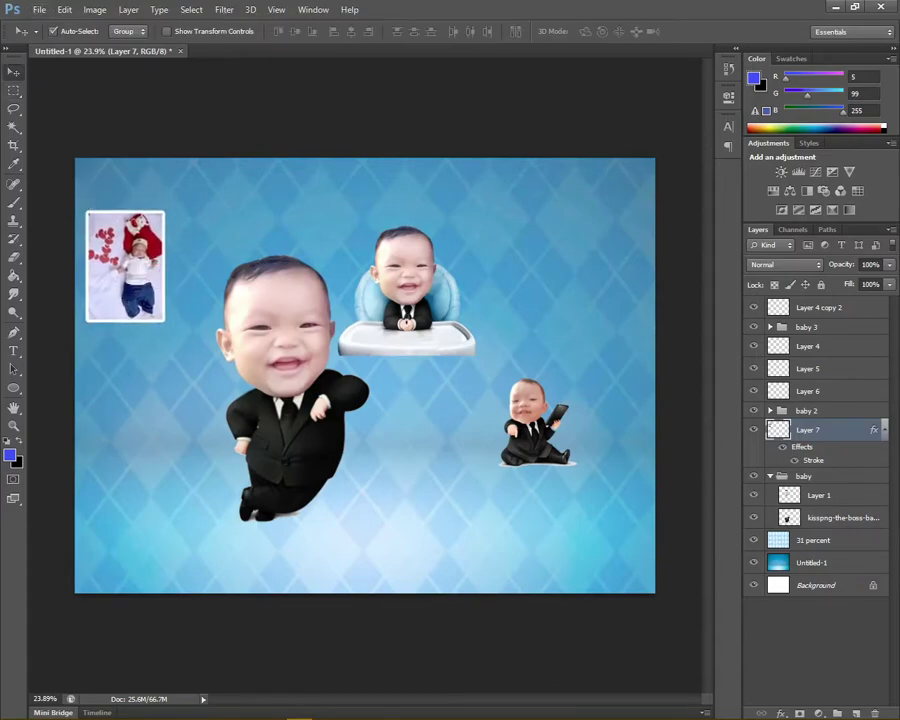
{"action": "left_click_drag", "start_coordinate": [146, 256], "coordinate": [134, 244]}
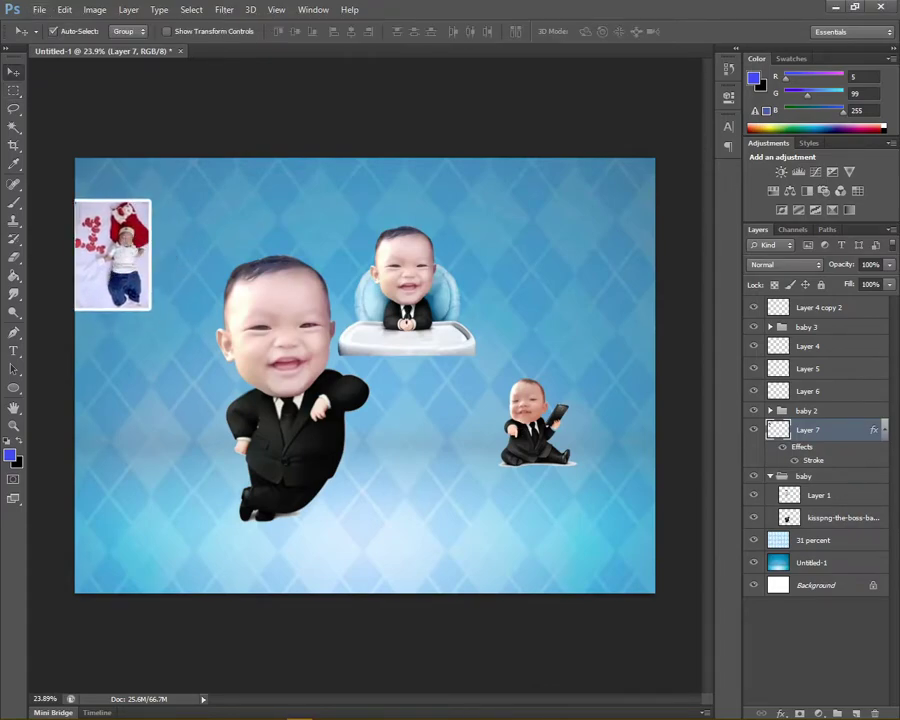
Place photo 5 as a plain layer with the white border, under the first photo
{"action": "left_click", "coordinate": [39, 9]}
{"action": "left_click", "coordinate": [50, 236]}
{"action": "double_click", "coordinate": [480, 112]}
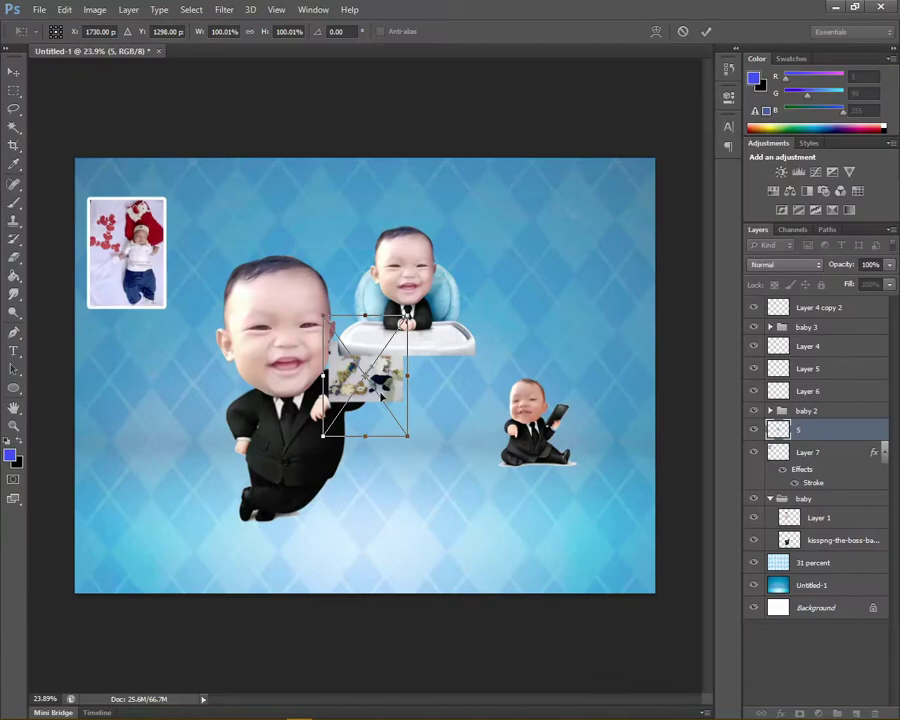
{"action": "key", "text": "Return"}
{"action": "right_click", "coordinate": [820, 434]}
{"action": "left_click", "coordinate": [692, 320]}
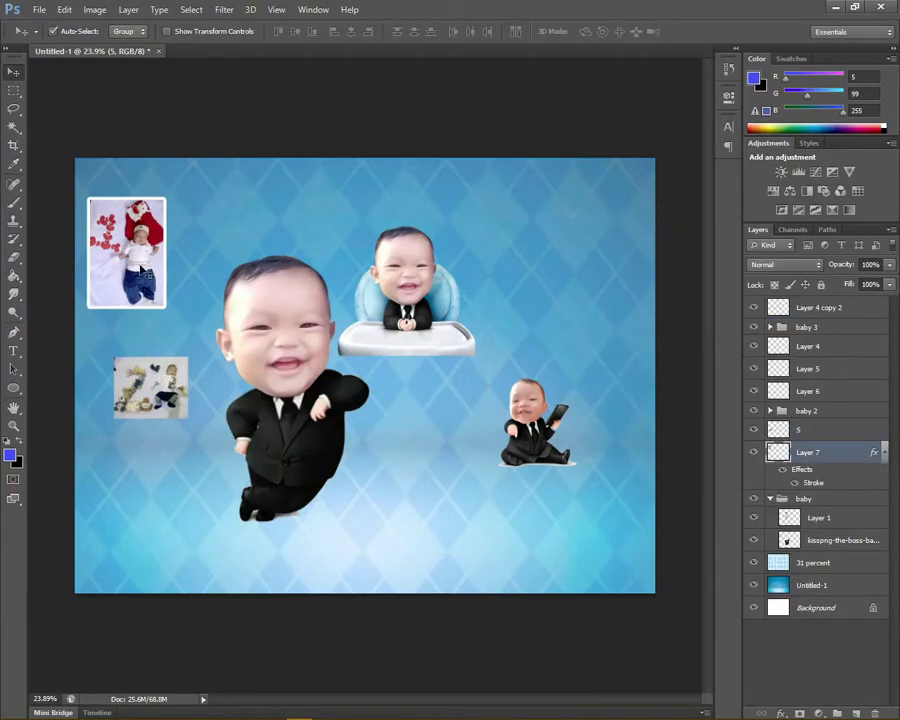
{"action": "right_click", "coordinate": [835, 431]}
{"action": "left_click", "coordinate": [703, 427]}
{"action": "left_click_drag", "start_coordinate": [213, 404], "coordinate": [190, 360]}
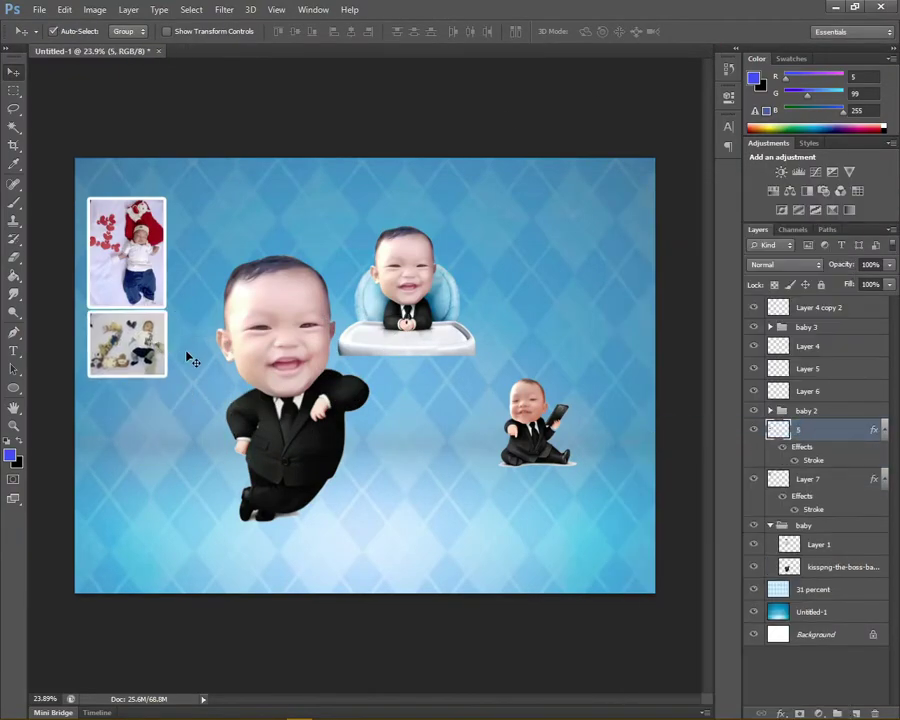
Place photo 6 in the left column and copy the white border onto it
{"action": "left_click", "coordinate": [39, 9]}
{"action": "left_click", "coordinate": [50, 236]}
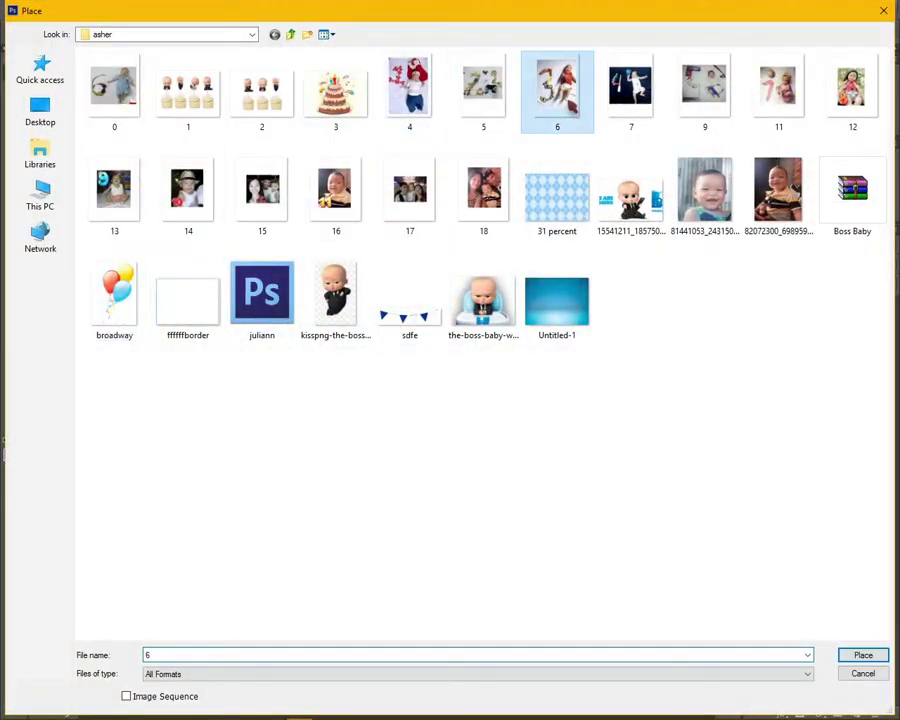
{"action": "double_click", "coordinate": [555, 85]}
{"action": "left_click_drag", "start_coordinate": [365, 400], "coordinate": [118, 435]}
{"action": "left_click", "coordinate": [704, 31]}
{"action": "left_click_drag", "start_coordinate": [801, 469], "coordinate": [125, 425]}
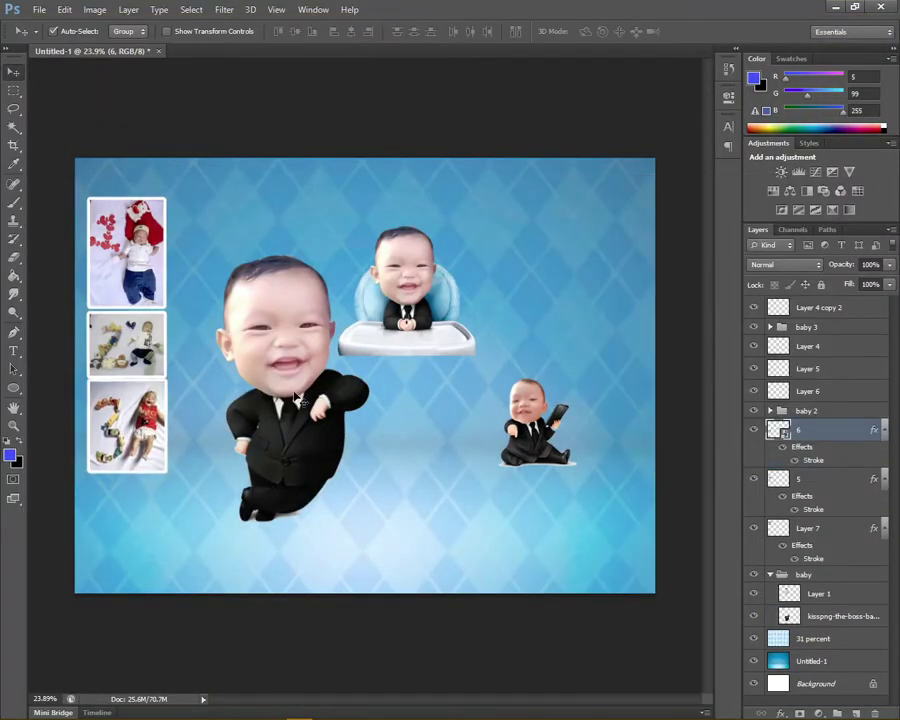
Place photo 7 at the bottom-left and copy the white border onto it
{"action": "left_click", "coordinate": [39, 9]}
{"action": "left_click", "coordinate": [60, 237]}
{"action": "double_click", "coordinate": [629, 88]}
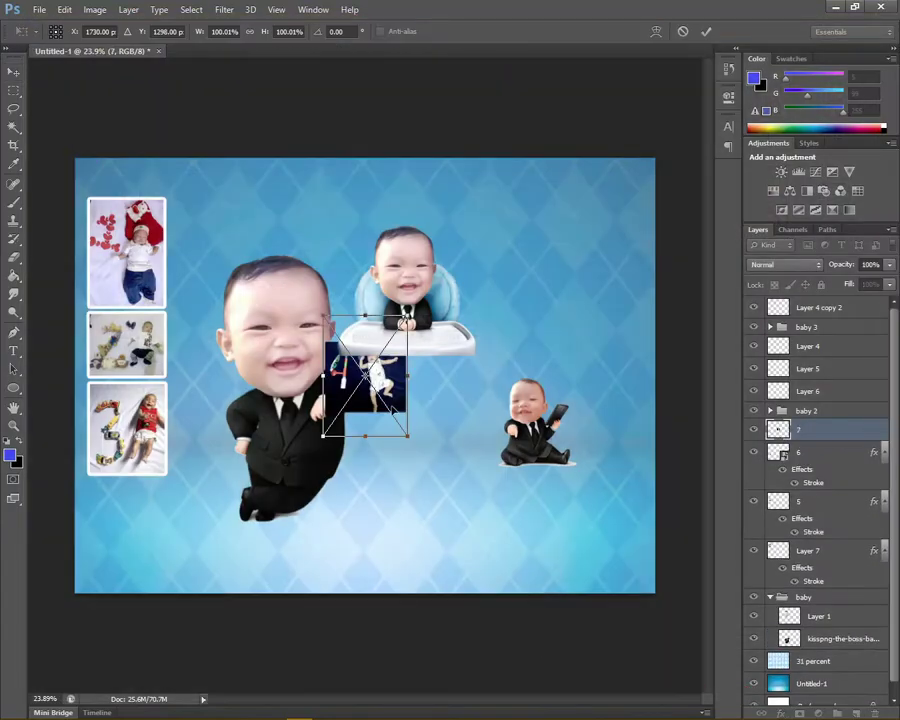
{"action": "left_click_drag", "start_coordinate": [361, 407], "coordinate": [126, 522]}
{"action": "left_click", "coordinate": [704, 31]}
{"action": "left_click_drag", "start_coordinate": [873, 452], "coordinate": [120, 540]}
Shift the four column photos down to even out the spacing along the left edge
{"action": "scroll", "coordinate": [120, 540], "scroll_direction": "up", "scroll_amount": 2}
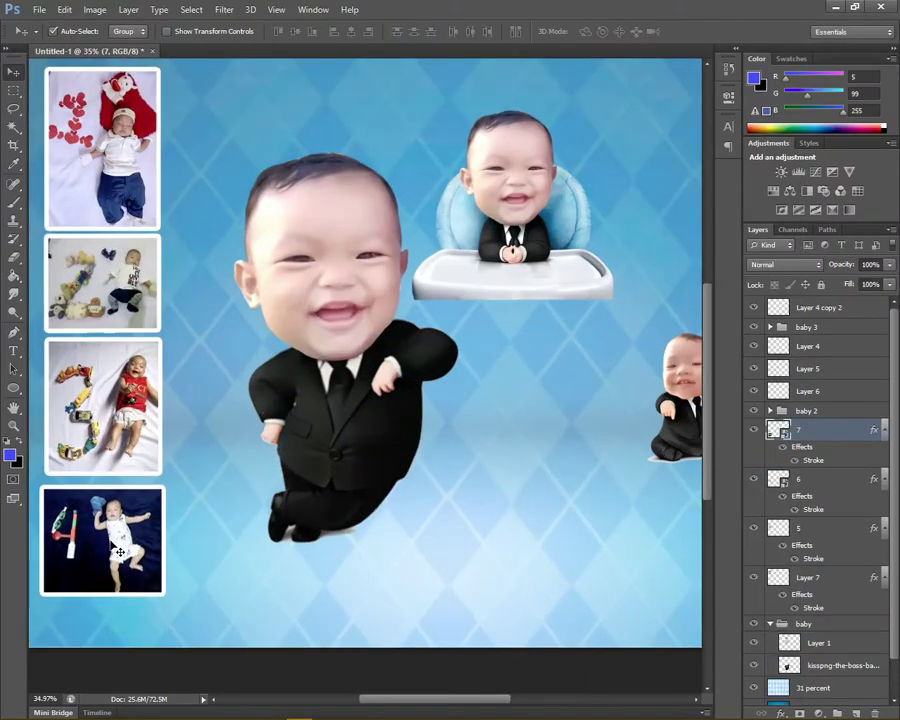
{"action": "scroll", "coordinate": [120, 552], "scroll_direction": "down", "scroll_amount": 2}
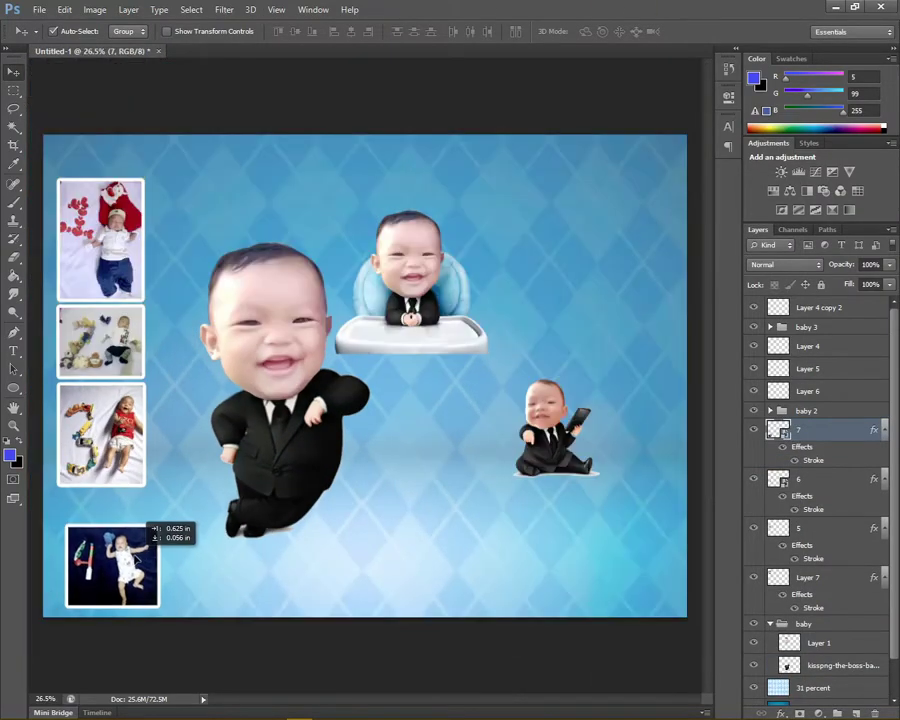
{"action": "left_click_drag", "start_coordinate": [142, 566], "coordinate": [152, 565]}
{"action": "left_click_drag", "start_coordinate": [142, 440], "coordinate": [148, 463]}
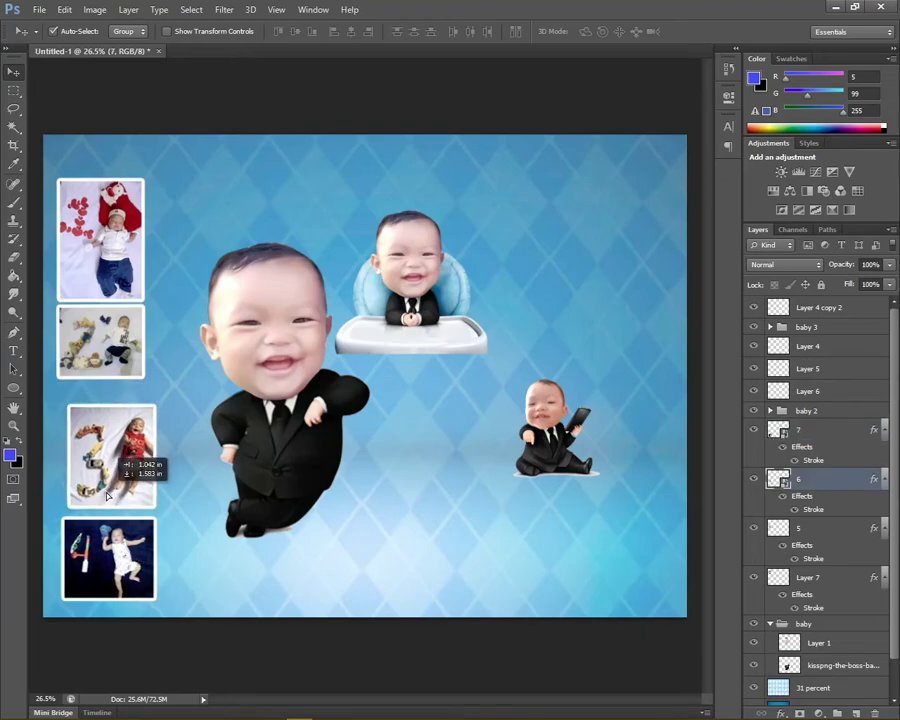
{"action": "left_click_drag", "start_coordinate": [122, 371], "coordinate": [124, 398]}
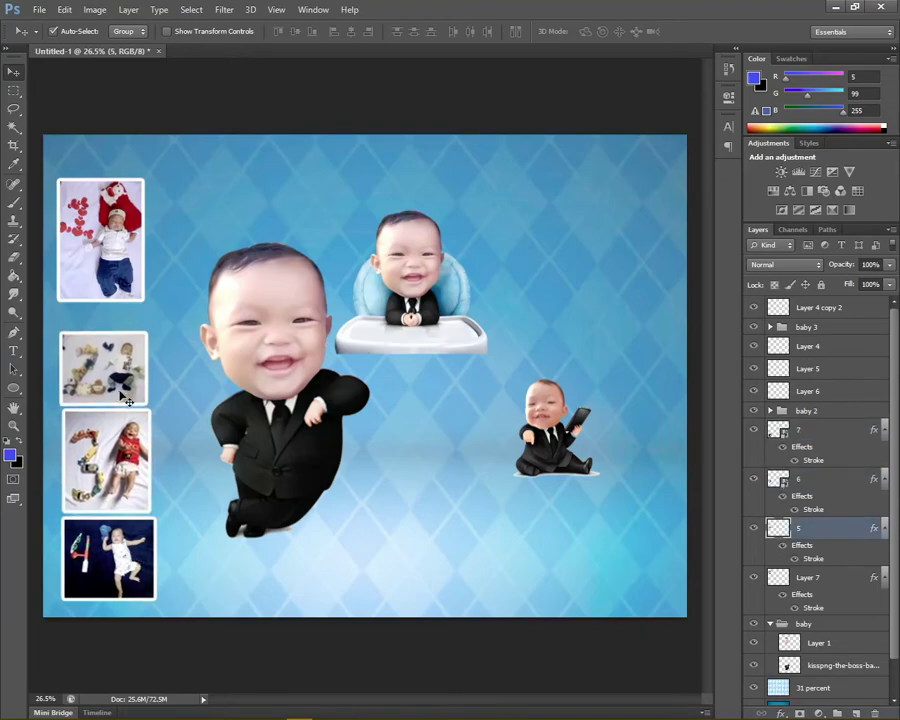
{"action": "left_click_drag", "start_coordinate": [136, 298], "coordinate": [142, 323]}
Add an outer glow to the top photo and paste its border-and-glow style onto the others
{"action": "left_click", "coordinate": [782, 712]}
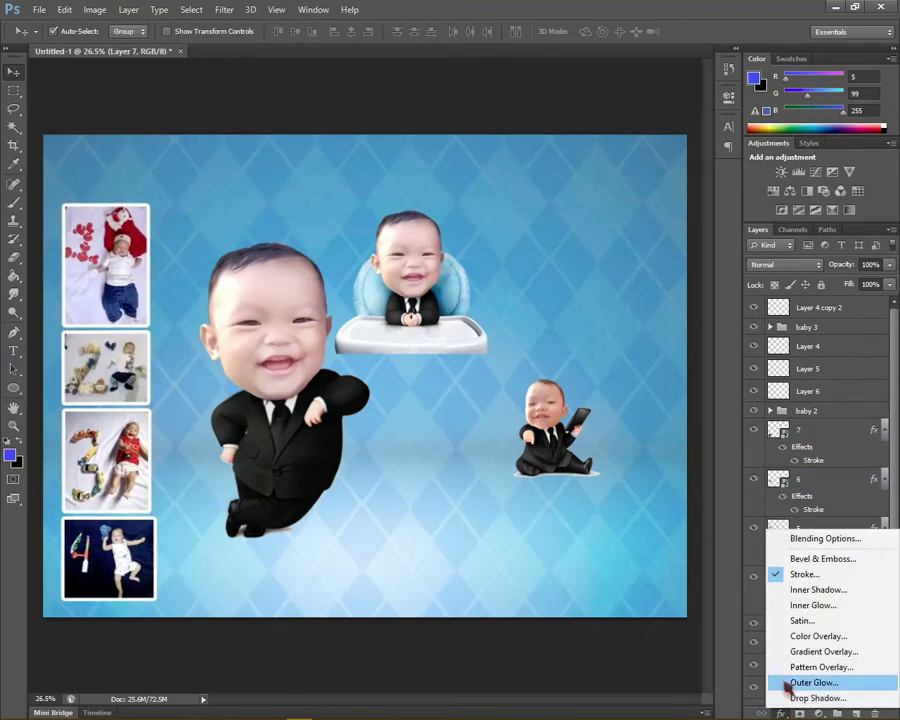
{"action": "left_click", "coordinate": [800, 680]}
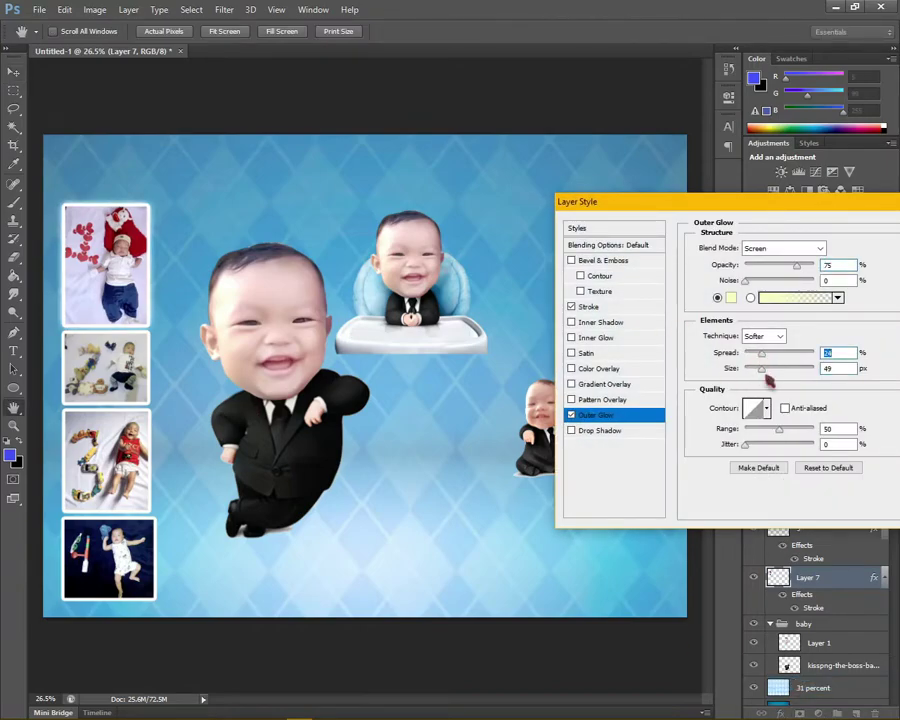
{"action": "key", "text": "Return"}
{"action": "scroll", "coordinate": [208, 314], "scroll_direction": "down", "scroll_amount": 1}
{"action": "right_click", "coordinate": [812, 527]}
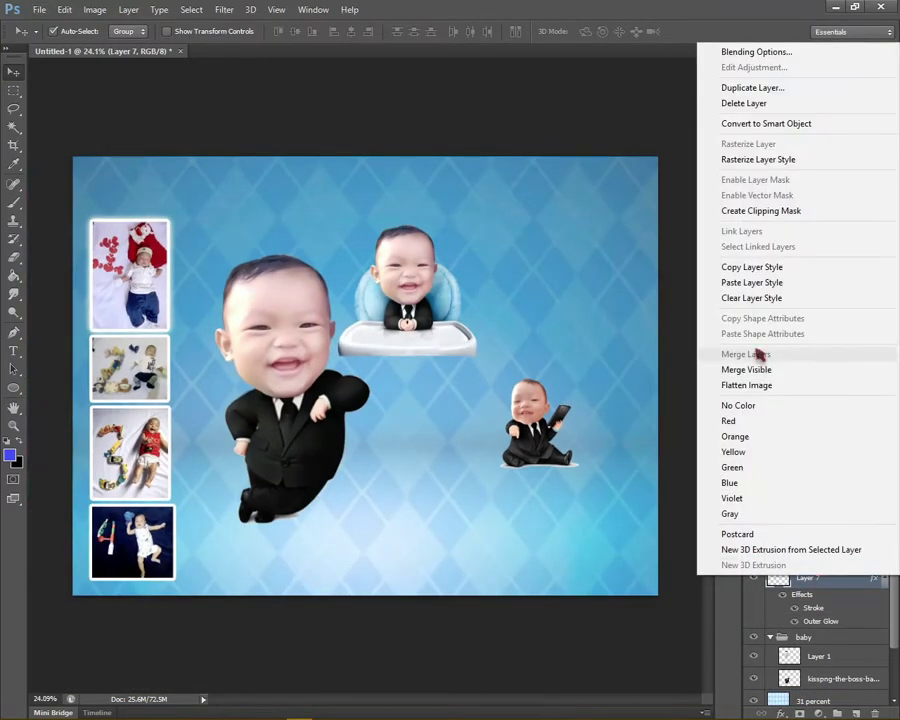
{"action": "left_click", "coordinate": [812, 527]}
{"action": "key", "text": "alt+bracketright"}
{"action": "key", "text": "alt+bracketright"}
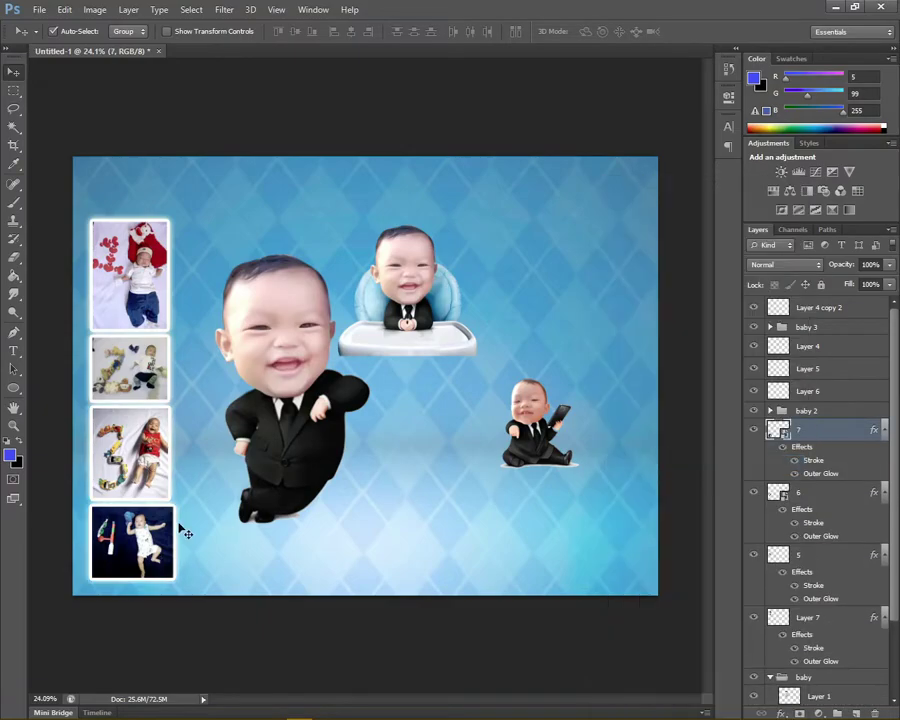
Place photo 8 and paste the border-and-glow style onto it
{"action": "left_click", "coordinate": [38, 12]}
{"action": "left_click", "coordinate": [60, 231]}
{"action": "double_click", "coordinate": [705, 84]}
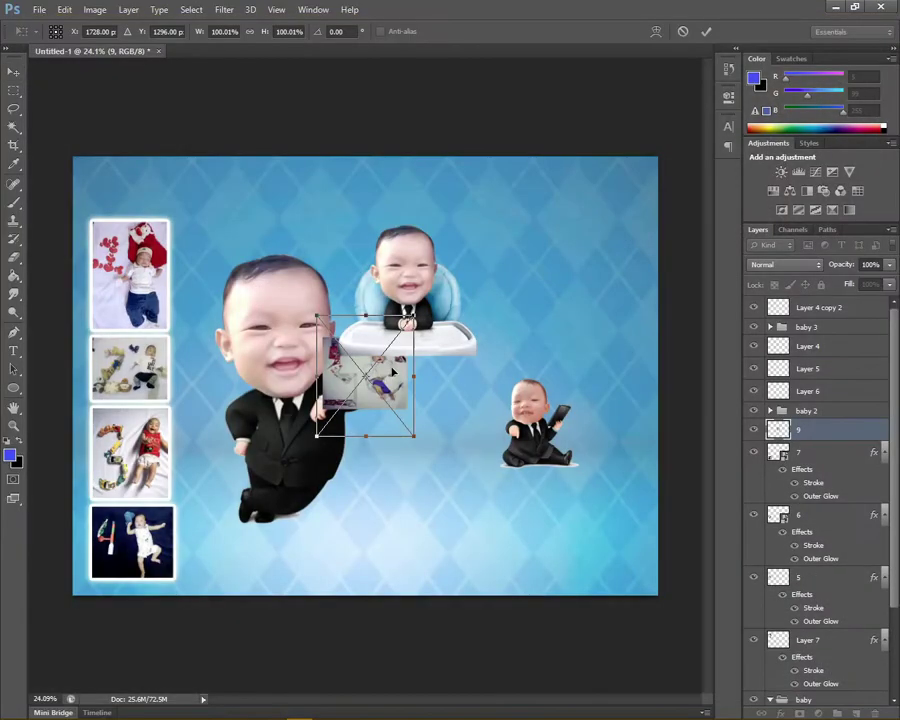
{"action": "key", "text": "Return"}
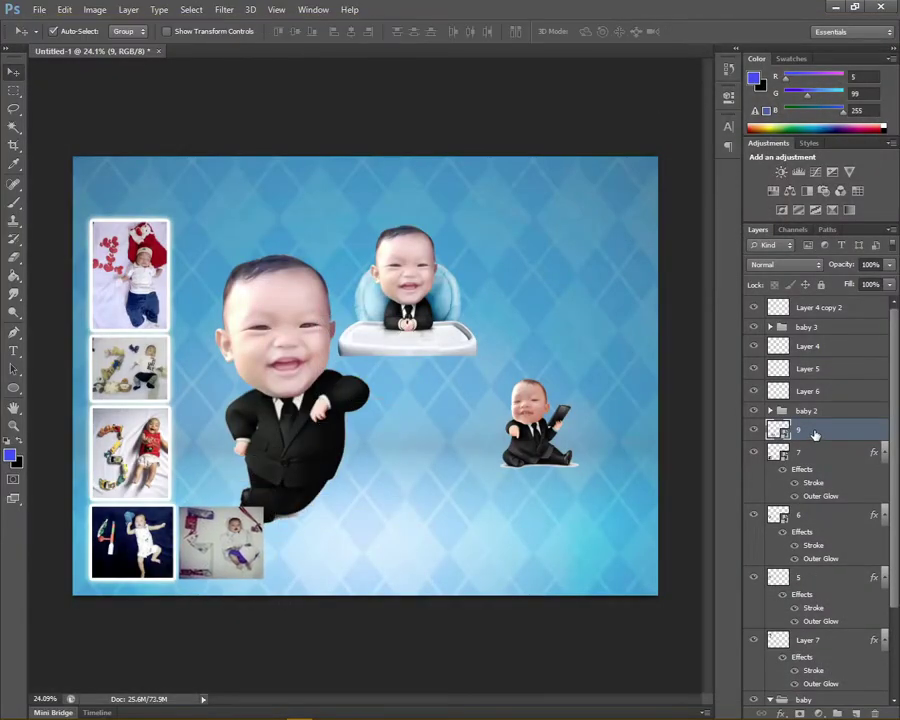
{"action": "right_click", "coordinate": [815, 433]}
{"action": "left_click", "coordinate": [690, 468]}
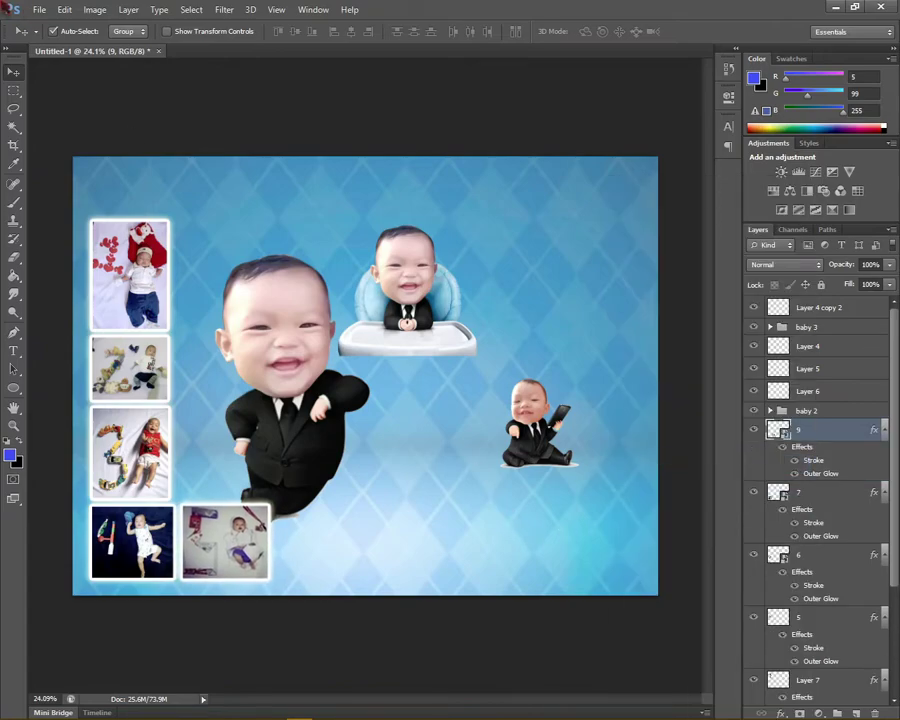
Place photo 0 and move it into the poster's bottom row
{"action": "left_click", "coordinate": [38, 10]}
{"action": "left_click", "coordinate": [60, 231]}
{"action": "left_click", "coordinate": [114, 90]}
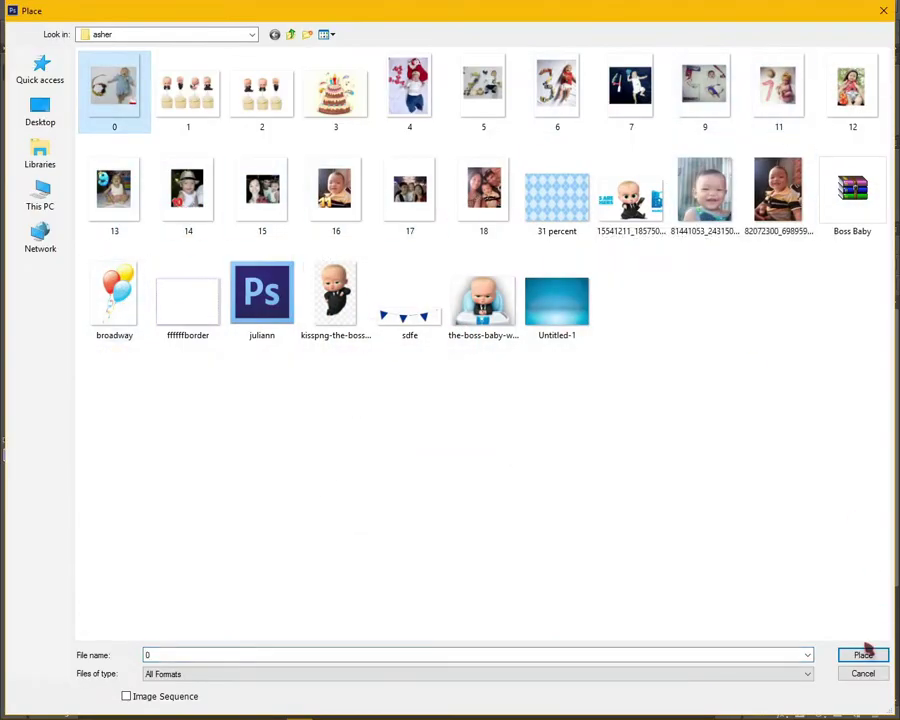
{"action": "left_click", "coordinate": [866, 652]}
{"action": "key", "text": "Return"}
{"action": "left_click_drag", "start_coordinate": [360, 390], "coordinate": [324, 540]}
{"action": "right_click", "coordinate": [803, 455]}
Paste the frame-and-glow style onto photo 0, then place photo 11 with the same style
{"action": "left_click", "coordinate": [660, 458]}
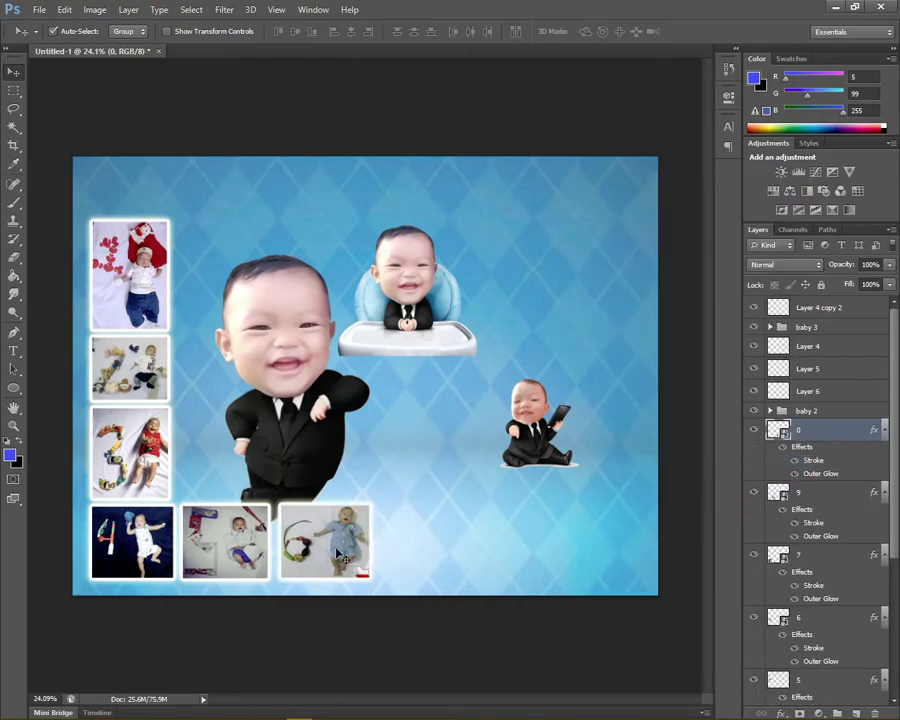
{"action": "left_click", "coordinate": [38, 10]}
{"action": "left_click", "coordinate": [60, 231]}
{"action": "left_click", "coordinate": [773, 90]}
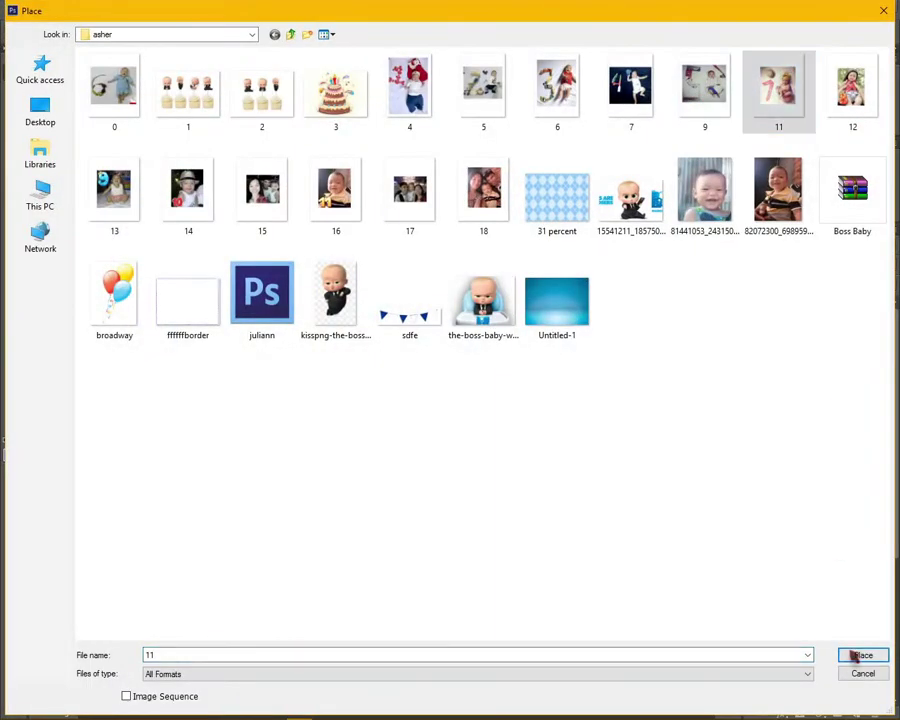
{"action": "left_click", "coordinate": [866, 652]}
{"action": "key", "text": "Return"}
{"action": "right_click", "coordinate": [830, 430]}
{"action": "left_click", "coordinate": [687, 463]}
{"action": "scroll", "coordinate": [289, 404], "scroll_direction": "up", "scroll_amount": 2}
{"action": "scroll", "coordinate": [289, 404], "scroll_direction": "up", "scroll_amount": 1}
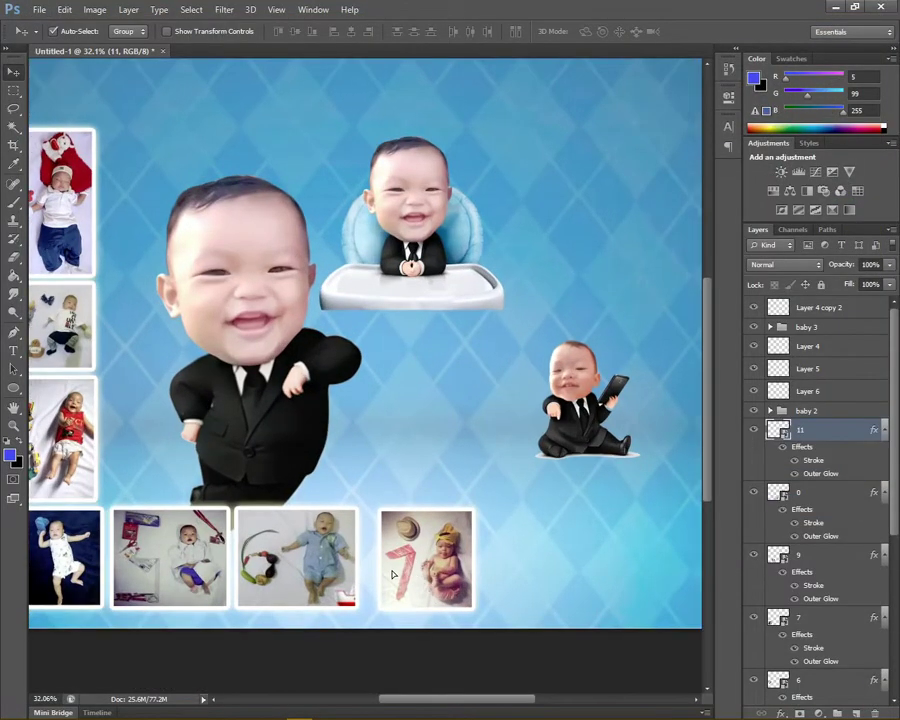
Place photo 12 at the end of the bottom row with the frame-and-glow style
{"action": "left_click", "coordinate": [38, 10]}
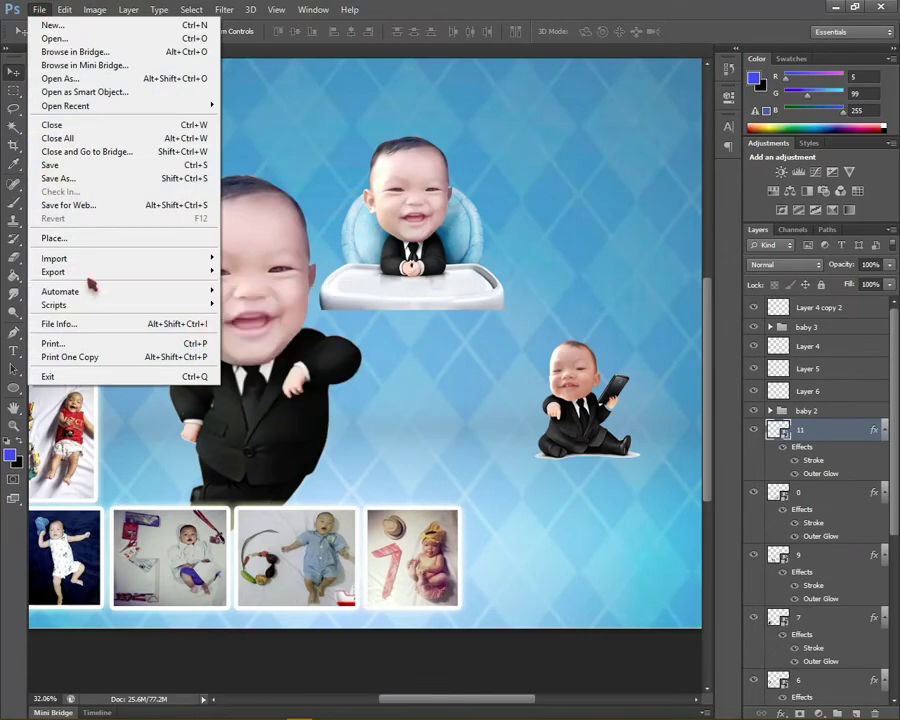
{"action": "left_click", "coordinate": [60, 236]}
{"action": "left_click", "coordinate": [850, 90]}
{"action": "left_click", "coordinate": [862, 652]}
{"action": "left_click_drag", "start_coordinate": [420, 414], "coordinate": [564, 557]}
{"action": "left_click", "coordinate": [707, 31]}
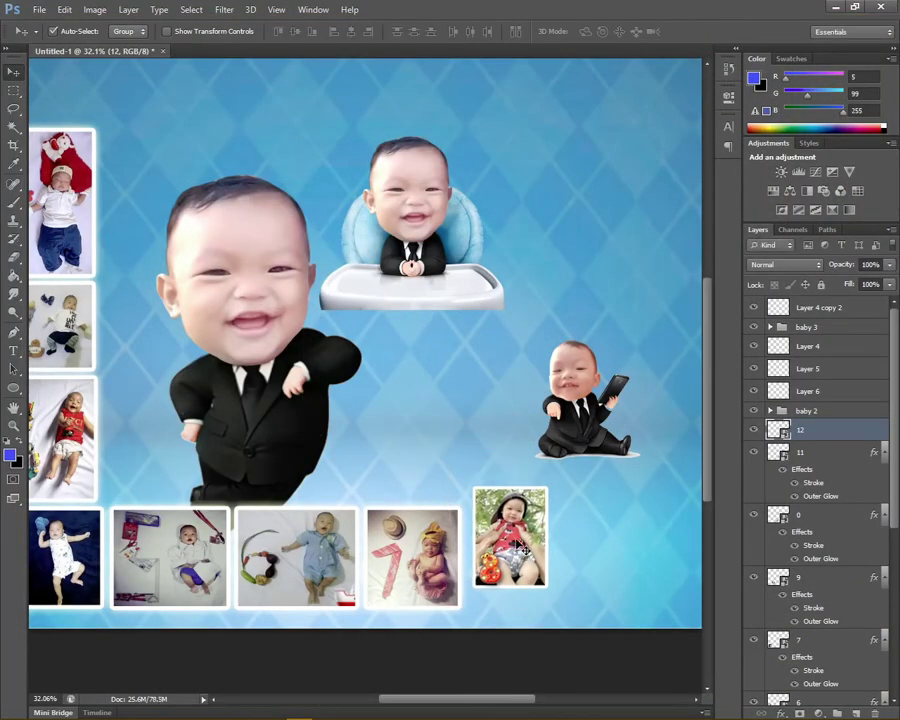
{"action": "right_click", "coordinate": [820, 430]}
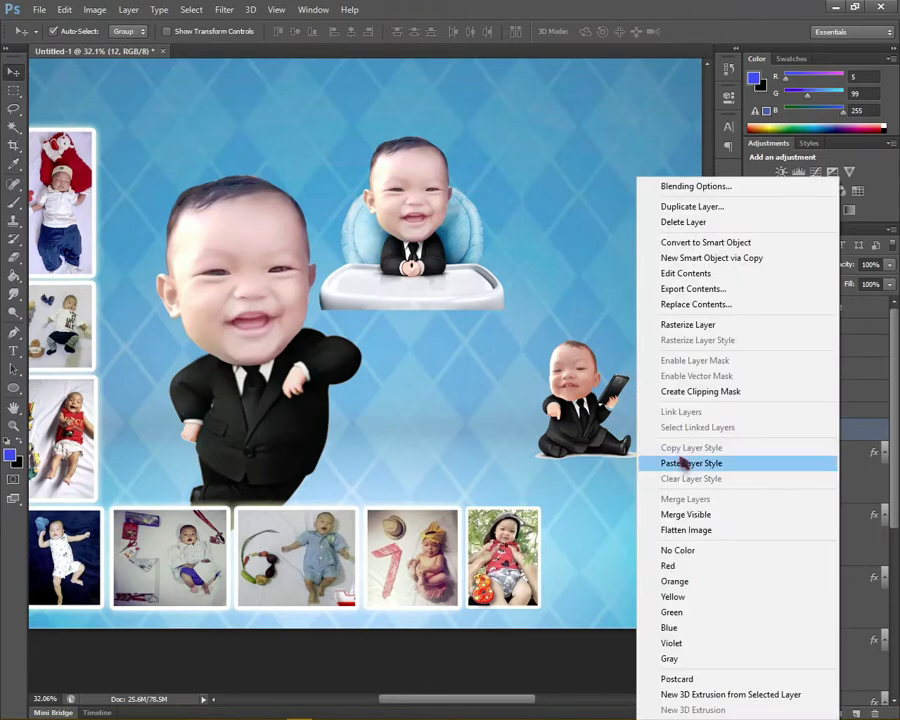
{"action": "left_click", "coordinate": [680, 460]}
{"action": "left_click", "coordinate": [780, 711]}
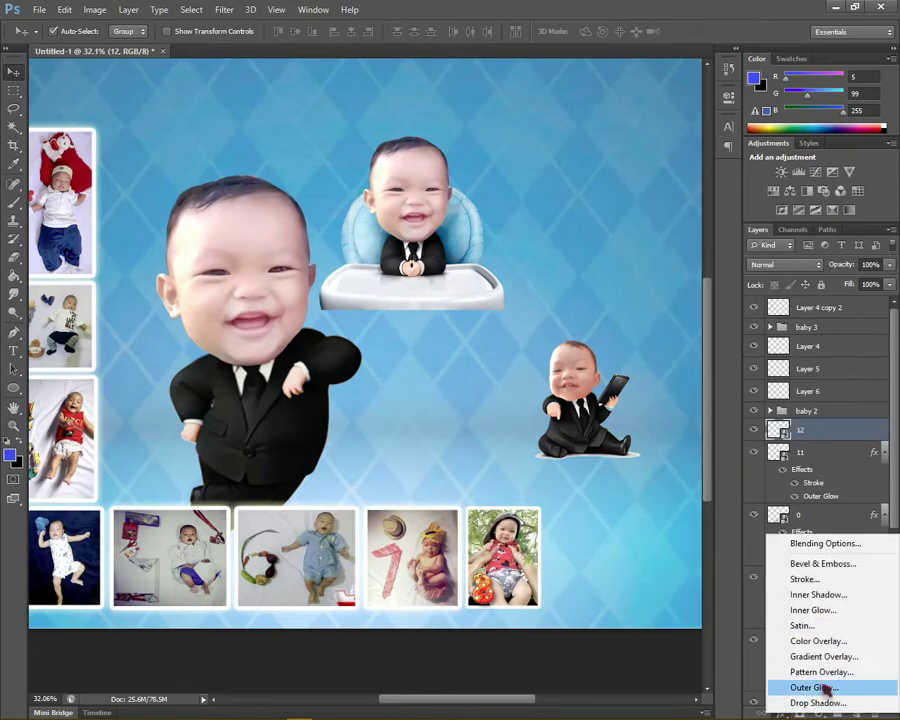
{"action": "right_click", "coordinate": [820, 430]}
{"action": "left_click", "coordinate": [688, 466]}
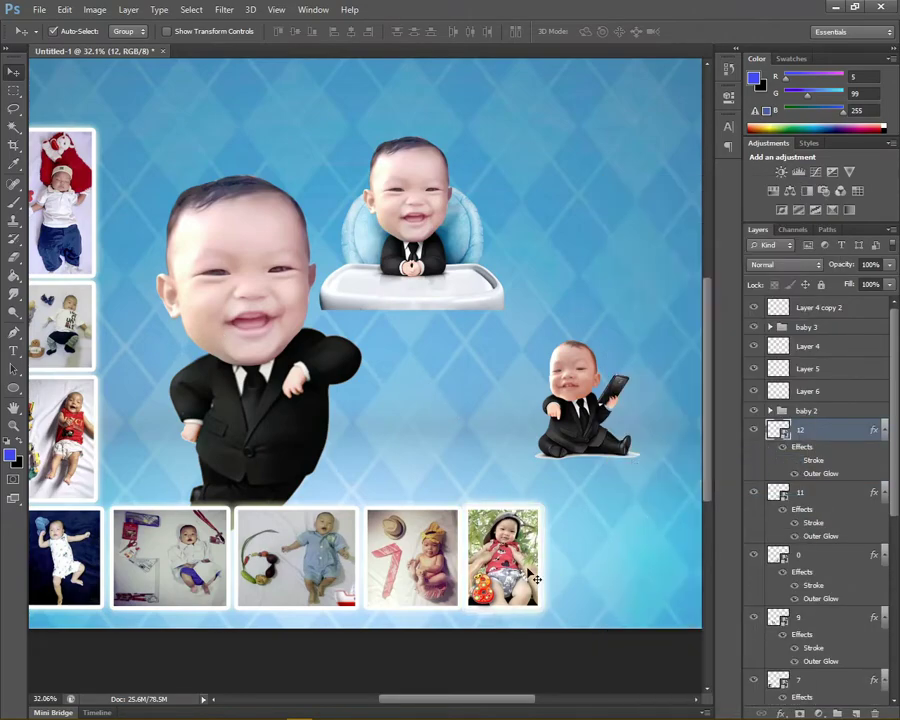
Place photo 13 at the end of the bottom row and paste the frame-and-glow style
{"action": "left_click", "coordinate": [40, 10]}
{"action": "left_click", "coordinate": [90, 237]}
{"action": "left_click", "coordinate": [115, 185]}
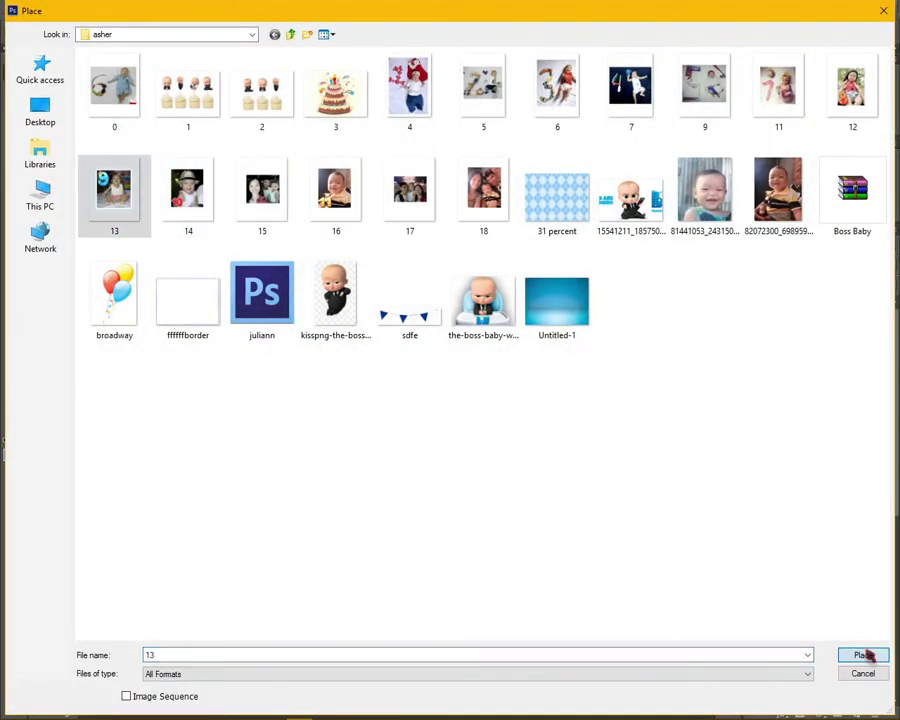
{"action": "left_click", "coordinate": [862, 653]}
{"action": "left_click_drag", "start_coordinate": [627, 550], "coordinate": [605, 596]}
{"action": "key", "text": "Return"}
{"action": "scroll", "coordinate": [590, 563], "scroll_direction": "up", "scroll_amount": 2}
{"action": "right_click", "coordinate": [820, 430]}
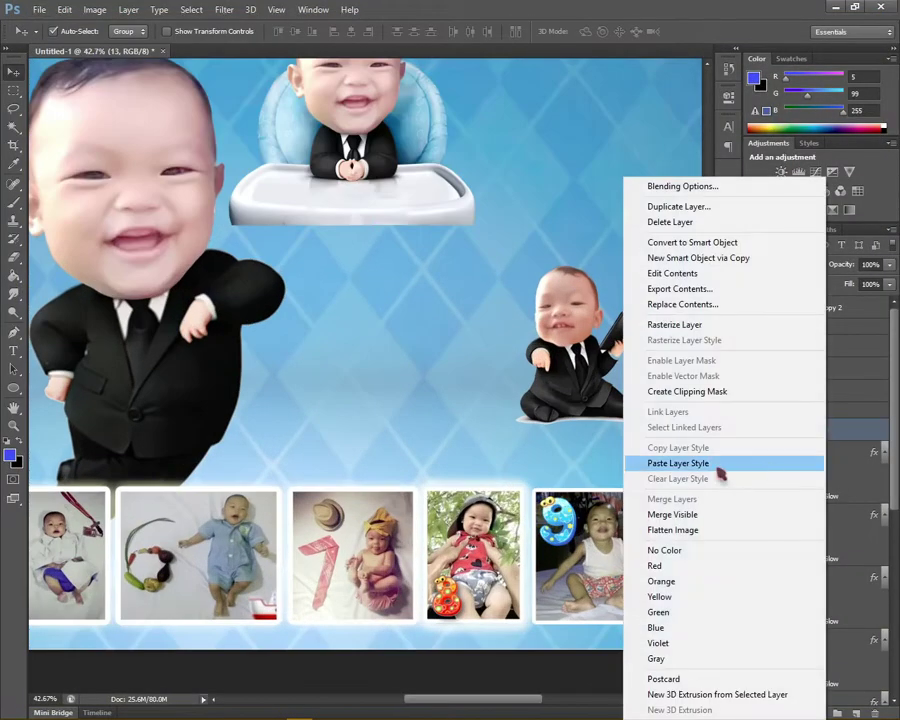
{"action": "left_click", "coordinate": [660, 462]}
{"action": "double_click", "coordinate": [813, 460]}
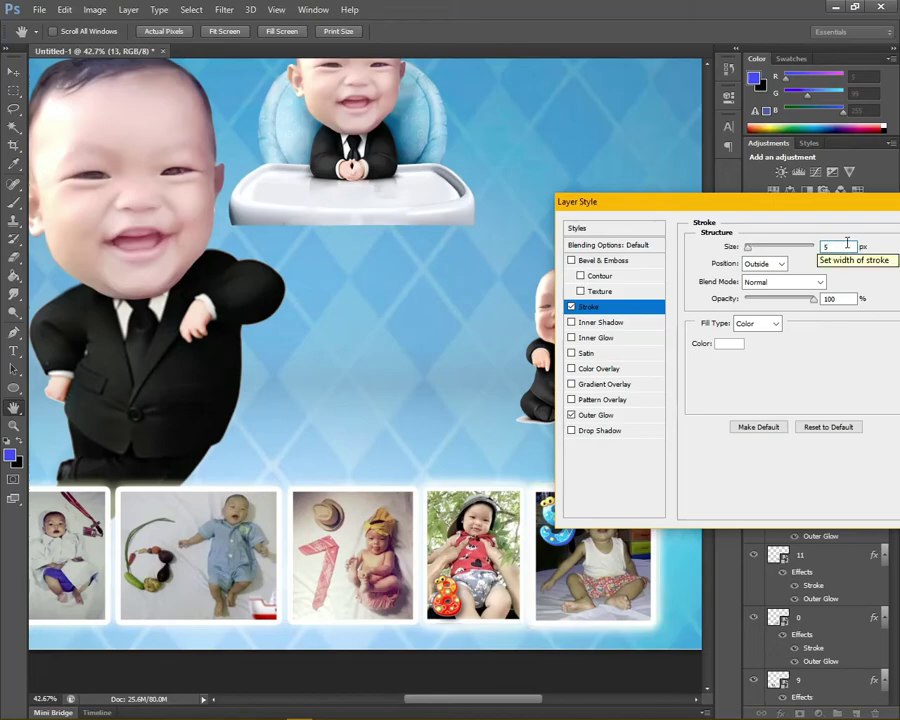
{"action": "key", "text": "Return"}
Place photo 14 at the row's end, resized to match, with photo 12's frame-and-glow style
{"action": "right_click", "coordinate": [815, 492]}
{"action": "left_click", "coordinate": [646, 450]}
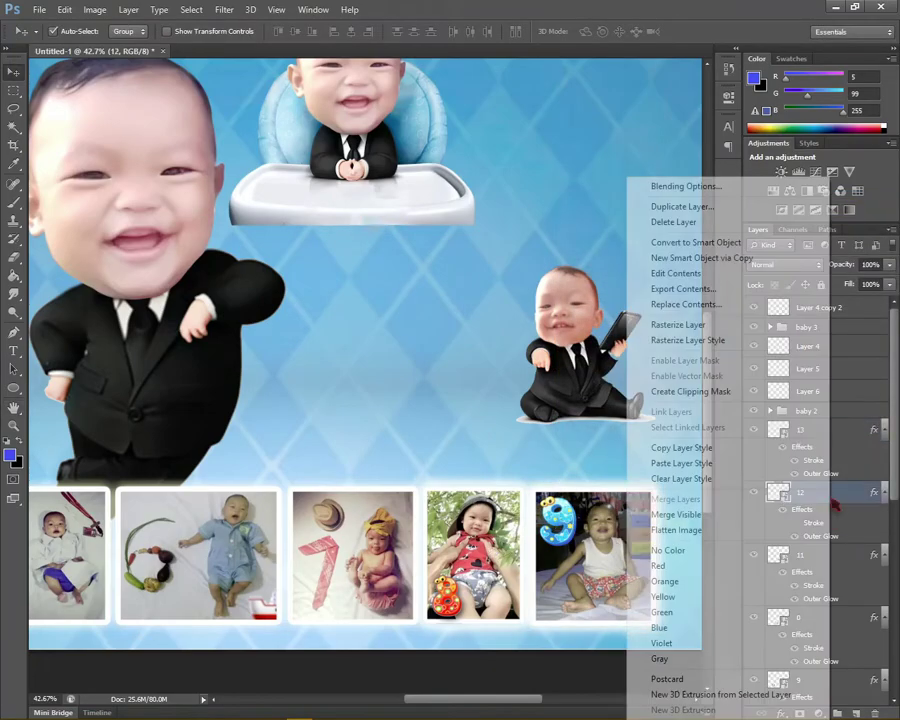
{"action": "key", "text": "ctrl+0"}
{"action": "left_click", "coordinate": [38, 9]}
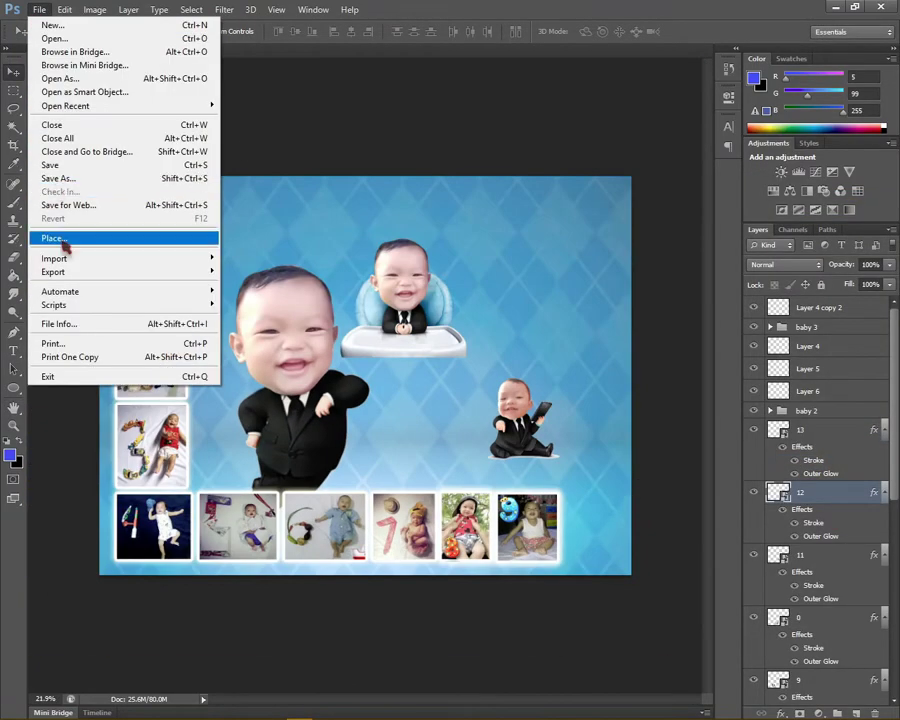
{"action": "left_click", "coordinate": [60, 236]}
{"action": "double_click", "coordinate": [330, 192]}
{"action": "left_click_drag", "start_coordinate": [380, 385], "coordinate": [590, 486]}
{"action": "mouse_move", "coordinate": [622, 526]}
{"action": "left_mouse_down"}
{"action": "mouse_move", "coordinate": [622, 582]}
{"action": "mouse_move", "coordinate": [372, 476]}
{"action": "left_mouse_up"}
{"action": "key", "text": "Return"}
{"action": "right_click", "coordinate": [800, 492]}
{"action": "left_click", "coordinate": [653, 538]}
Line up the last bottom-row photos and nudge the whole collage slightly right
{"action": "scroll", "coordinate": [612, 556], "scroll_direction": "up", "scroll_amount": 3}
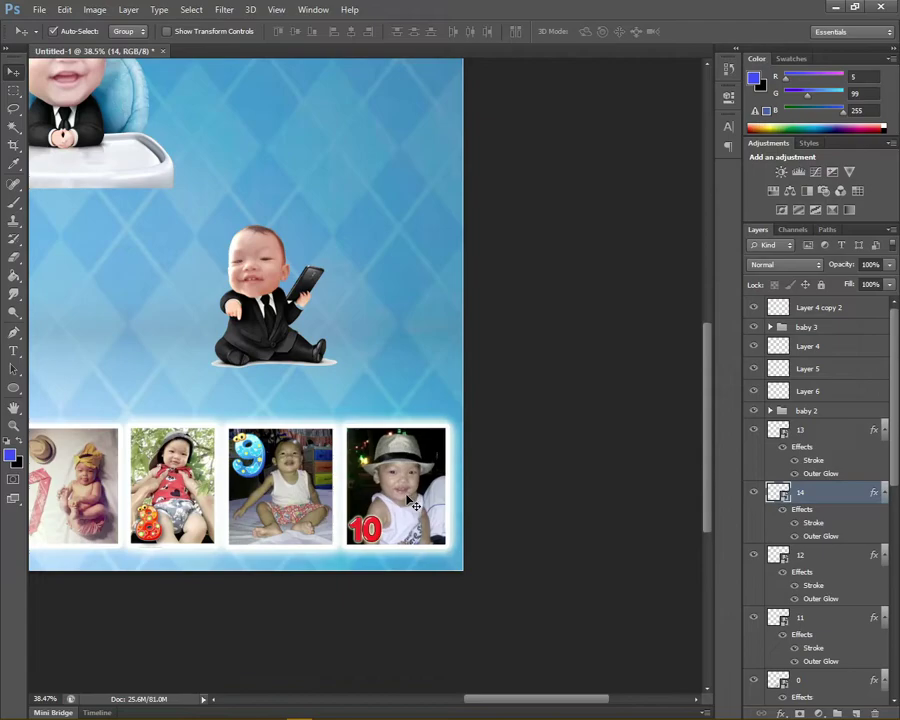
{"action": "left_click_drag", "start_coordinate": [280, 490], "coordinate": [279, 490]}
{"action": "left_click_drag", "start_coordinate": [401, 498], "coordinate": [402, 498]}
{"action": "scroll", "coordinate": [405, 505], "scroll_direction": "down", "scroll_amount": 5}
{"action": "left_click_drag", "start_coordinate": [330, 305], "coordinate": [175, 312]}
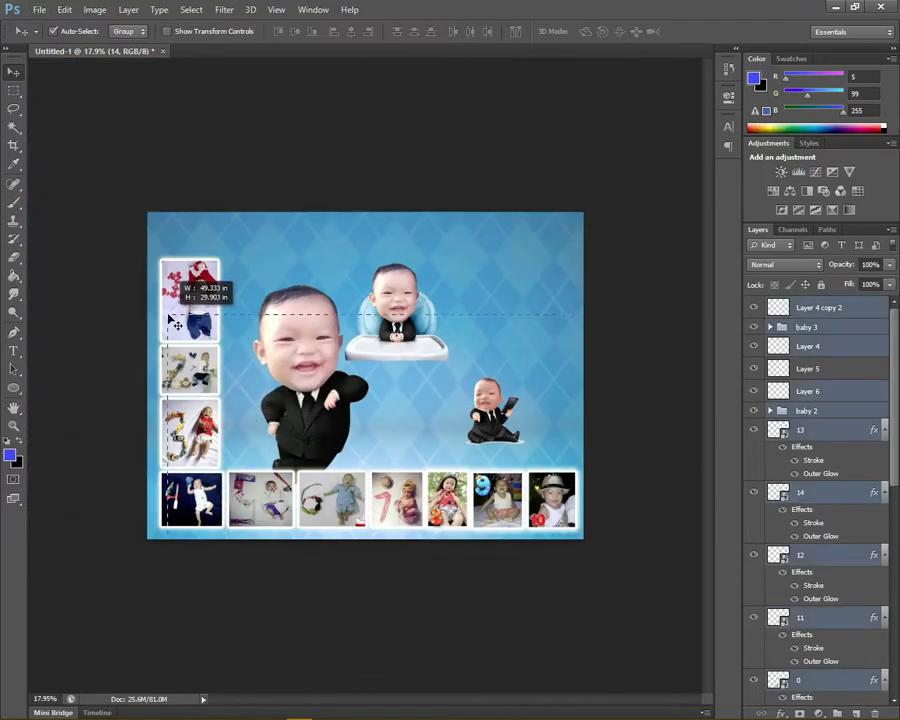
{"action": "key", "text": "Right"}
{"action": "key", "text": "Right"}
{"action": "key", "text": "Right"}
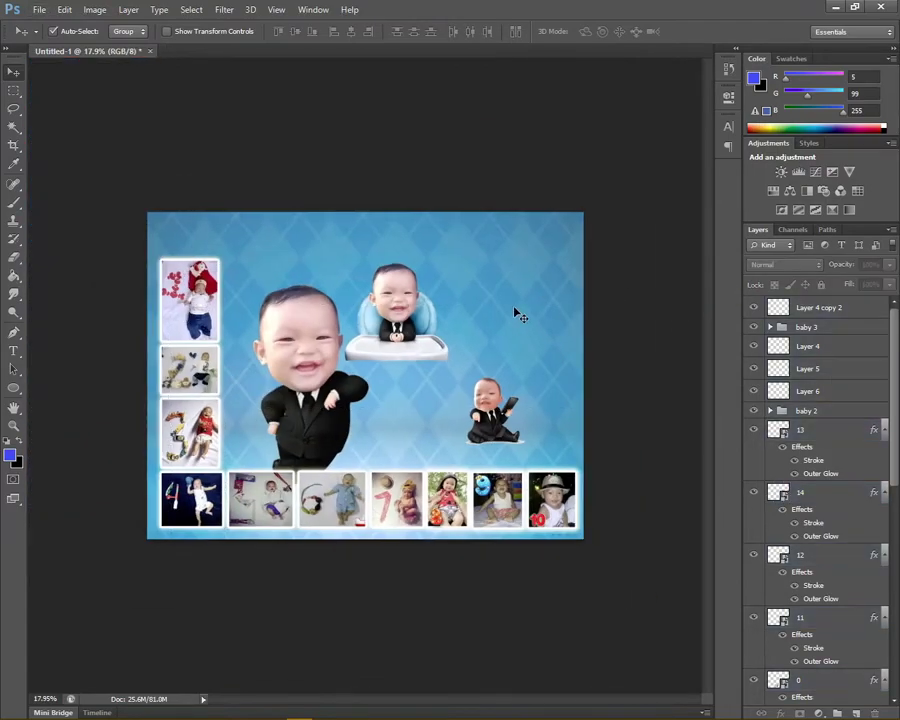
{"action": "scroll", "coordinate": [822, 600], "scroll_direction": "down", "scroll_amount": 5}
{"action": "scroll", "coordinate": [822, 662], "scroll_direction": "down", "scroll_amount": 5}
{"action": "scroll", "coordinate": [823, 663], "scroll_direction": "up", "scroll_amount": 10}
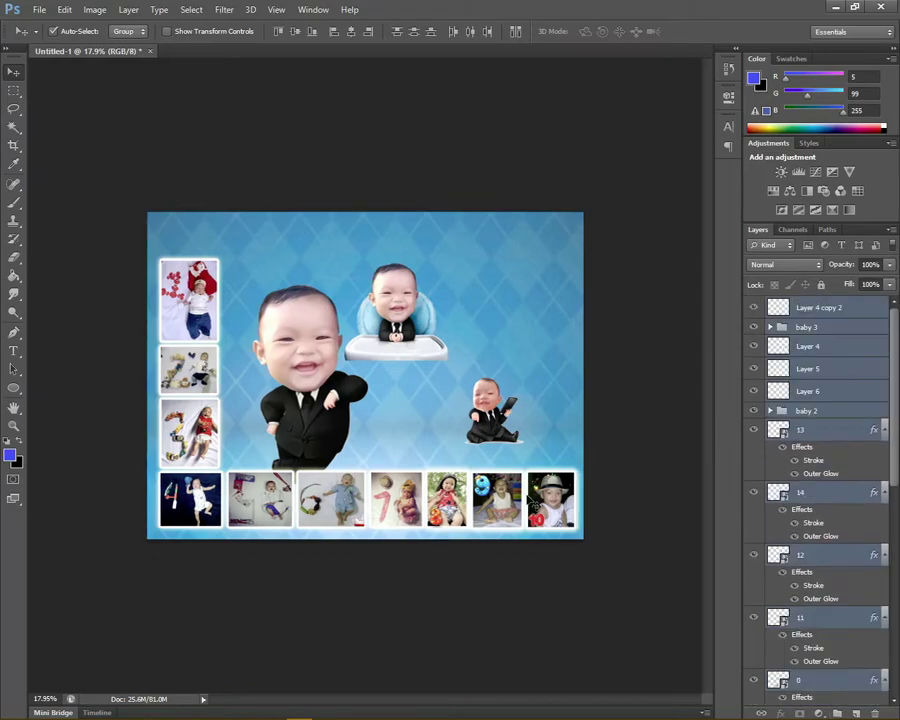
Place photo 16, give it the pasted frame style, and move it to the lower right
{"action": "left_click", "coordinate": [38, 9]}
{"action": "left_click", "coordinate": [55, 238]}
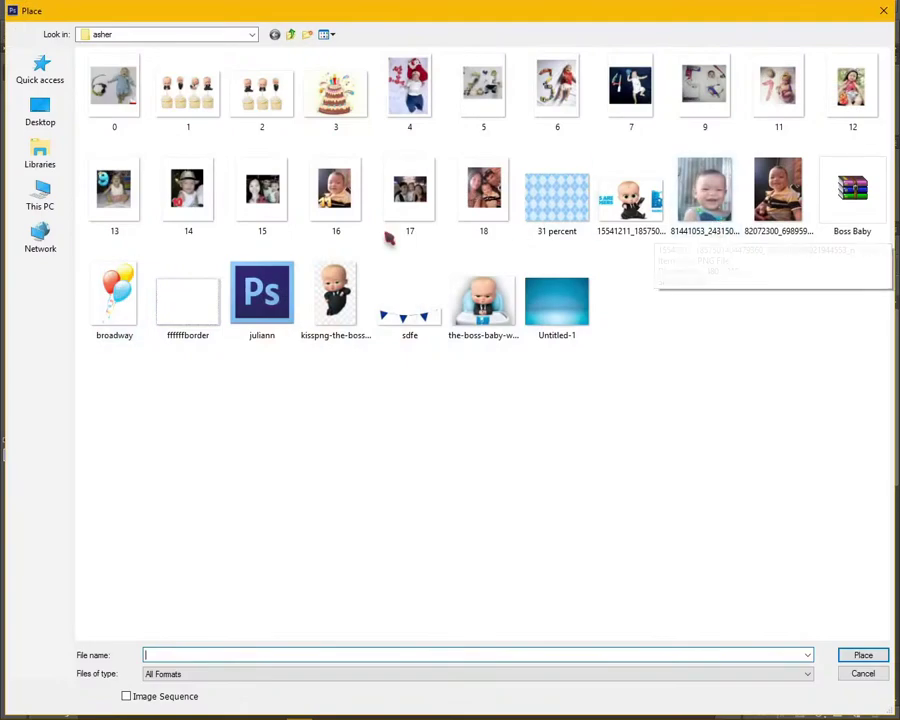
{"action": "left_click", "coordinate": [335, 190]}
{"action": "left_click", "coordinate": [863, 655]}
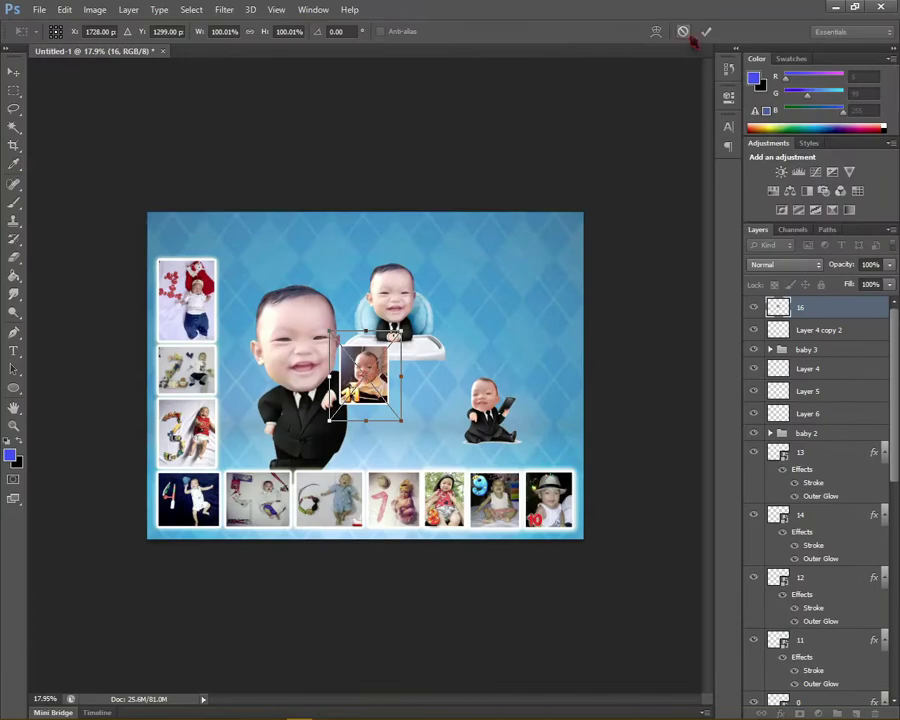
{"action": "left_click", "coordinate": [700, 30]}
{"action": "left_click_drag", "start_coordinate": [372, 372], "coordinate": [548, 435]}
{"action": "right_click", "coordinate": [842, 316]}
{"action": "key", "text": "Escape"}
{"action": "scroll", "coordinate": [463, 408], "scroll_direction": "up", "scroll_amount": 3}
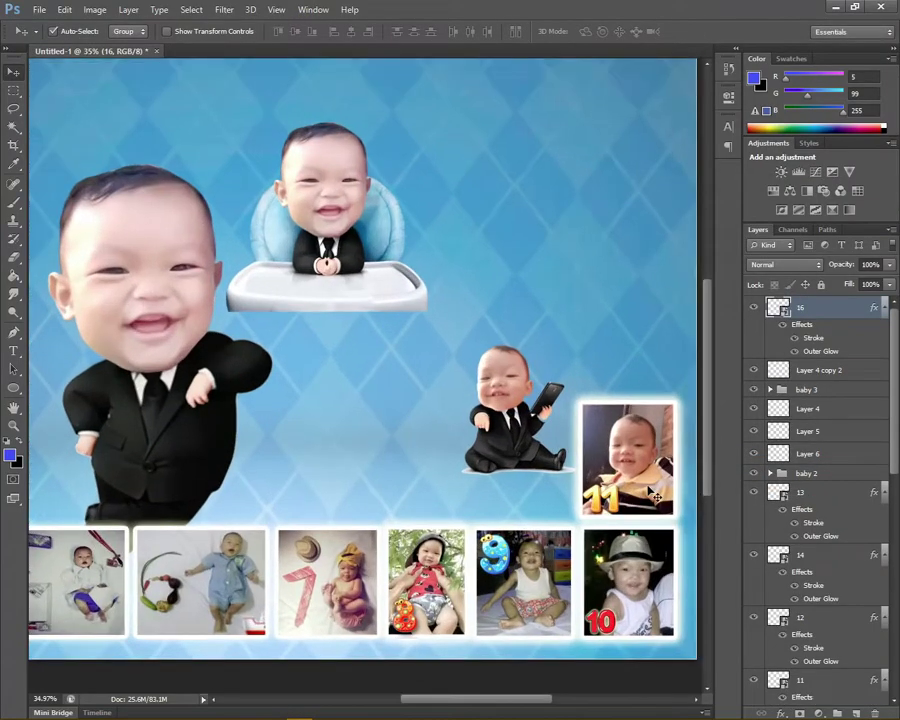
Place family photo 15 with the frame and glow style, positioned above photo 16
{"action": "left_click", "coordinate": [39, 9]}
{"action": "left_click", "coordinate": [55, 238]}
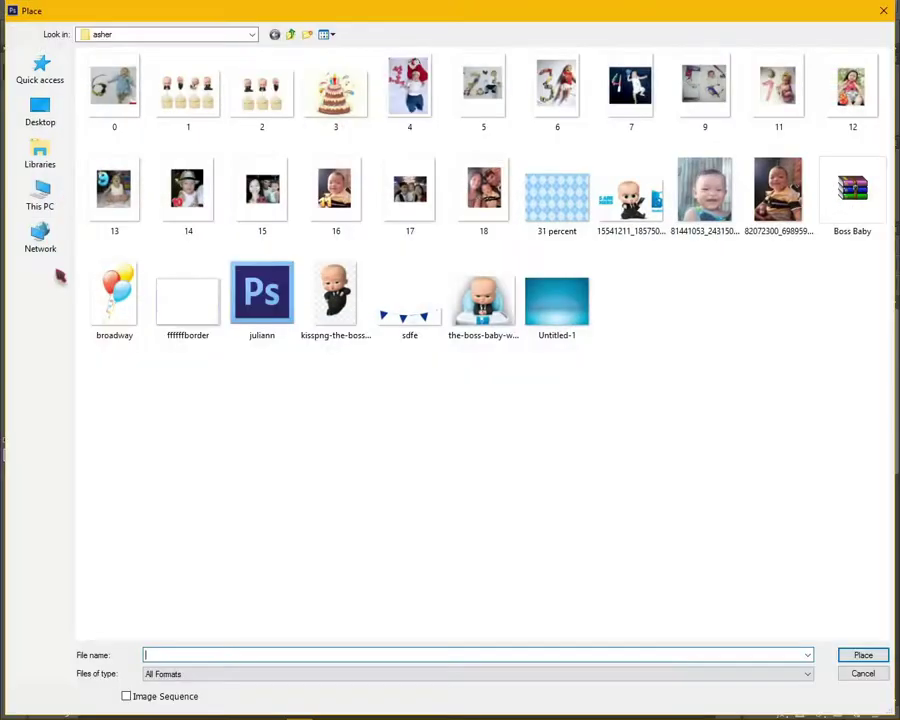
{"action": "left_click", "coordinate": [410, 195]}
{"action": "left_click", "coordinate": [863, 655]}
{"action": "key", "text": "Return"}
{"action": "right_click", "coordinate": [842, 310]}
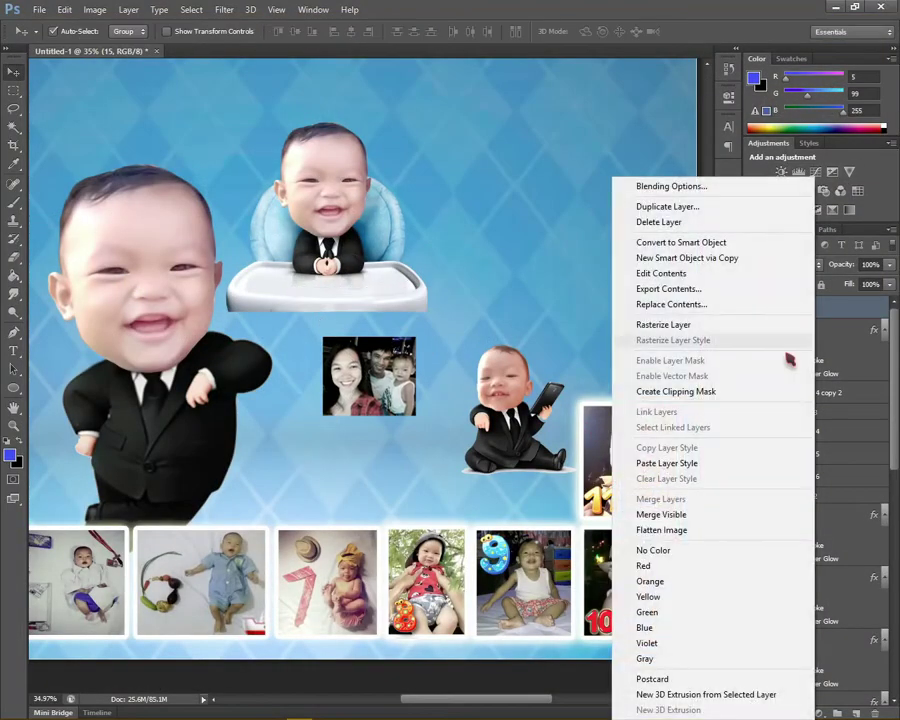
{"action": "key", "text": "Escape"}
{"action": "scroll", "coordinate": [810, 500], "scroll_direction": "down", "scroll_amount": 5}
{"action": "right_click", "coordinate": [800, 655]}
{"action": "key", "text": "Escape"}
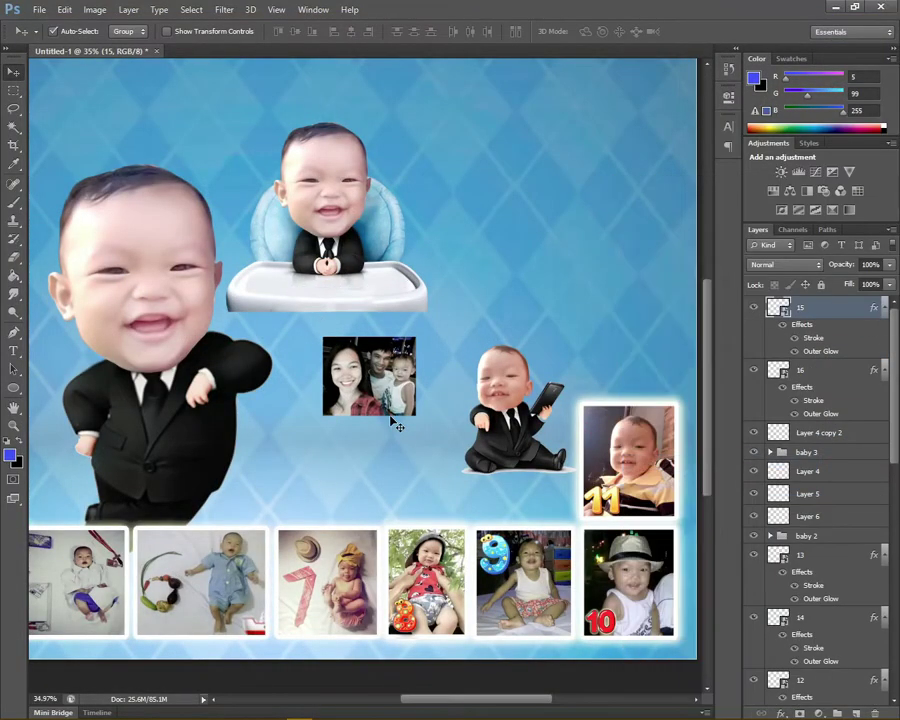
{"action": "left_click_drag", "start_coordinate": [394, 420], "coordinate": [653, 397]}
Place photo 17 with the frame style and move it up the right column
{"action": "left_click", "coordinate": [39, 9]}
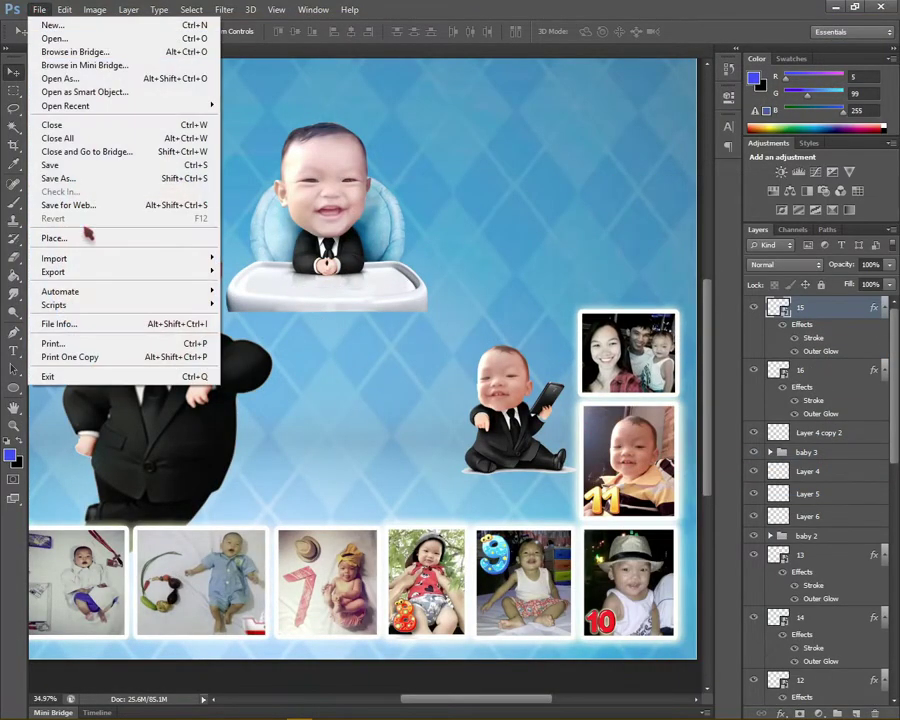
{"action": "left_click", "coordinate": [75, 236]}
{"action": "left_click", "coordinate": [856, 652]}
{"action": "key", "text": "Return"}
{"action": "right_click", "coordinate": [856, 305]}
{"action": "left_click", "coordinate": [520, 330]}
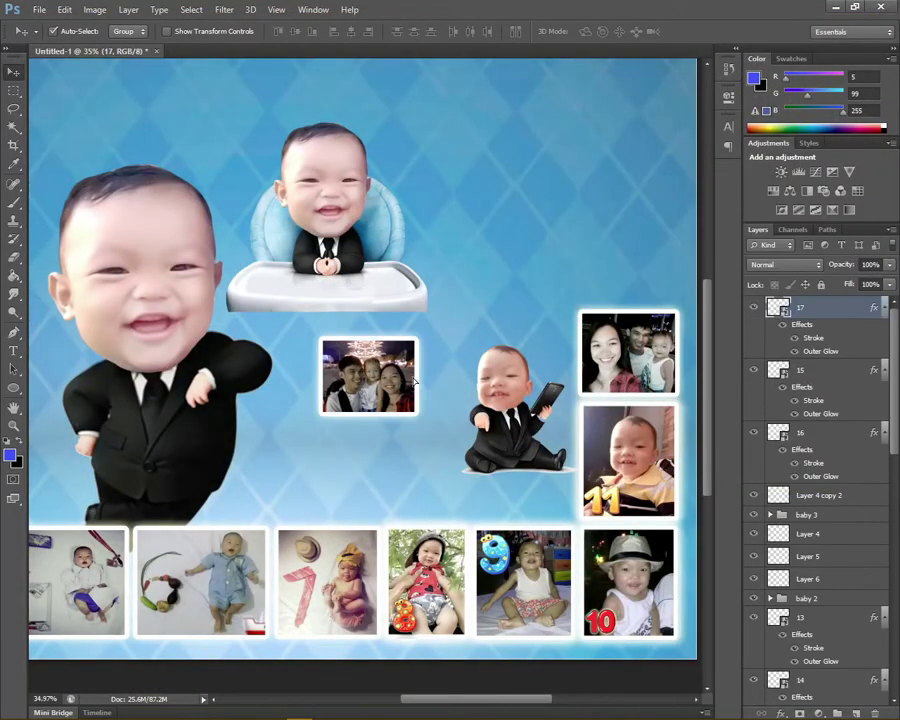
{"action": "left_click_drag", "start_coordinate": [368, 376], "coordinate": [628, 268]}
Place photo 18 with the frame and glow style at the top of the right column
{"action": "left_click", "coordinate": [39, 9]}
{"action": "left_click", "coordinate": [75, 236]}
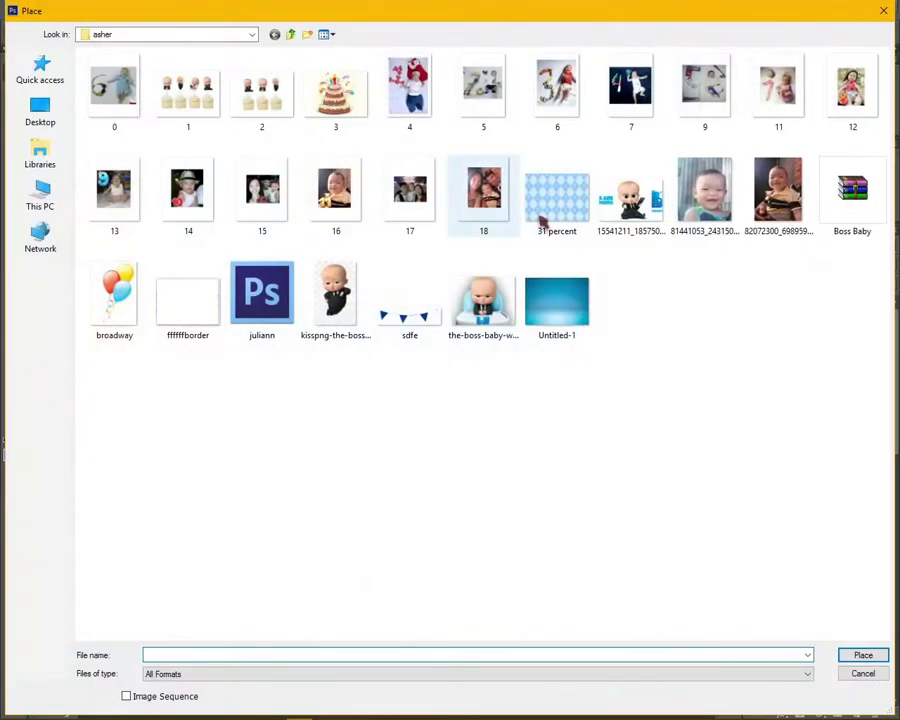
{"action": "left_click", "coordinate": [484, 190]}
{"action": "left_click", "coordinate": [858, 652]}
{"action": "key", "text": "Return"}
{"action": "right_click", "coordinate": [836, 306]}
{"action": "left_click", "coordinate": [692, 462]}
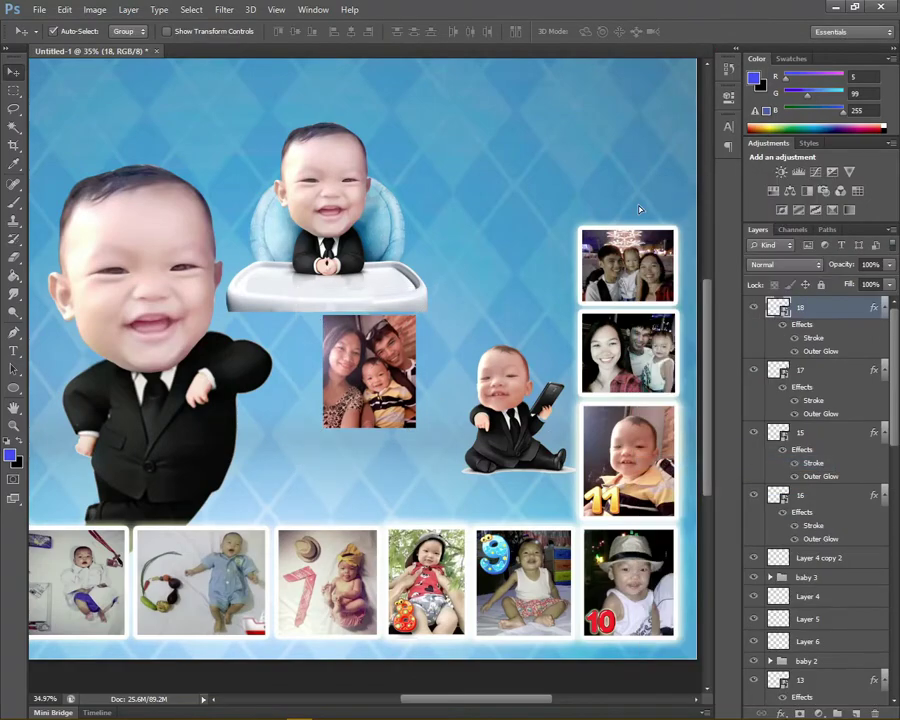
{"action": "left_click_drag", "start_coordinate": [368, 370], "coordinate": [627, 160]}
{"action": "scroll", "coordinate": [346, 240], "scroll_direction": "down", "scroll_amount": 1}
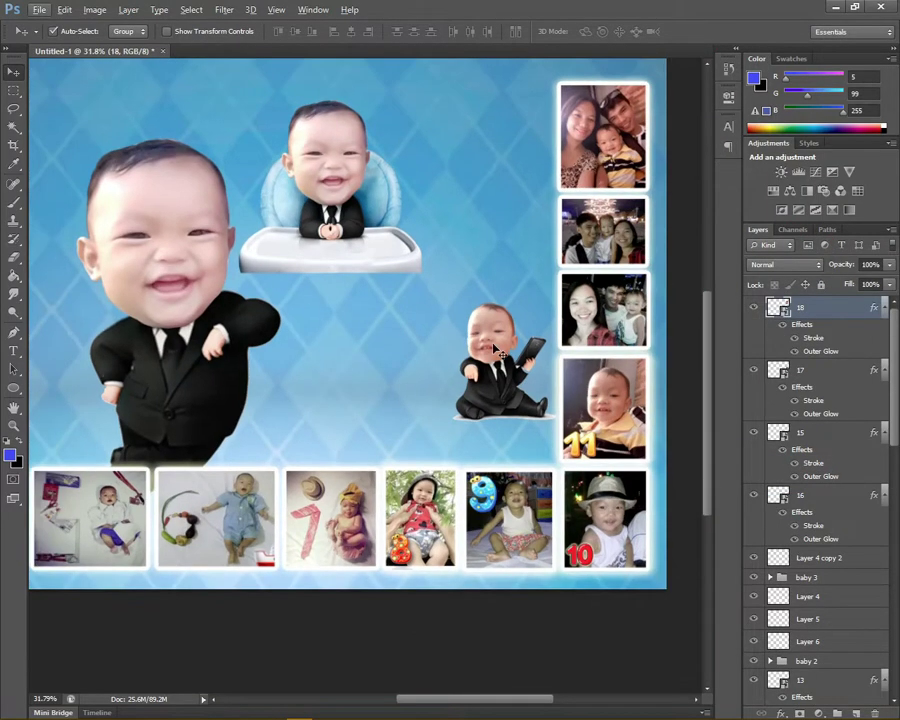
{"action": "scroll", "coordinate": [346, 240], "scroll_direction": "down", "scroll_amount": 1}
{"action": "left_click", "coordinate": [39, 9]}
{"action": "left_click", "coordinate": [75, 236]}
Place the ffffffborder dashed frame and give it a white Stroke and Color Overlay
{"action": "key", "text": "Return"}
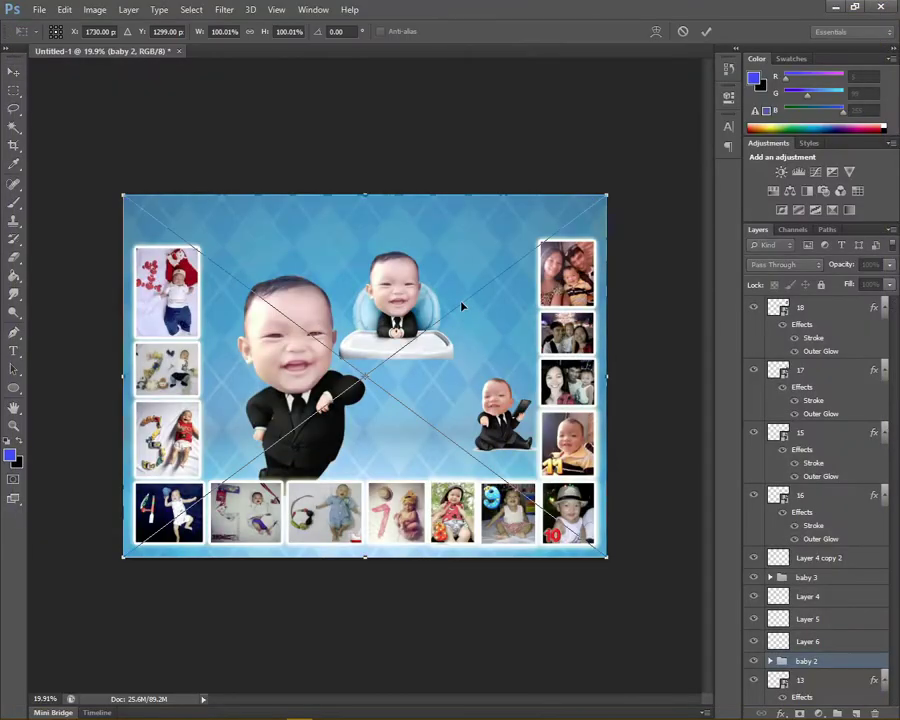
{"action": "key", "text": "Return"}
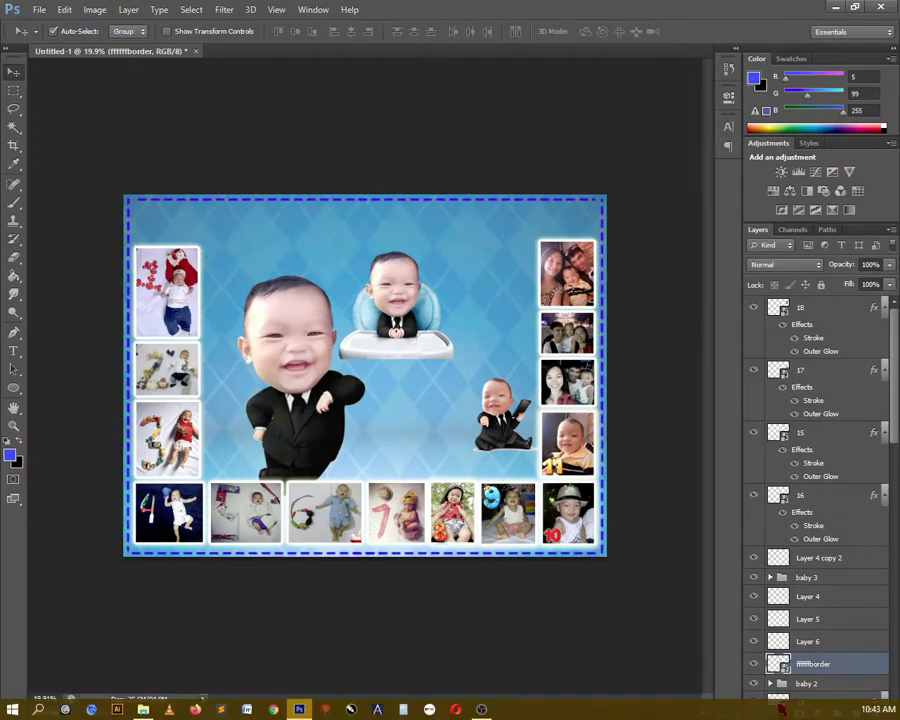
{"action": "left_click", "coordinate": [781, 713]}
{"action": "left_click", "coordinate": [792, 572]}
{"action": "left_click", "coordinate": [729, 343]}
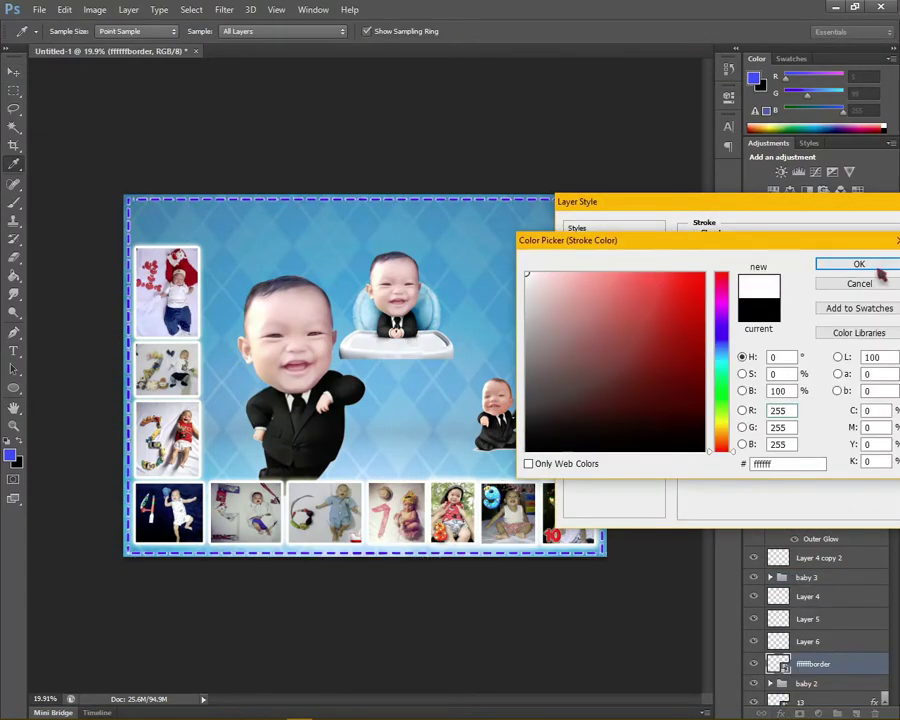
{"action": "left_click", "coordinate": [858, 263]}
{"action": "left_click", "coordinate": [649, 368]}
{"action": "left_click", "coordinate": [806, 263]}
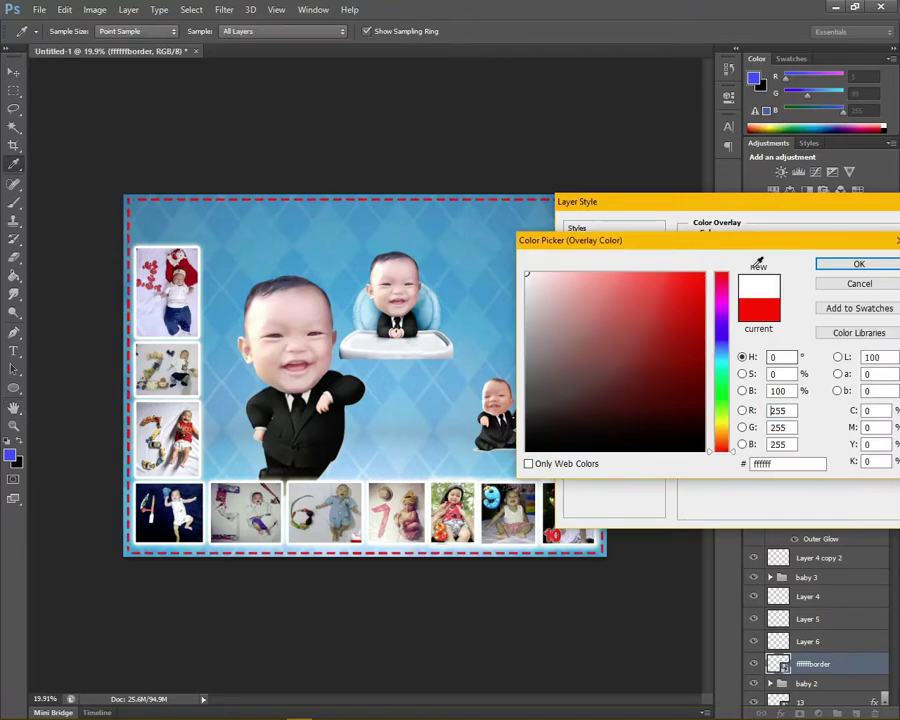
{"action": "key", "text": "Return"}
{"action": "key", "text": "Return"}
{"action": "left_click", "coordinate": [39, 9]}
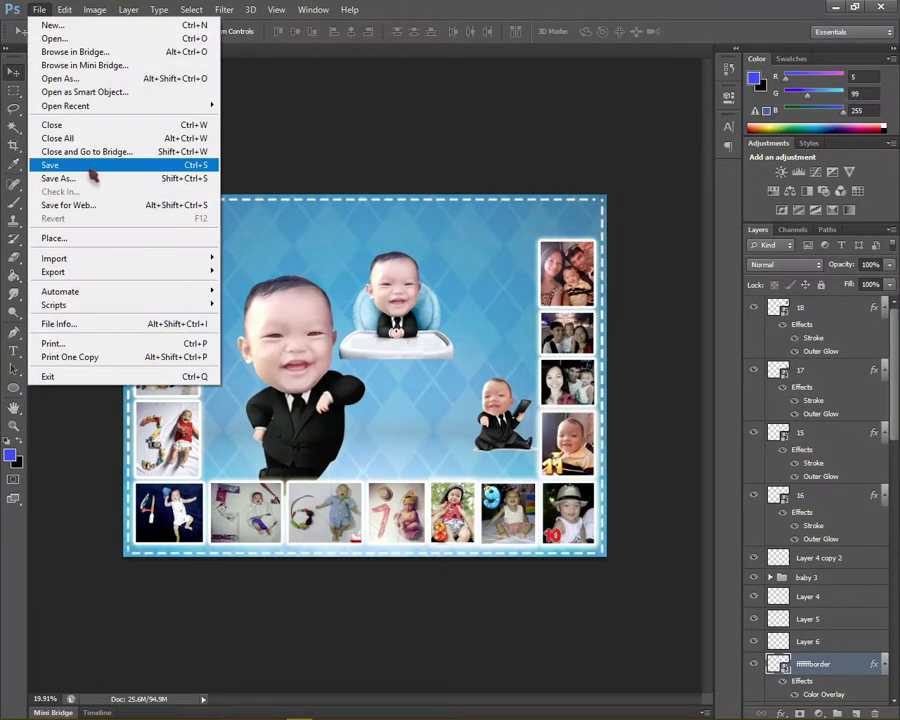
{"action": "left_click", "coordinate": [56, 236]}
Place the sdfe flag banner at the top-left and copy it rightward along the top edge
{"action": "double_click", "coordinate": [408, 318]}
{"action": "left_click_drag", "start_coordinate": [366, 360], "coordinate": [206, 196]}
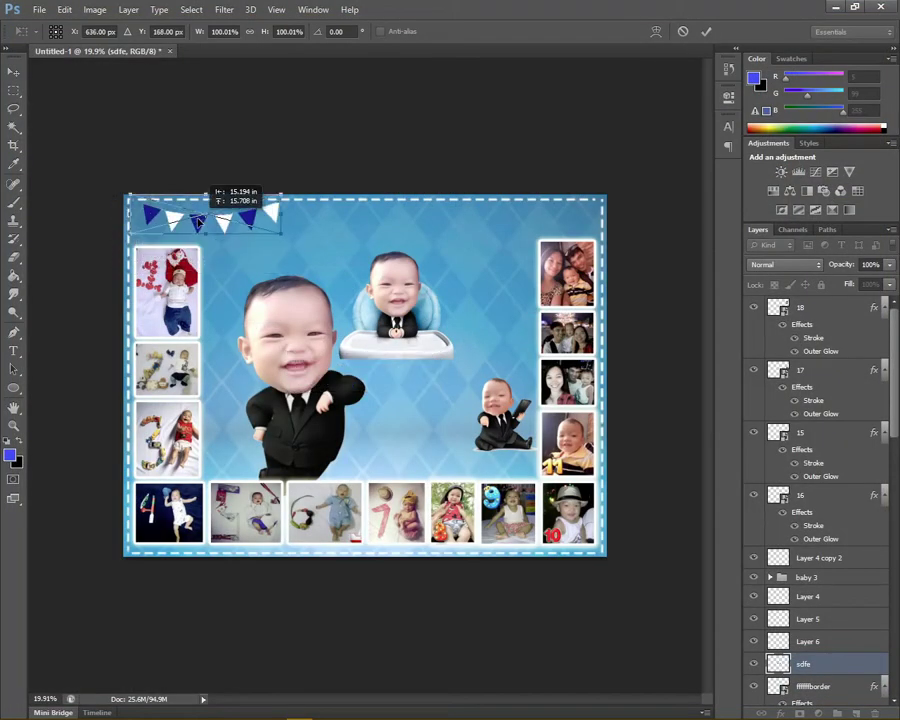
{"action": "key", "text": "Return"}
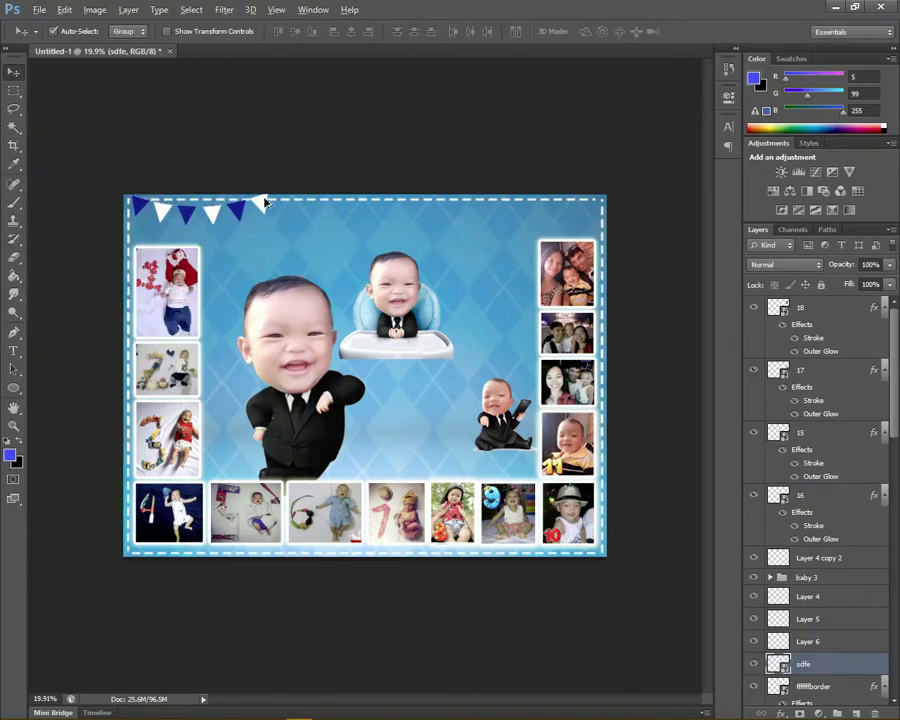
{"action": "mouse_move", "coordinate": [265, 203]}
{"action": "left_mouse_down"}
{"action": "mouse_move", "coordinate": [480, 214]}
{"action": "mouse_move", "coordinate": [538, 206]}
{"action": "left_mouse_up"}
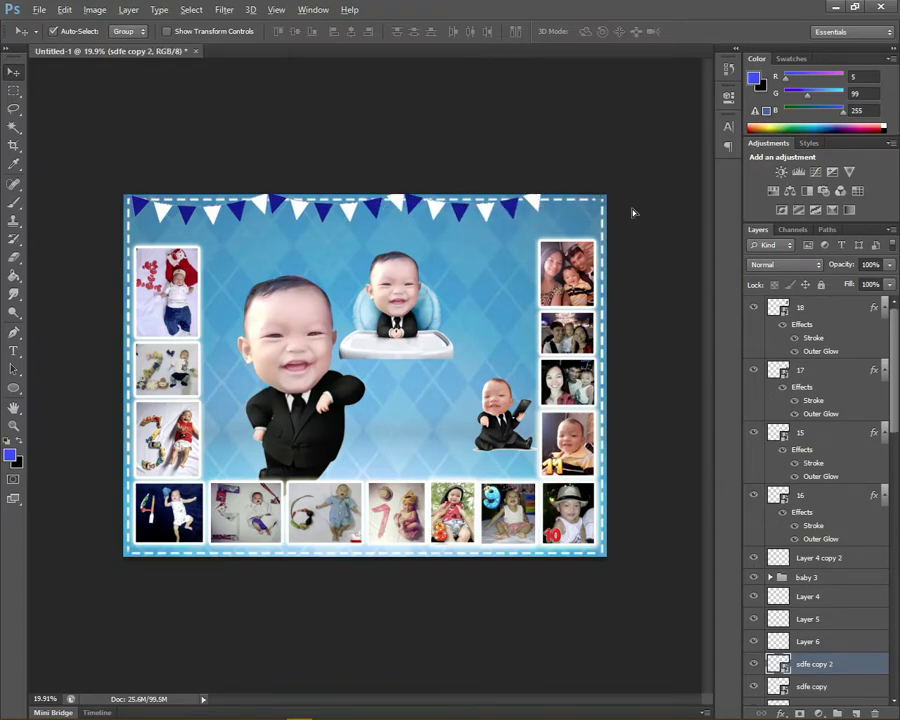
{"action": "left_click", "coordinate": [535, 206]}
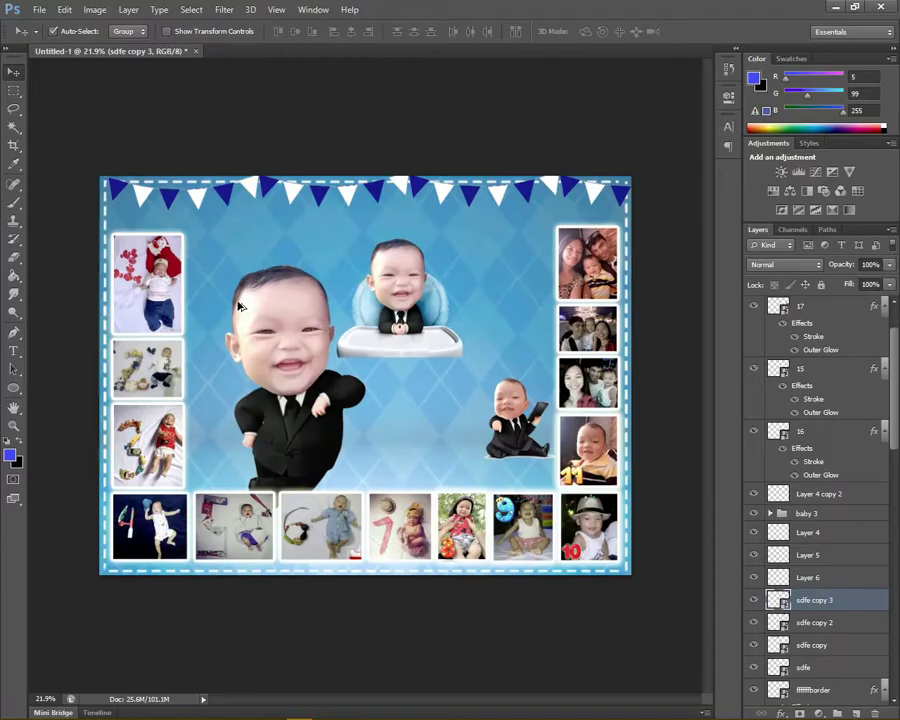
Place cupcake image 1 in the top-left corner
{"action": "left_click", "coordinate": [38, 9]}
{"action": "left_click", "coordinate": [54, 238]}
{"action": "double_click", "coordinate": [195, 88]}
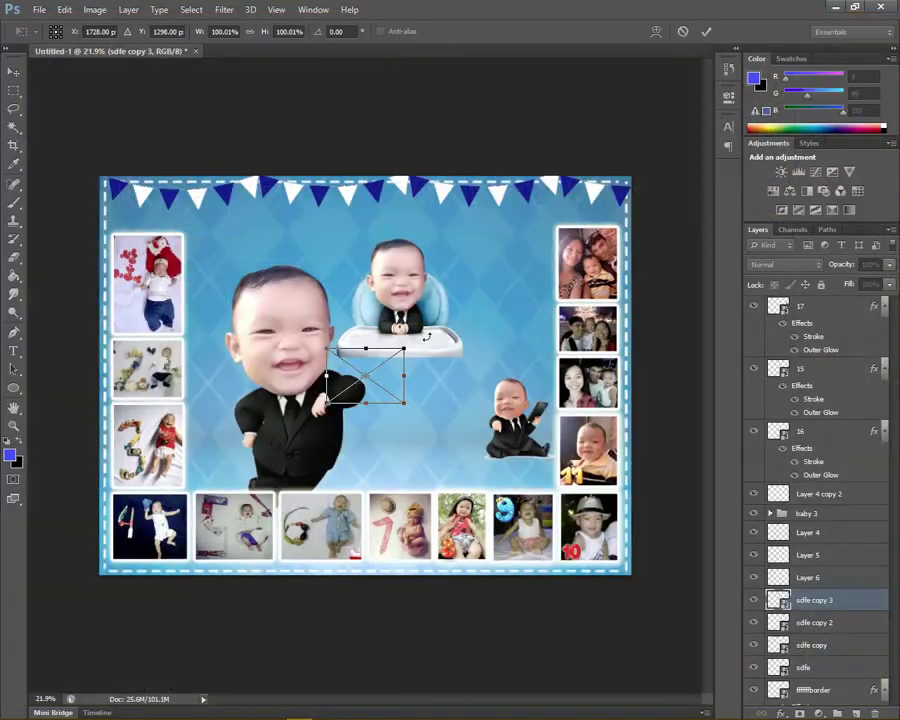
{"action": "key", "text": "Return"}
{"action": "left_click_drag", "start_coordinate": [370, 386], "coordinate": [158, 222]}
Place cupcake image 2 in the top-right corner and nudge the suited baby up-left
{"action": "left_click", "coordinate": [38, 9]}
{"action": "left_click", "coordinate": [54, 238]}
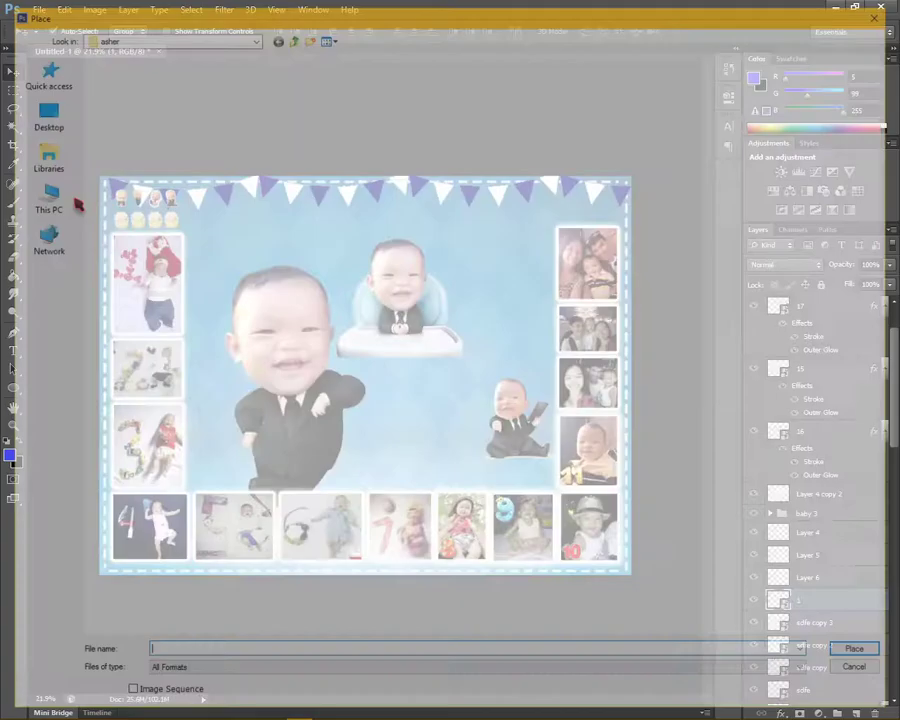
{"action": "double_click", "coordinate": [262, 86]}
{"action": "left_click_drag", "start_coordinate": [365, 378], "coordinate": [585, 195]}
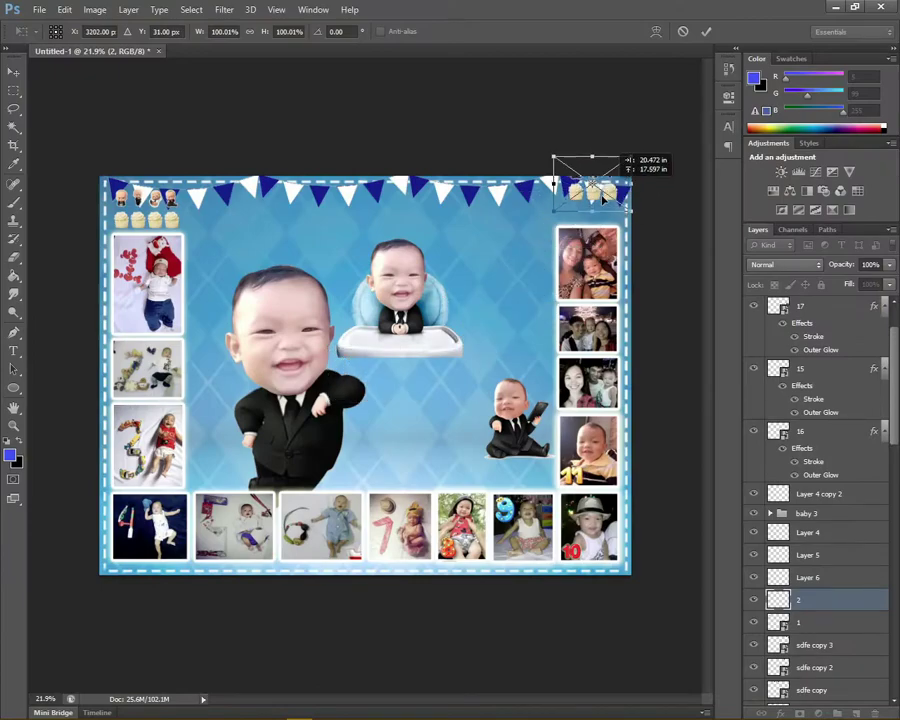
{"action": "key", "text": "Return"}
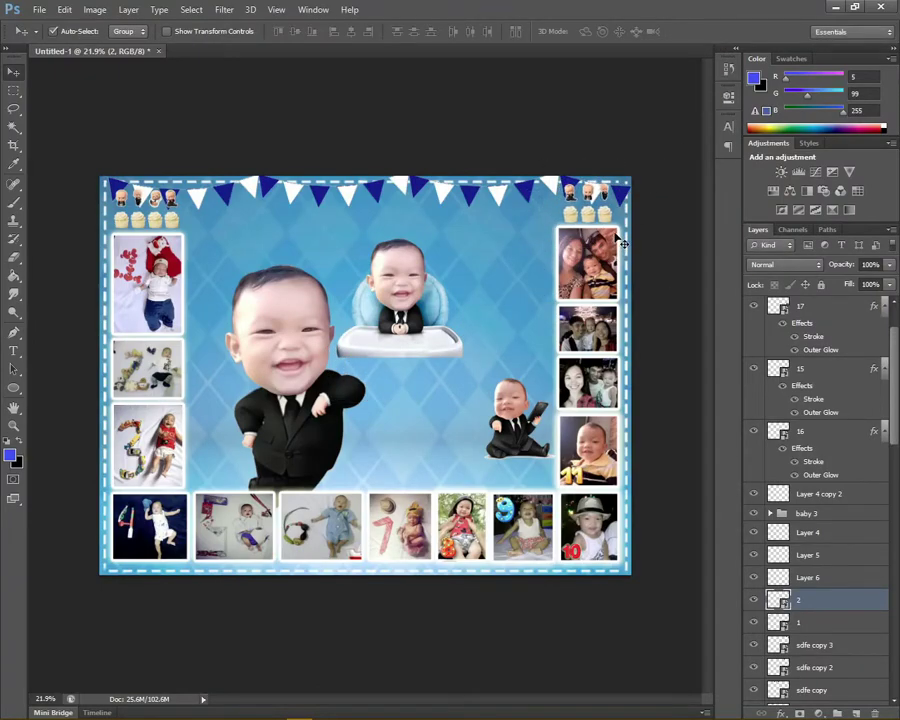
{"action": "left_click_drag", "start_coordinate": [305, 315], "coordinate": [277, 296]}
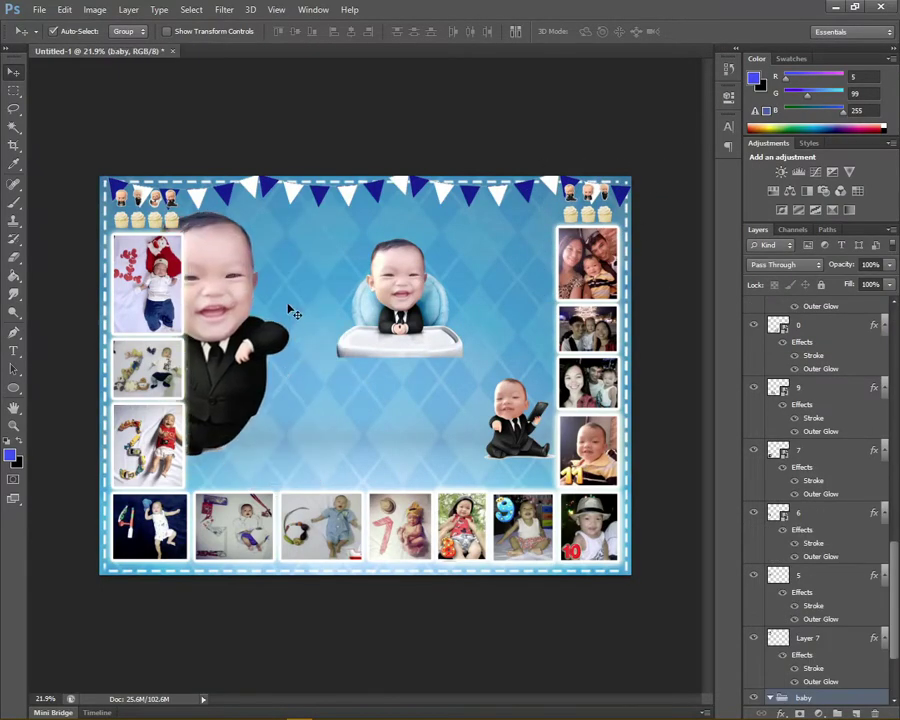
Push the big suited baby left behind the left photo column
{"action": "key", "text": "ctrl+t"}
{"action": "key", "text": "Escape"}
{"action": "left_click_drag", "start_coordinate": [290, 325], "coordinate": [180, 345]}
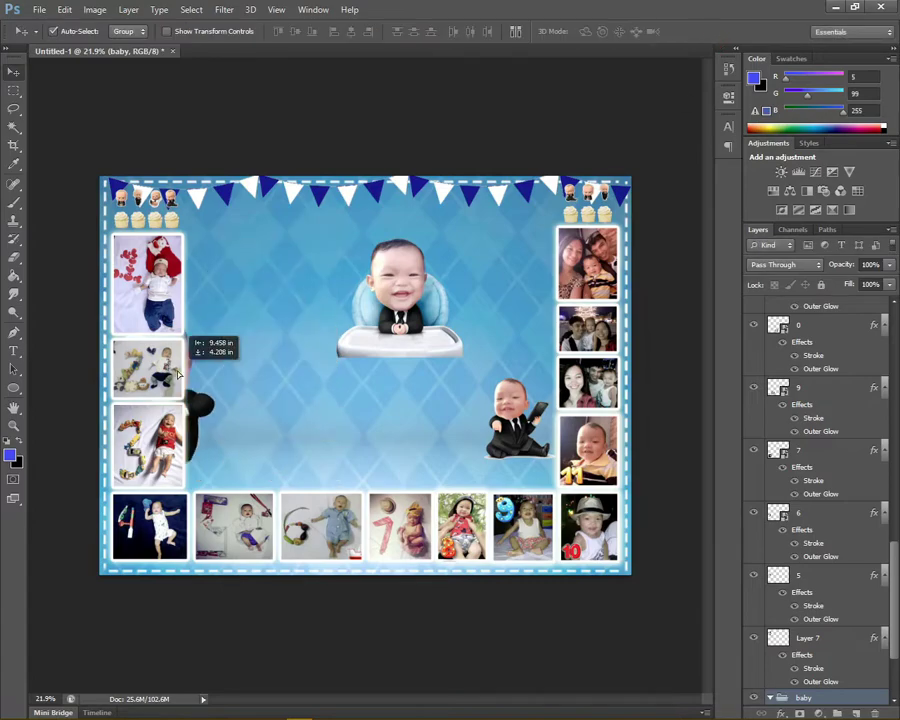
Move the baby 3 high-chair group down to the lower left of the poster
{"action": "left_click_drag", "start_coordinate": [540, 252], "coordinate": [423, 193]}
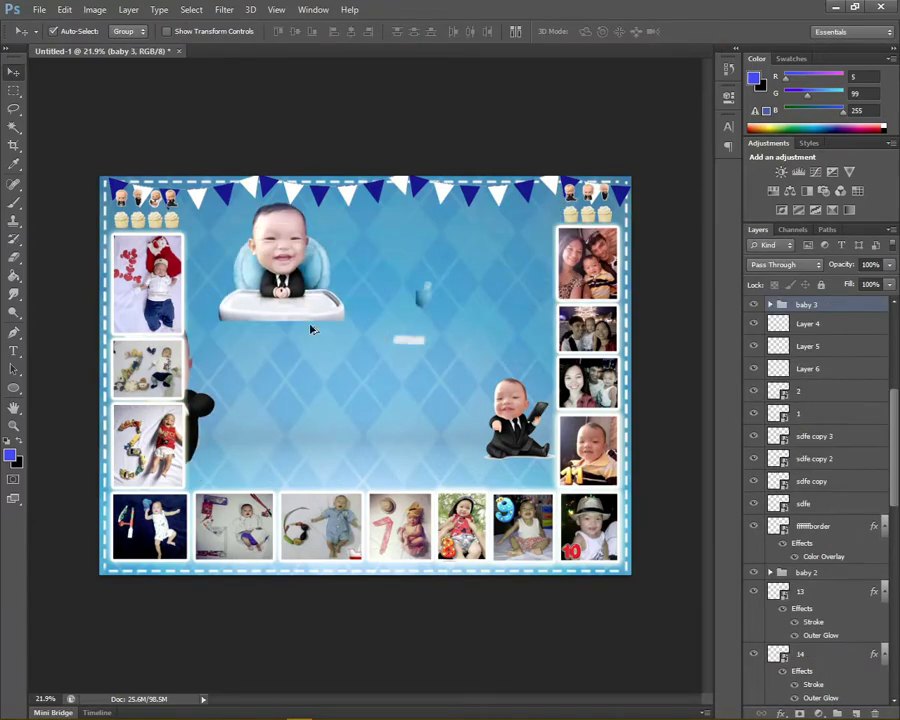
{"action": "scroll", "coordinate": [383, 317], "scroll_direction": "up", "scroll_amount": 3}
{"action": "left_click", "coordinate": [755, 370], "text": "shift"}
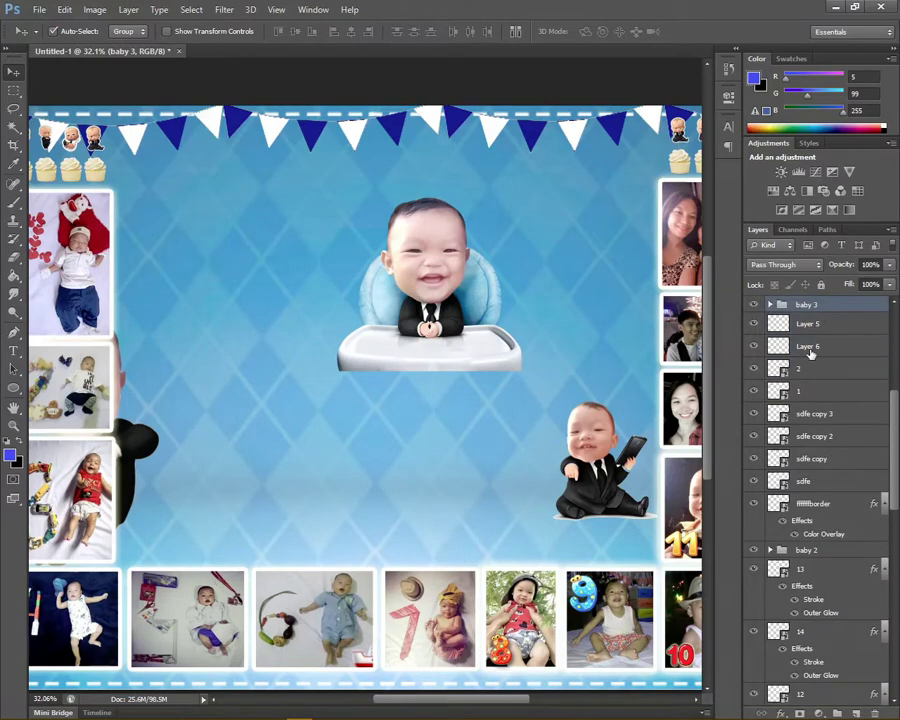
{"action": "left_click", "coordinate": [770, 304]}
{"action": "left_click_drag", "start_coordinate": [430, 290], "coordinate": [280, 385]}
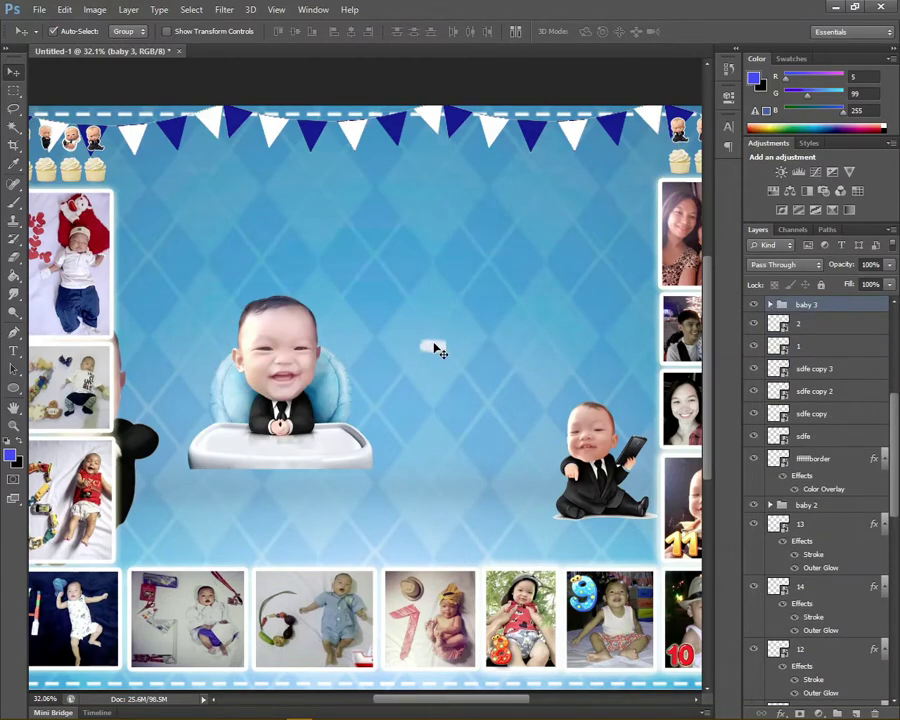
{"action": "key", "text": "ctrl+z"}
{"action": "key", "text": "ctrl+z"}
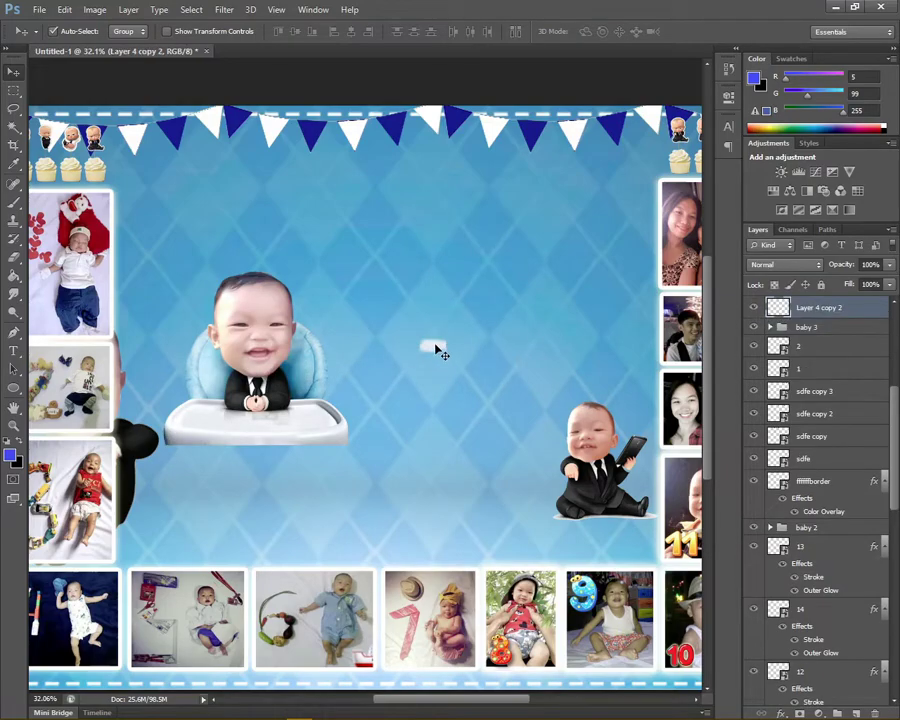
{"action": "scroll", "coordinate": [333, 419], "scroll_direction": "up", "scroll_amount": 2}
{"action": "key", "text": "ctrl+0"}
{"action": "key", "text": "ctrl+z"}
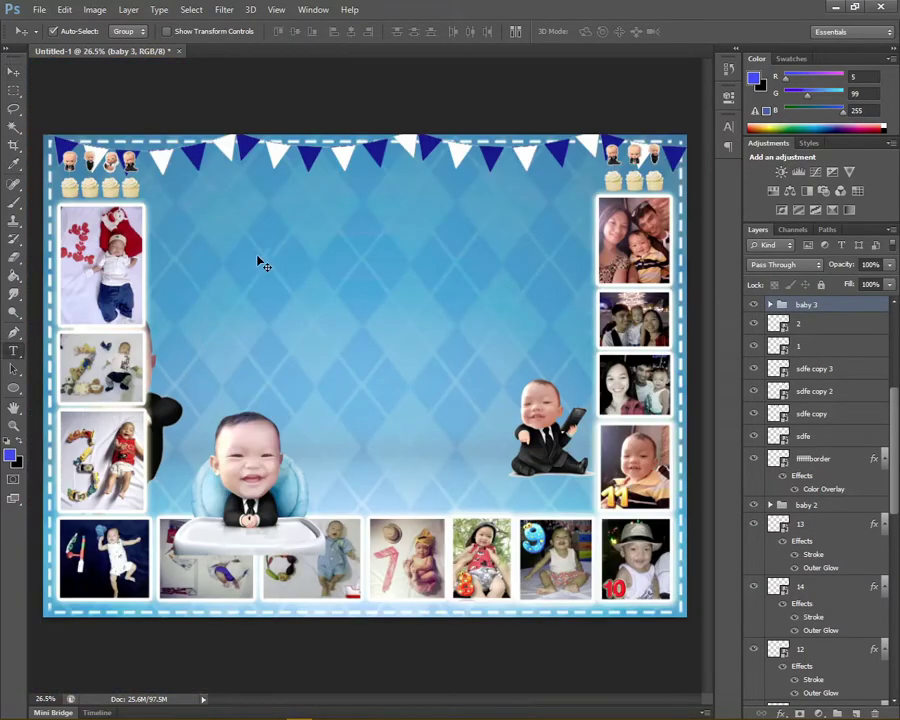
{"action": "key", "text": "t"}
{"action": "left_click", "coordinate": [258, 255]}
{"action": "type", "text": "THE"}
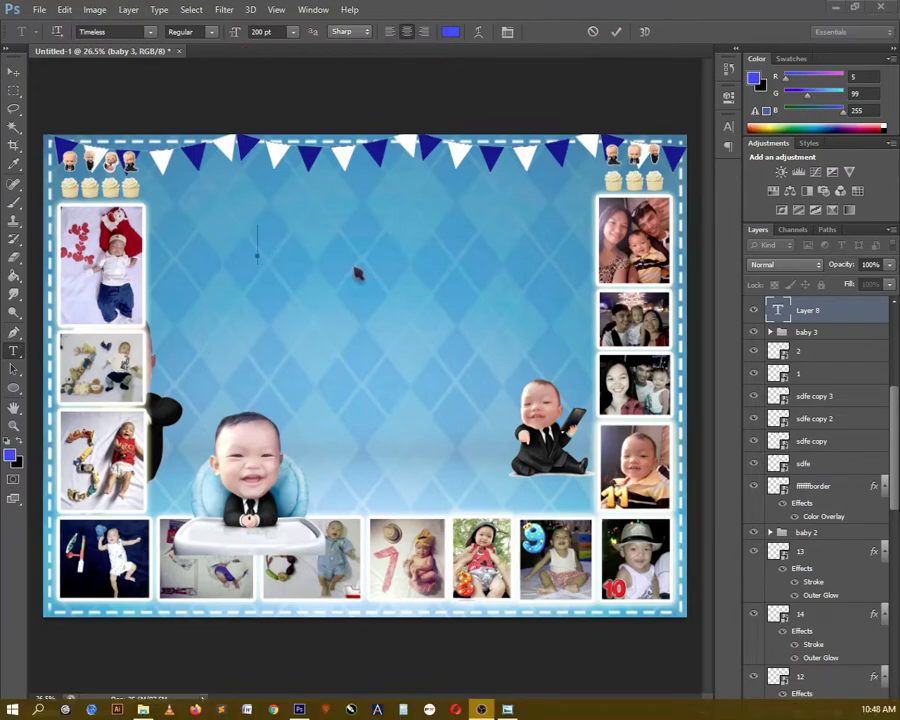
Set the THE title's font to Boss Baby
{"action": "left_click", "coordinate": [150, 31]}
{"action": "scroll", "coordinate": [172, 96], "scroll_direction": "up", "scroll_amount": 3}
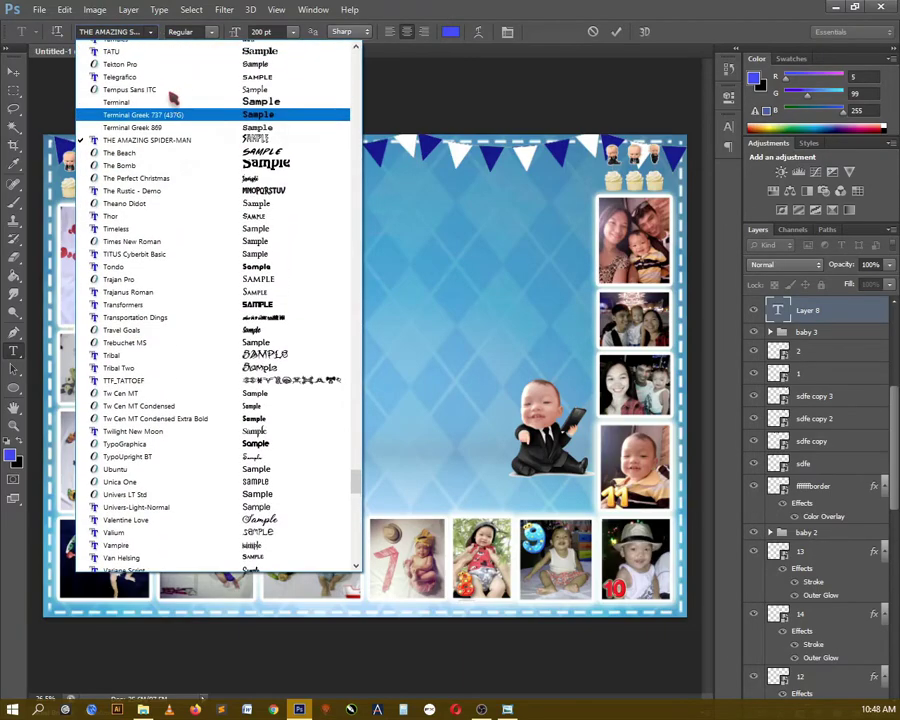
{"action": "scroll", "coordinate": [178, 104], "scroll_direction": "up", "scroll_amount": 2}
{"action": "left_click", "coordinate": [133, 31]}
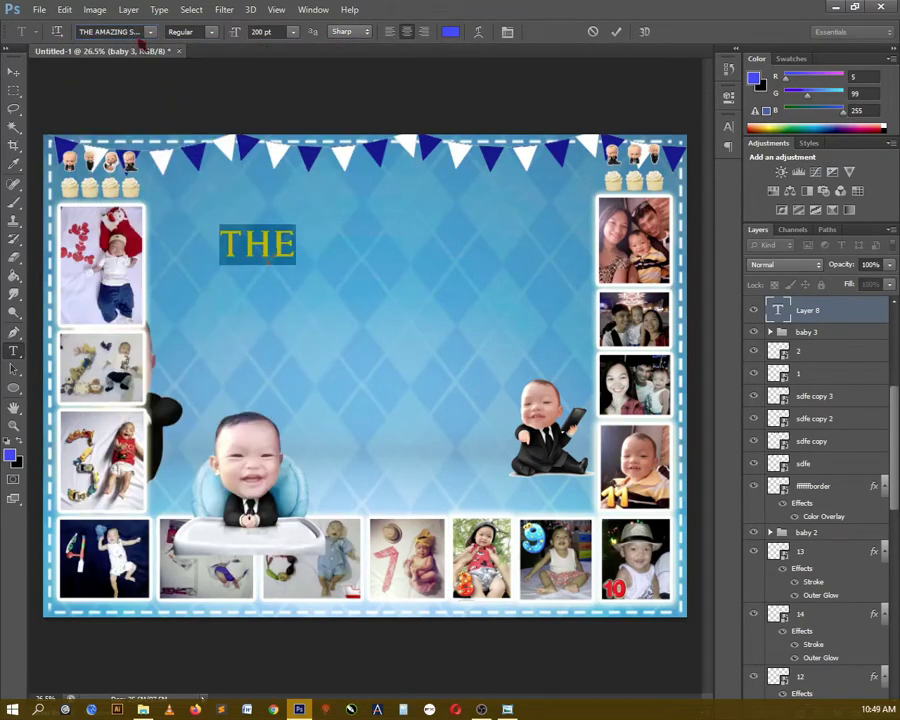
{"action": "left_click", "coordinate": [150, 31]}
{"action": "scroll", "coordinate": [200, 300], "scroll_direction": "up", "scroll_amount": 20}
{"action": "scroll", "coordinate": [220, 400], "scroll_direction": "down", "scroll_amount": 5}
{"action": "scroll", "coordinate": [240, 477], "scroll_direction": "down", "scroll_amount": 5}
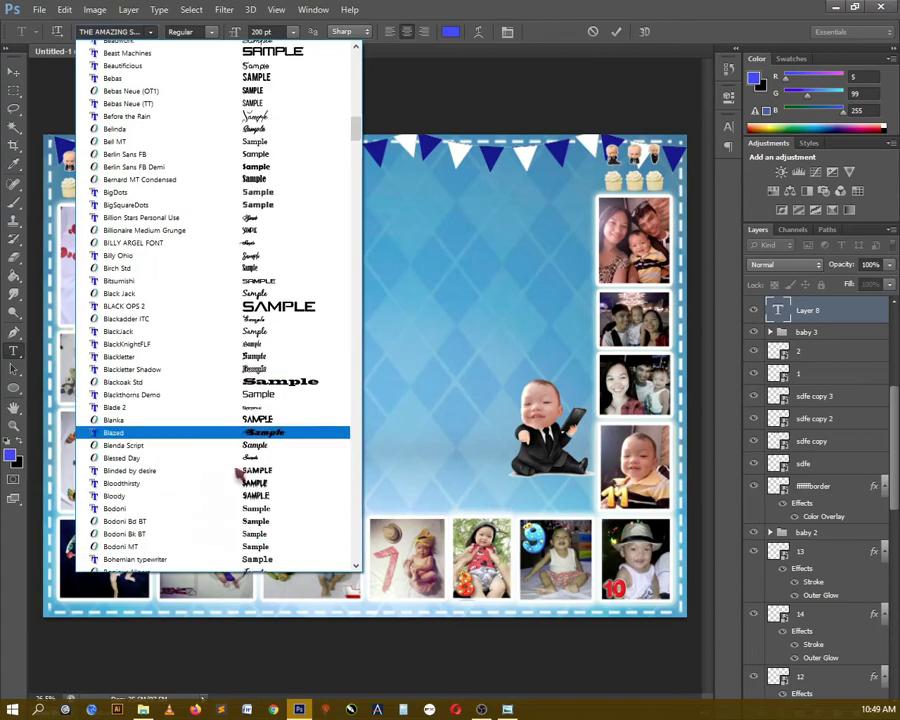
{"action": "scroll", "coordinate": [240, 477], "scroll_direction": "down", "scroll_amount": 4}
{"action": "left_click", "coordinate": [160, 514]}
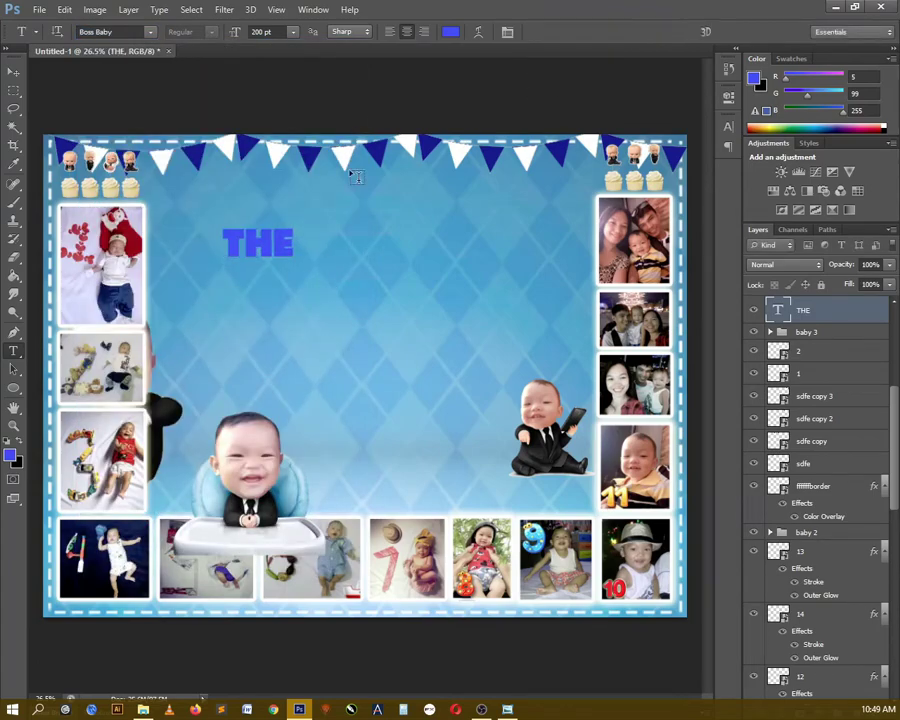
Nudge the THE title slightly and select its text for editing
{"action": "key", "text": "v"}
{"action": "left_click_drag", "start_coordinate": [262, 254], "coordinate": [257, 251]}
{"action": "key", "text": "t"}
{"action": "left_click", "coordinate": [261, 240]}
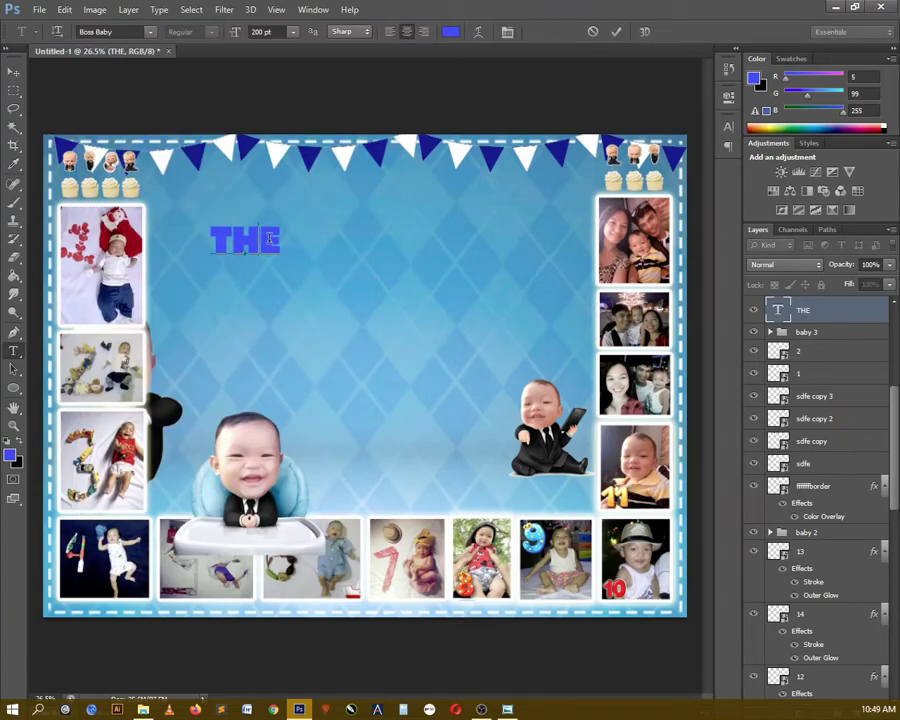
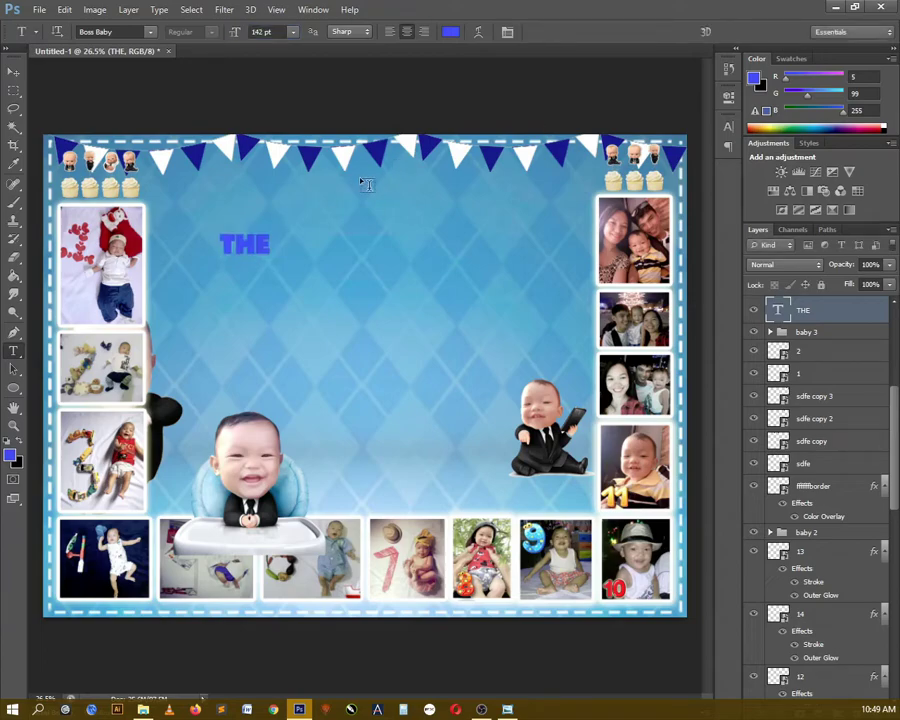
Add a BOSS BABY line at the larger title size, placed directly under THE
{"action": "left_click", "coordinate": [229, 268]}
{"action": "type", "text": "BOSS"}
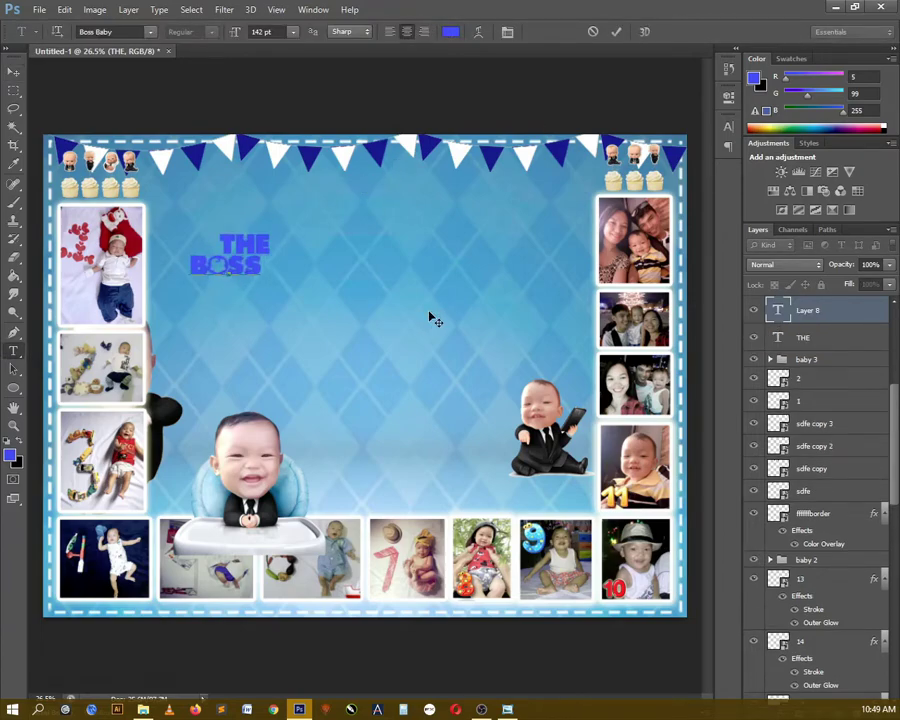
{"action": "type", "text": "BABY"}
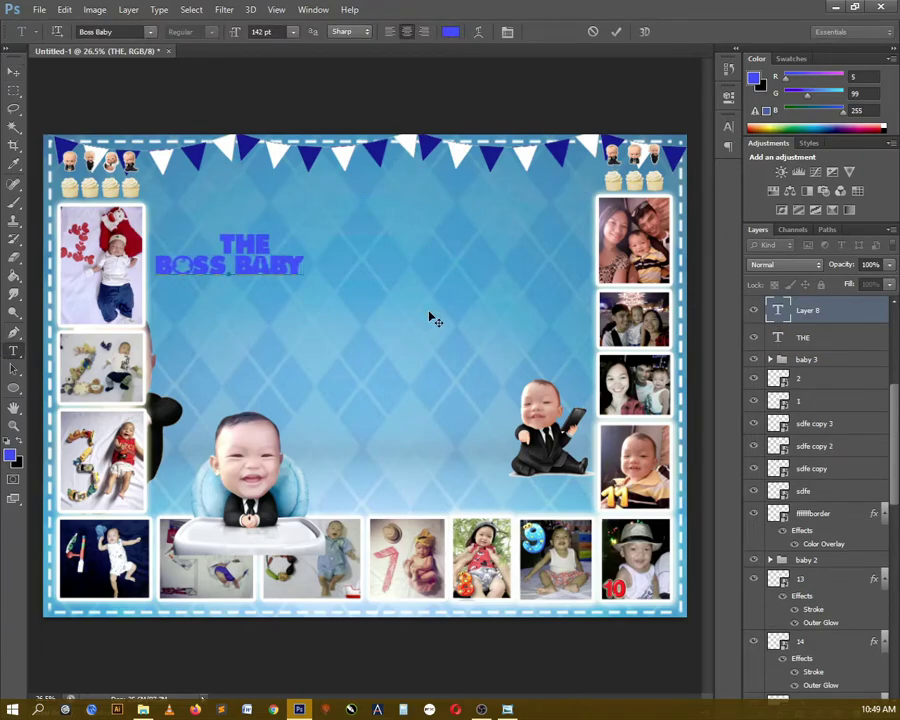
{"action": "key", "text": "ctrl+shift+l"}
{"action": "left_click", "coordinate": [267, 31]}
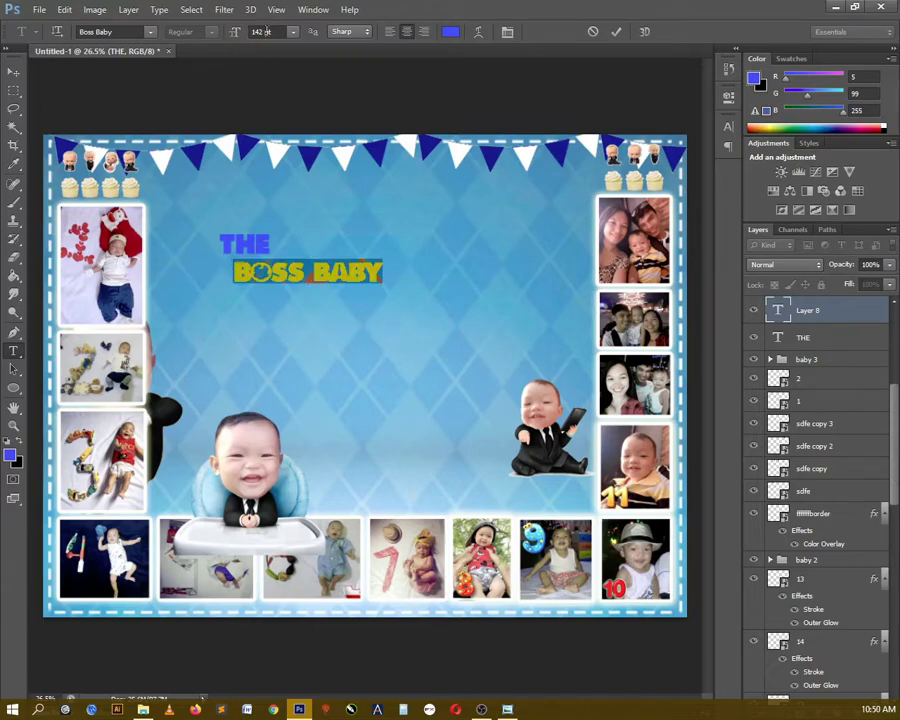
{"action": "type", "text": "2"}
{"action": "key", "text": "Return"}
{"action": "key", "text": "v"}
{"action": "left_click_drag", "start_coordinate": [287, 264], "coordinate": [327, 279]}
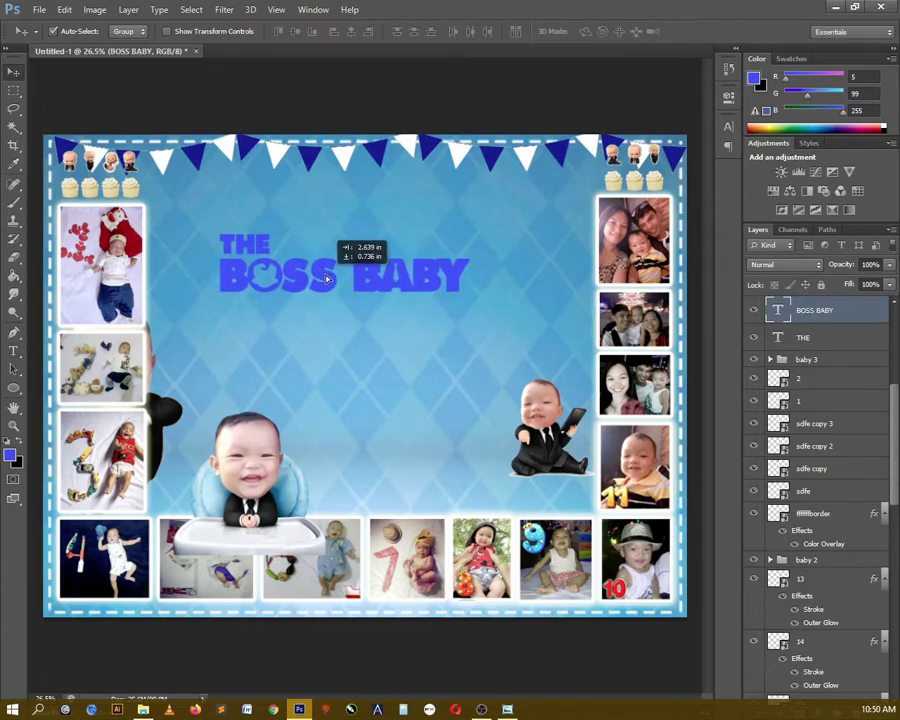
Add the child's name line under BOSS BABY, shift it right, and start a line below
{"action": "key", "text": "t"}
{"action": "left_click", "coordinate": [238, 315]}
{"action": "type", "text": "EDNEAL"}
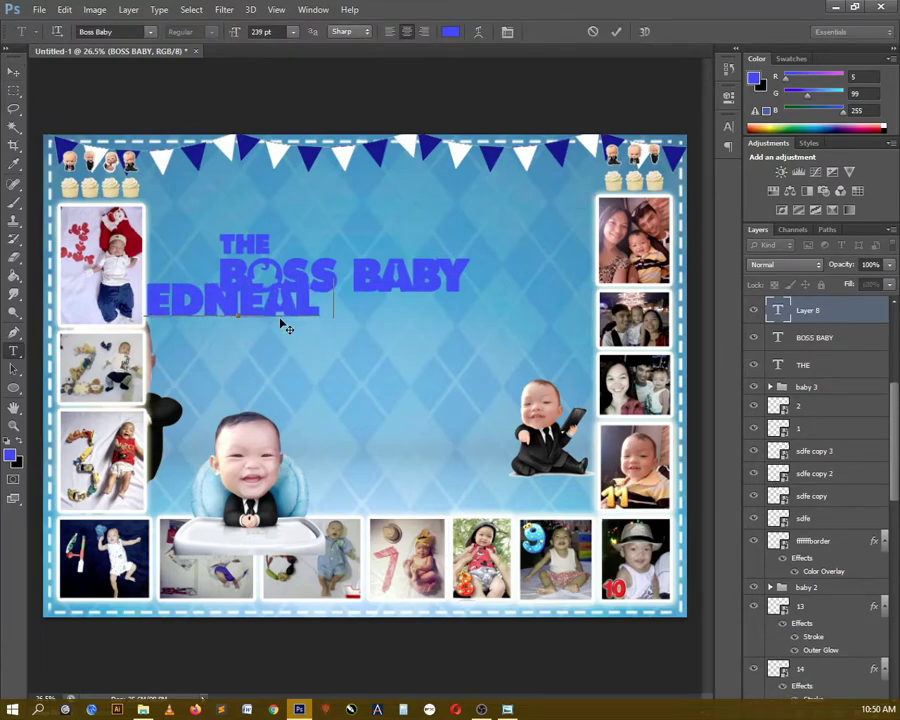
{"action": "type", "text": "ASHER"}
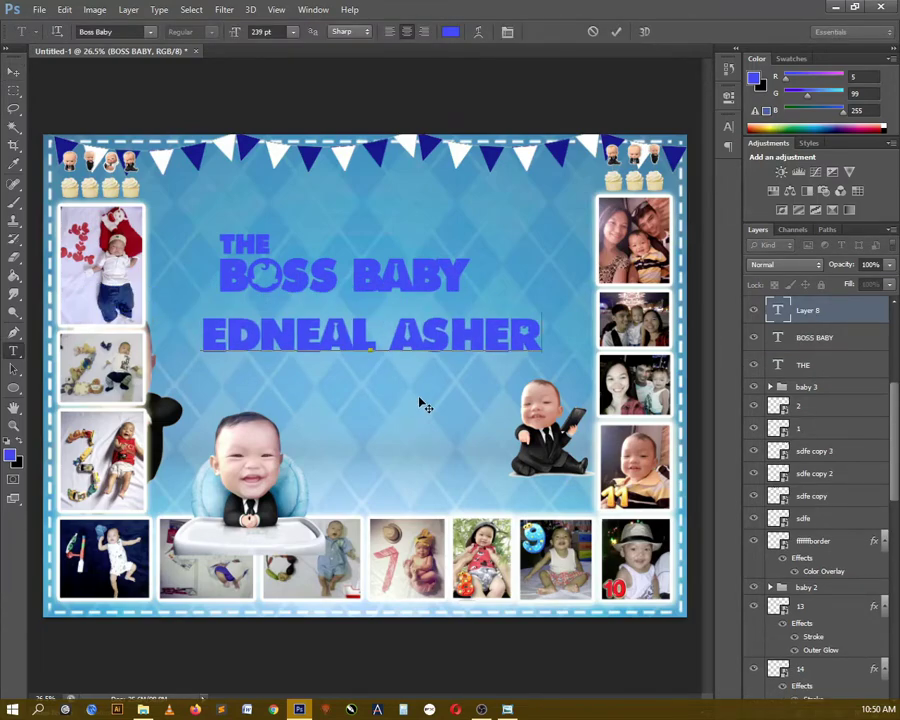
{"action": "key", "text": "ctrl+a"}
{"action": "left_click", "coordinate": [234, 33]}
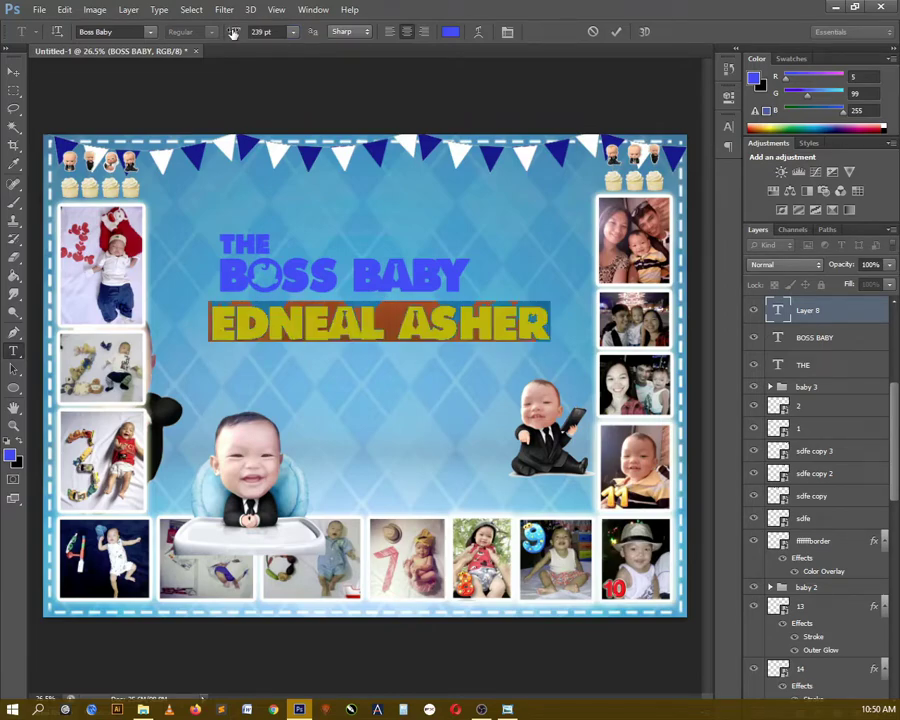
{"action": "left_click", "coordinate": [616, 31]}
{"action": "key", "text": "ctrl+t"}
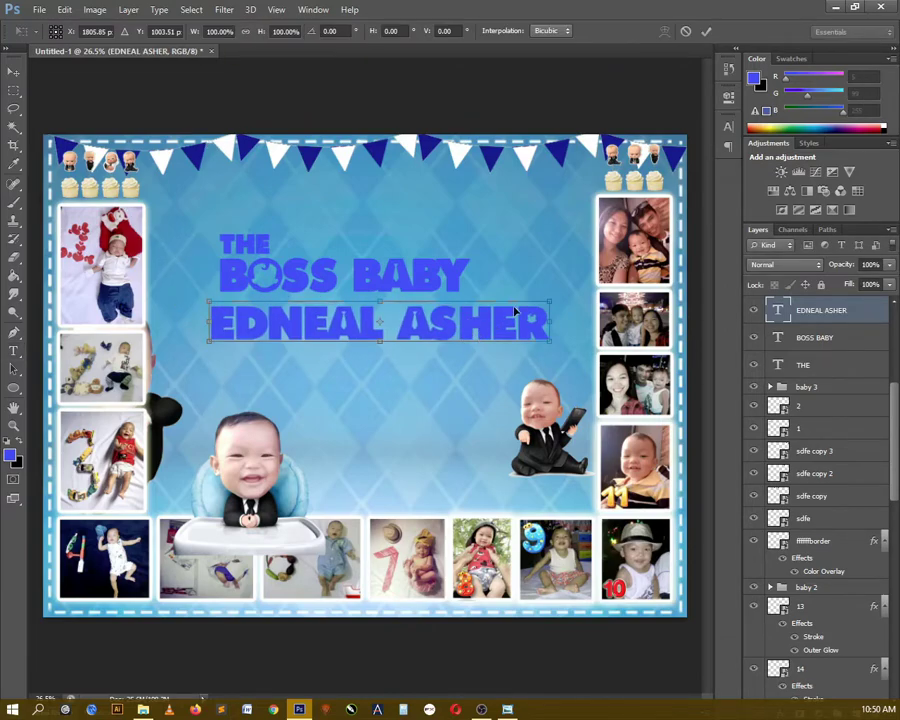
{"action": "left_click_drag", "start_coordinate": [554, 345], "coordinate": [511, 323]}
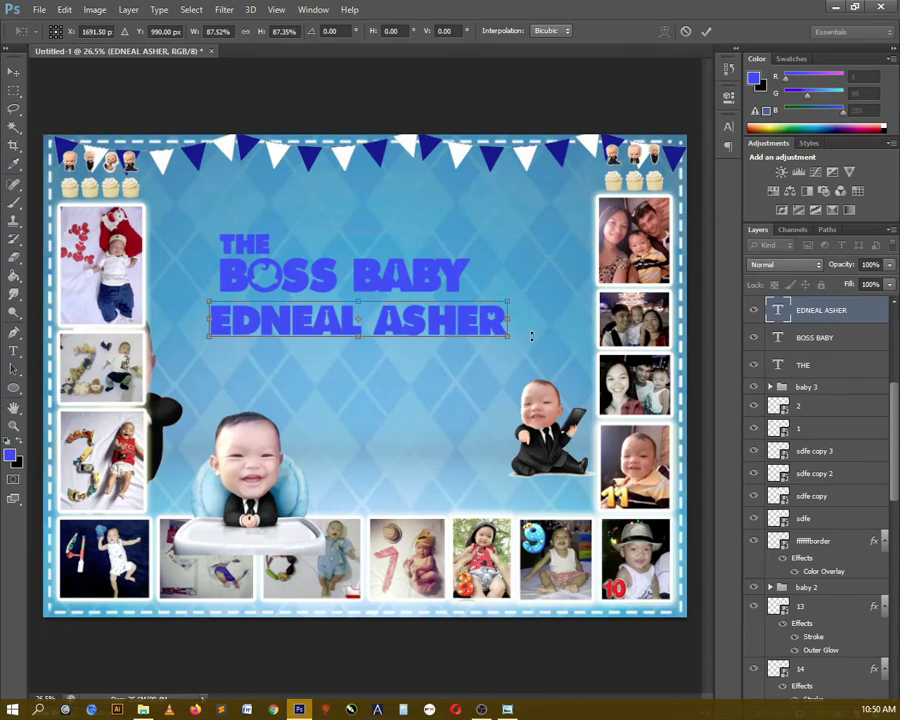
{"action": "key", "text": "t"}
{"action": "left_click", "coordinate": [528, 277]}
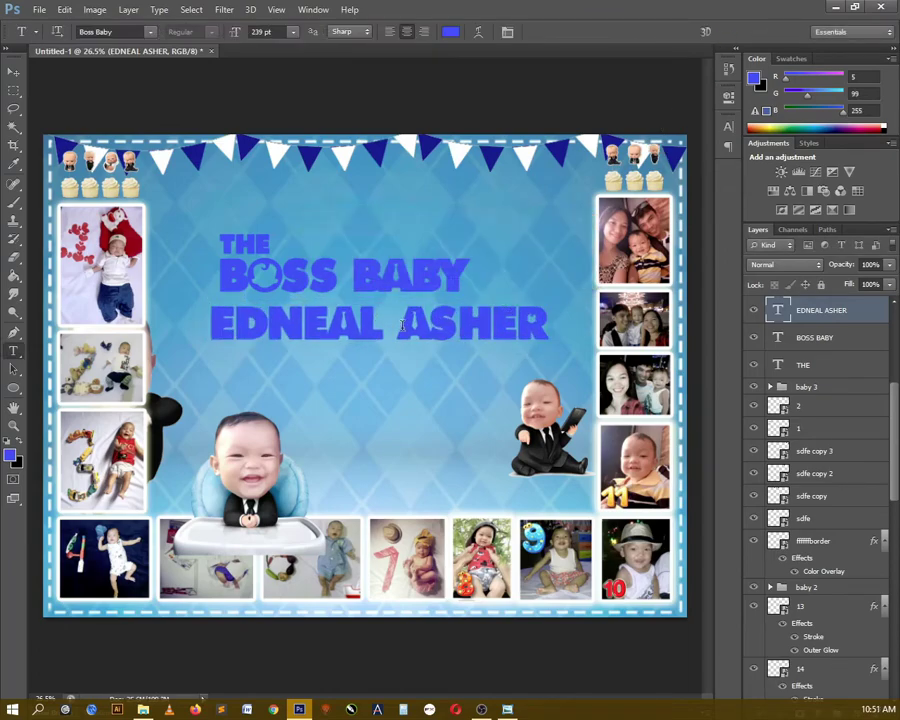
{"action": "key", "text": "v"}
{"action": "left_click_drag", "start_coordinate": [403, 325], "coordinate": [418, 326]}
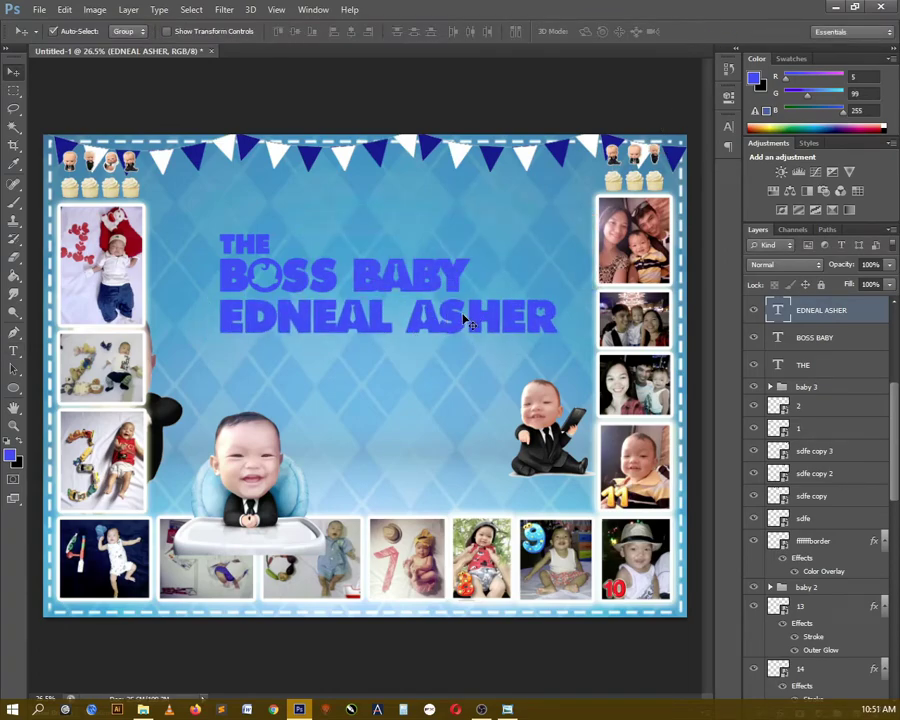
{"action": "left_click", "coordinate": [321, 362]}
{"action": "type", "text": "1ST"}
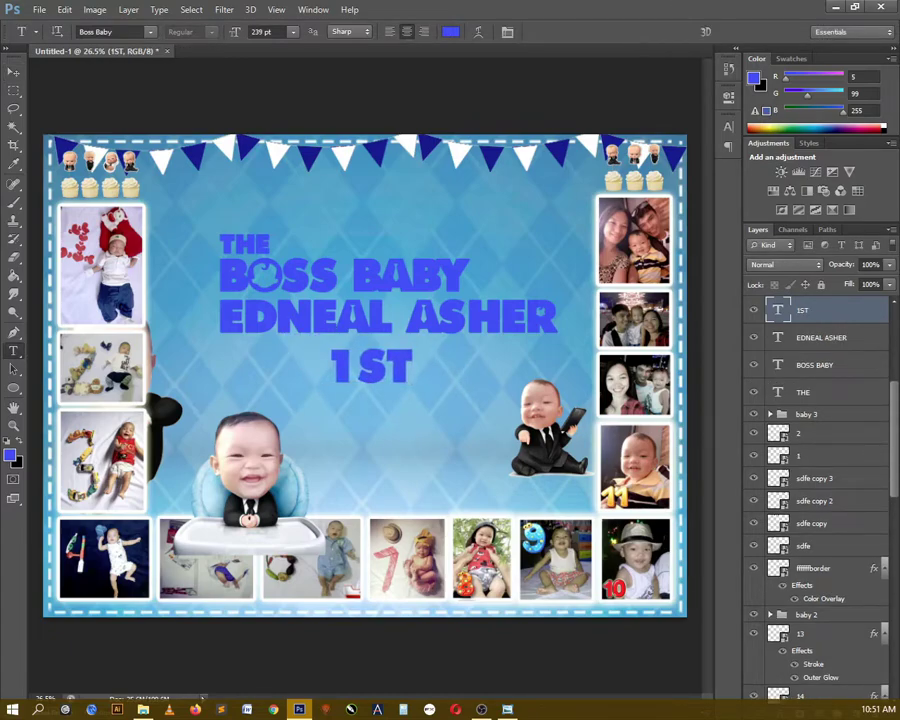
Add BIRTHDAY at 239 pt and move it left beneath 1ST
{"action": "left_click", "coordinate": [354, 432]}
{"action": "type", "text": "B"}
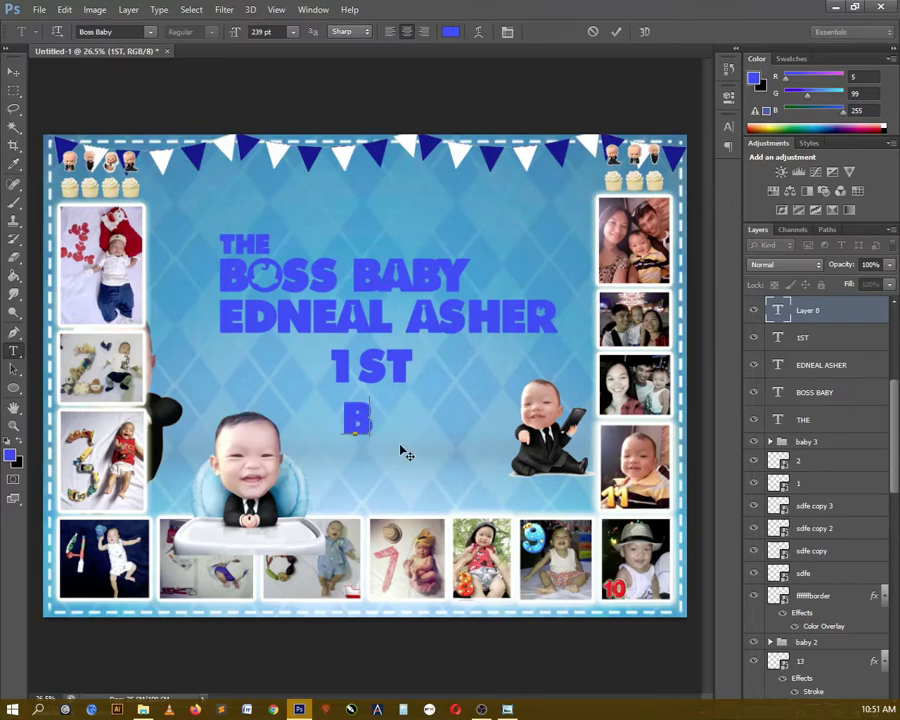
{"action": "type", "text": "IRTHDAY"}
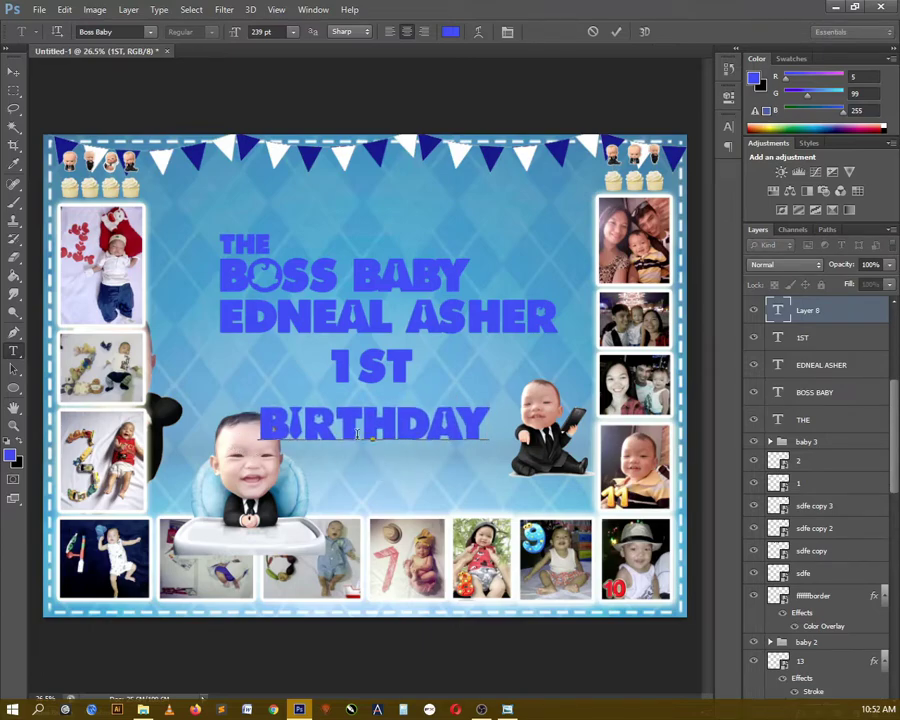
{"action": "double_click", "coordinate": [357, 433]}
{"action": "left_click", "coordinate": [258, 32]}
{"action": "type", "text": "12"}
{"action": "key", "text": "Return"}
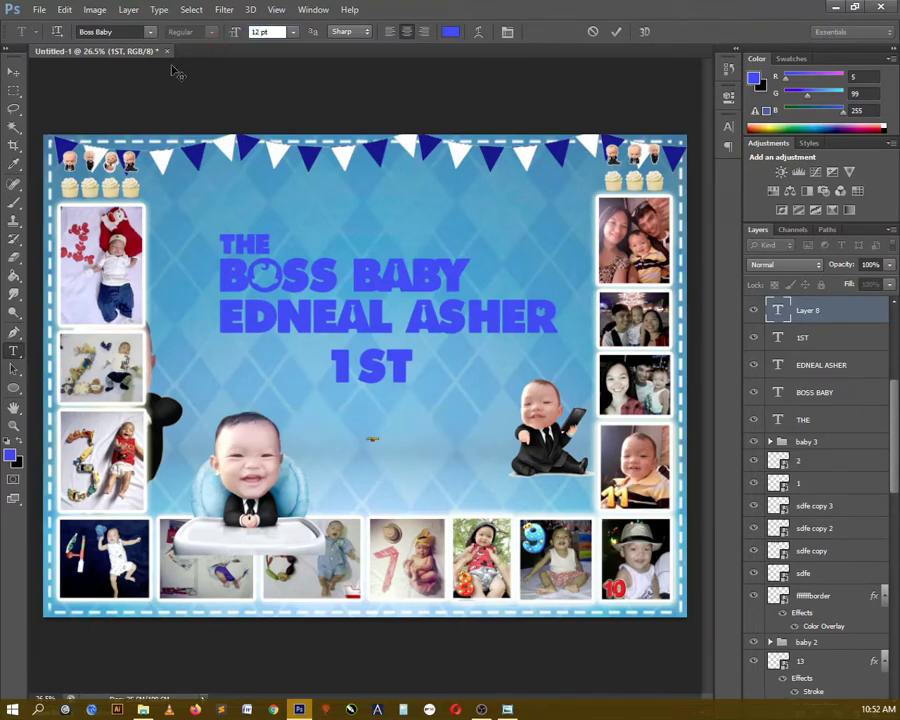
{"action": "type", "text": "124"}
{"action": "key", "text": "Return"}
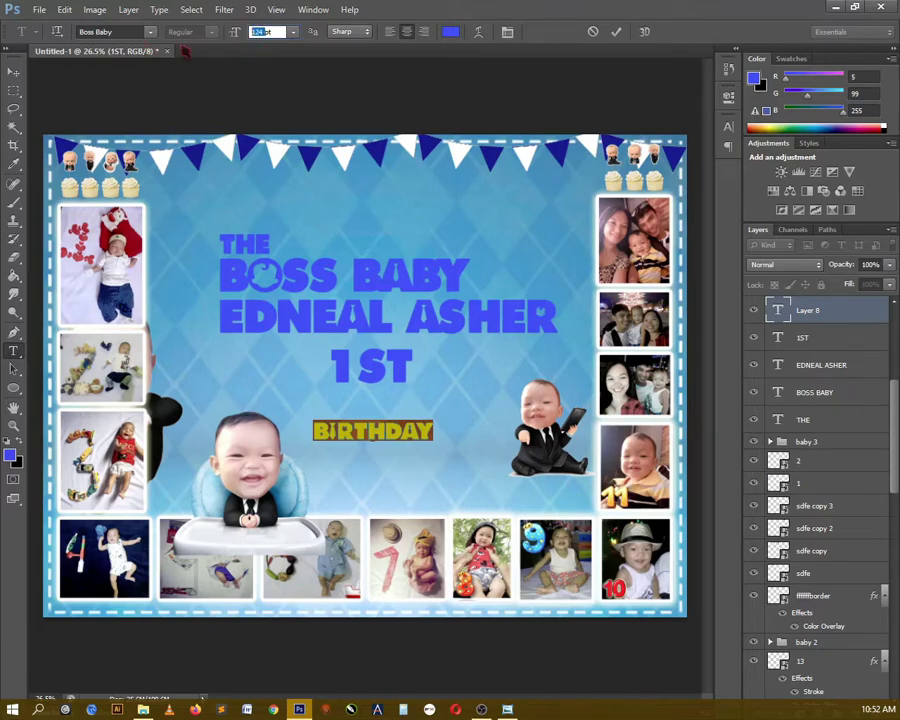
{"action": "type", "text": "239"}
{"action": "key", "text": "Return"}
{"action": "key", "text": "ctrl+Return"}
{"action": "key", "text": "v"}
{"action": "left_click_drag", "start_coordinate": [388, 424], "coordinate": [350, 433]}
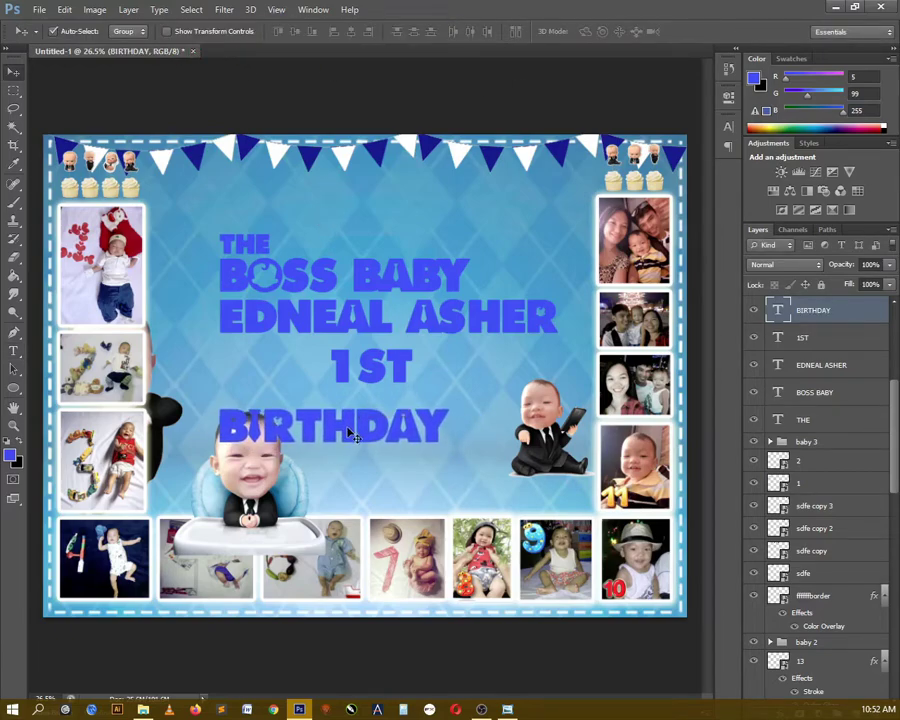
Add JANUARY 29 2020 at 30 pt and position it under BIRTHDAY
{"action": "key", "text": "t"}
{"action": "left_click", "coordinate": [383, 508]}
{"action": "type", "text": "JANUARY"}
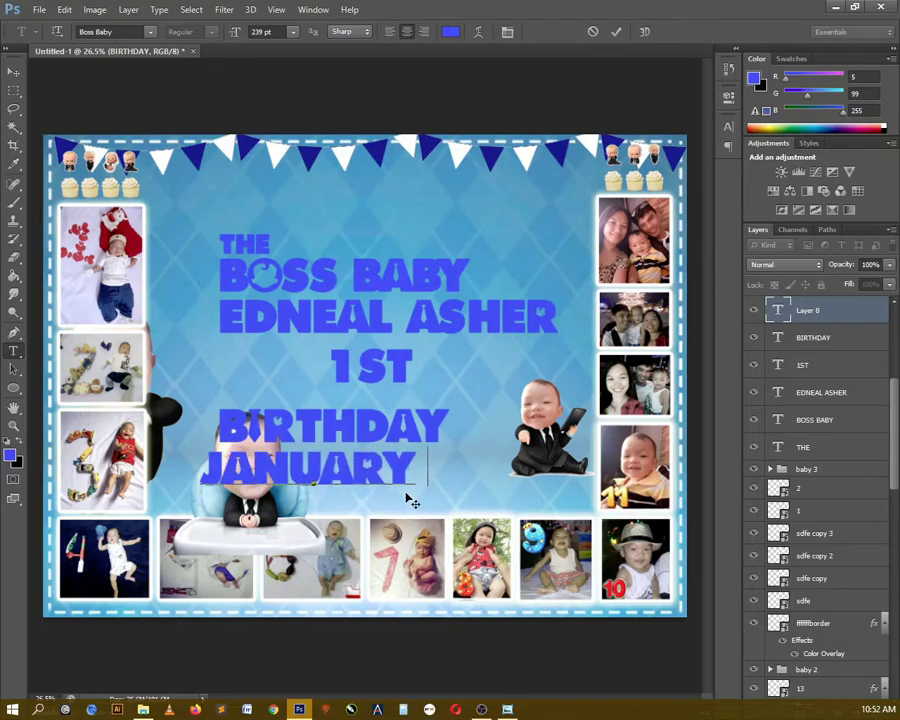
{"action": "type", "text": " 29 2020"}
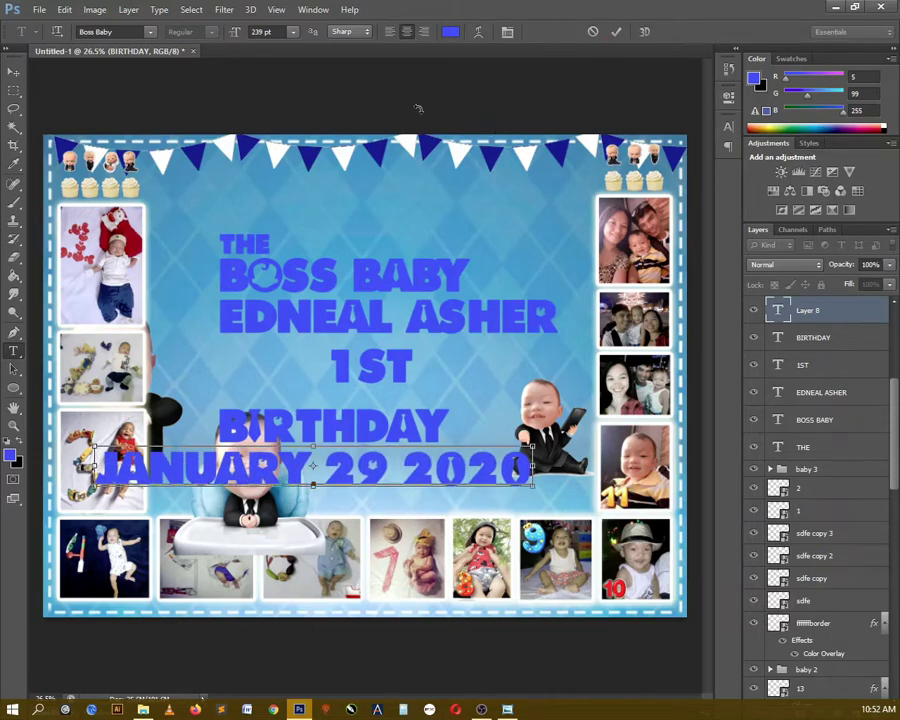
{"action": "key", "text": "ctrl+a"}
{"action": "left_click", "coordinate": [270, 32]}
{"action": "type", "text": "30"}
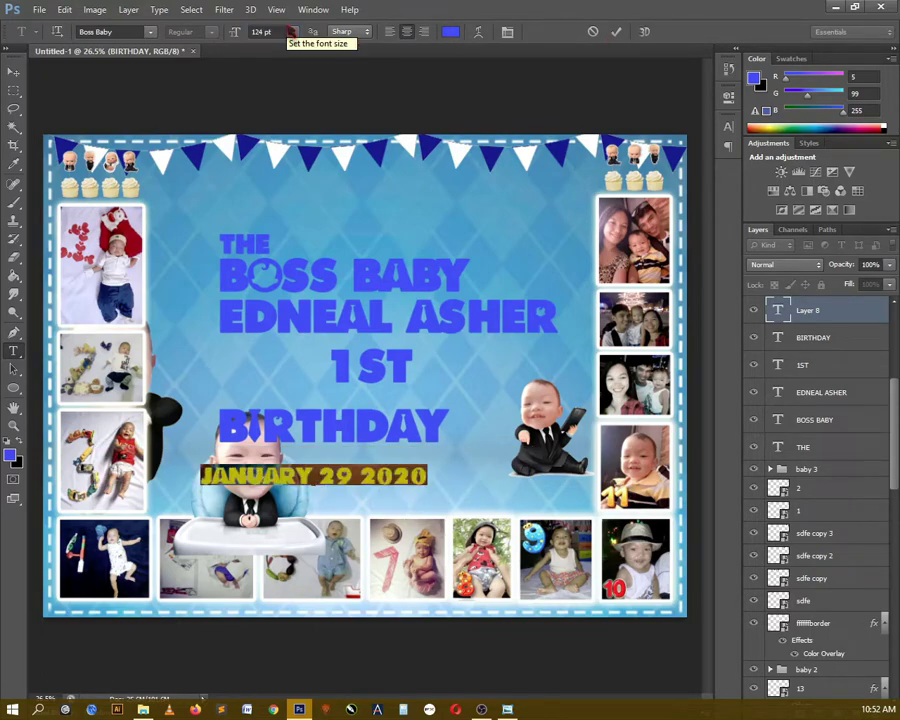
{"action": "key", "text": "ctrl+Return"}
{"action": "key", "text": "v"}
{"action": "mouse_move", "coordinate": [260, 473]}
{"action": "left_mouse_down"}
{"action": "mouse_move", "coordinate": [278, 480]}
{"action": "mouse_move", "coordinate": [282, 471]}
{"action": "left_mouse_up"}
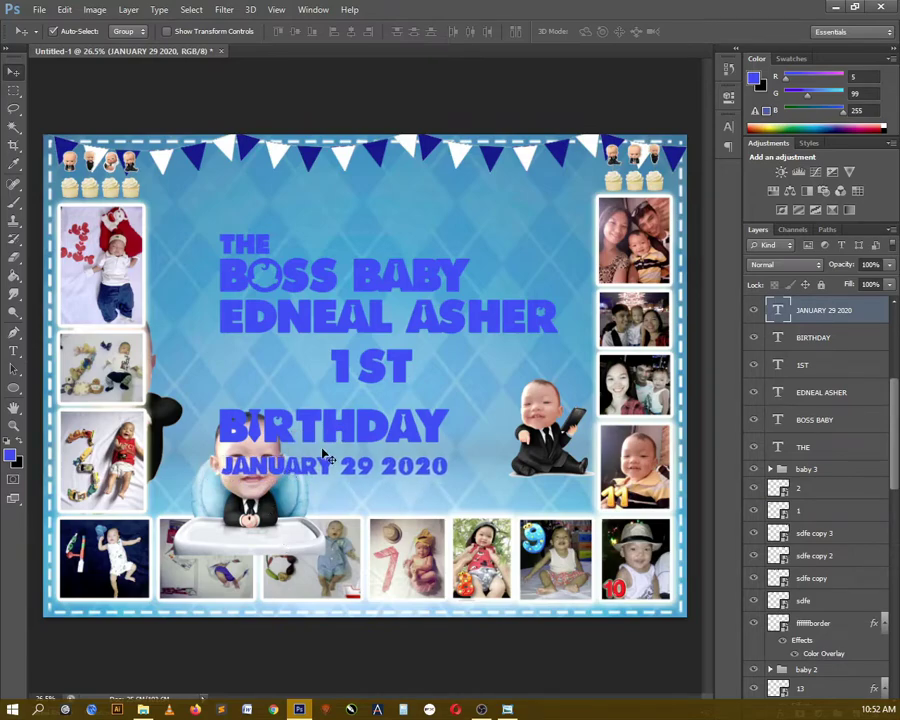
{"action": "mouse_move", "coordinate": [360, 368]}
{"action": "left_mouse_down"}
{"action": "mouse_move", "coordinate": [231, 380]}
{"action": "mouse_move", "coordinate": [242, 352]}
{"action": "mouse_move", "coordinate": [243, 360]}
{"action": "left_mouse_up"}
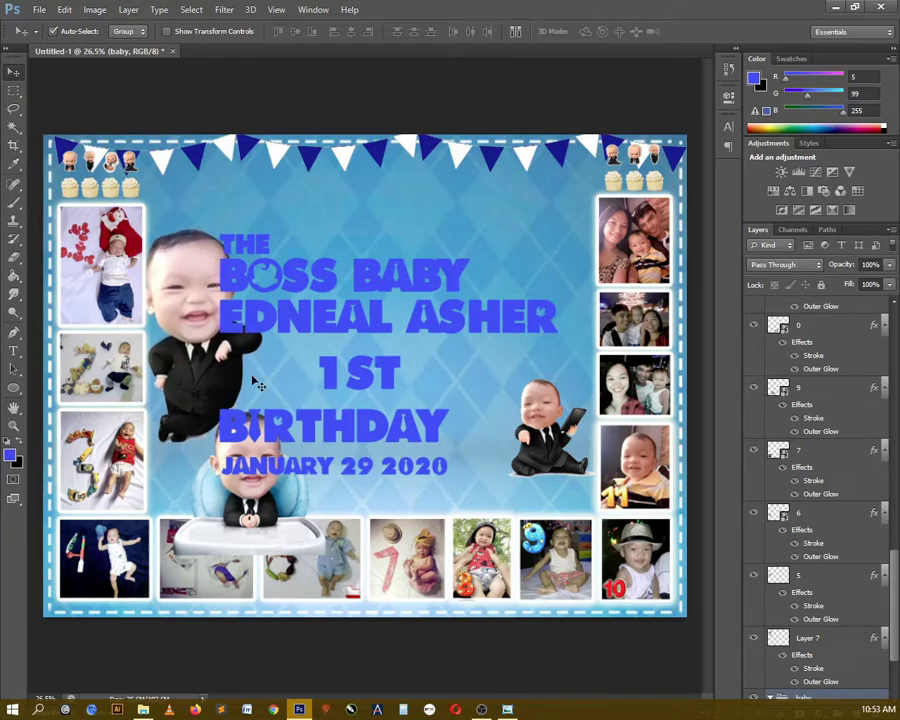
Shift the upper title lines up and right, and move 1ST left
{"action": "left_click", "coordinate": [267, 316]}
{"action": "left_click_drag", "start_coordinate": [307, 321], "coordinate": [328, 307]}
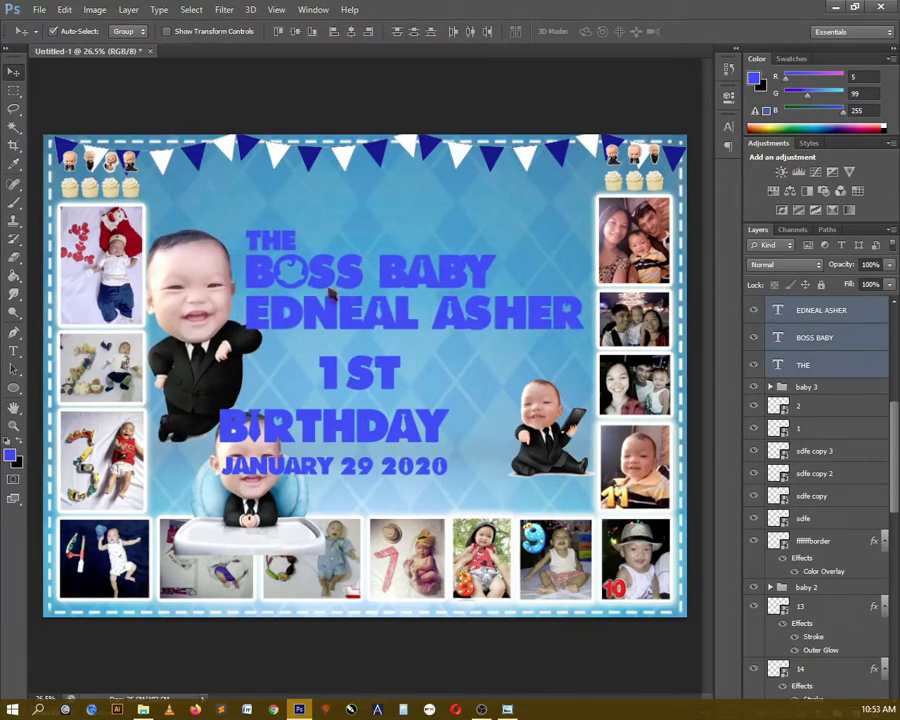
{"action": "left_click_drag", "start_coordinate": [346, 382], "coordinate": [293, 372]}
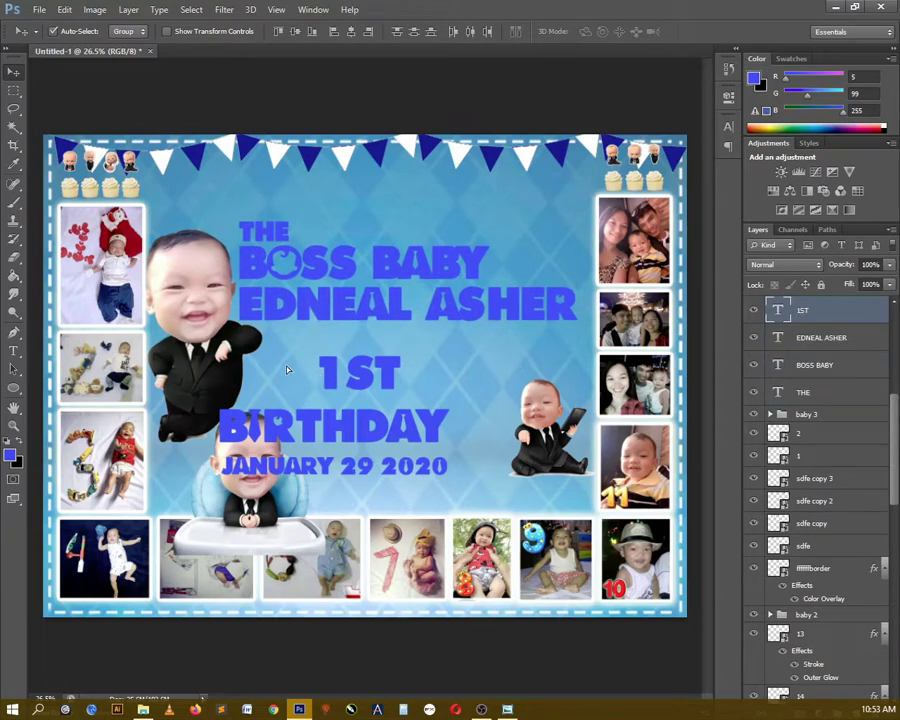
Restyle 1ST in Broadway, enlarge it to about double size between the name and BIRTHDAY
{"action": "double_click", "coordinate": [293, 372]}
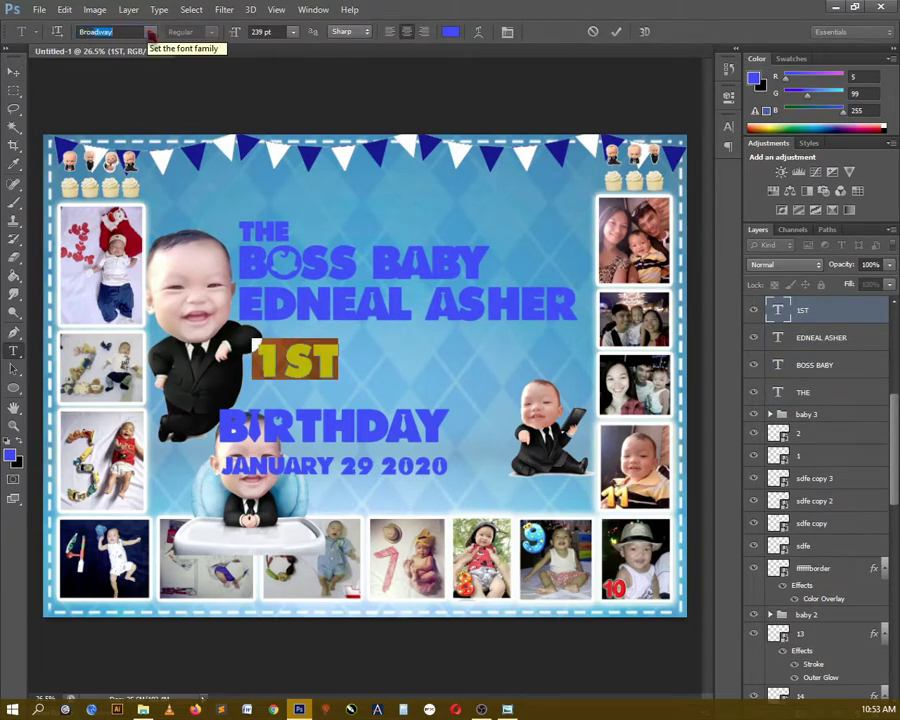
{"action": "key", "text": "ctrl+Return"}
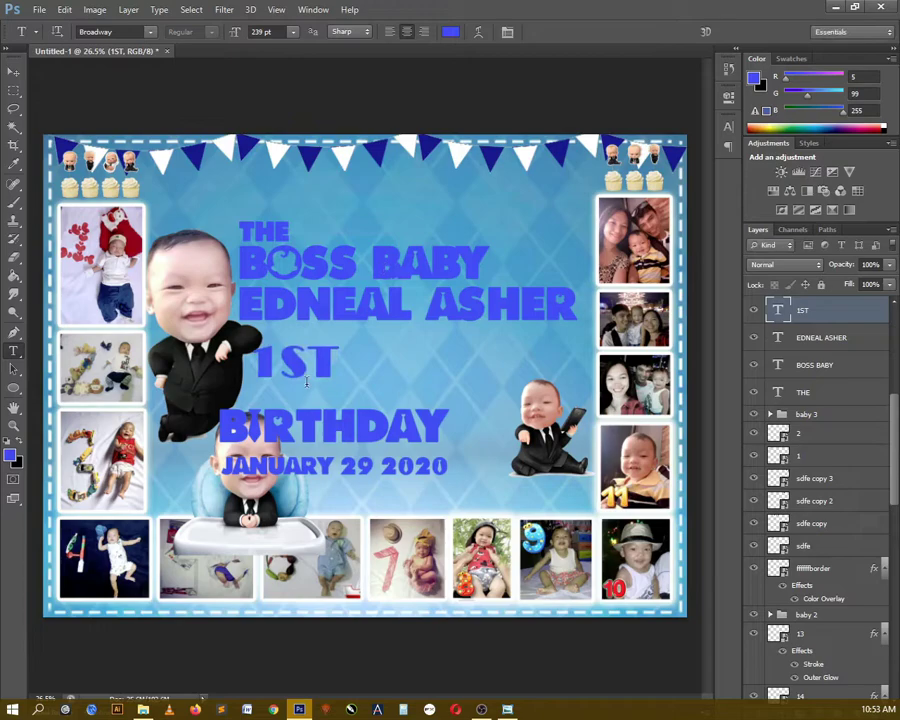
{"action": "key", "text": "v"}
{"action": "key", "text": "ctrl+t"}
{"action": "left_click_drag", "start_coordinate": [341, 385], "coordinate": [380, 410]}
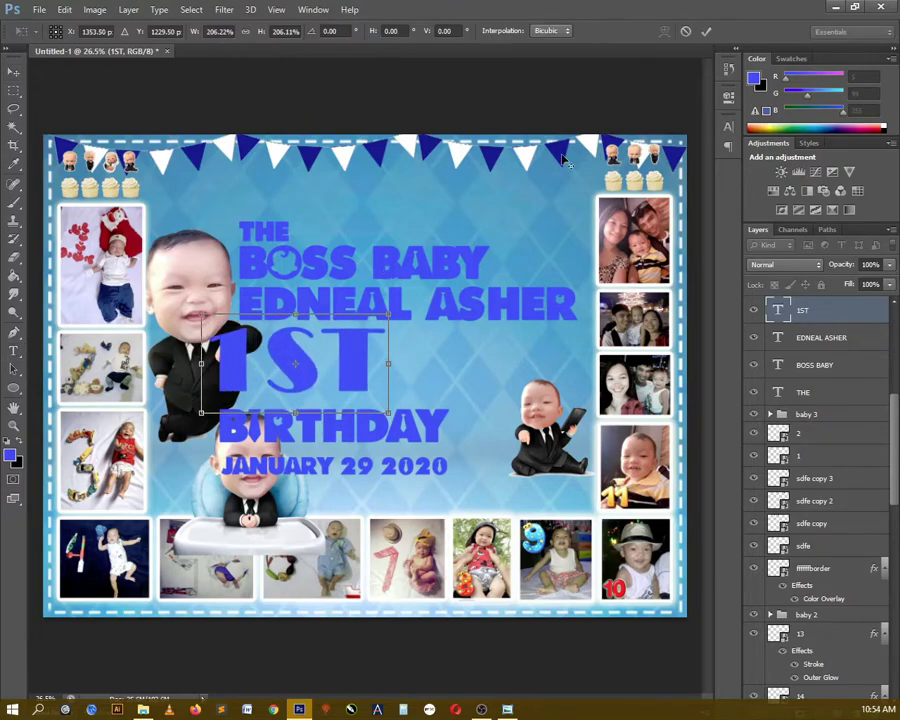
{"action": "key", "text": "Return"}
{"action": "left_click_drag", "start_coordinate": [300, 366], "coordinate": [341, 377]}
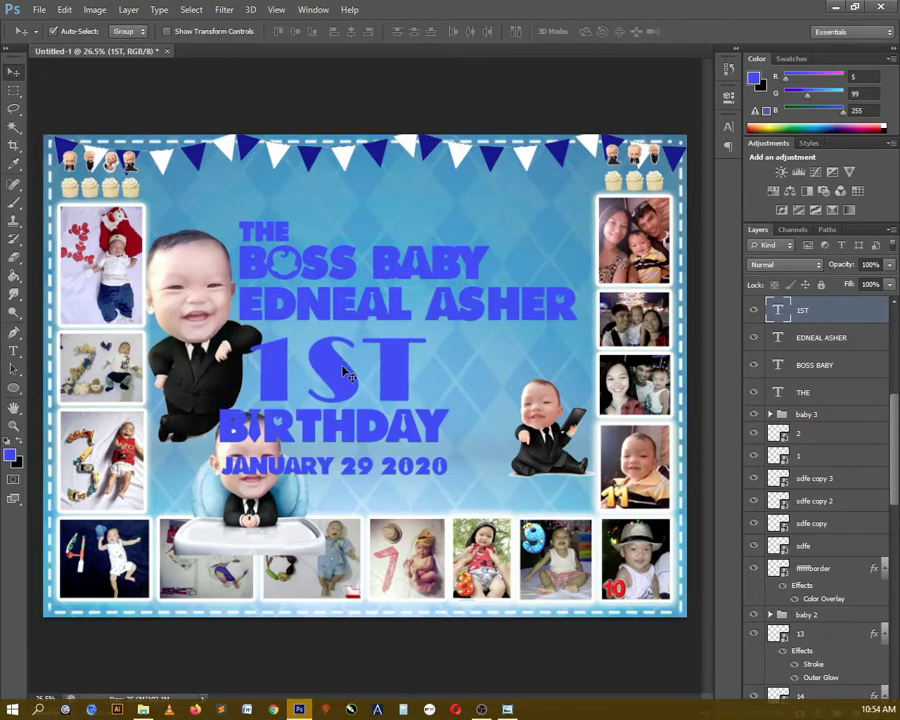
Select BIRTHDAY and the date, then add a vertical guide at the title's left edge
{"action": "left_click", "coordinate": [305, 367]}
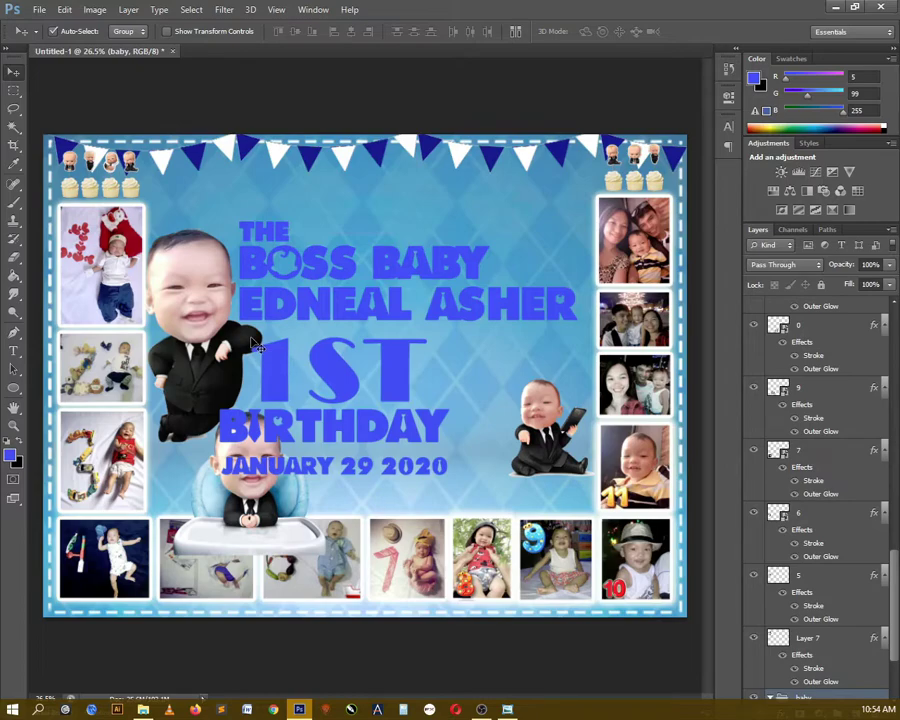
{"action": "left_click", "coordinate": [248, 430]}
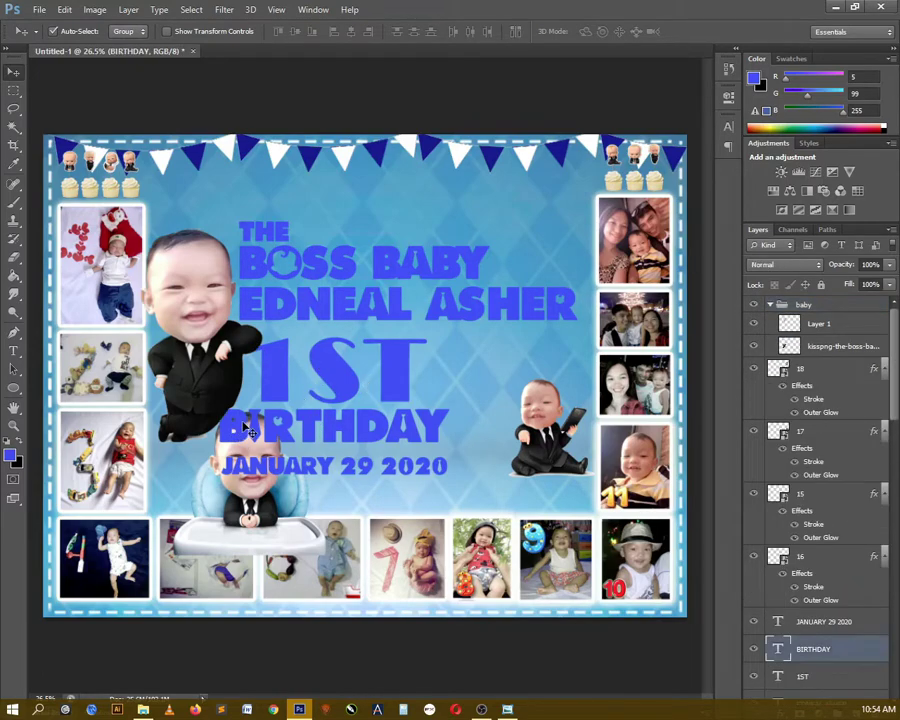
{"action": "left_click", "coordinate": [270, 473], "text": "shift"}
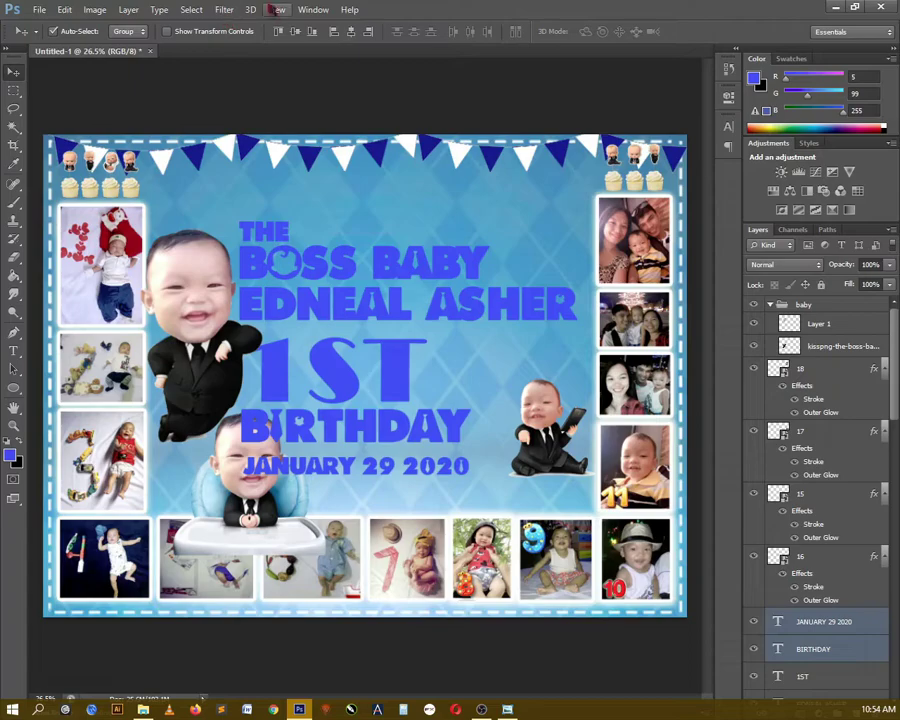
{"action": "key", "text": "ctrl+r"}
{"action": "left_click_drag", "start_coordinate": [35, 340], "coordinate": [242, 330]}
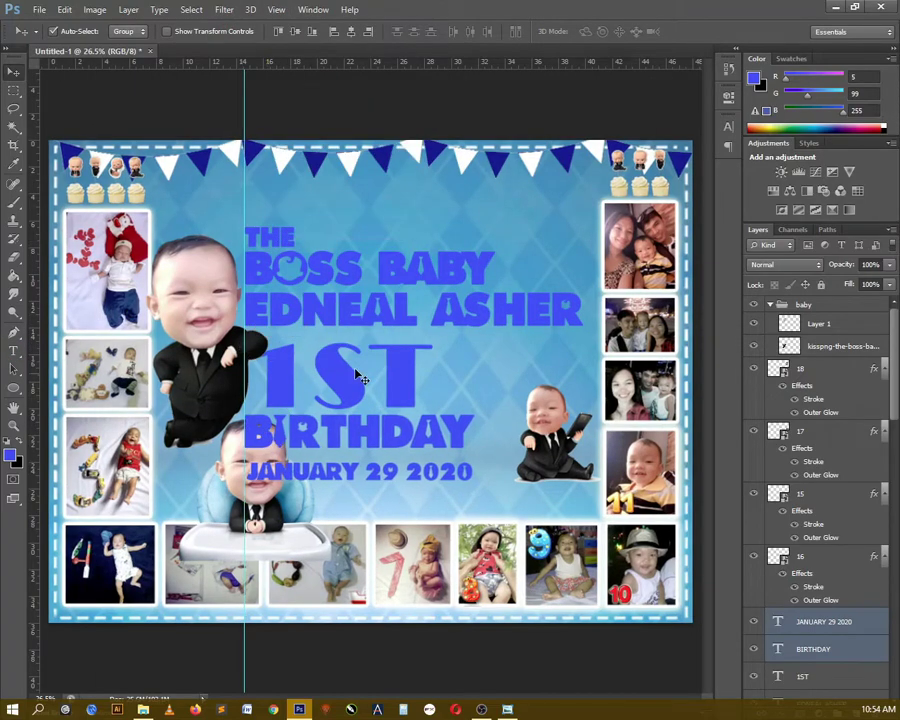
Move the high-chair baby to the top centre and shrink it
{"action": "left_click", "coordinate": [425, 240]}
{"action": "scroll", "coordinate": [400, 342], "scroll_direction": "down", "scroll_amount": 2}
{"action": "left_click_drag", "start_coordinate": [283, 503], "coordinate": [386, 268]}
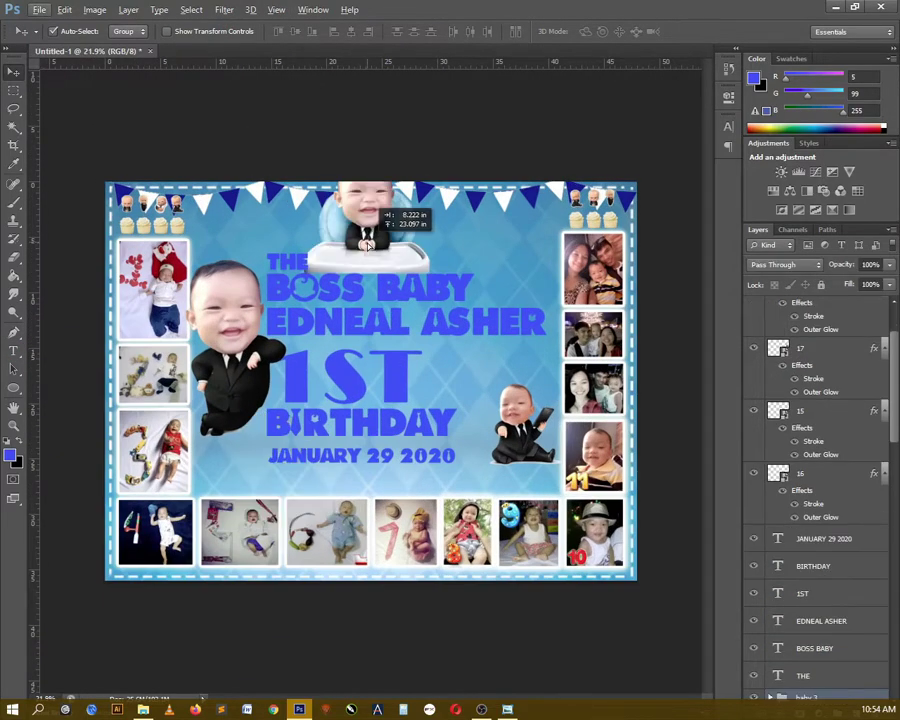
{"action": "key", "text": "ctrl+t"}
{"action": "left_click_drag", "start_coordinate": [440, 280], "coordinate": [420, 262]}
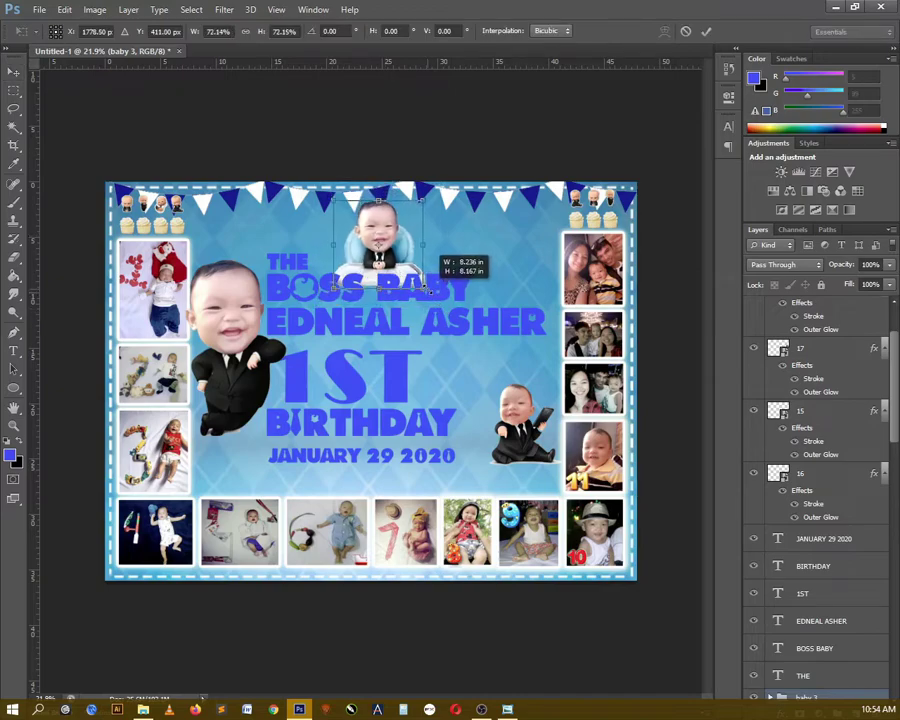
{"action": "key", "text": "Return"}
Select Layer 4 copy in the baby 3 group and make the eraser brush smaller
{"action": "left_click", "coordinate": [771, 697]}
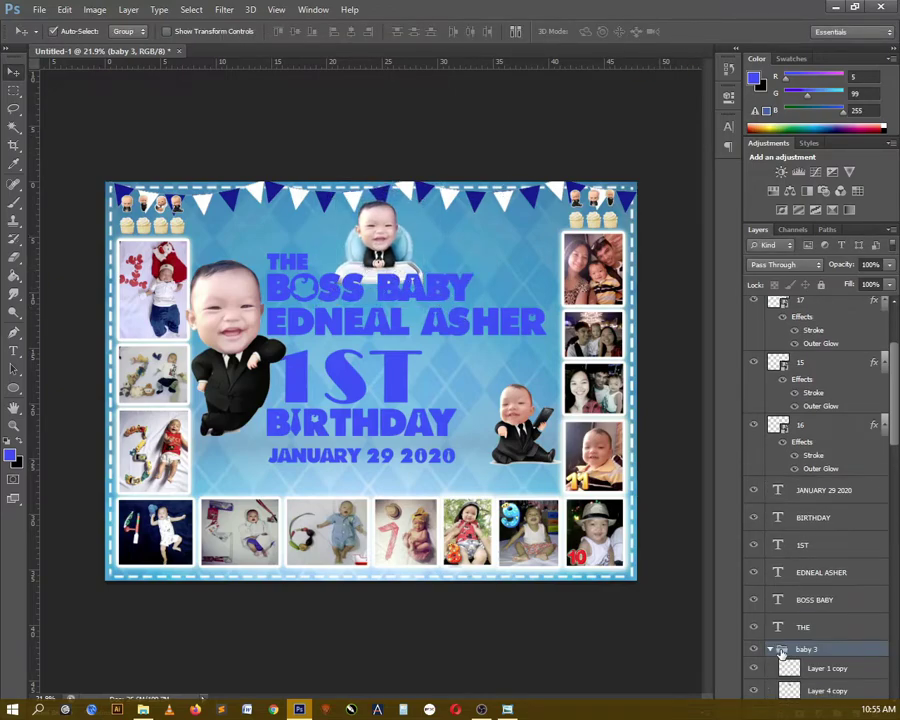
{"action": "scroll", "coordinate": [800, 560], "scroll_direction": "down", "scroll_amount": 5}
{"action": "left_click", "coordinate": [827, 431]}
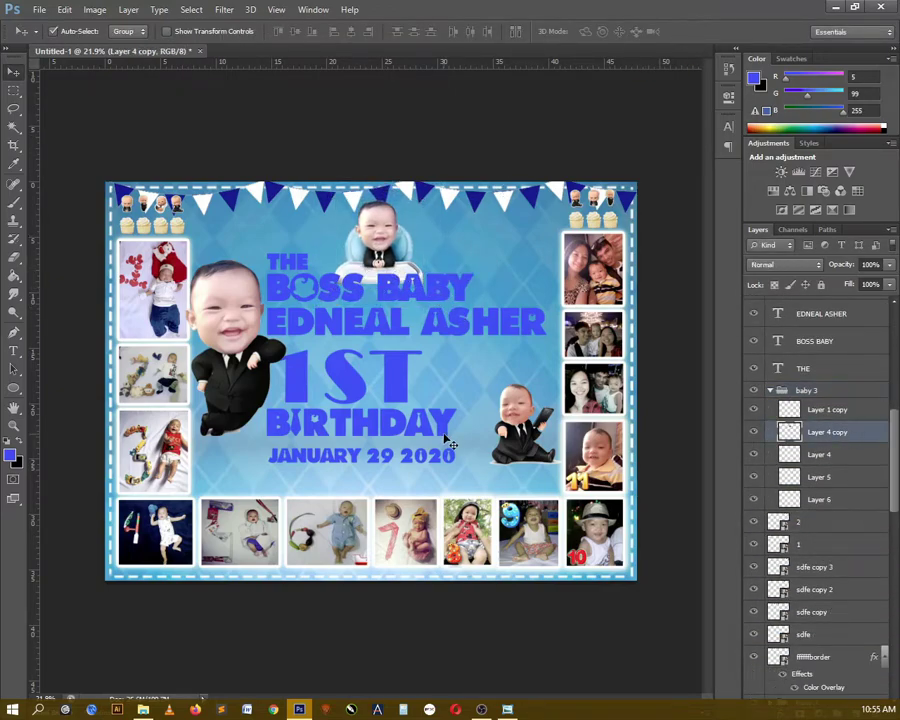
{"action": "key", "text": "e"}
{"action": "key", "text": "bracketleft"}
{"action": "key", "text": "bracketleft"}
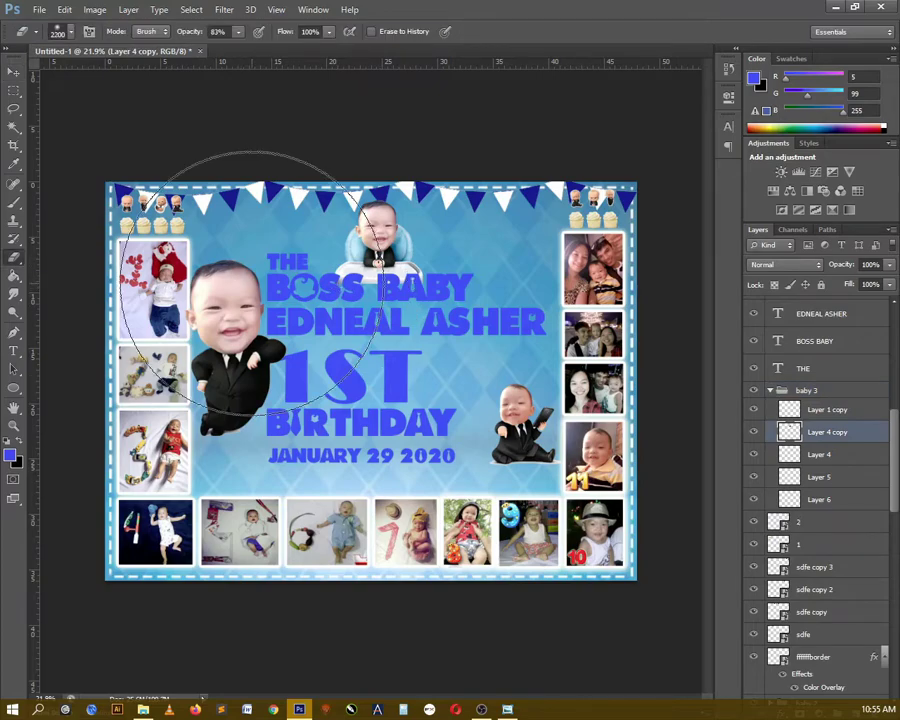
{"action": "key", "text": "bracketleft"}
{"action": "key", "text": "bracketleft"}
{"action": "key", "text": "bracketleft"}
Move the suited baby up beside the title and shrink it to about 78%
{"action": "key", "text": "v"}
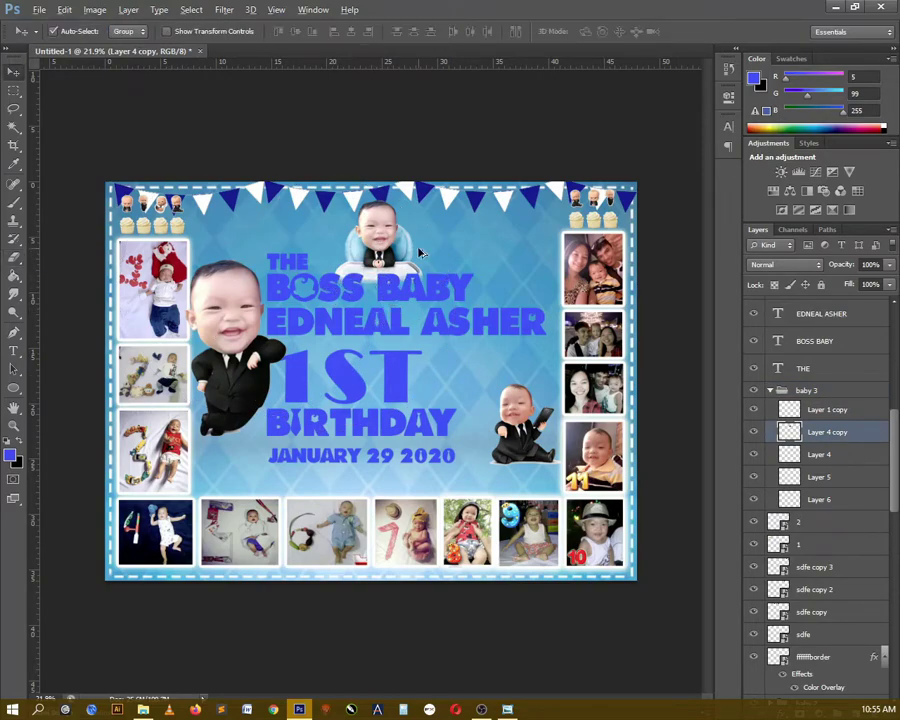
{"action": "left_click_drag", "start_coordinate": [520, 425], "coordinate": [463, 377]}
{"action": "key", "text": "ctrl+t"}
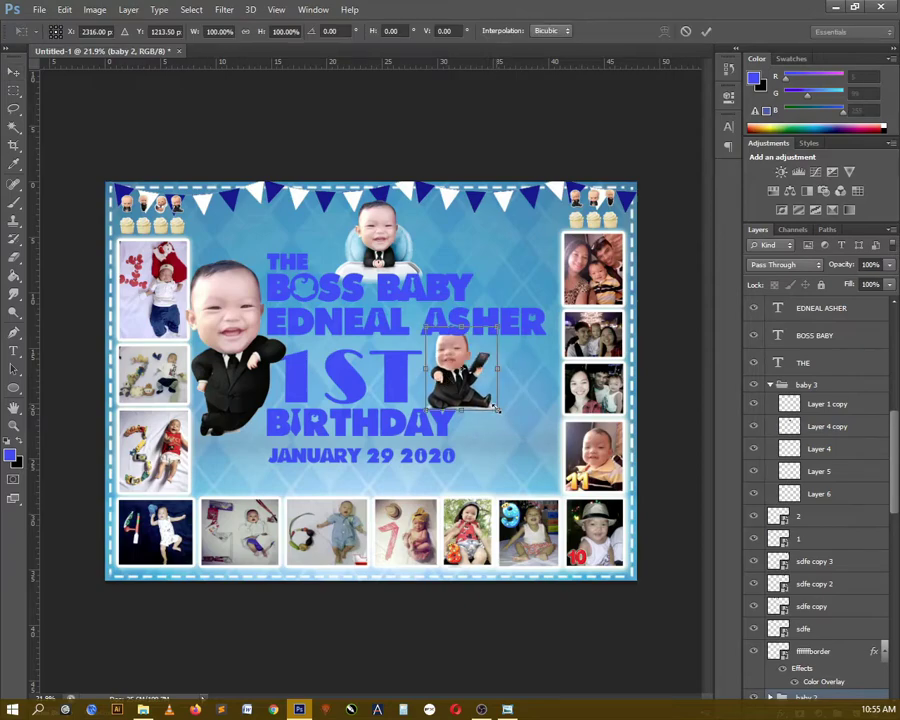
{"action": "left_click_drag", "start_coordinate": [500, 420], "coordinate": [487, 398]}
{"action": "key", "text": "Return"}
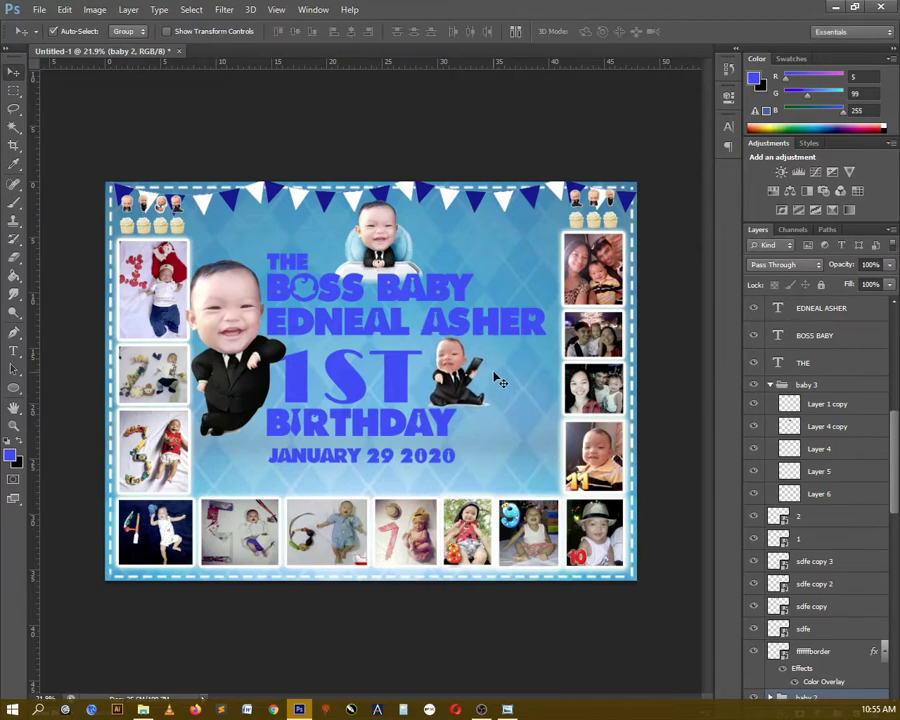
Widen the BIRTHDAY text to about 116%
{"action": "left_click", "coordinate": [456, 422]}
{"action": "key", "text": "ctrl+t"}
{"action": "left_click_drag", "start_coordinate": [457, 438], "coordinate": [492, 437]}
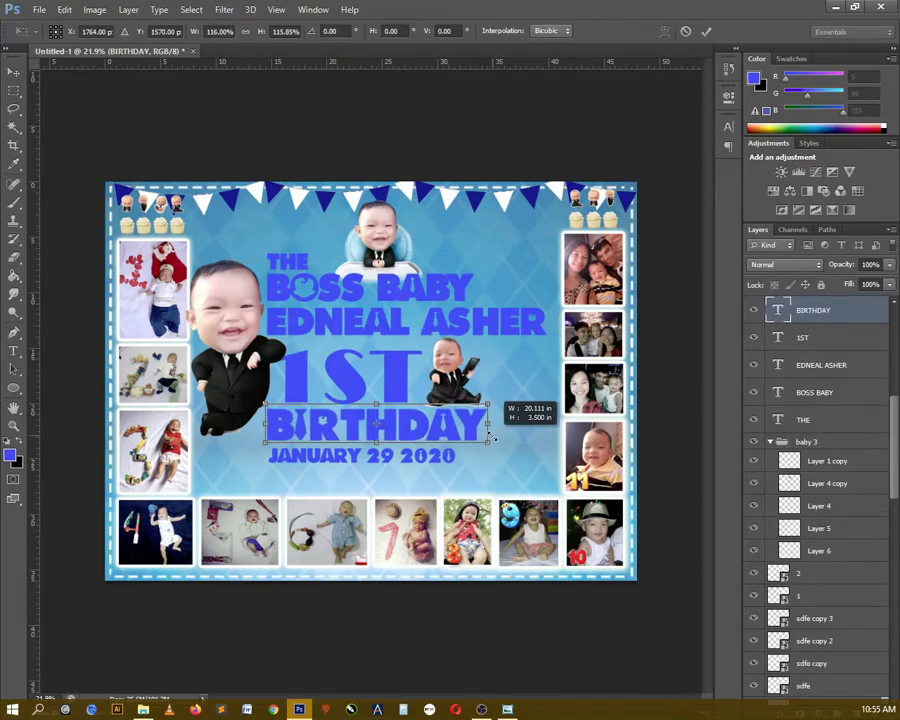
{"action": "key", "text": "Return"}
Retype 1ST as 1st
{"action": "double_click", "coordinate": [778, 337]}
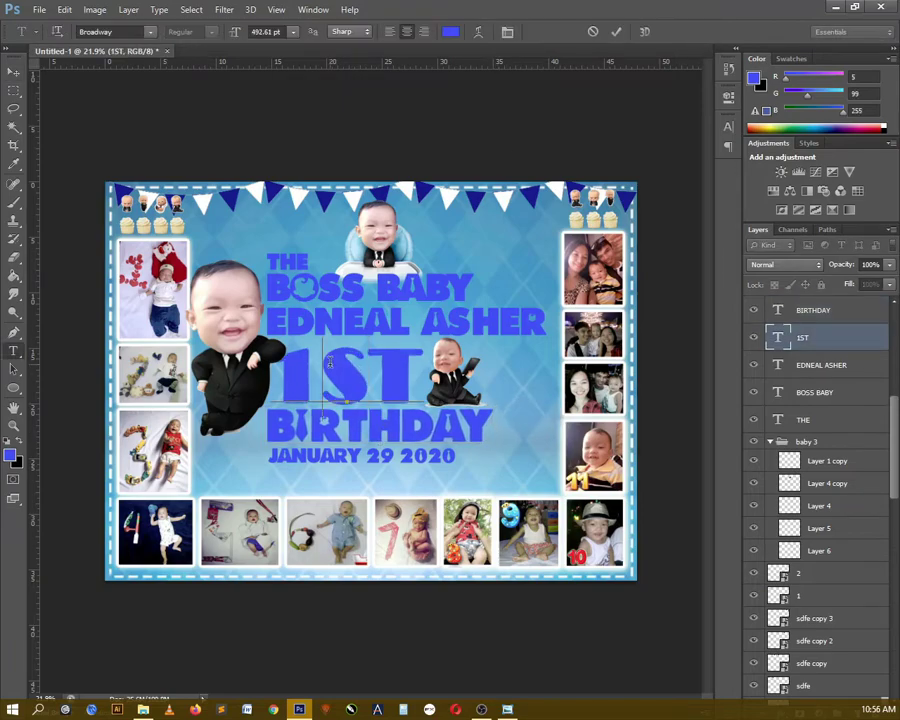
{"action": "type", "text": "1st"}
{"action": "left_click", "coordinate": [14, 72]}
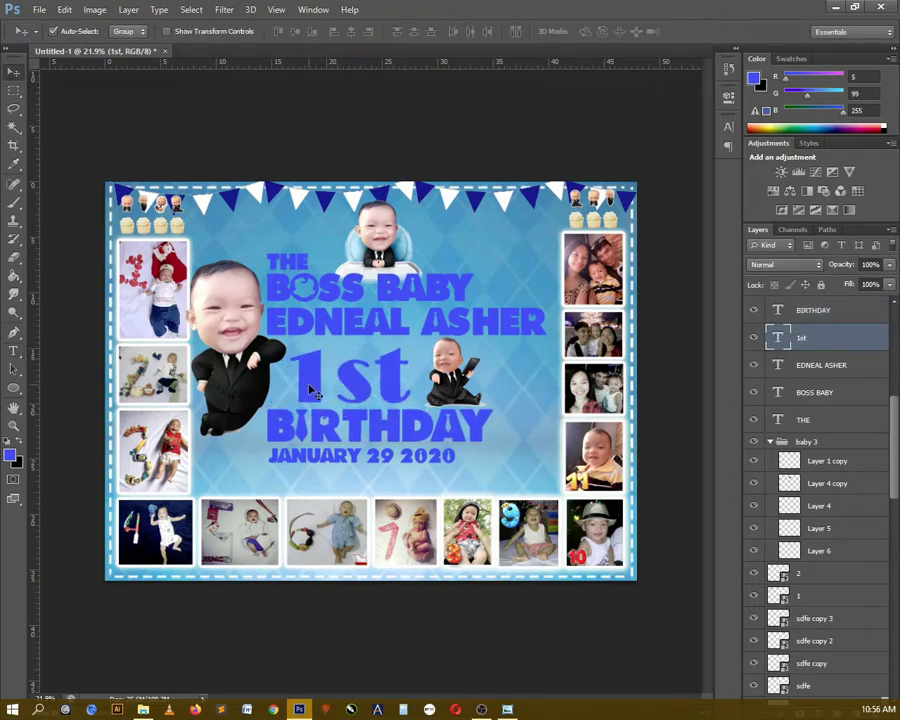
Narrow the BIRTHDAY text slightly and adjust its position
{"action": "left_click", "coordinate": [407, 443]}
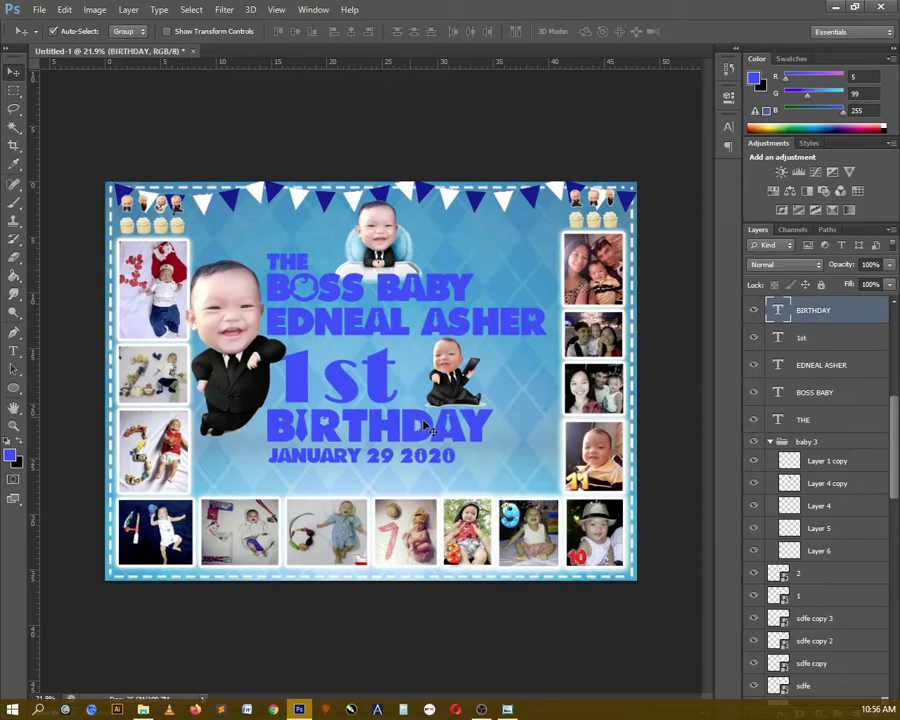
{"action": "key", "text": "ctrl+t"}
{"action": "left_click_drag", "start_coordinate": [490, 425], "coordinate": [470, 422]}
{"action": "key", "text": "Return"}
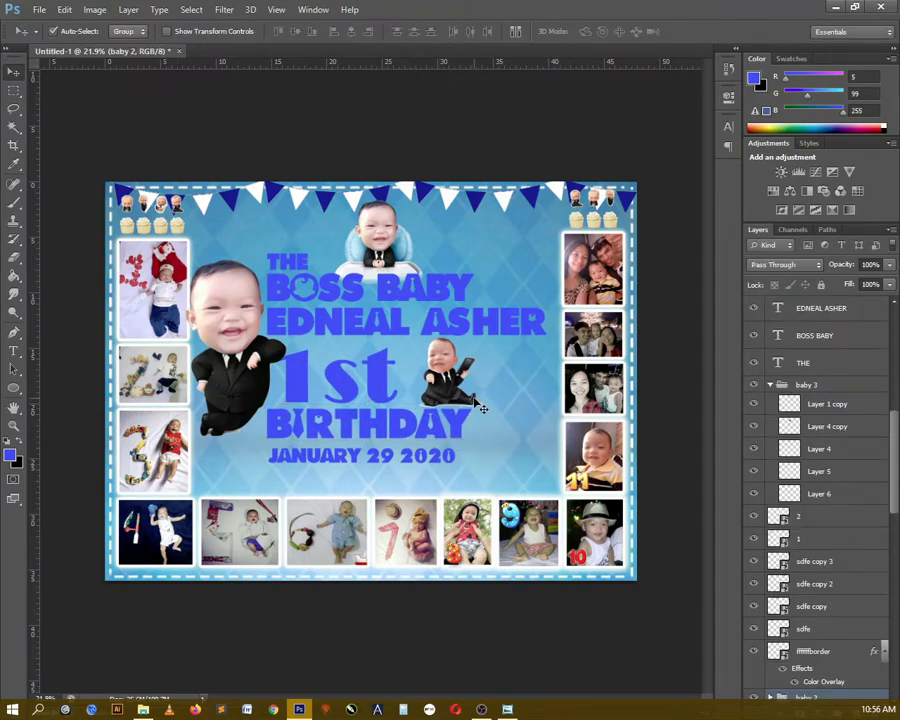
{"action": "left_click_drag", "start_coordinate": [452, 400], "coordinate": [446, 396]}
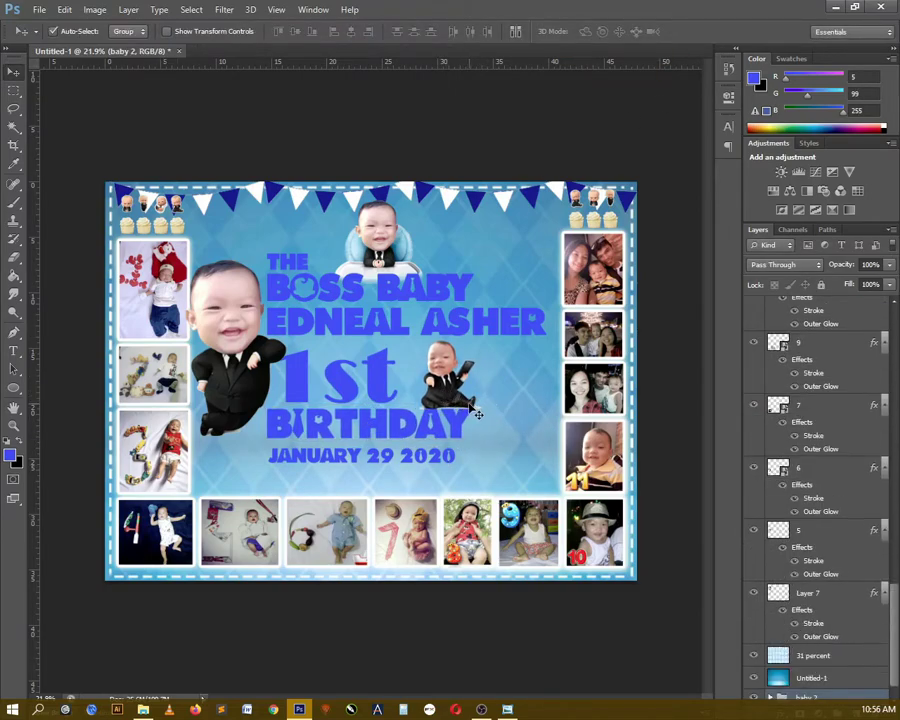
Select BIRTHDAY, then the suited baby's group and its Layer 2
{"action": "scroll", "coordinate": [453, 428], "scroll_direction": "up", "scroll_amount": 1, "text": "alt"}
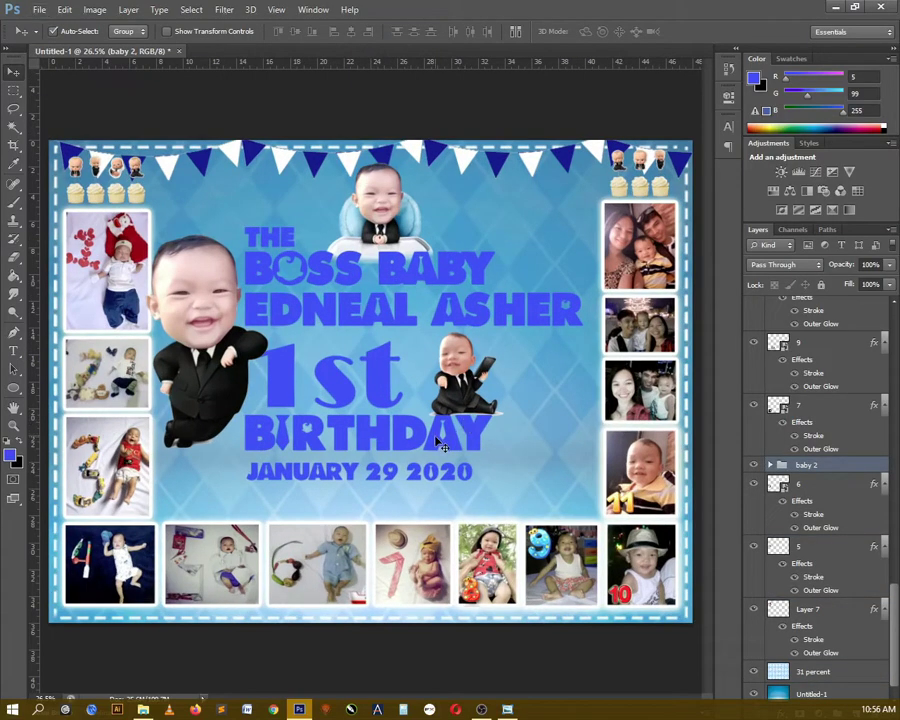
{"action": "left_click", "coordinate": [440, 445]}
{"action": "scroll", "coordinate": [441, 440], "scroll_direction": "up", "scroll_amount": 1, "text": "alt"}
{"action": "scroll", "coordinate": [442, 432], "scroll_direction": "up", "scroll_amount": 1, "text": "alt"}
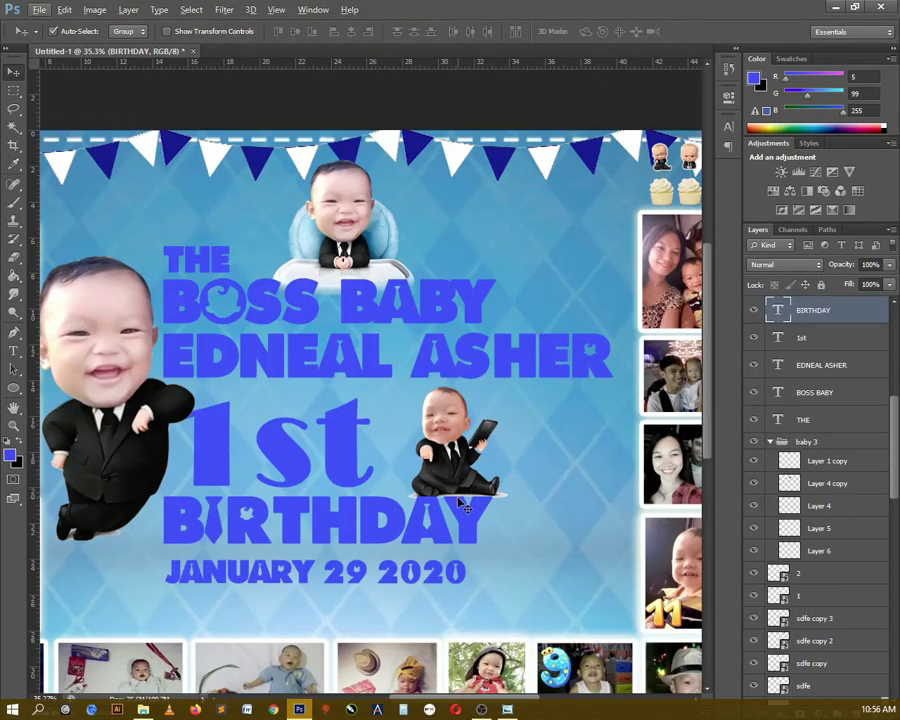
{"action": "scroll", "coordinate": [463, 507], "scroll_direction": "up", "scroll_amount": 1, "text": "alt"}
{"action": "scroll", "coordinate": [463, 507], "scroll_direction": "up", "scroll_amount": 1, "text": "alt"}
{"action": "left_click", "coordinate": [490, 430]}
{"action": "scroll", "coordinate": [826, 595], "scroll_direction": "down", "scroll_amount": 1}
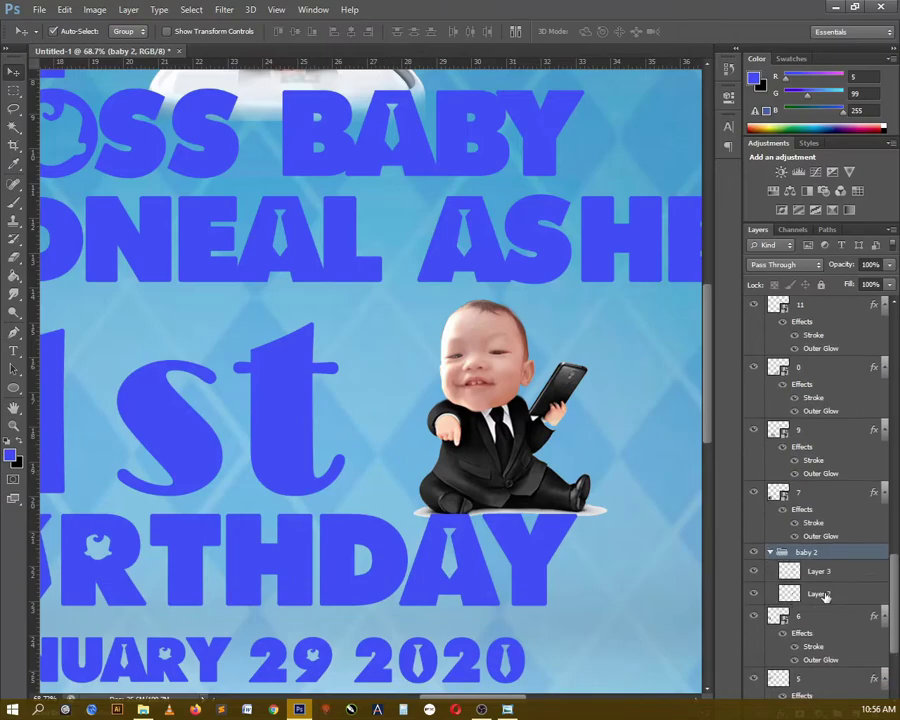
{"action": "left_click", "coordinate": [824, 596]}
{"action": "scroll", "coordinate": [410, 512], "scroll_direction": "up", "scroll_amount": 1, "text": "alt"}
Reselect the suited baby's group and its Layer 2
{"action": "key", "text": "e"}
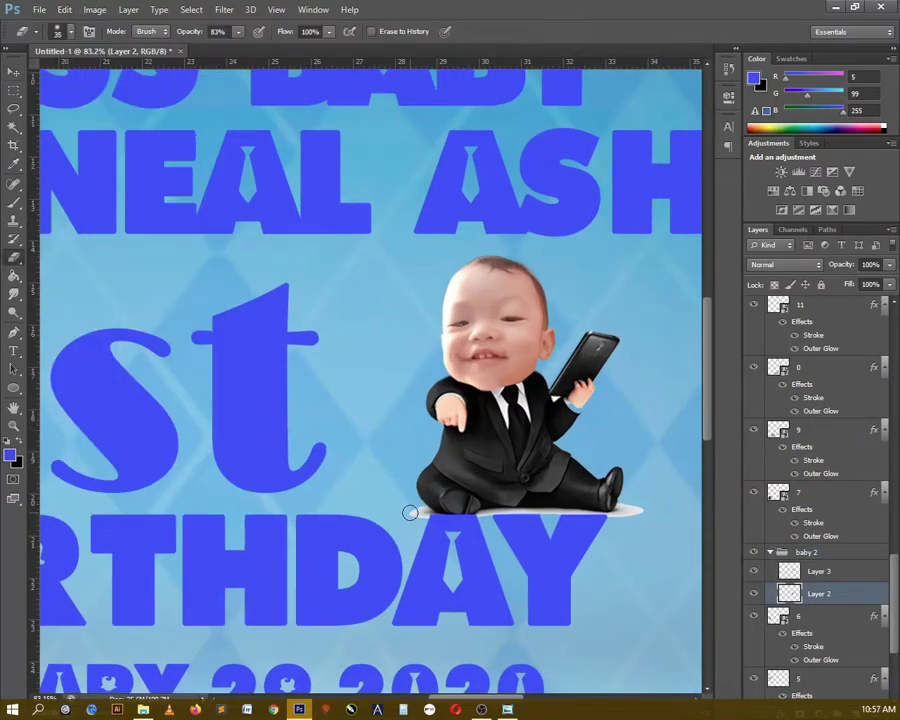
{"action": "left_click", "coordinate": [477, 531], "text": "ctrl"}
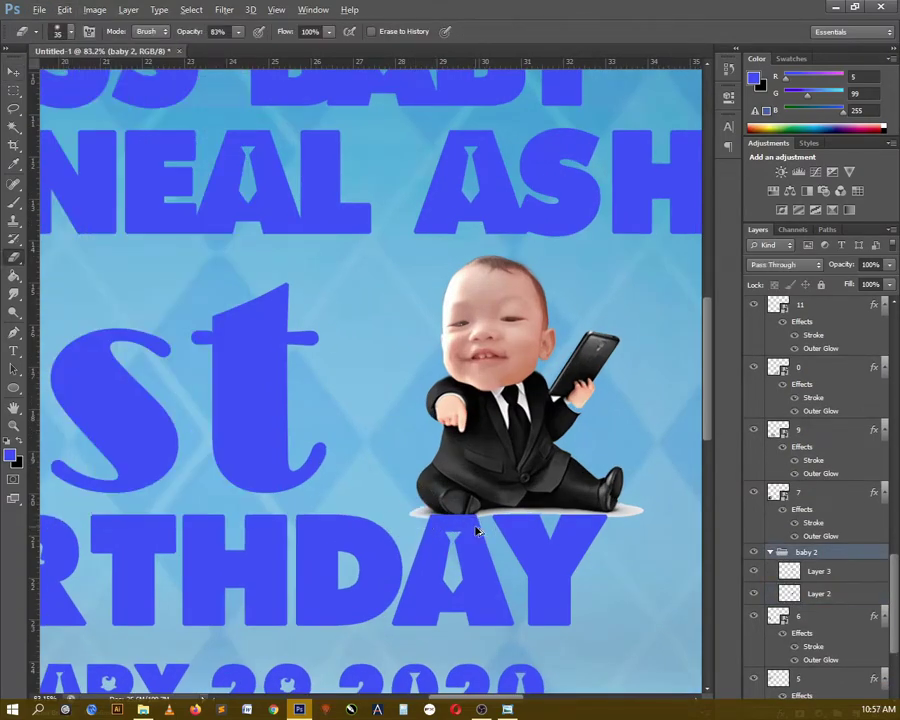
{"action": "left_click", "coordinate": [404, 516], "text": "ctrl"}
{"action": "scroll", "coordinate": [408, 512], "scroll_direction": "up", "scroll_amount": 2, "text": "alt"}
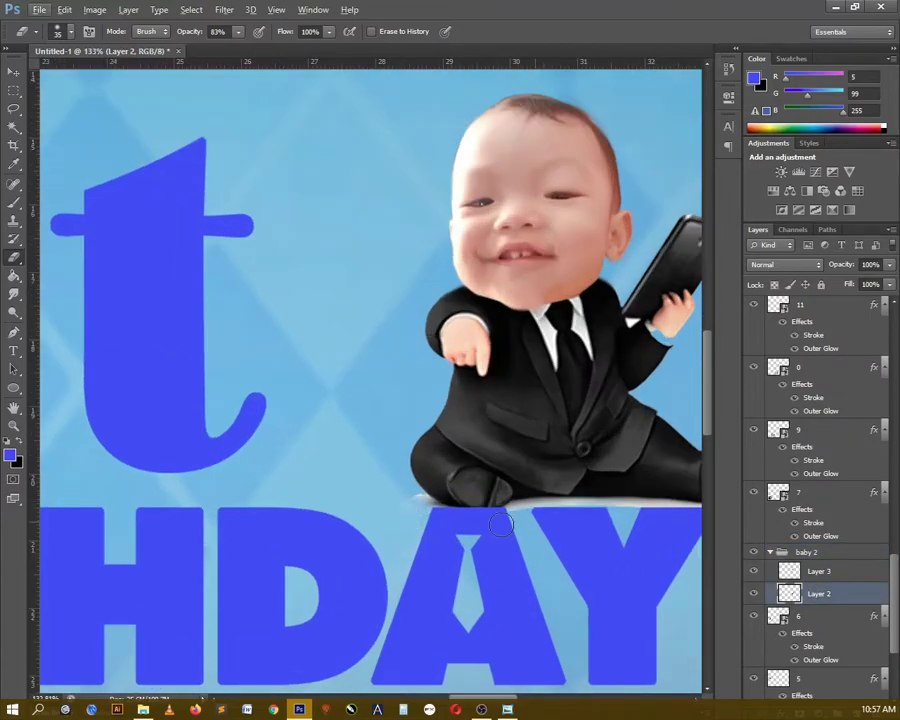
{"action": "scroll", "coordinate": [565, 526], "scroll_direction": "down", "scroll_amount": 1, "text": "alt"}
{"action": "scroll", "coordinate": [577, 539], "scroll_direction": "down", "scroll_amount": 1, "text": "alt"}
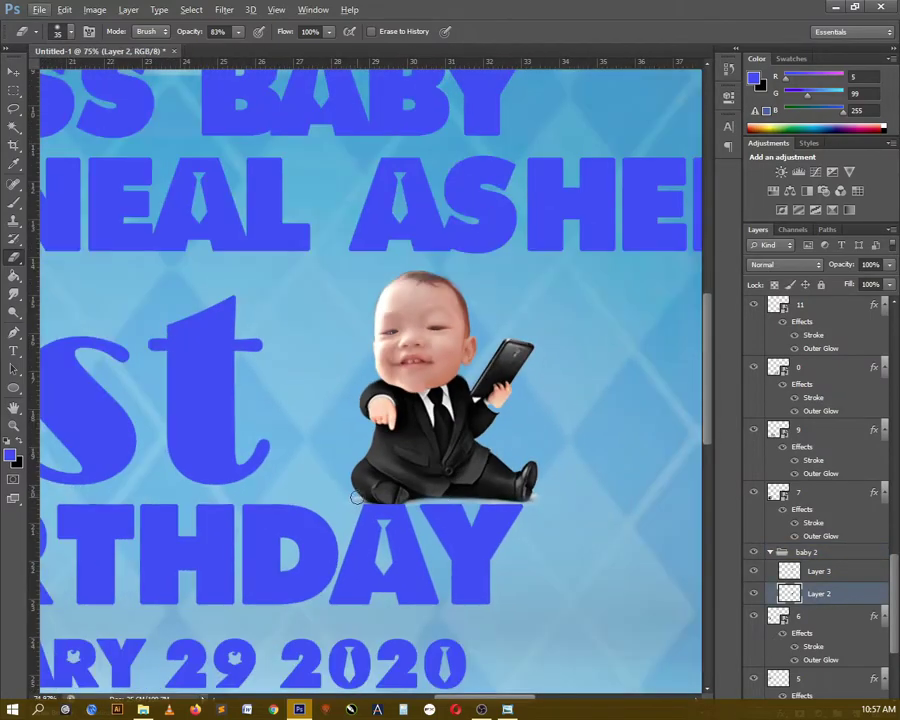
{"action": "key", "text": "v"}
{"action": "scroll", "coordinate": [450, 448], "scroll_direction": "down", "scroll_amount": 2}
{"action": "scroll", "coordinate": [480, 455], "scroll_direction": "down", "scroll_amount": 2}
{"action": "scroll", "coordinate": [504, 460], "scroll_direction": "up", "scroll_amount": 1}
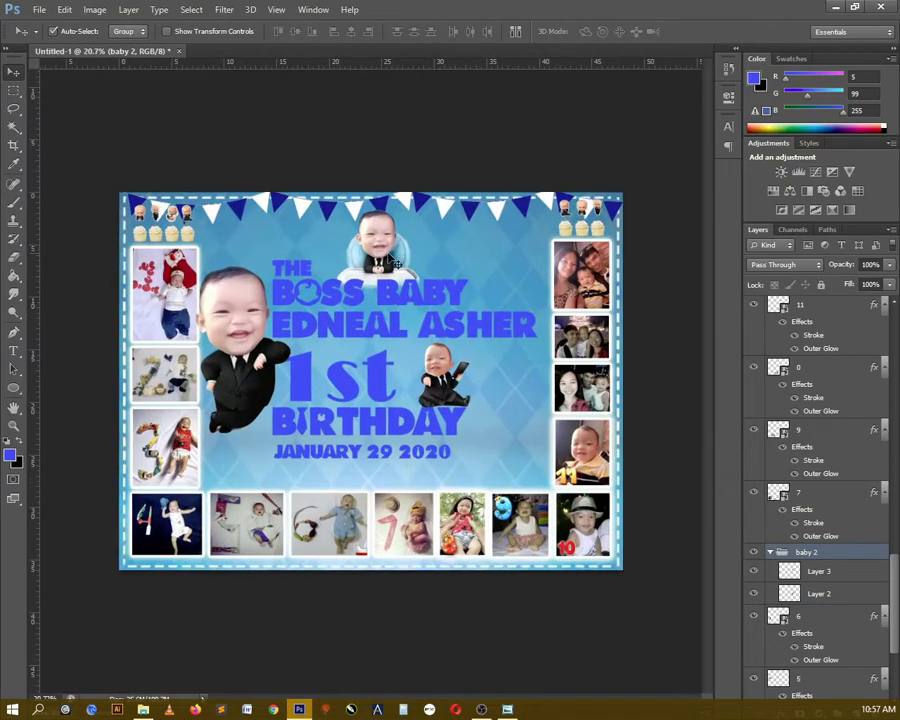
Select the title text layers and nudge them right and down
{"action": "left_click", "coordinate": [455, 332]}
{"action": "left_click", "coordinate": [291, 274], "text": "shift"}
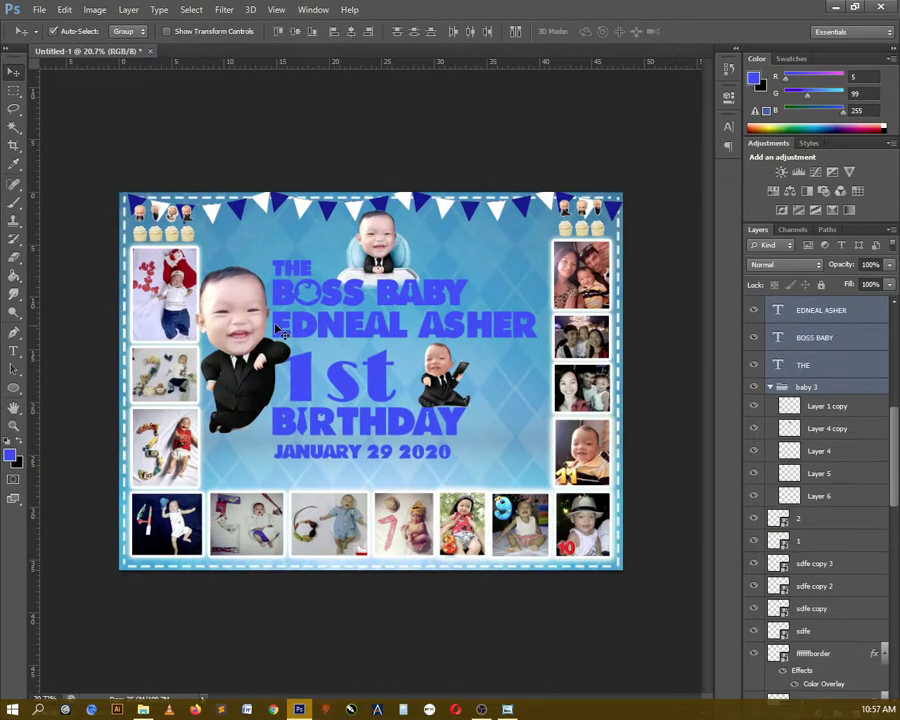
{"action": "left_click", "coordinate": [296, 420], "text": "shift"}
{"action": "key", "text": "shift+Right"}
{"action": "key", "text": "shift+Right"}
{"action": "key", "text": "shift+Right"}
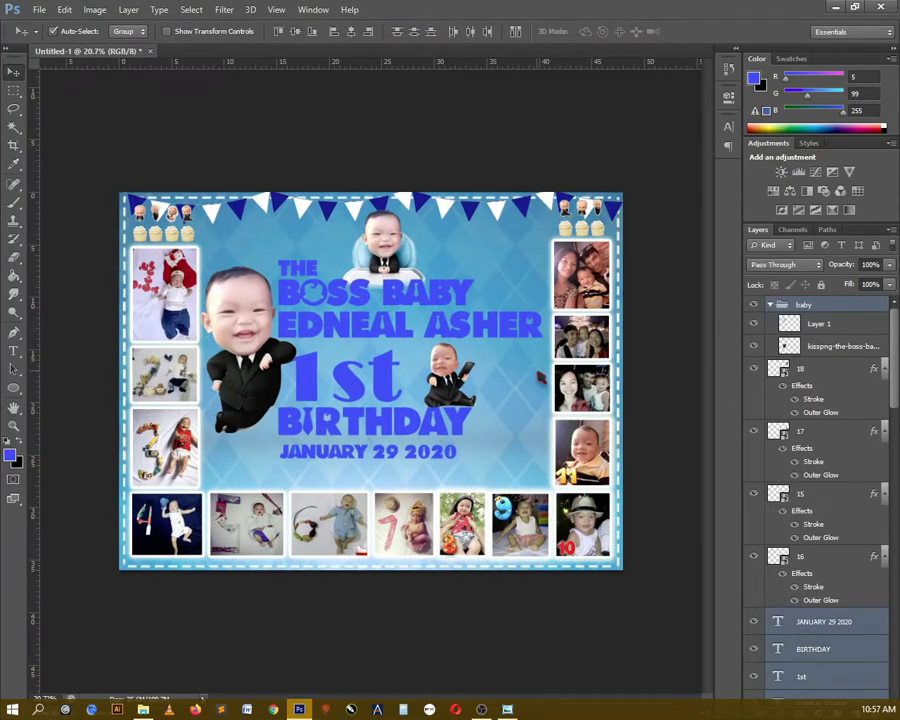
{"action": "key", "text": "shift+Down"}
{"action": "key", "text": "shift+Down"}
{"action": "key", "text": "shift+Down"}
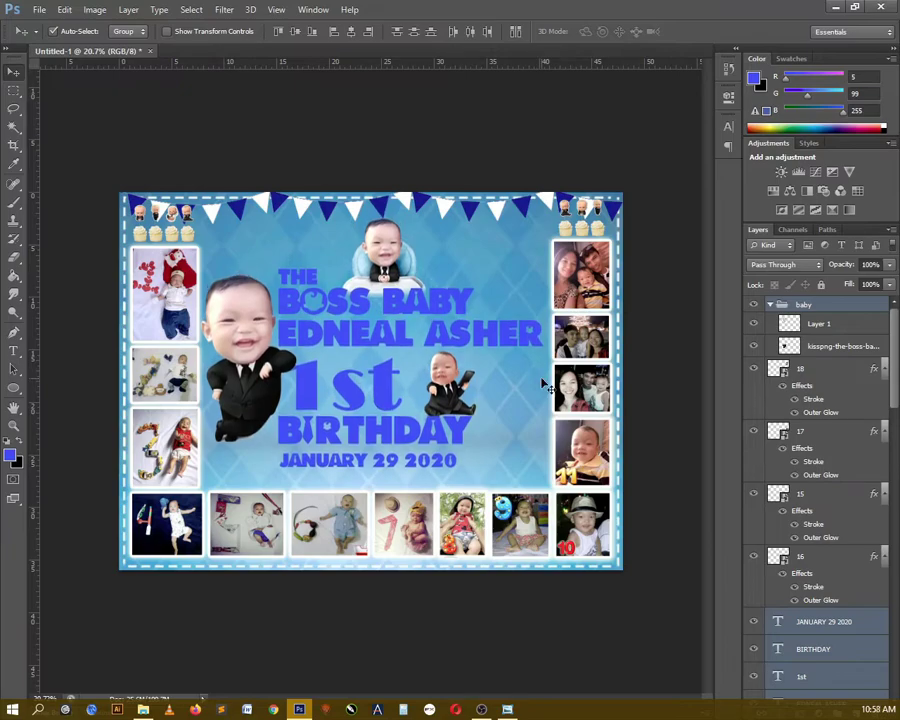
{"action": "key", "text": "shift+Down"}
{"action": "key", "text": "shift+Down"}
{"action": "key", "text": "shift+Down"}
Enlarge the high-chair baby at the top to about 118%
{"action": "left_click", "coordinate": [405, 250]}
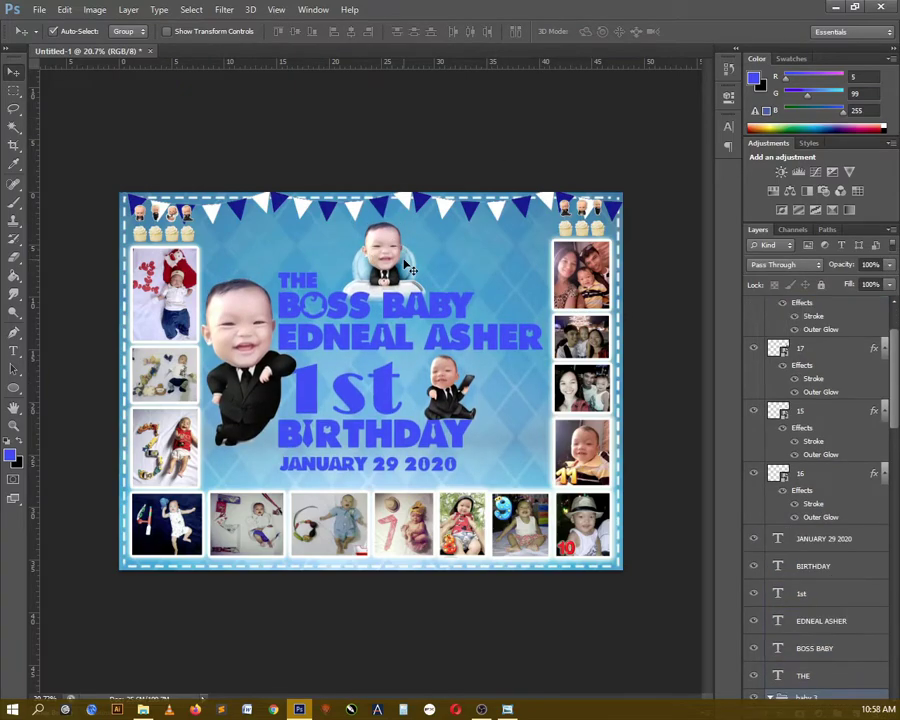
{"action": "key", "text": "ctrl+t"}
{"action": "left_click_drag", "start_coordinate": [425, 230], "coordinate": [461, 240]}
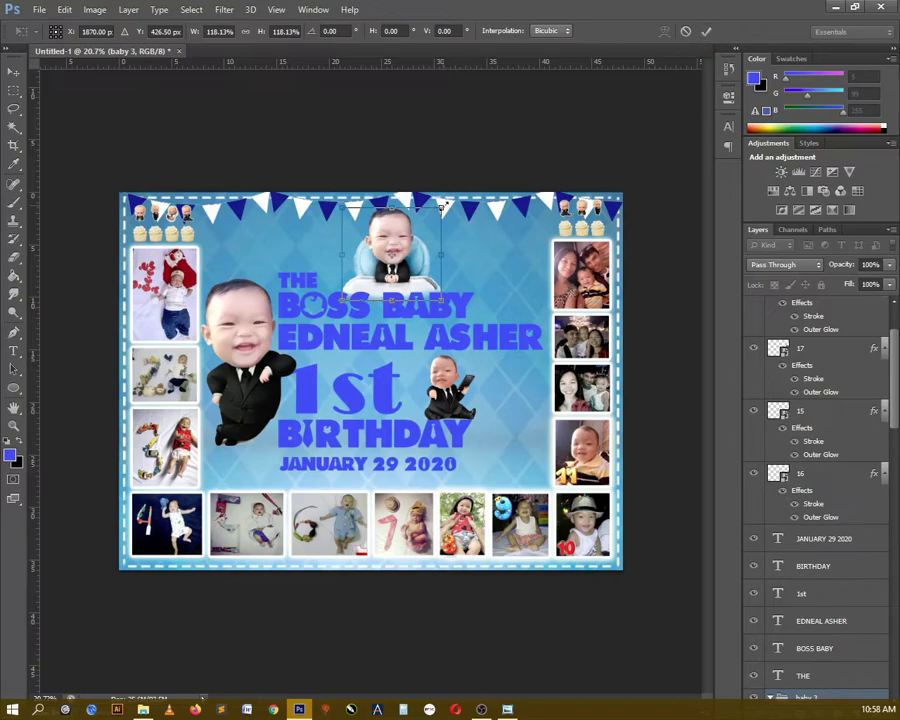
Place the tiered cake image (image 3) beside BIRTHDAY and commit it
{"action": "left_click", "coordinate": [706, 31]}
{"action": "left_click", "coordinate": [39, 9]}
{"action": "left_click", "coordinate": [100, 236]}
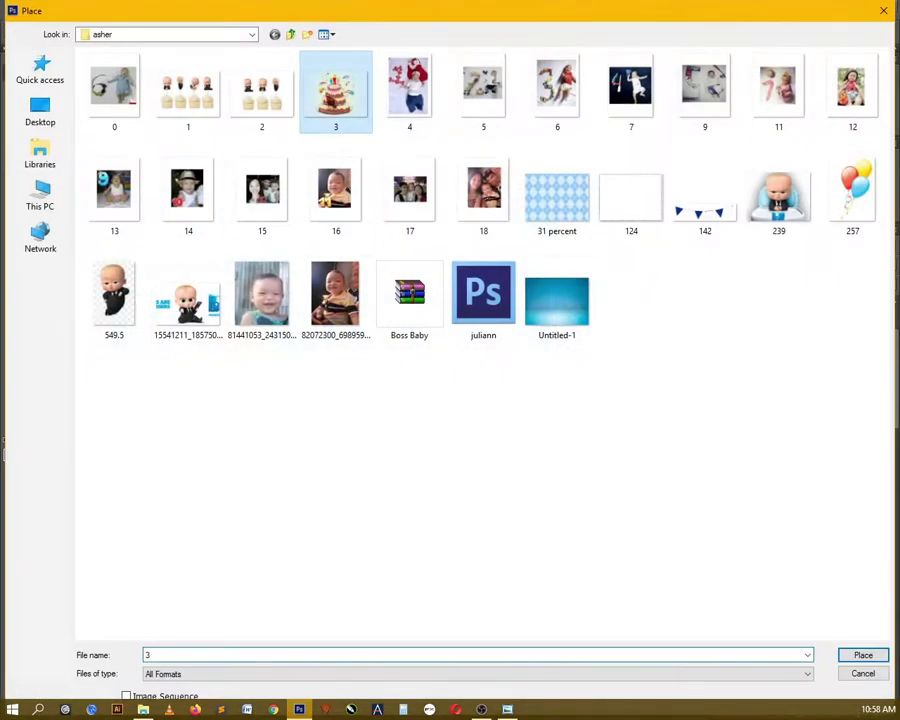
{"action": "key", "text": "Return"}
{"action": "mouse_move", "coordinate": [522, 452]}
{"action": "left_mouse_down"}
{"action": "mouse_move", "coordinate": [538, 455]}
{"action": "mouse_move", "coordinate": [534, 448]}
{"action": "left_mouse_up"}
{"action": "key", "text": "Return"}
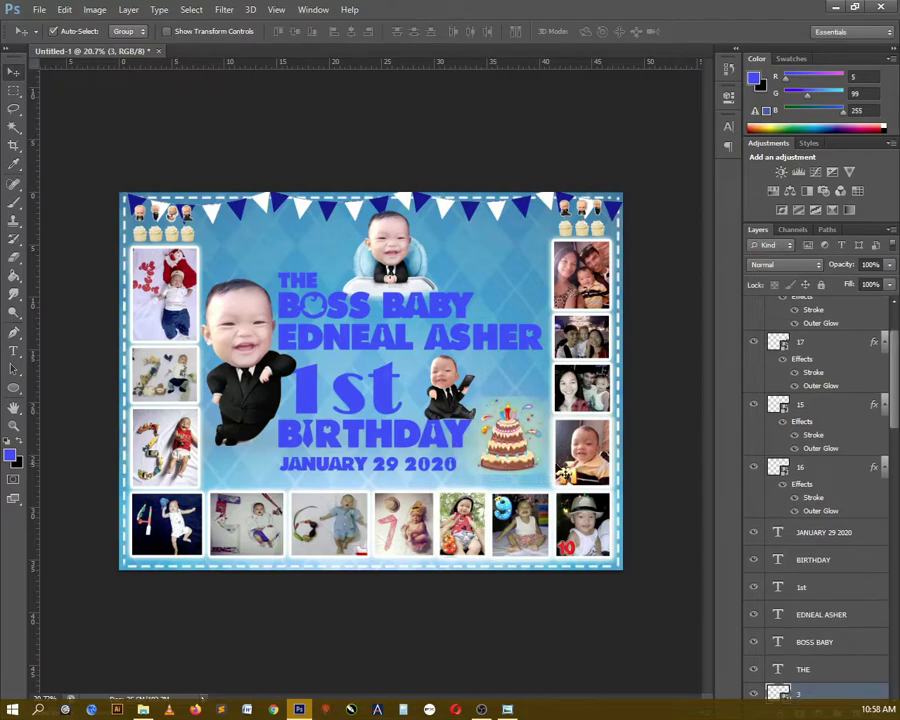
Select the cake layer and open, then dismiss, its layer options menu
{"action": "key", "text": "w"}
{"action": "left_click", "coordinate": [850, 690]}
{"action": "right_click", "coordinate": [850, 660]}
{"action": "left_click", "coordinate": [776, 396]}
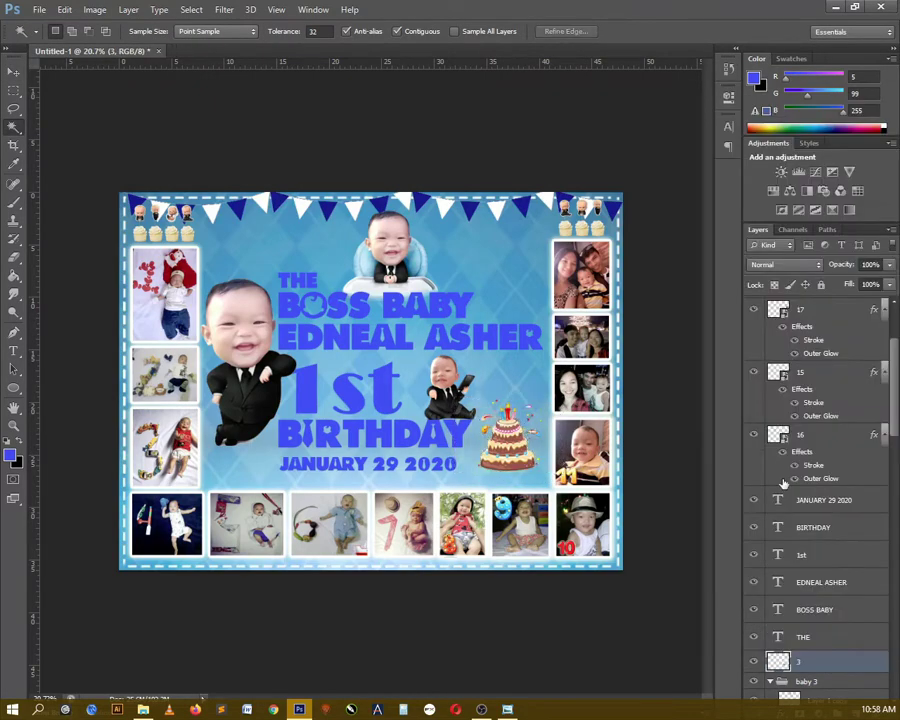
{"action": "scroll", "coordinate": [506, 470], "scroll_direction": "up", "scroll_amount": 2}
Place the balloon image 257, enlarged and tilted at the banner's top right
{"action": "key", "text": "v"}
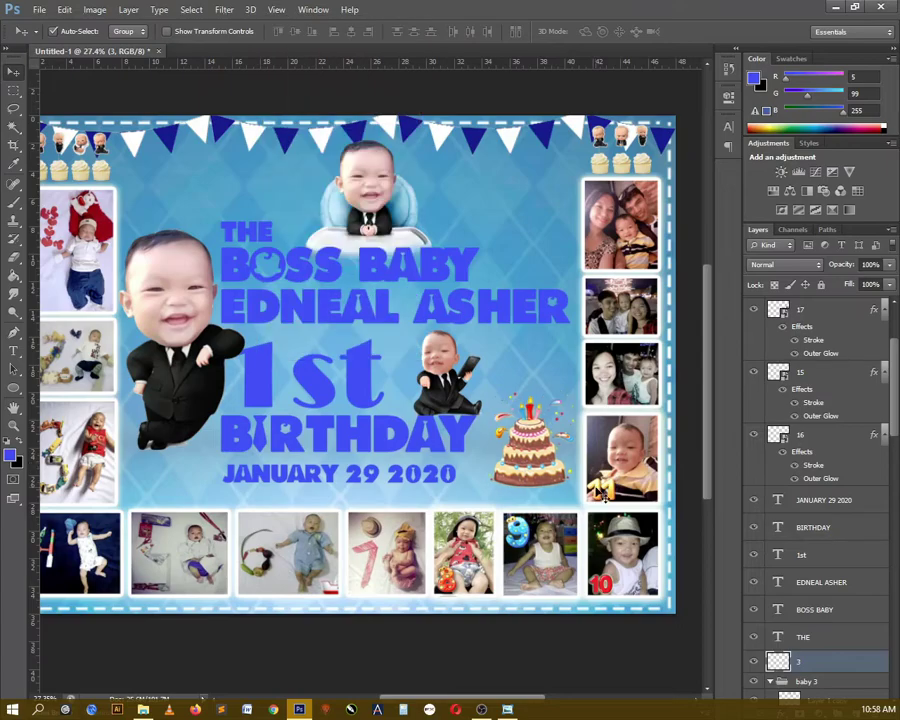
{"action": "left_click", "coordinate": [38, 9]}
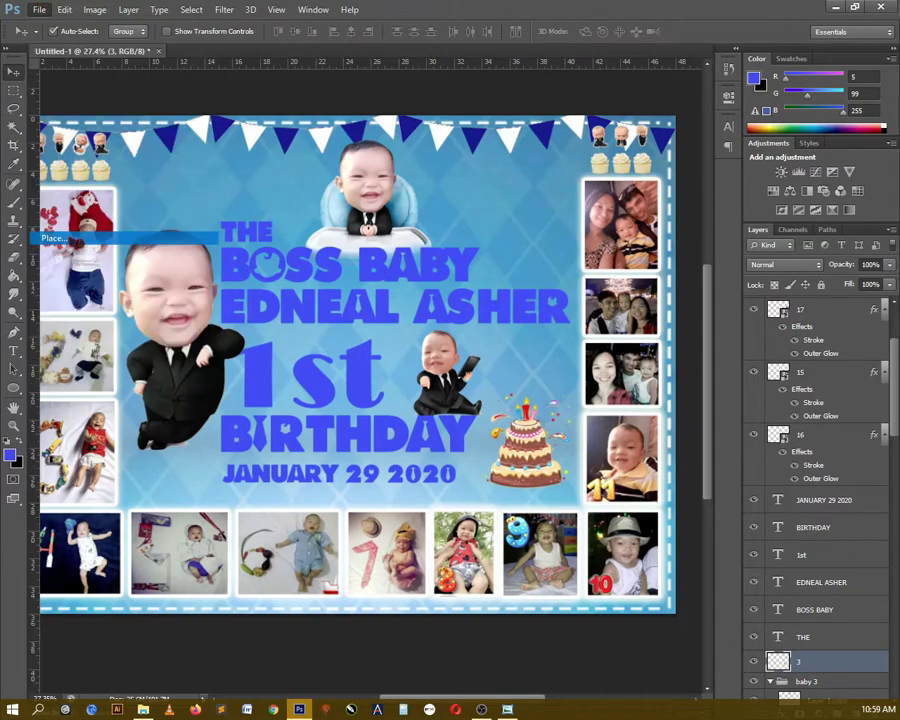
{"action": "left_click", "coordinate": [80, 237]}
{"action": "double_click", "coordinate": [843, 190]}
{"action": "mouse_move", "coordinate": [380, 390]}
{"action": "left_mouse_down"}
{"action": "mouse_move", "coordinate": [520, 220]}
{"action": "mouse_move", "coordinate": [633, 301]}
{"action": "mouse_move", "coordinate": [680, 185]}
{"action": "left_mouse_up"}
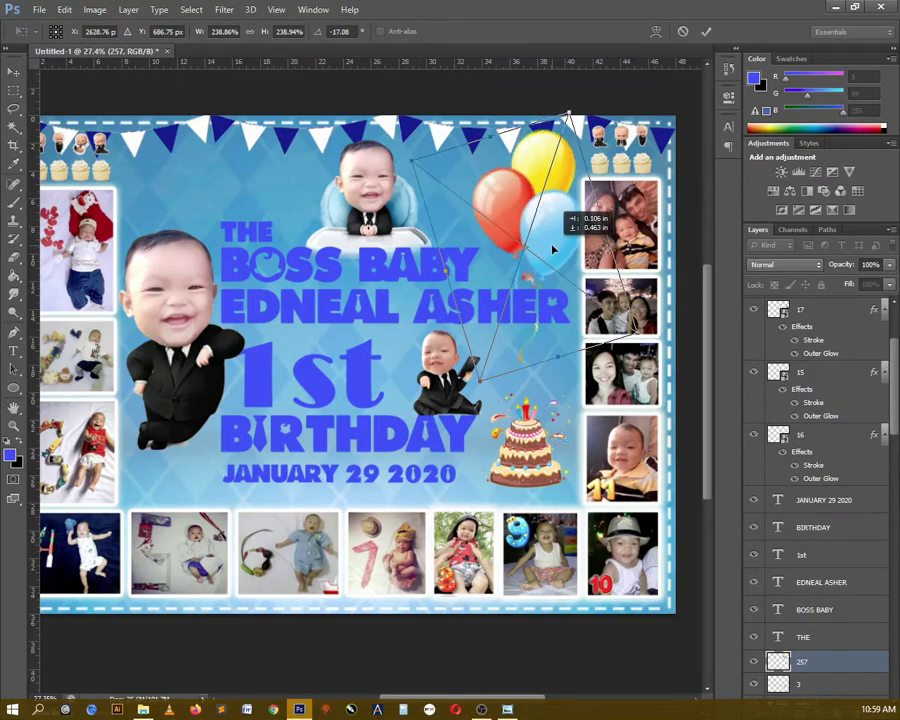
{"action": "left_click_drag", "start_coordinate": [634, 312], "coordinate": [665, 210]}
{"action": "left_click_drag", "start_coordinate": [553, 111], "coordinate": [551, 88]}
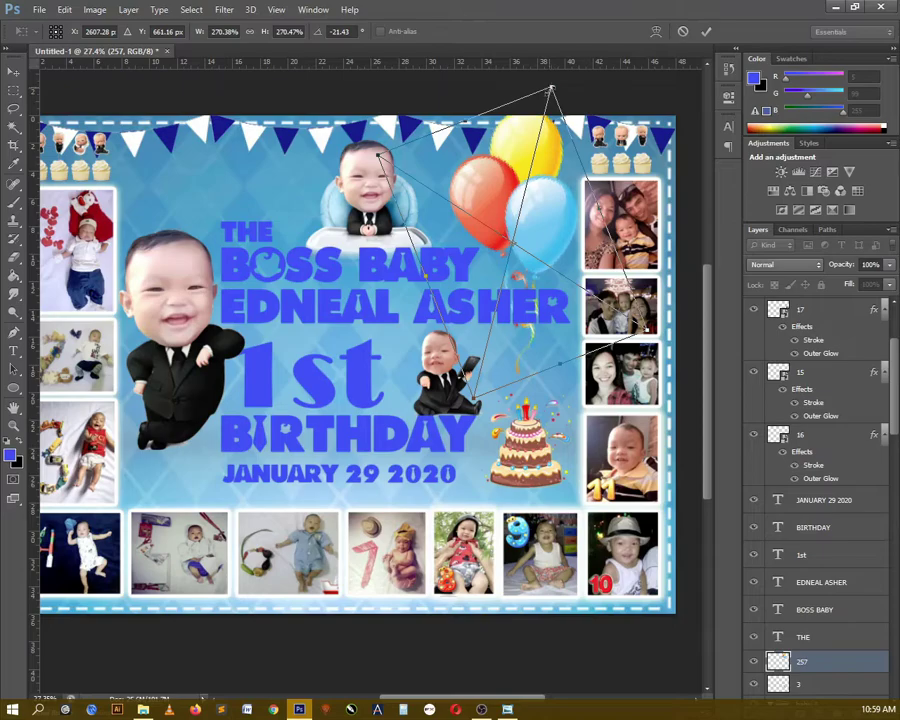
{"action": "left_click_drag", "start_coordinate": [551, 88], "coordinate": [551, 93]}
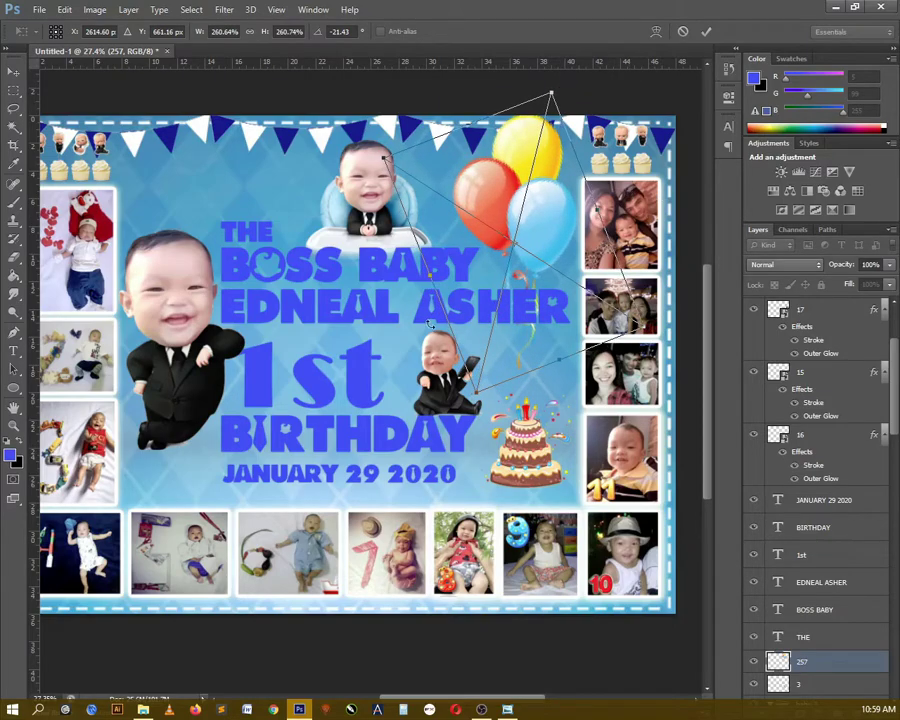
{"action": "left_click", "coordinate": [706, 32]}
Alt-drag a copy of the balloons to the top left and shrink it to about 177%
{"action": "left_click_drag", "start_coordinate": [564, 176], "coordinate": [199, 172]}
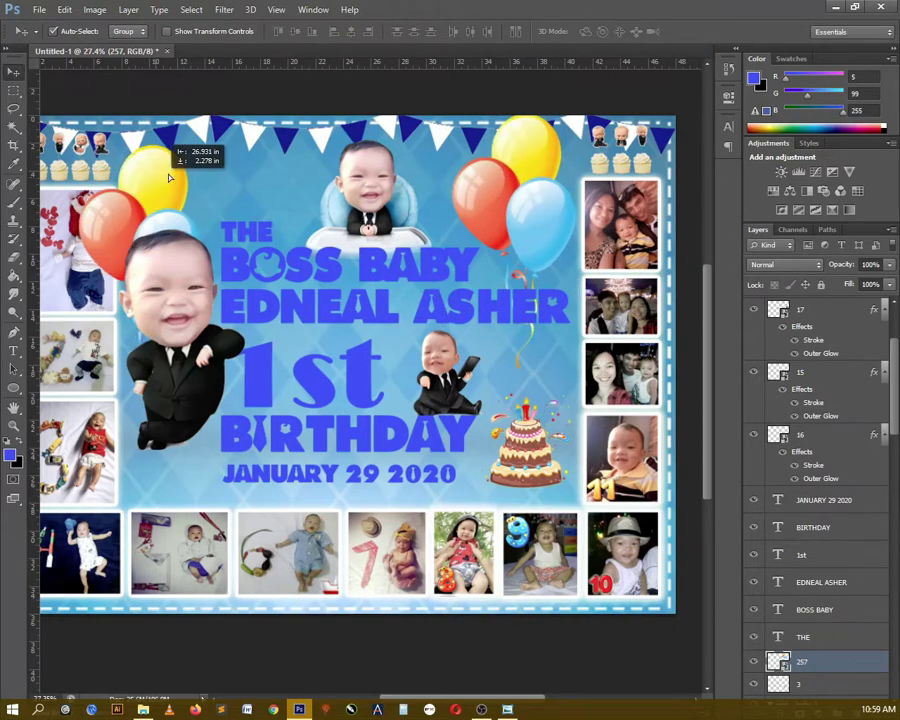
{"action": "key", "text": "ctrl+t"}
{"action": "mouse_move", "coordinate": [320, 340]}
{"action": "left_mouse_down"}
{"action": "mouse_move", "coordinate": [243, 290]}
{"action": "mouse_move", "coordinate": [180, 112]}
{"action": "left_mouse_up"}
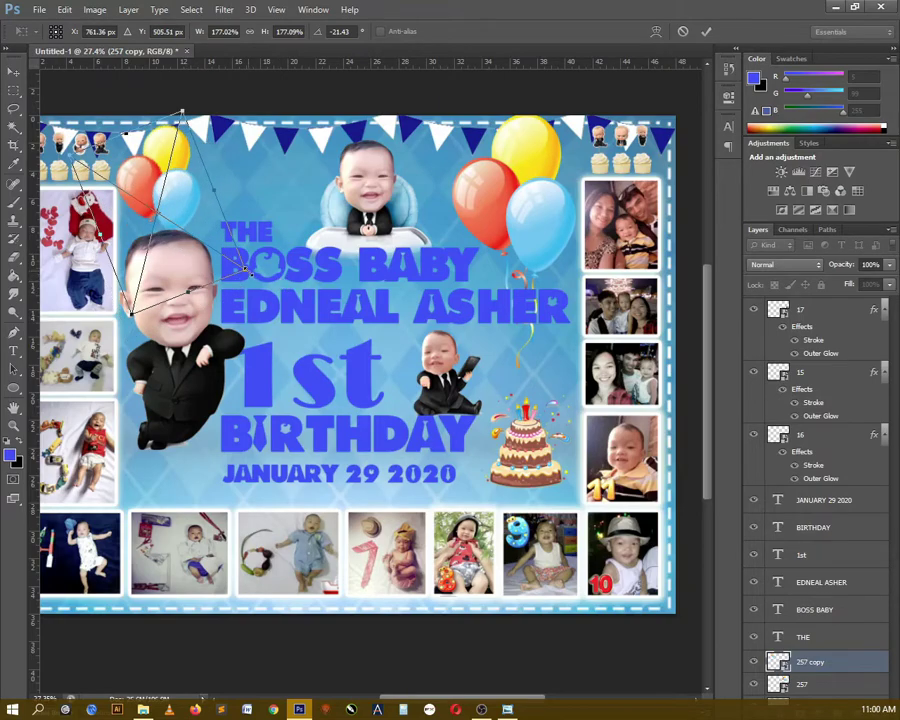
{"action": "left_click", "coordinate": [706, 32]}
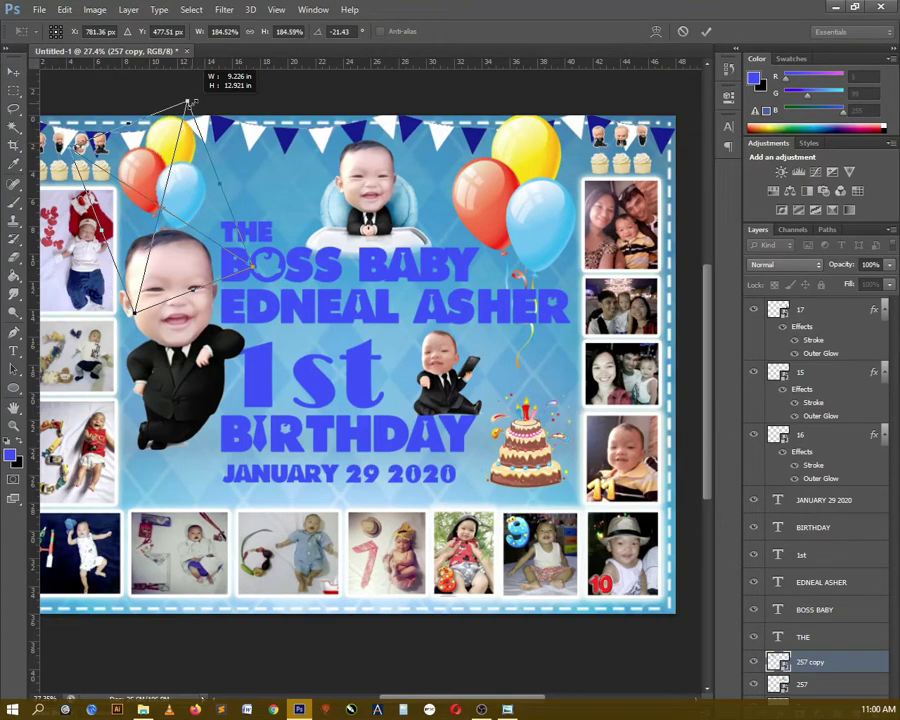
{"action": "left_click", "coordinate": [541, 200]}
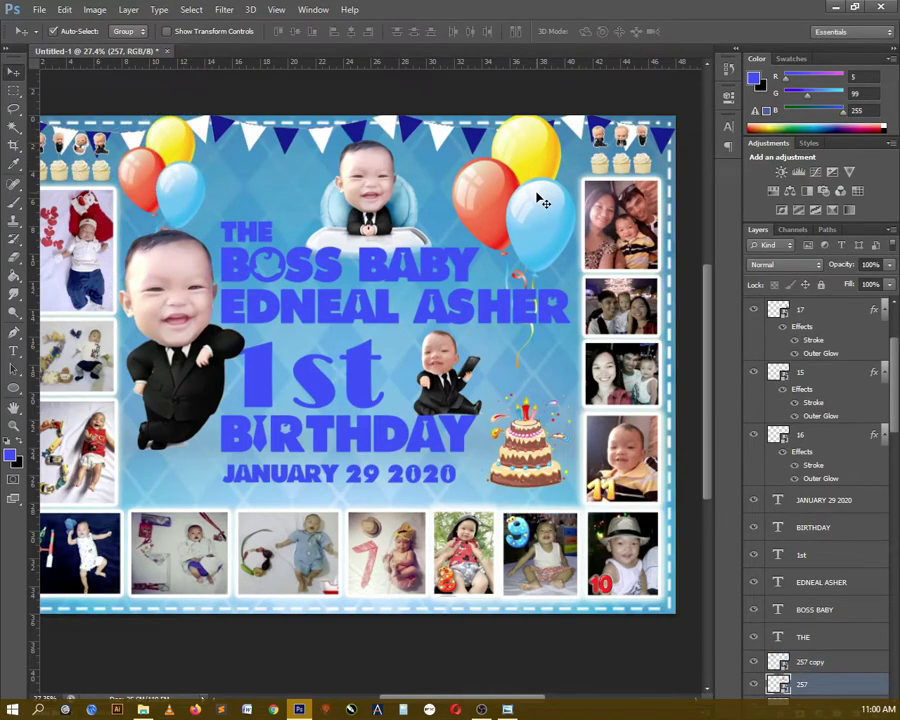
{"action": "left_click", "coordinate": [180, 207]}
{"action": "key", "text": "ctrl+t"}
{"action": "key", "text": "Return"}
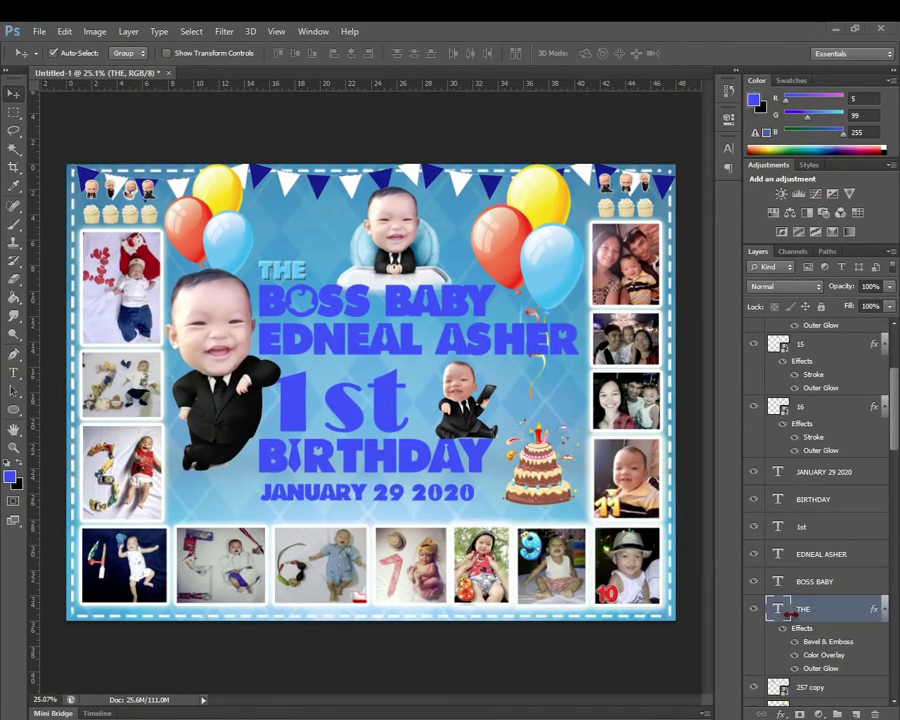
In THE's Layer Style, set Bevel & Emboss size 0 and soften 4
{"action": "double_click", "coordinate": [777, 609]}
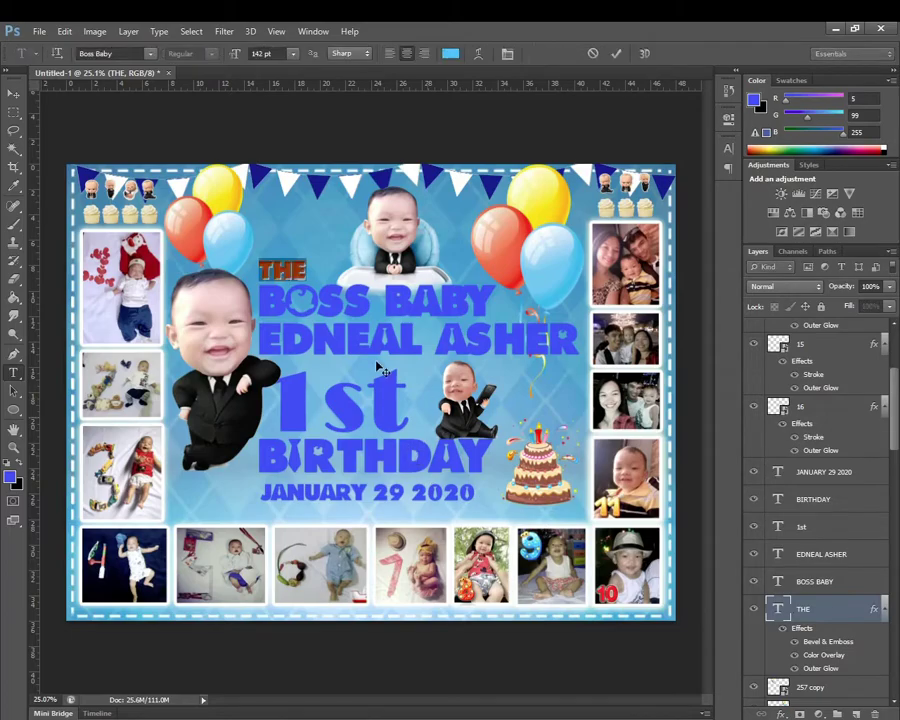
{"action": "key", "text": "ctrl+h"}
{"action": "double_click", "coordinate": [798, 630]}
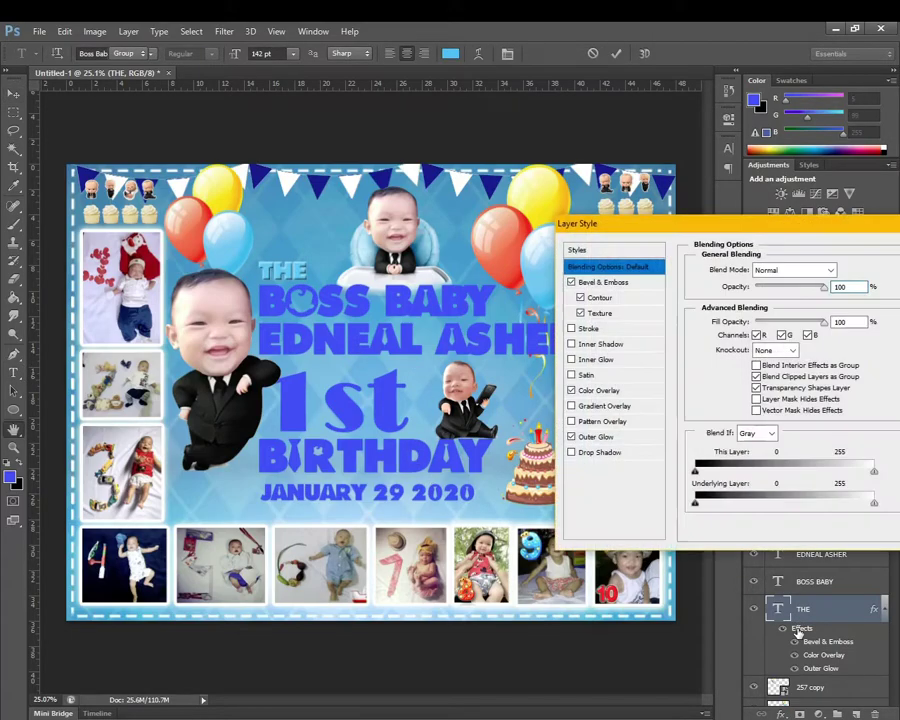
{"action": "left_click", "coordinate": [612, 285]}
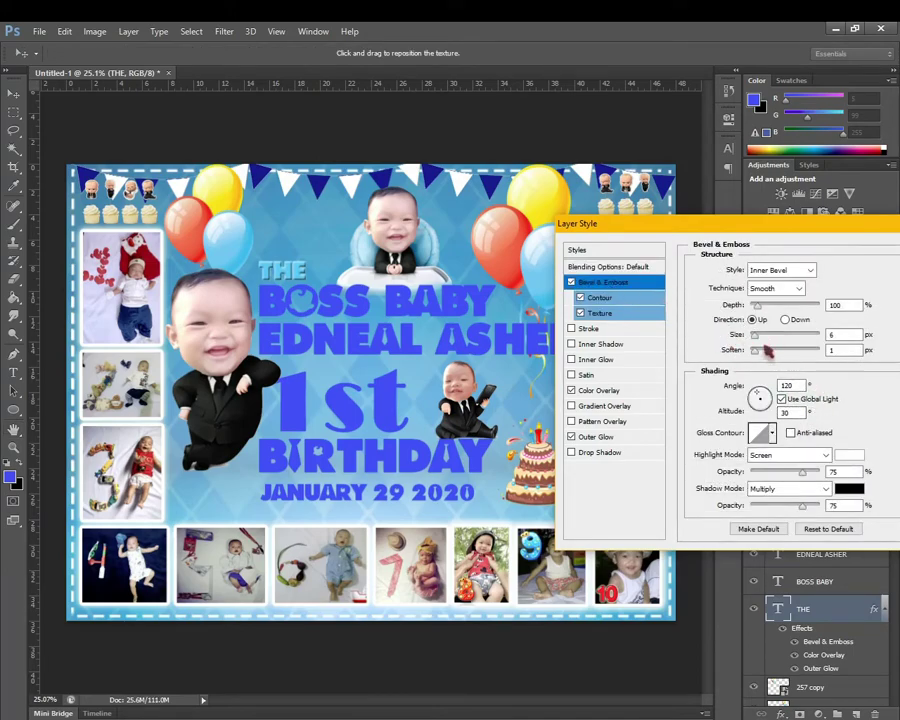
{"action": "key", "text": "Tab"}
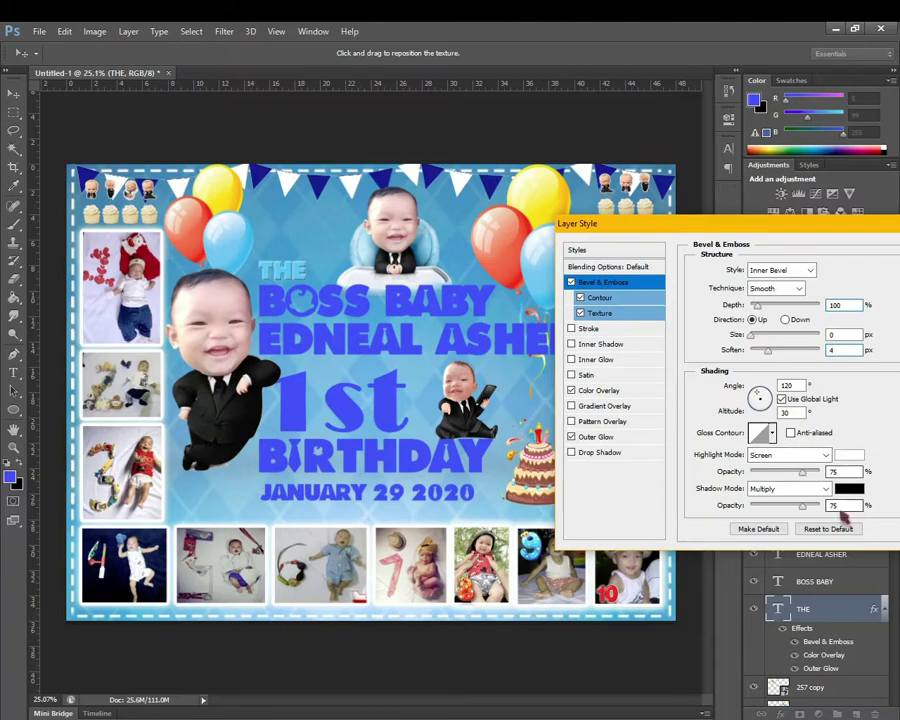
Enable the bevel's Contour and Texture at 100, and turn on Gradient Overlay
{"action": "left_click", "coordinate": [597, 299]}
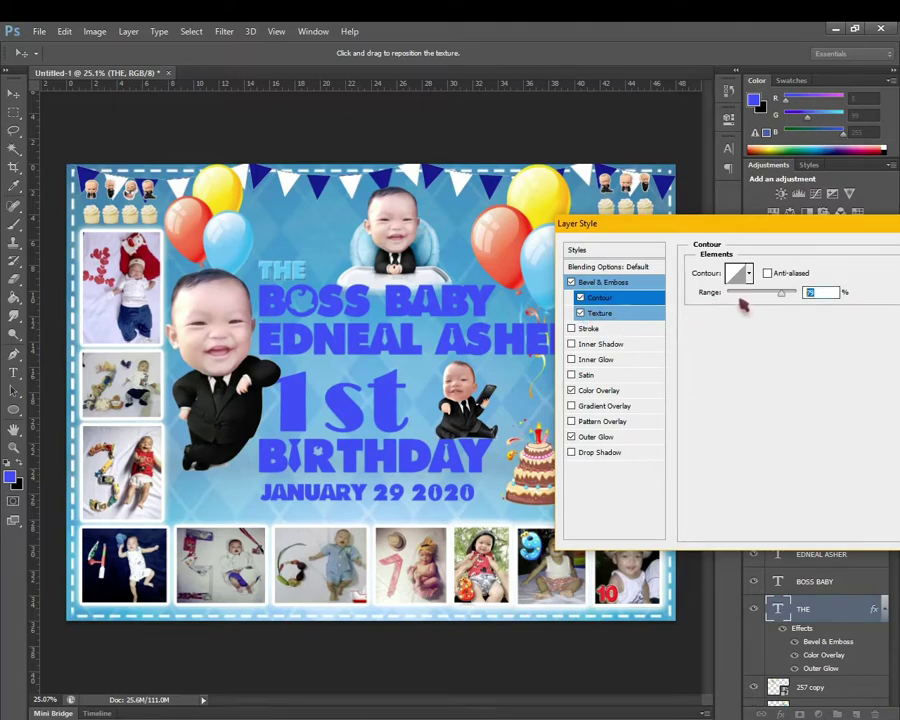
{"action": "left_click", "coordinate": [600, 314]}
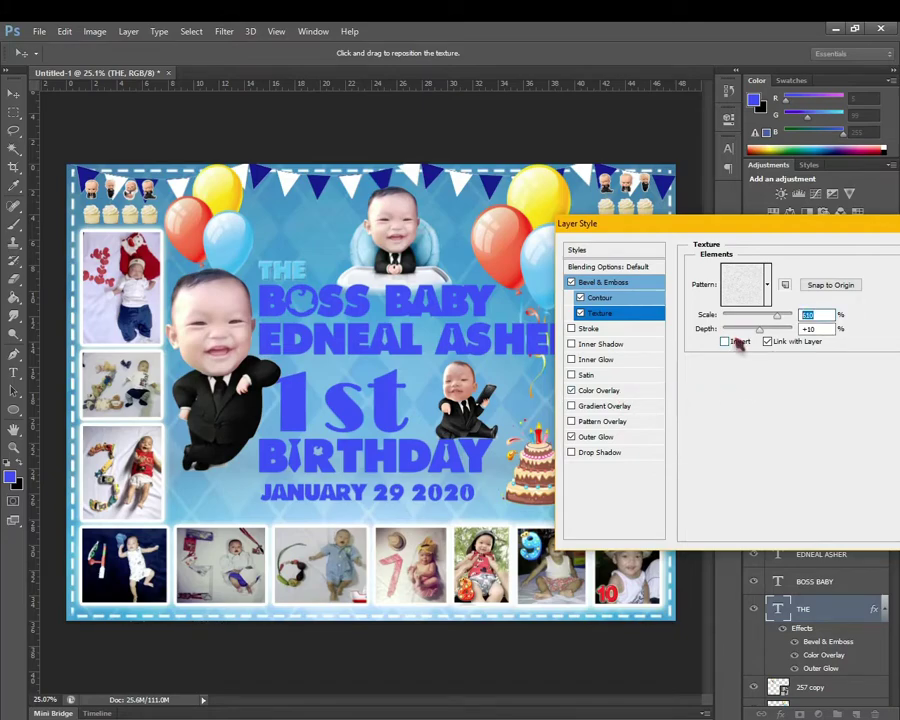
{"action": "type", "text": "1"}
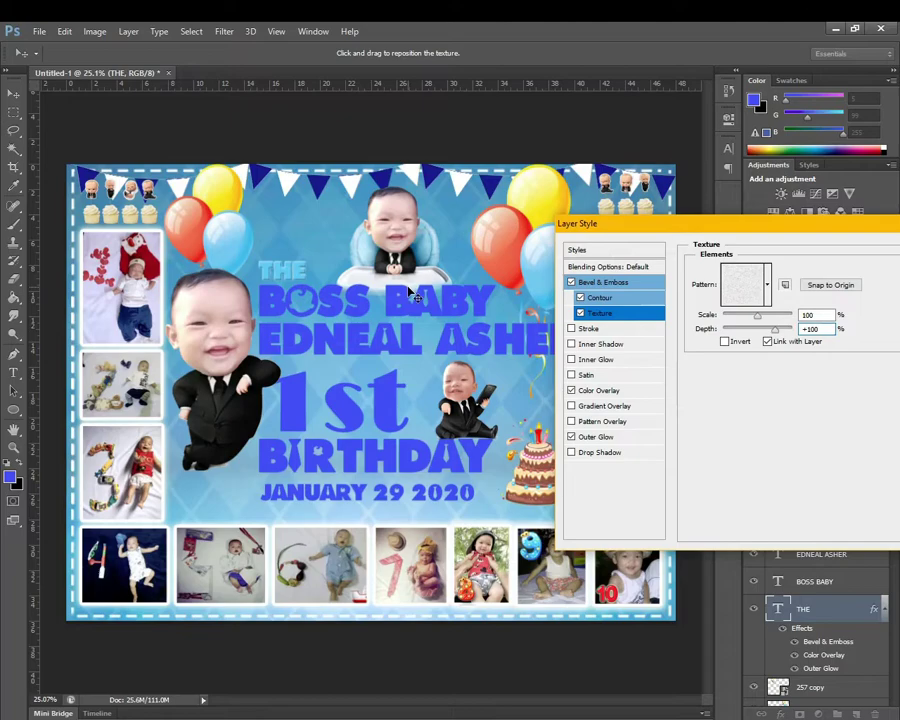
{"action": "left_click", "coordinate": [606, 406]}
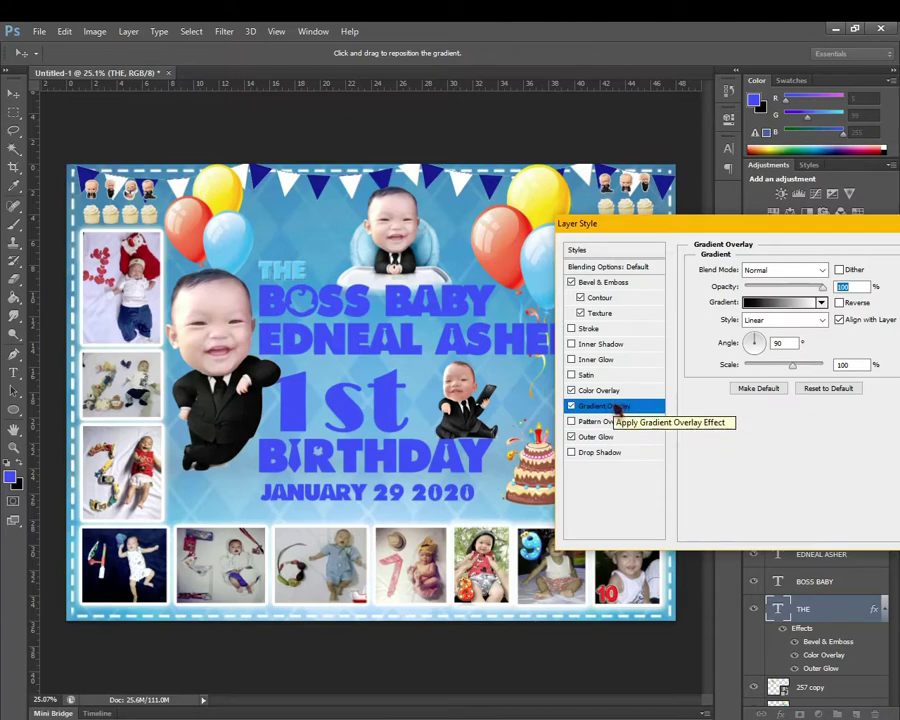
Pick a blue gradient and set its left colour stop to hex 0079c0
{"action": "left_click", "coordinate": [778, 303]}
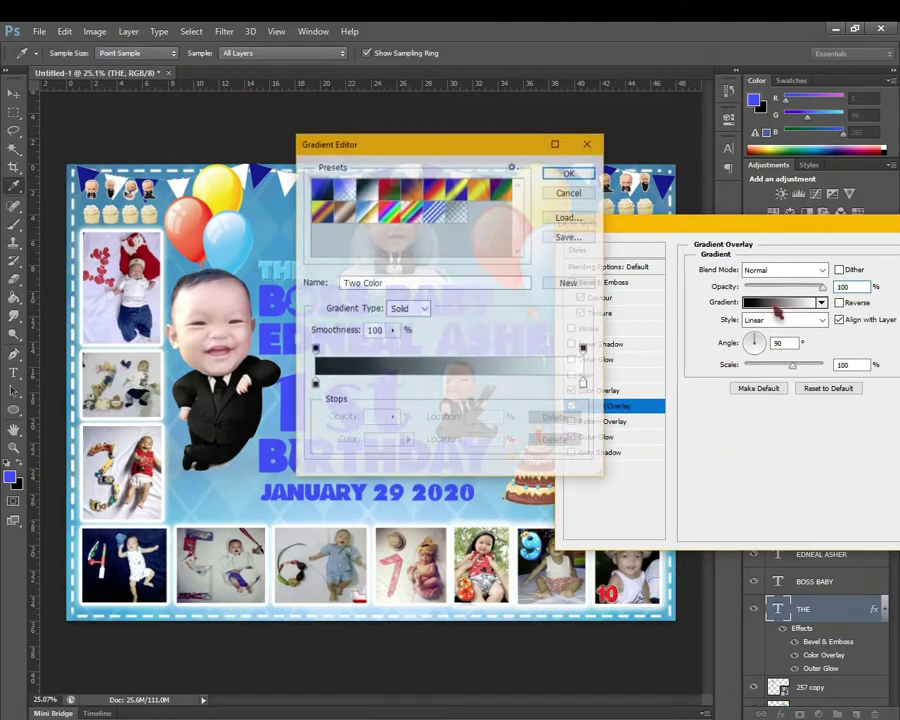
{"action": "left_click", "coordinate": [570, 171]}
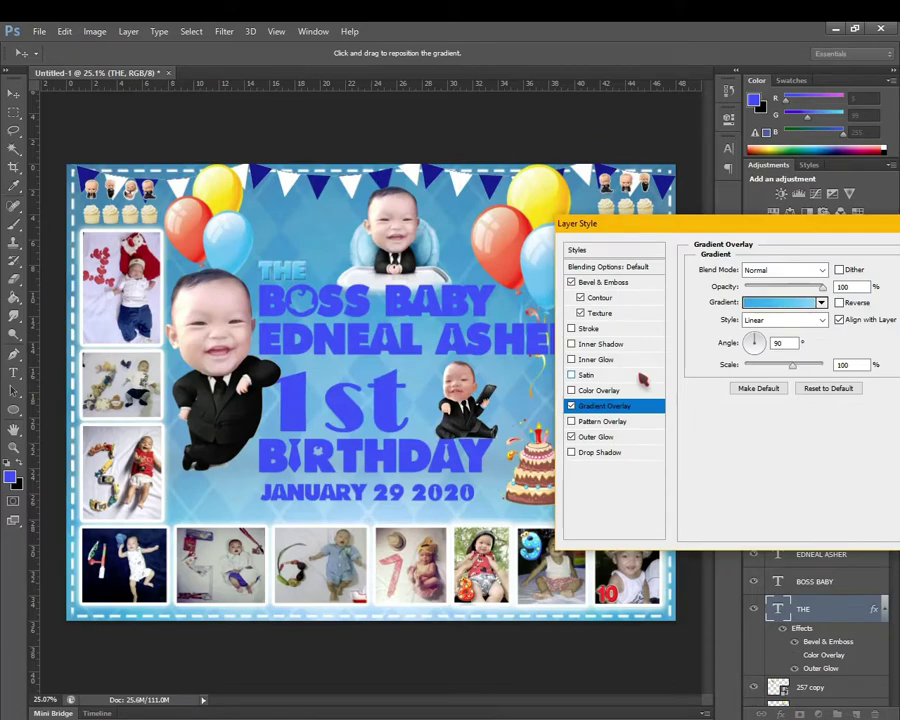
{"action": "left_click", "coordinate": [775, 303]}
{"action": "left_click_drag", "start_coordinate": [506, 447], "coordinate": [489, 447]}
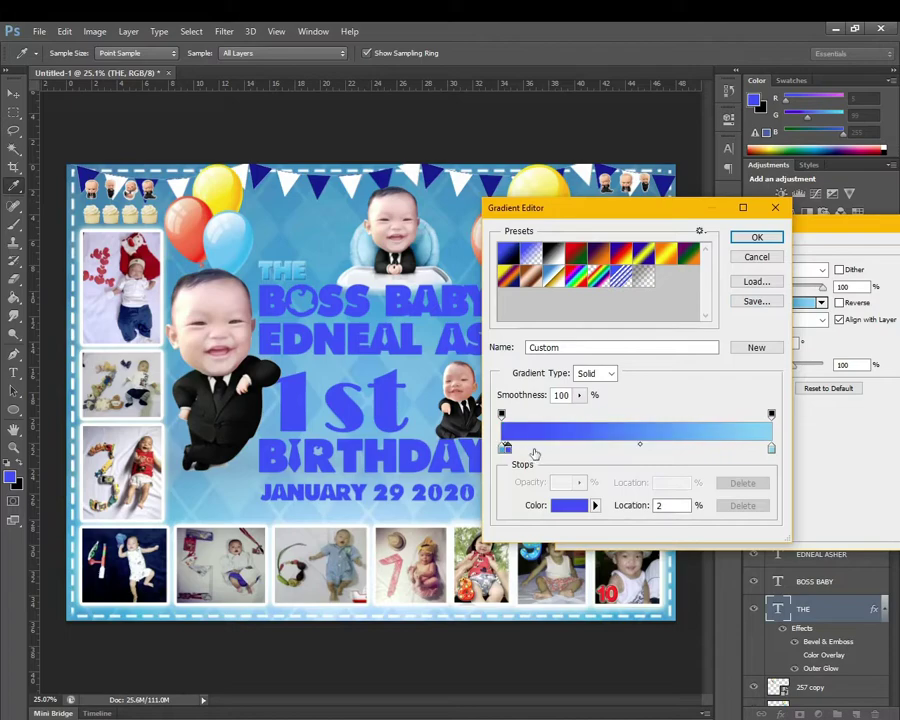
{"action": "left_click", "coordinate": [501, 447]}
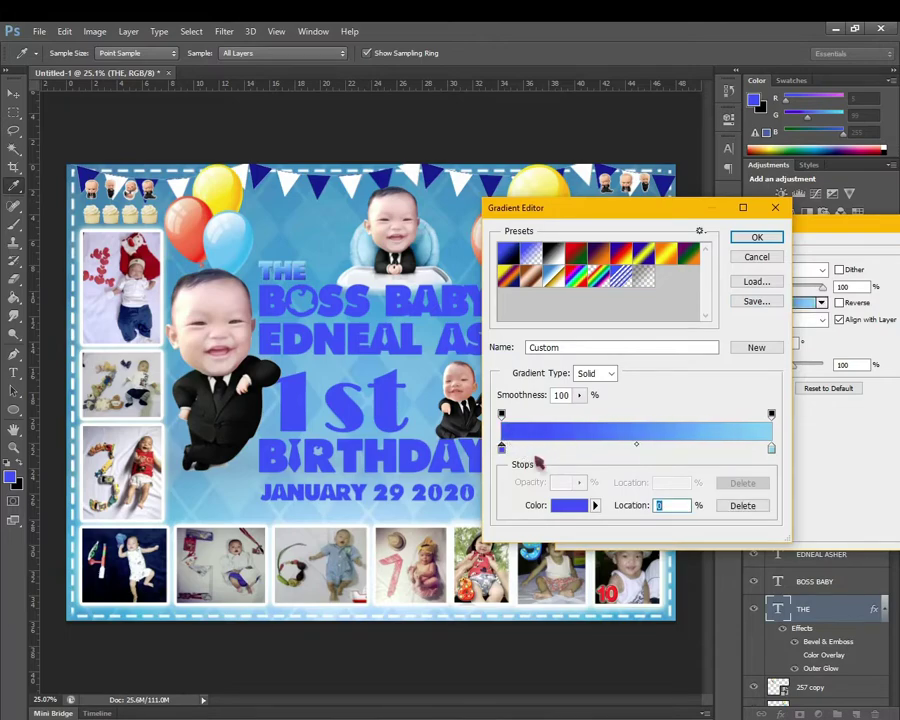
{"action": "left_click_drag", "start_coordinate": [501, 448], "coordinate": [504, 454]}
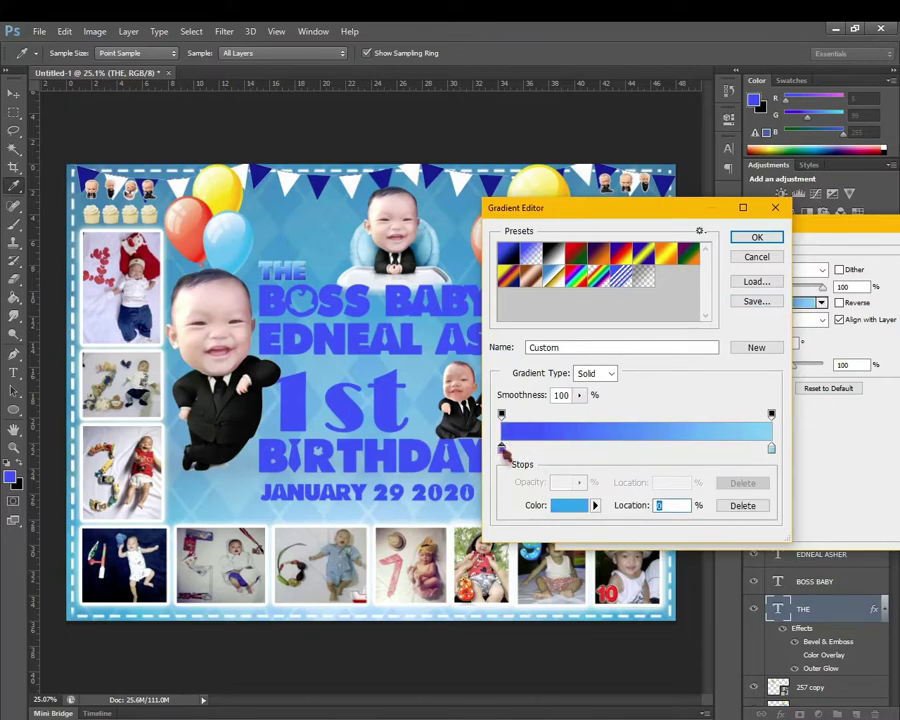
{"action": "left_click", "coordinate": [572, 507]}
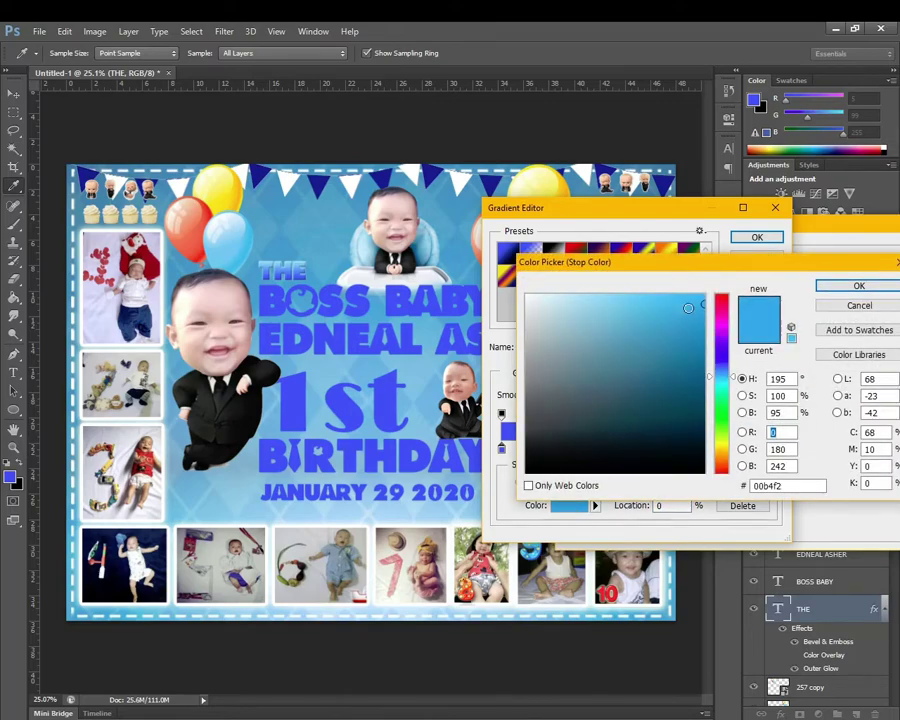
{"action": "left_click", "coordinate": [701, 330]}
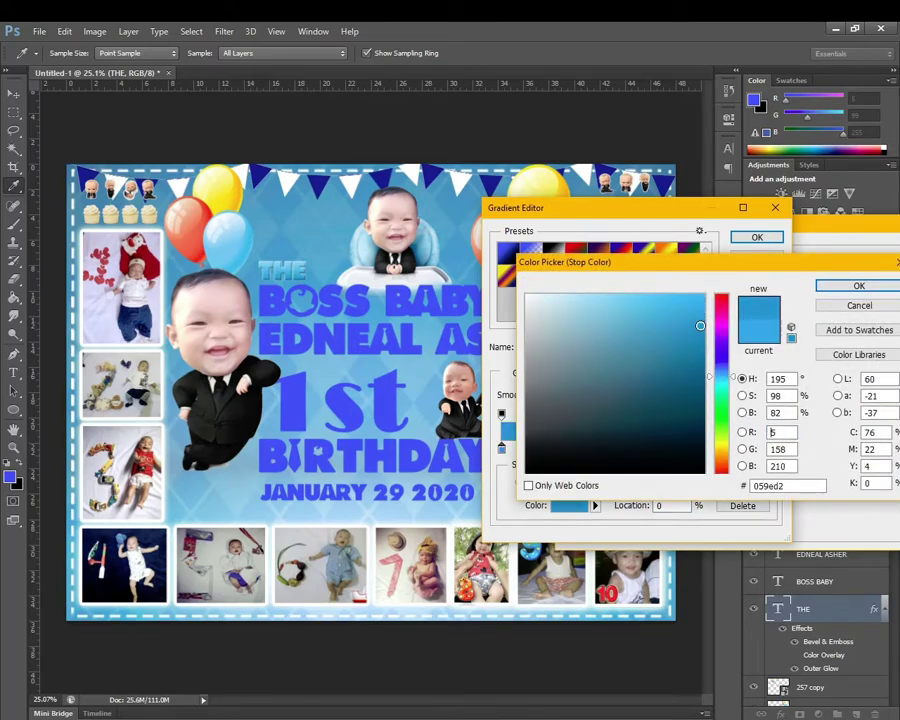
{"action": "left_click", "coordinate": [584, 306]}
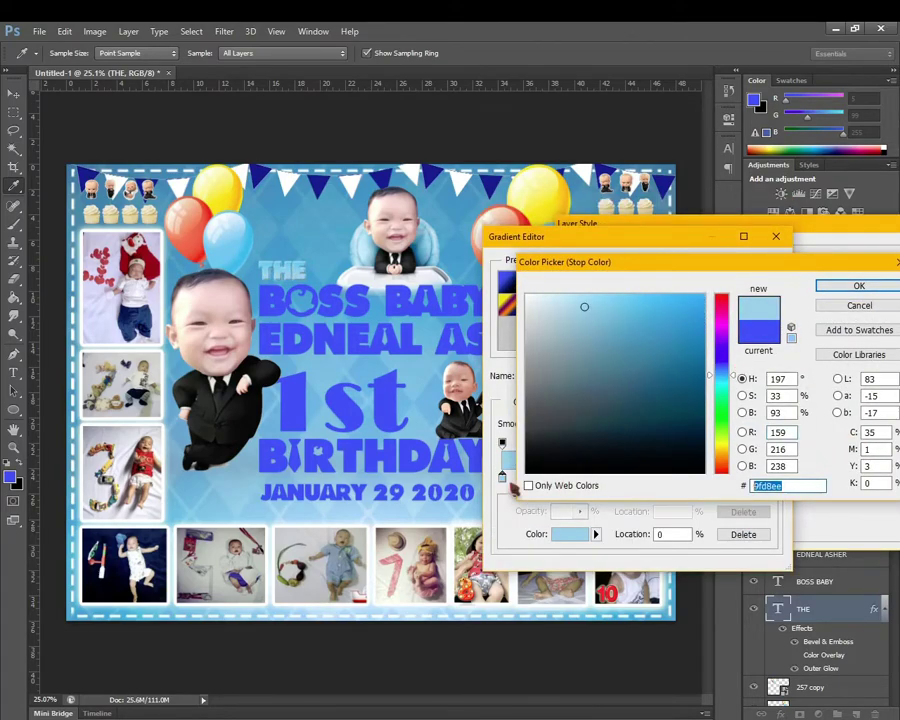
{"action": "type", "text": "0"}
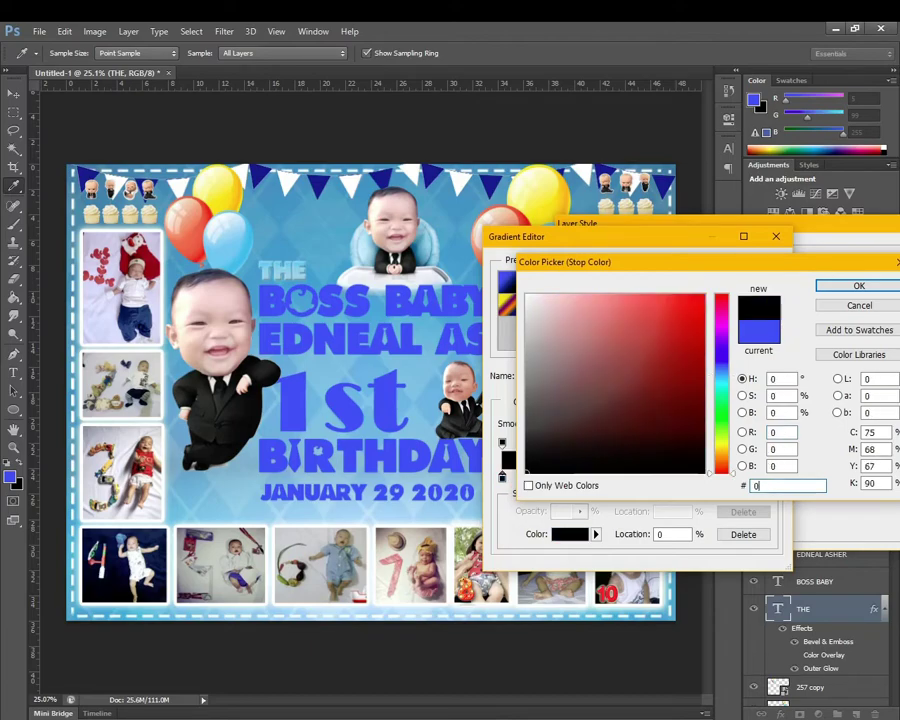
{"action": "type", "text": "079"}
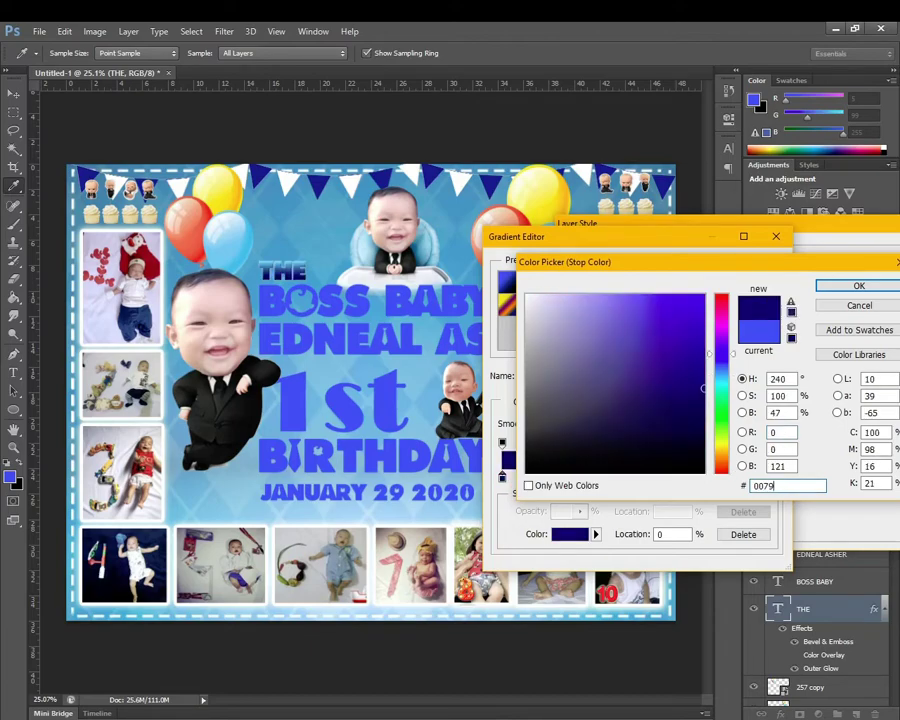
{"action": "type", "text": "c"}
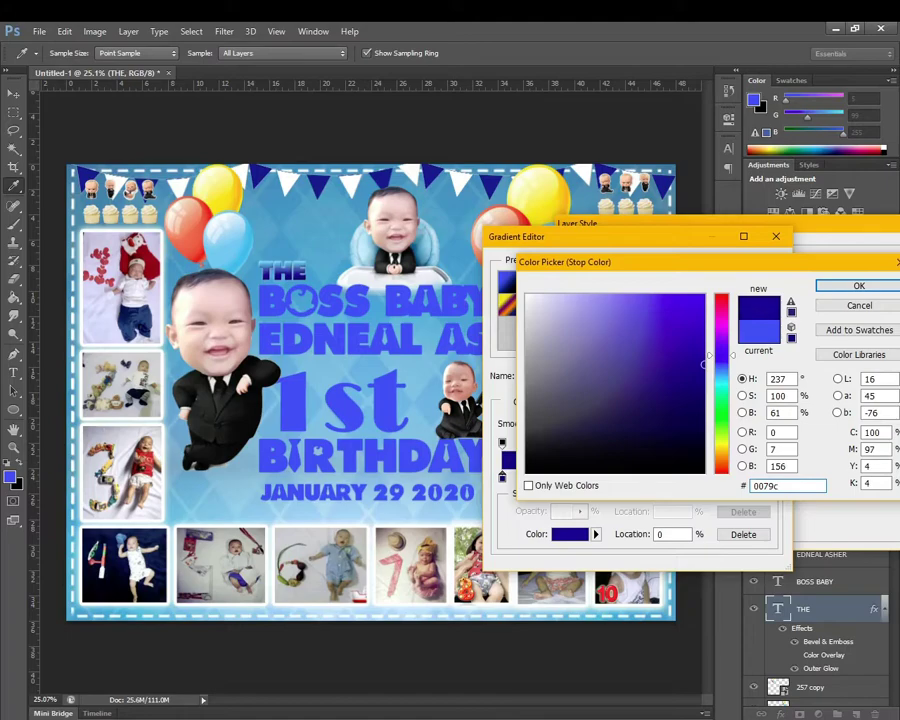
{"action": "type", "text": "0"}
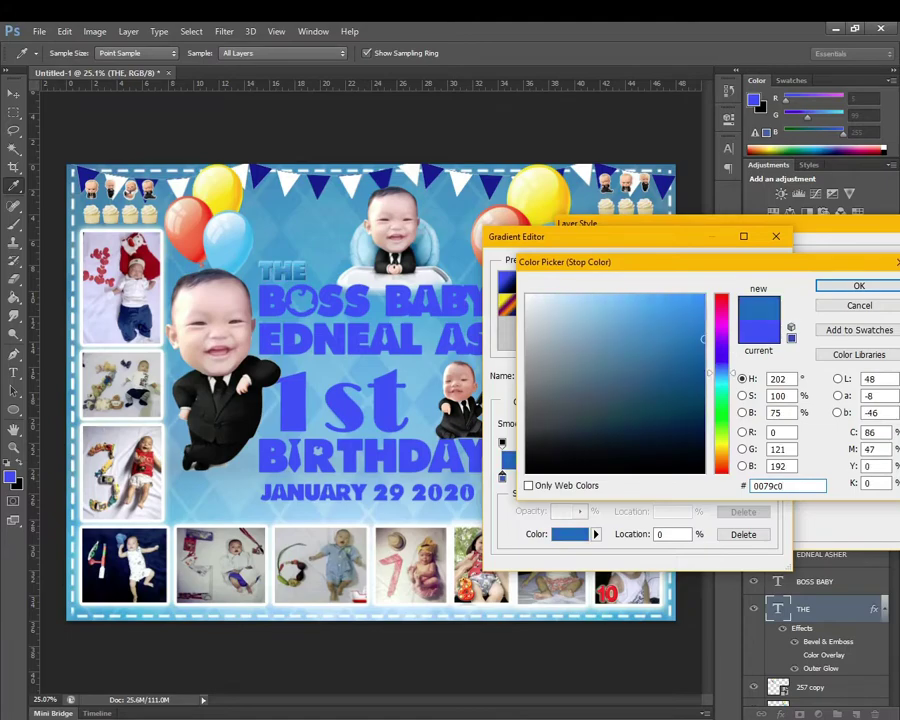
{"action": "left_click", "coordinate": [848, 286]}
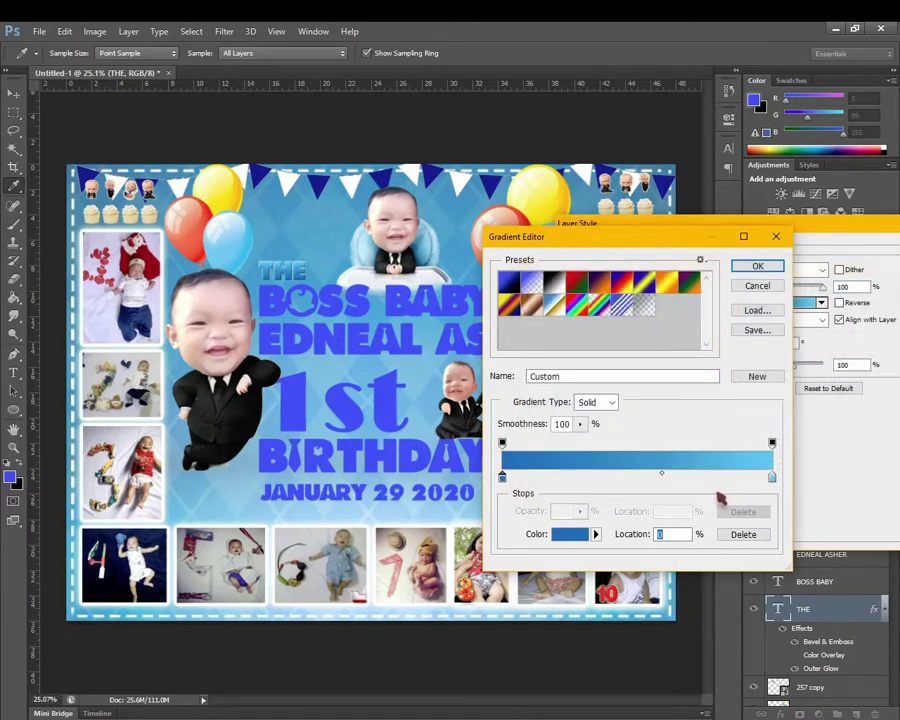
Set the right gradient stop to light blue 01b5f2 and accept the gradient
{"action": "left_click", "coordinate": [770, 478]}
{"action": "left_click", "coordinate": [572, 534]}
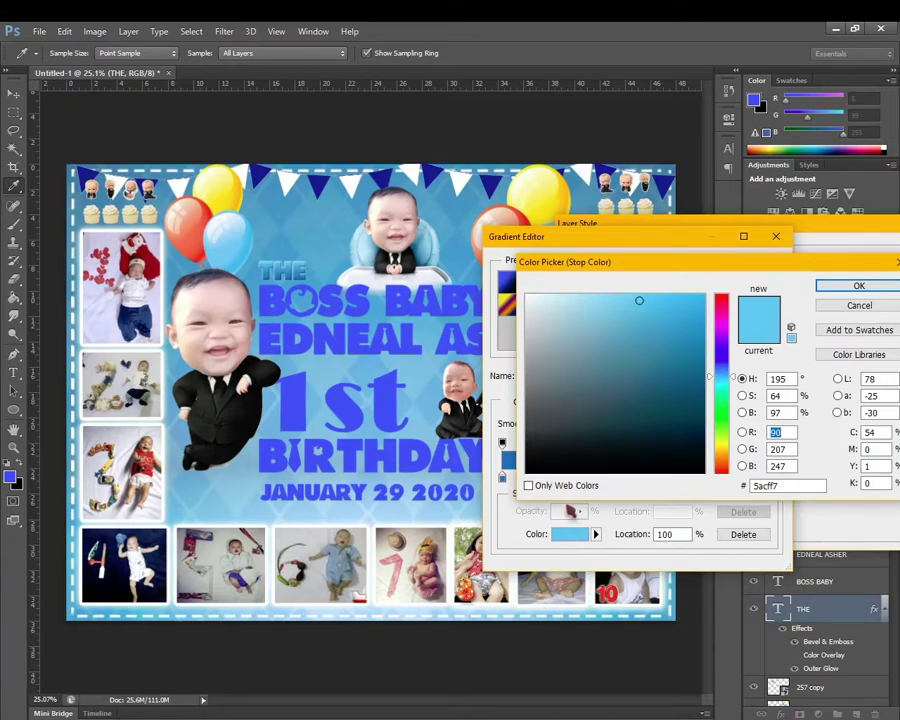
{"action": "left_click", "coordinate": [788, 485]}
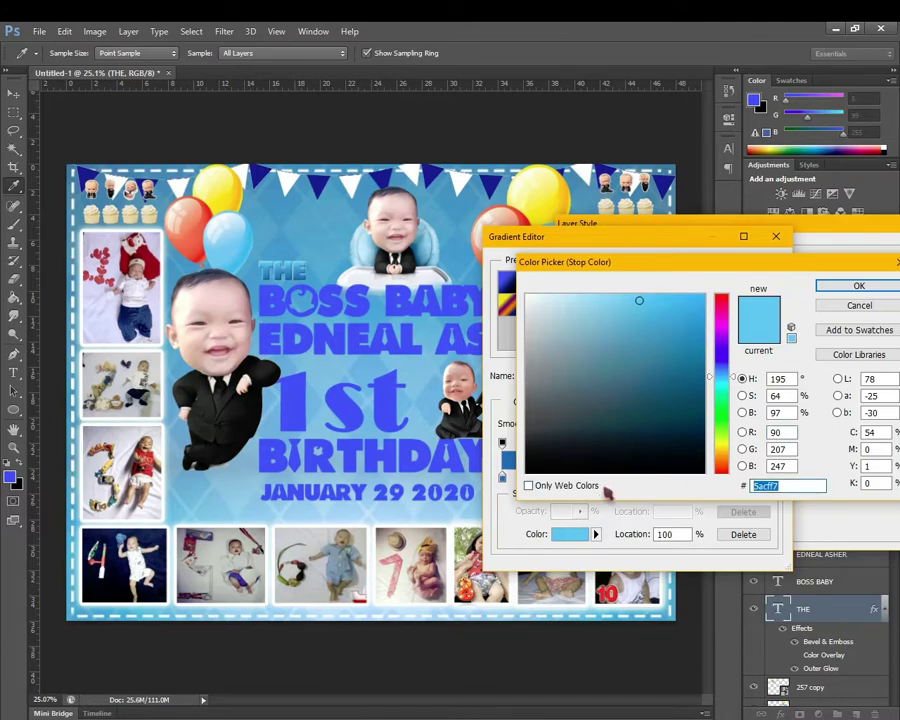
{"action": "type", "text": "01b"}
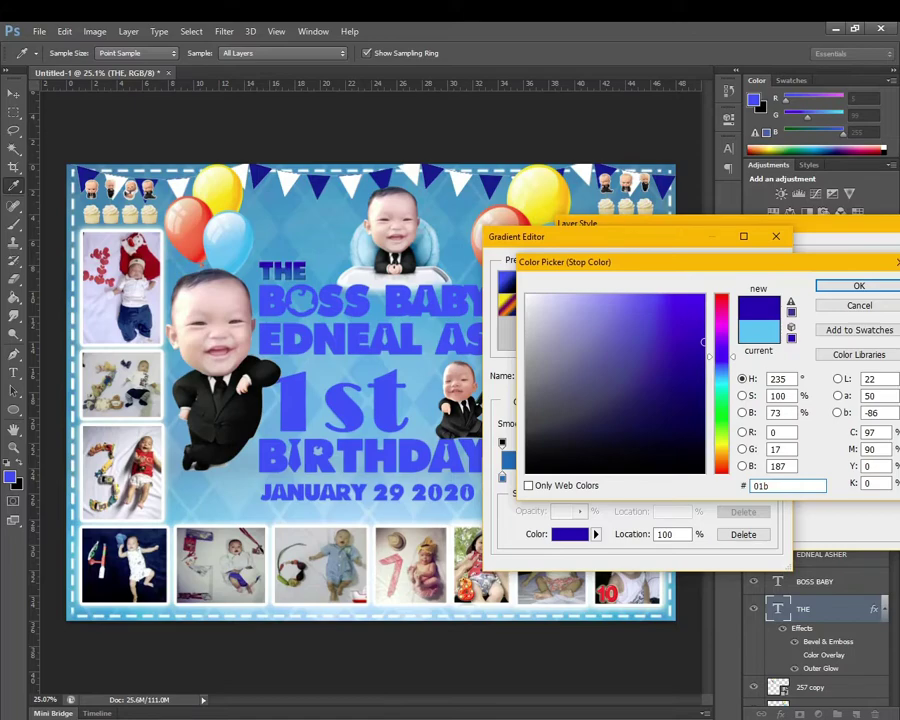
{"action": "type", "text": "5f2"}
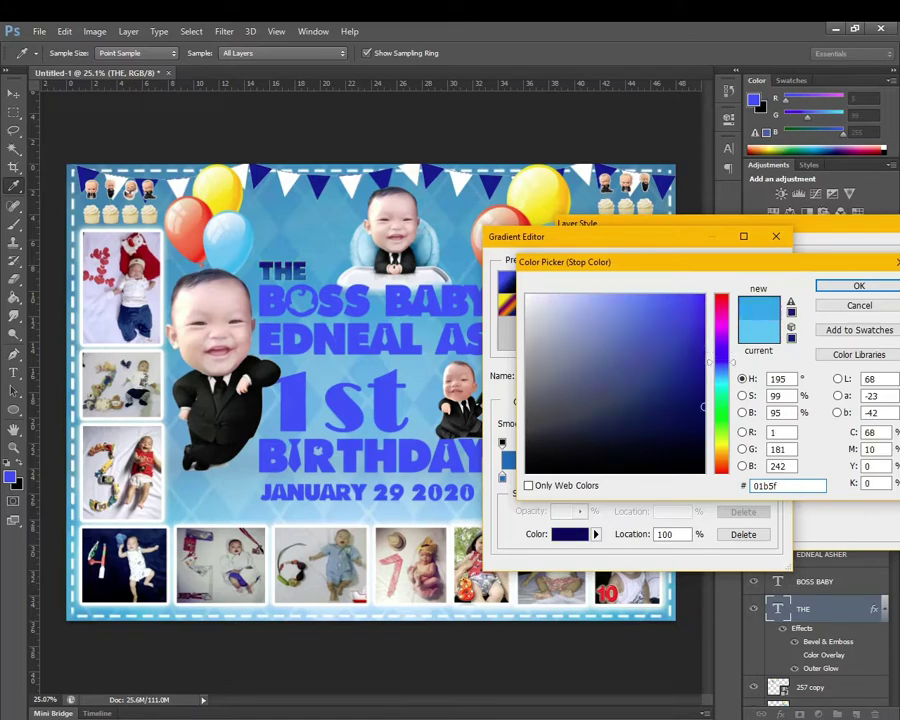
{"action": "key", "text": "Return"}
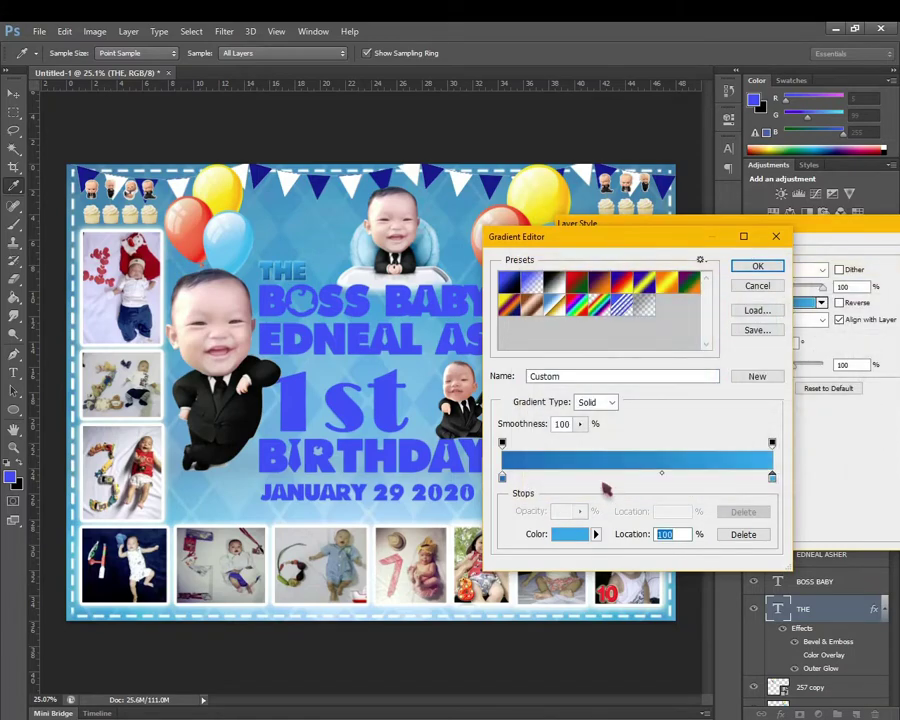
{"action": "left_click", "coordinate": [755, 266]}
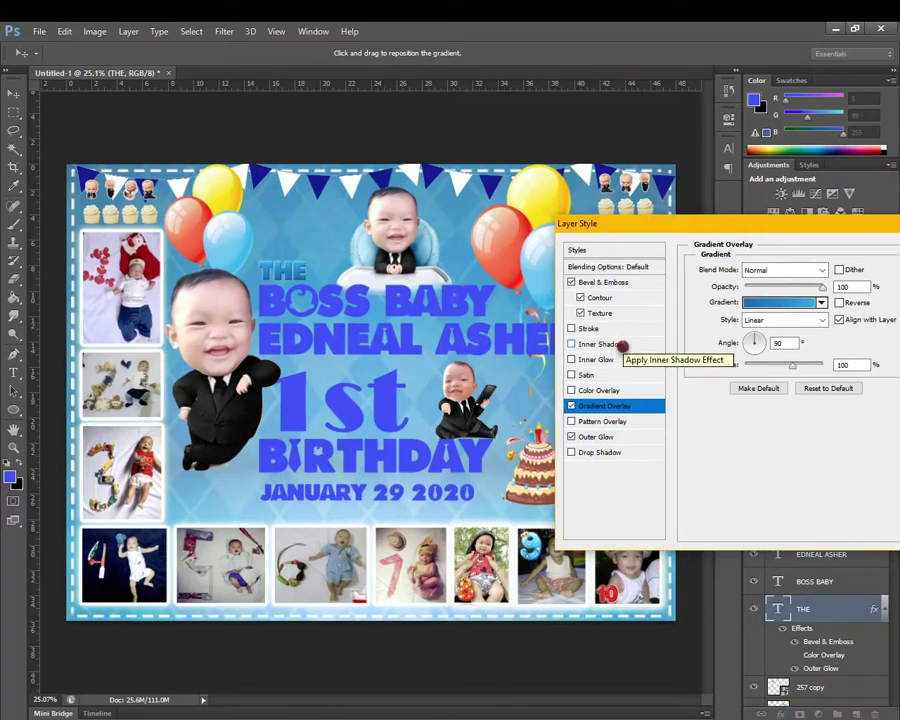
Turn on Drop Shadow for THE with distance 11, spread 10 and size 8
{"action": "left_click", "coordinate": [603, 453]}
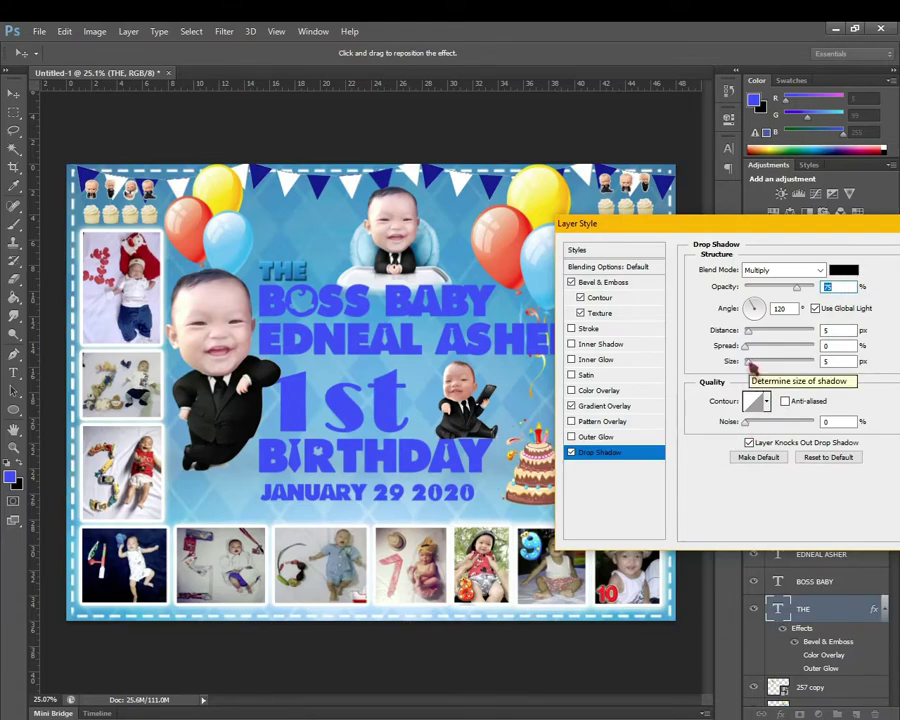
{"action": "key", "text": "Tab"}
{"action": "key", "text": "Tab"}
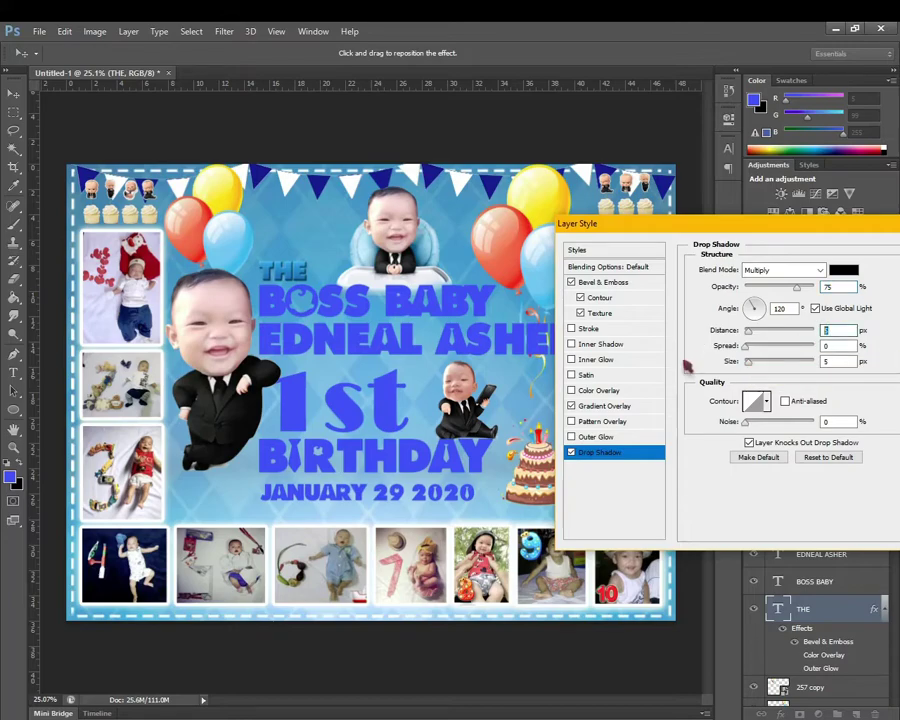
{"action": "type", "text": "11"}
{"action": "key", "text": "Tab"}
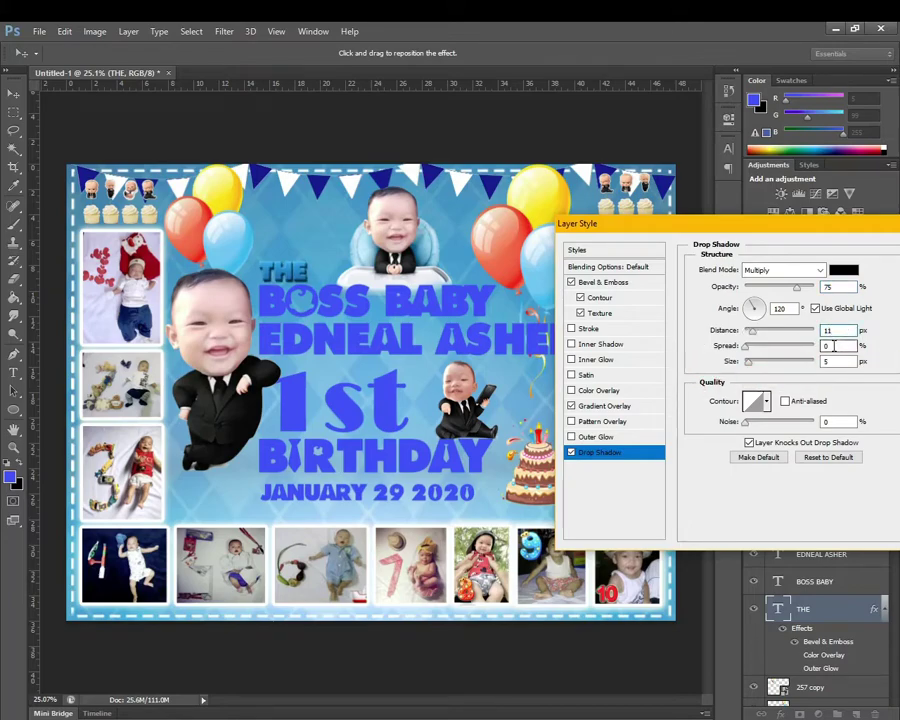
{"action": "type", "text": "10"}
{"action": "key", "text": "Tab"}
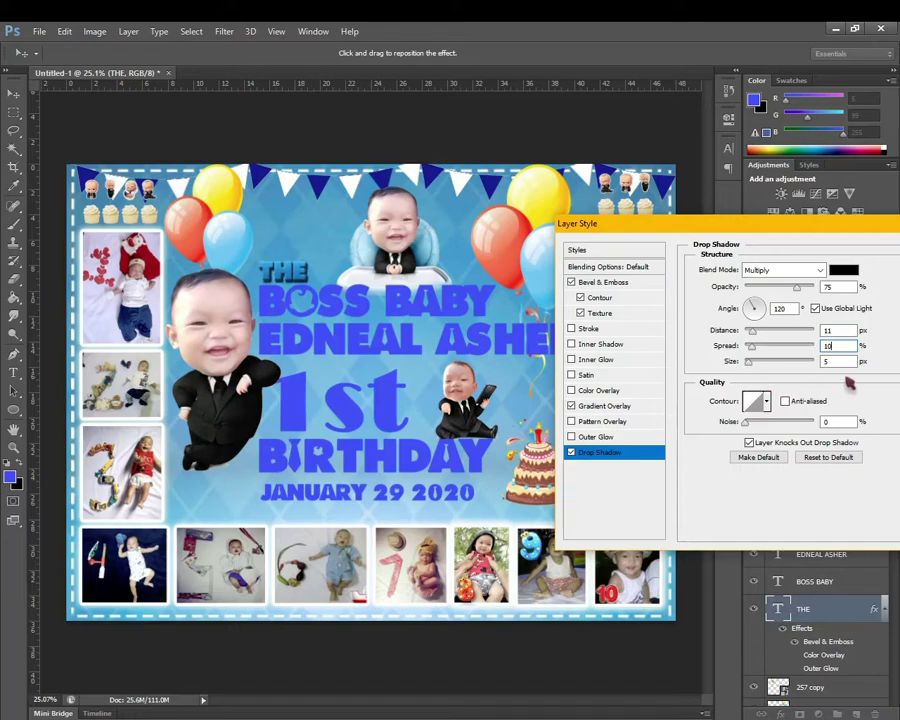
{"action": "type", "text": "8"}
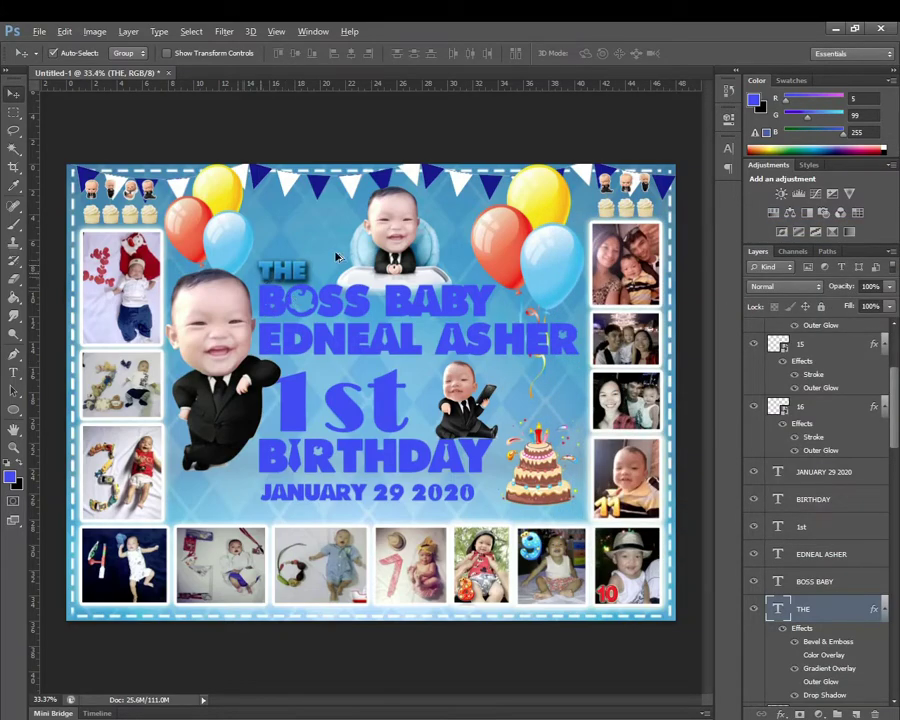
Copy THE's layer style and paste it onto the BOSS BABY layer
{"action": "scroll", "coordinate": [330, 300], "scroll_direction": "up", "scroll_amount": 2}
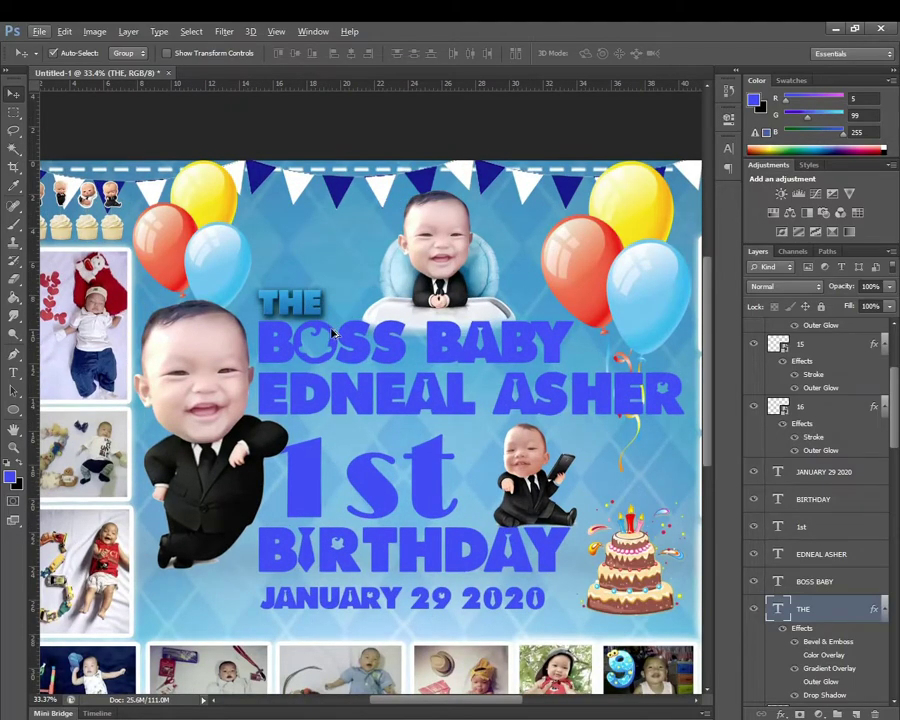
{"action": "scroll", "coordinate": [350, 315], "scroll_direction": "up", "scroll_amount": 1}
{"action": "scroll", "coordinate": [370, 333], "scroll_direction": "up", "scroll_amount": 1}
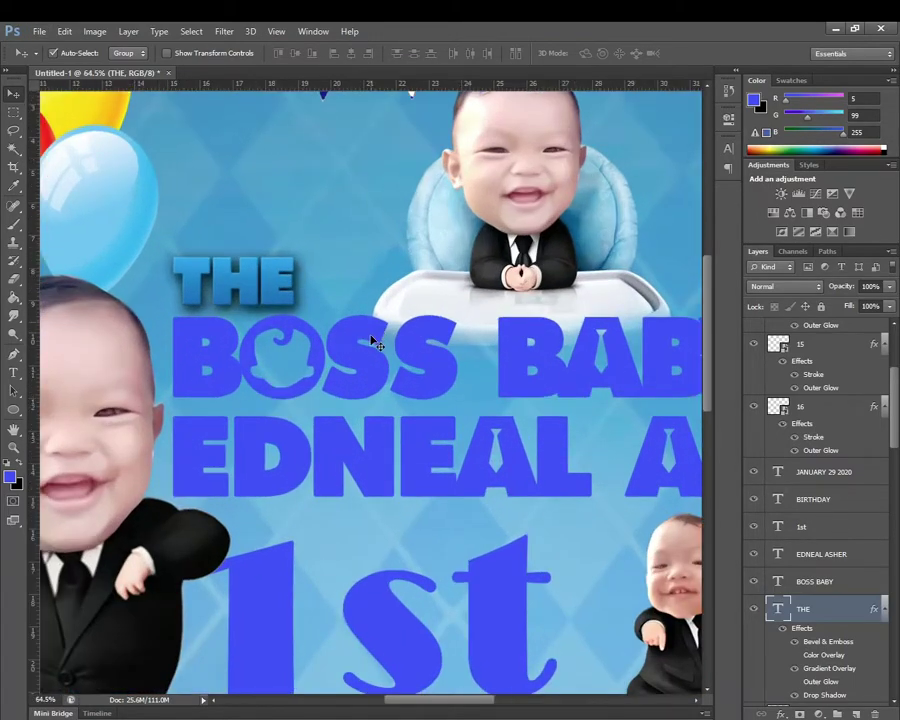
{"action": "key", "text": "ctrl+0"}
{"action": "left_click", "coordinate": [343, 309]}
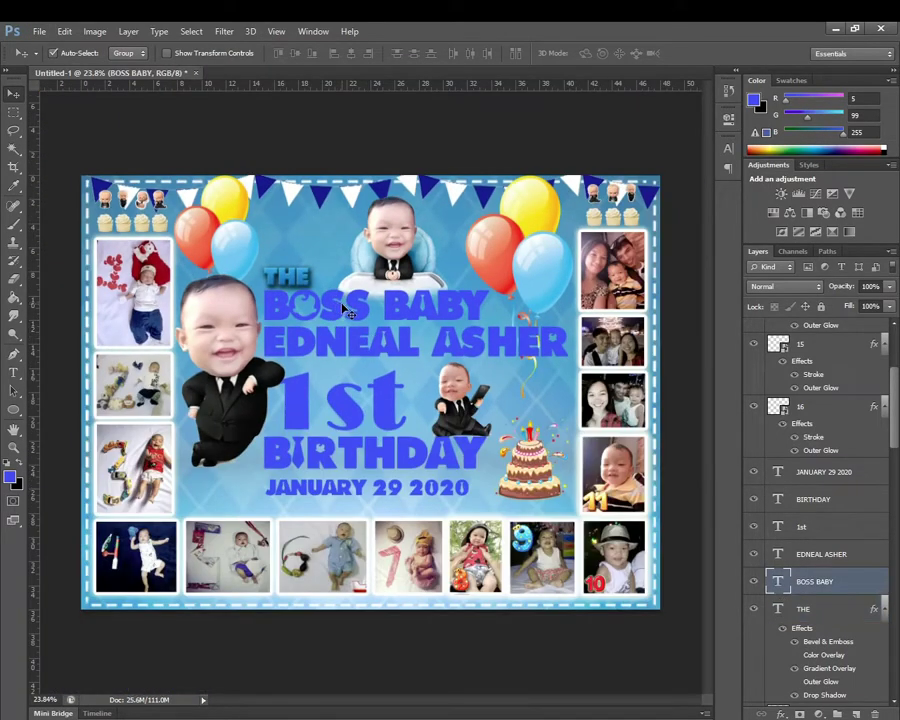
{"action": "left_click", "coordinate": [818, 617]}
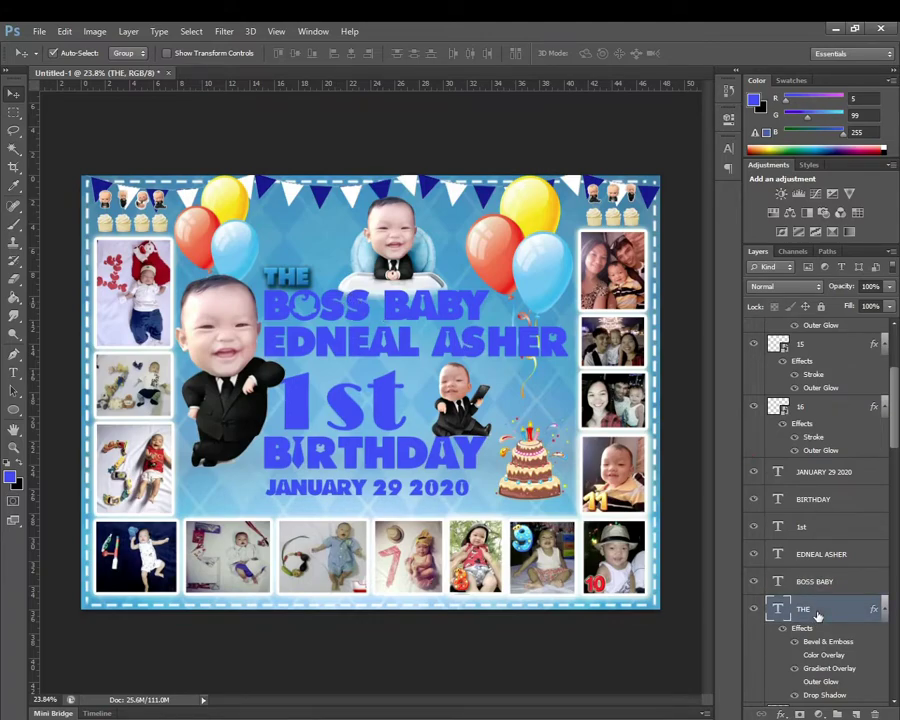
{"action": "right_click", "coordinate": [818, 617]}
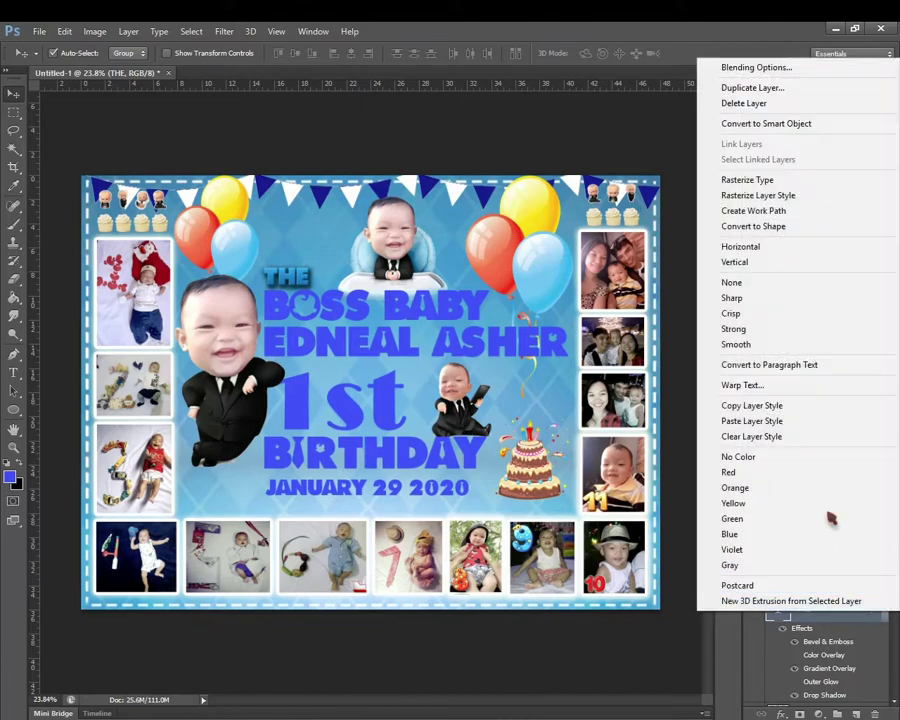
{"action": "left_click", "coordinate": [770, 404]}
{"action": "left_click", "coordinate": [450, 307]}
{"action": "right_click", "coordinate": [815, 581]}
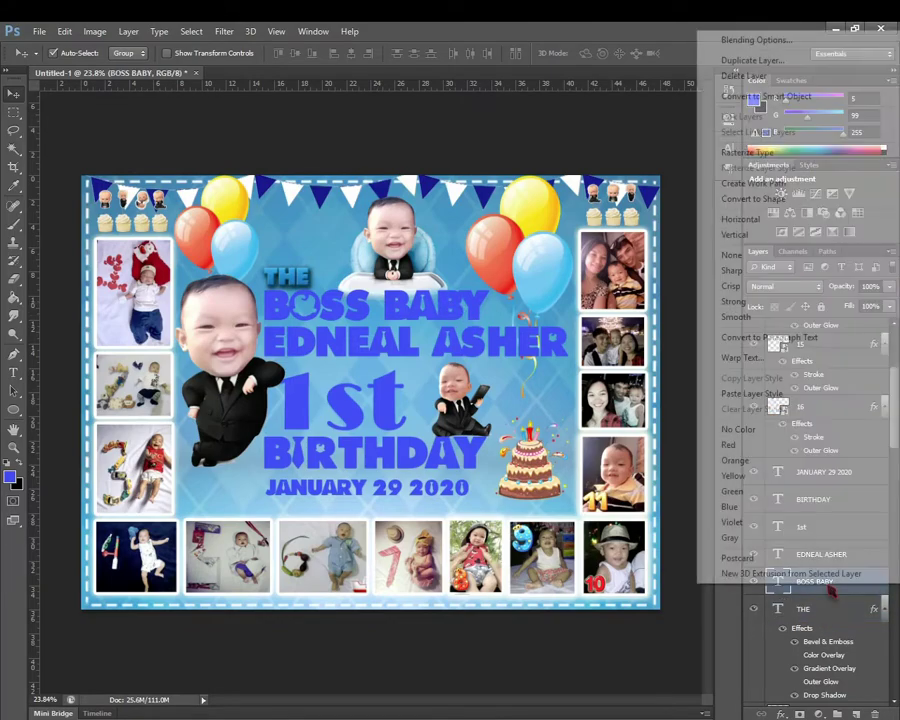
{"action": "left_click", "coordinate": [758, 393]}
Paste the copied style onto the name, 1st, BIRTHDAY and JANUARY 29 2020 layers
{"action": "left_click", "coordinate": [407, 340]}
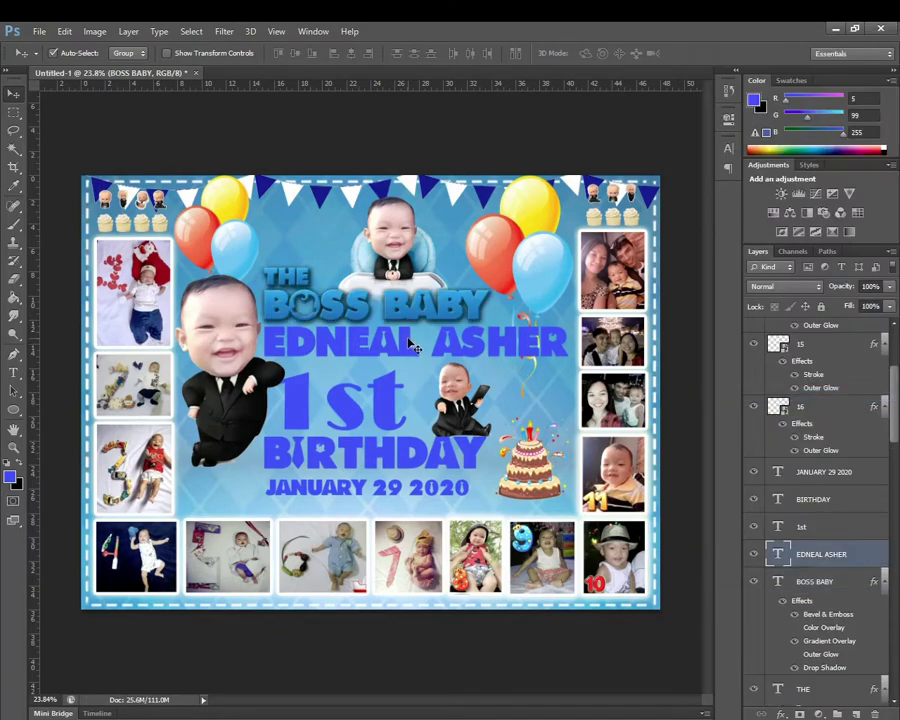
{"action": "right_click", "coordinate": [825, 548]}
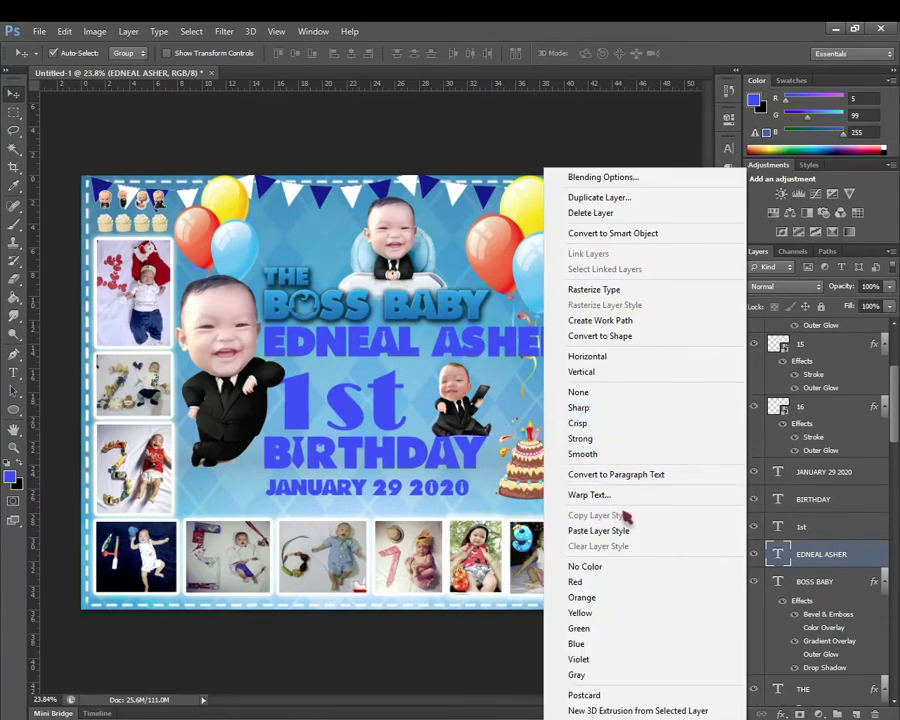
{"action": "left_click", "coordinate": [615, 542]}
{"action": "left_click", "coordinate": [395, 408]}
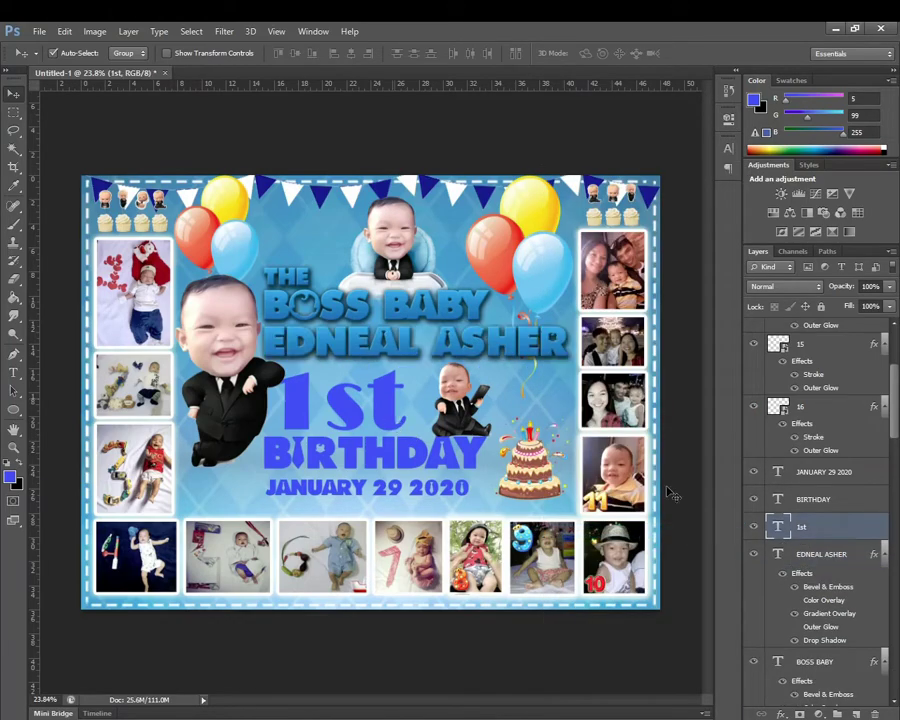
{"action": "right_click", "coordinate": [830, 527]}
{"action": "left_click", "coordinate": [659, 532]}
{"action": "left_click", "coordinate": [855, 503]}
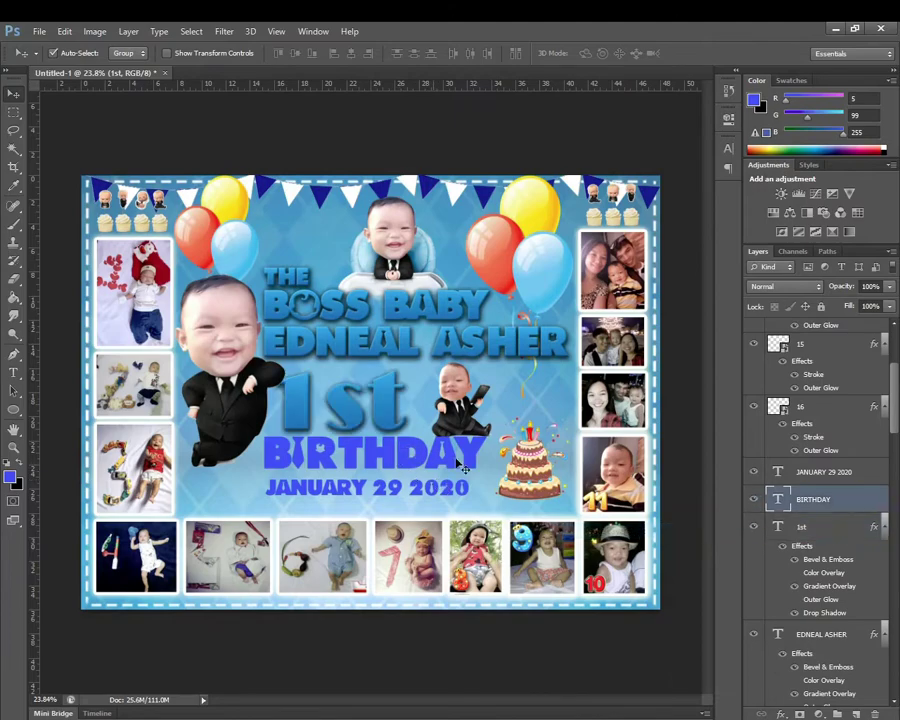
{"action": "right_click", "coordinate": [771, 495]}
{"action": "left_click", "coordinate": [646, 516]}
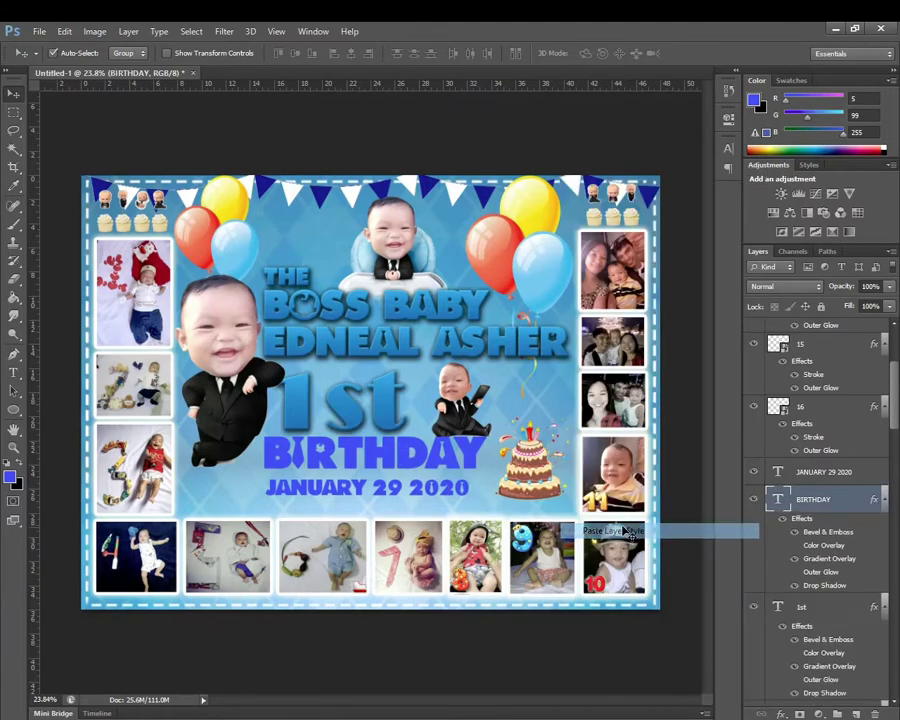
{"action": "left_click", "coordinate": [390, 487]}
{"action": "right_click", "coordinate": [812, 473]}
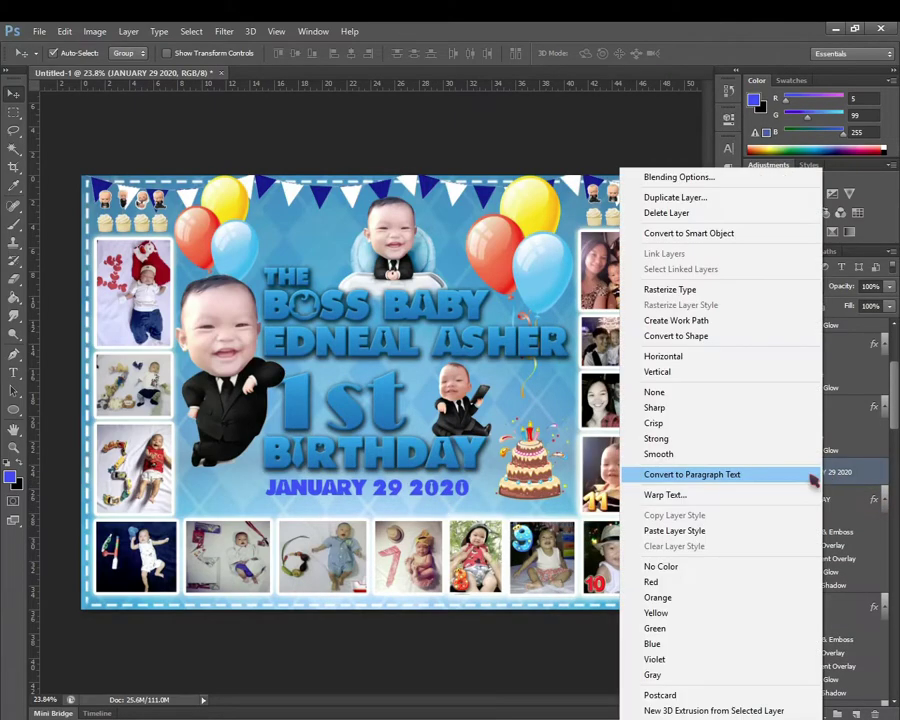
{"action": "left_click", "coordinate": [690, 533]}
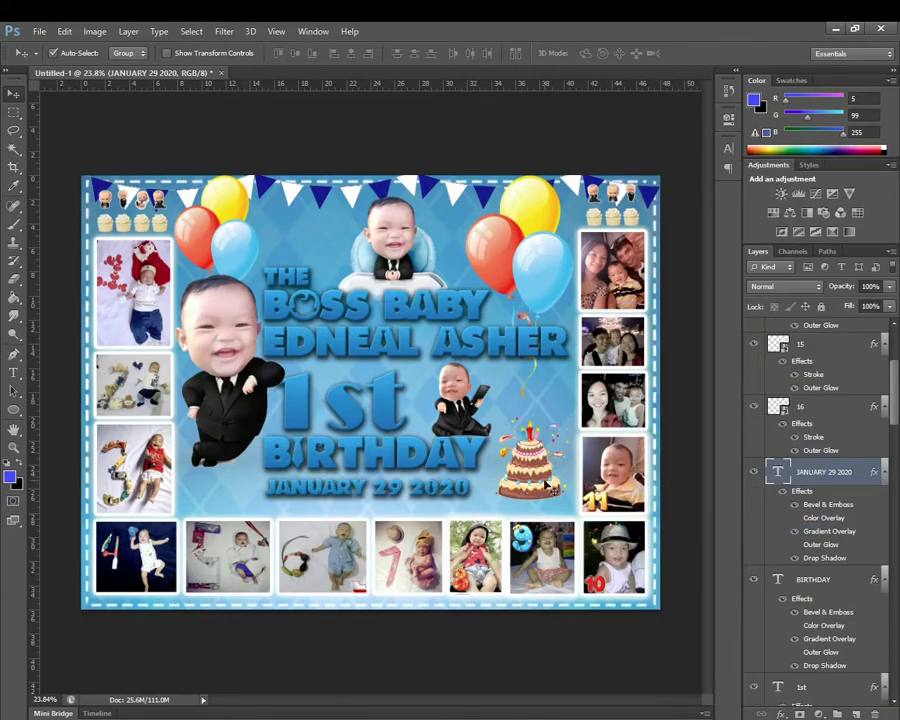
{"action": "left_click", "coordinate": [546, 485]}
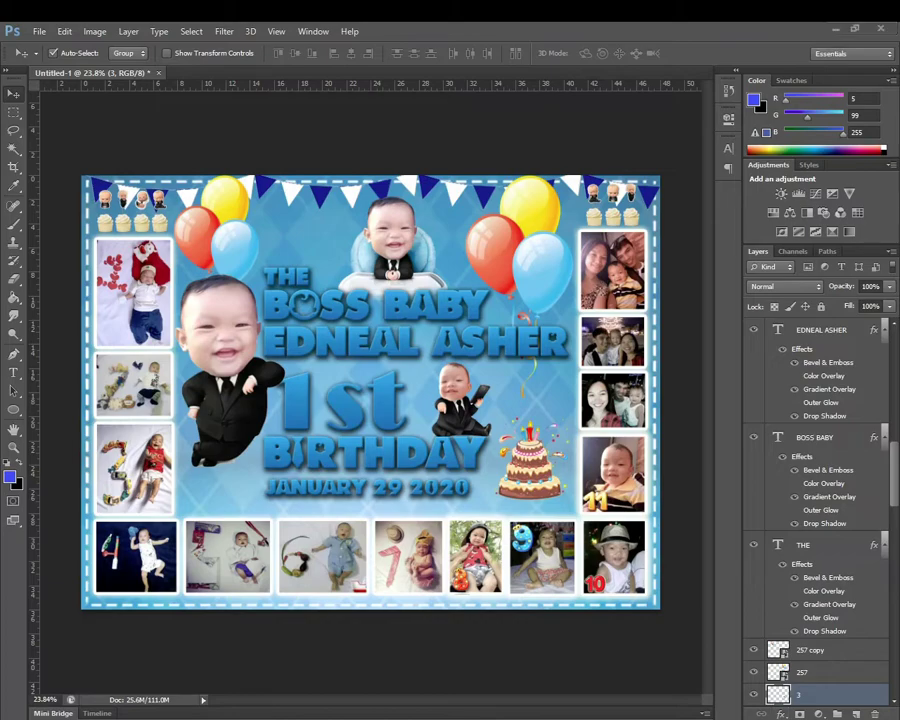
Give the birthday cake layer an Outer Glow sized 9 px
{"action": "left_click", "coordinate": [789, 708]}
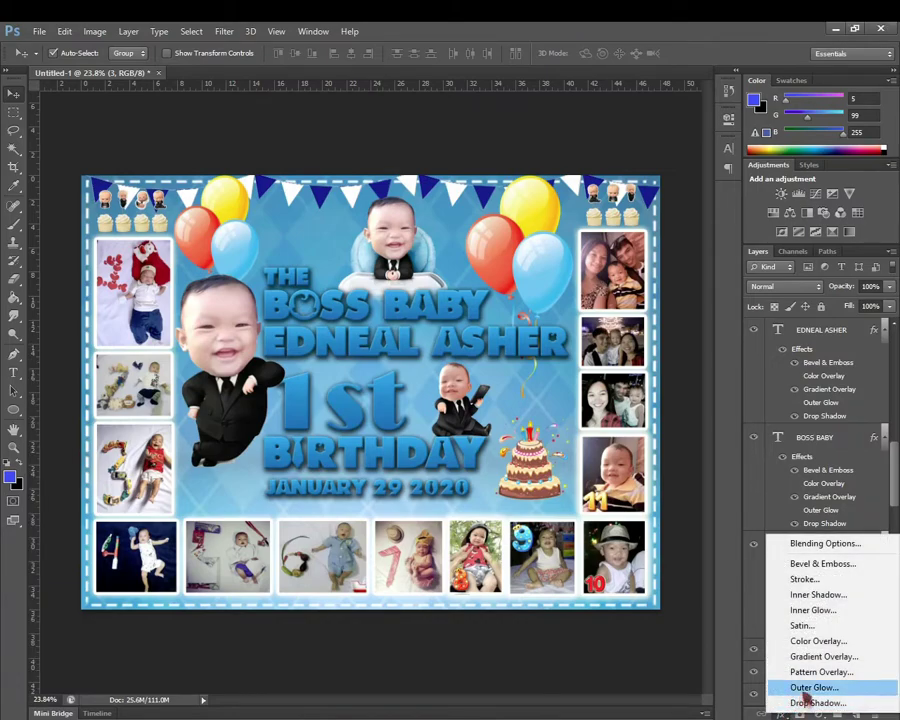
{"action": "left_click", "coordinate": [776, 686]}
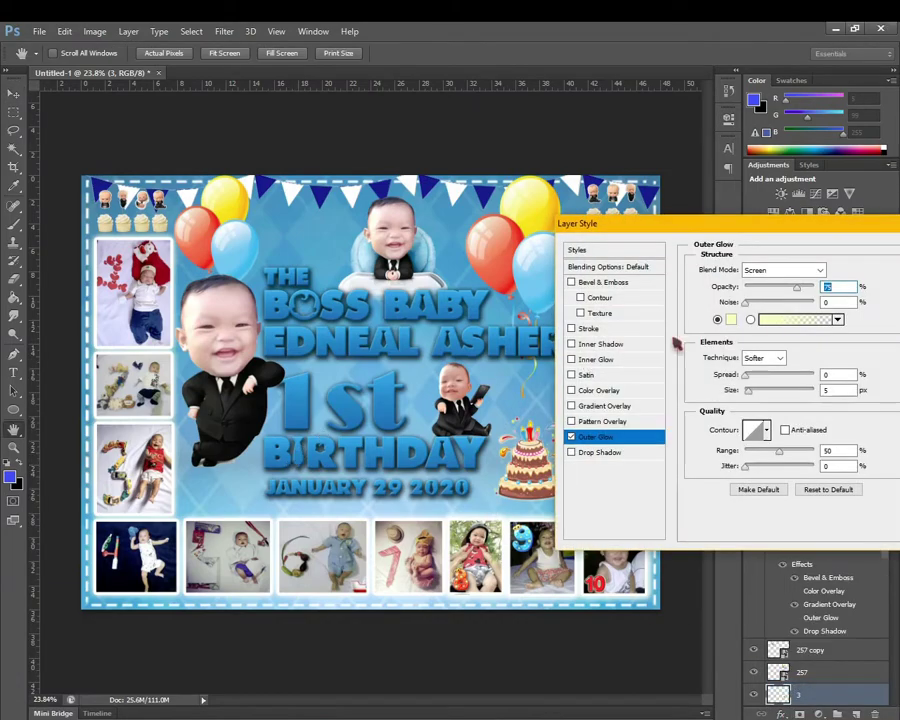
{"action": "left_click", "coordinate": [748, 390]}
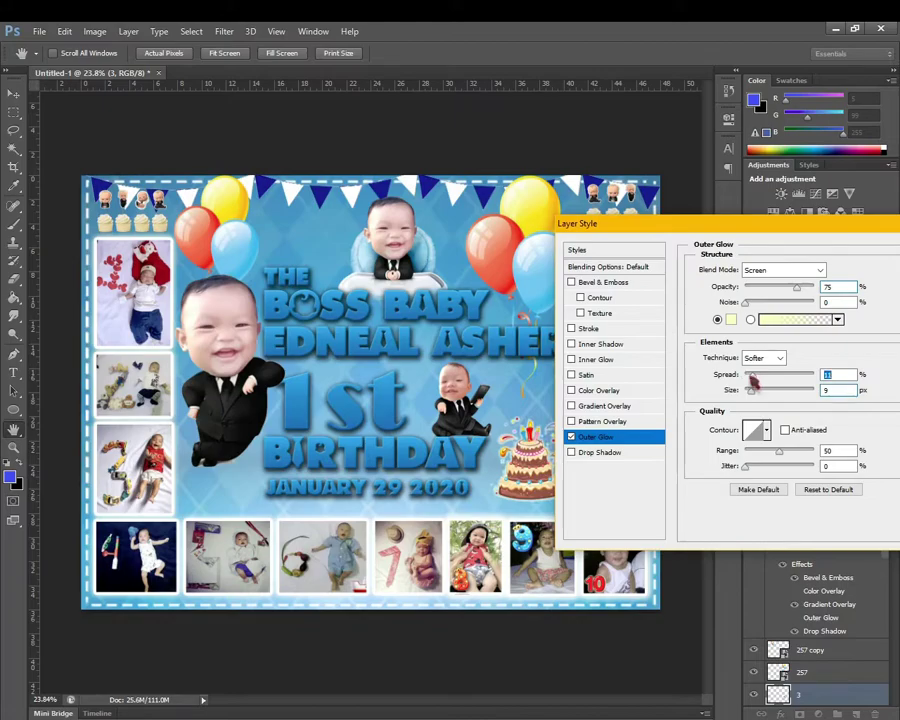
{"action": "type", "text": "9"}
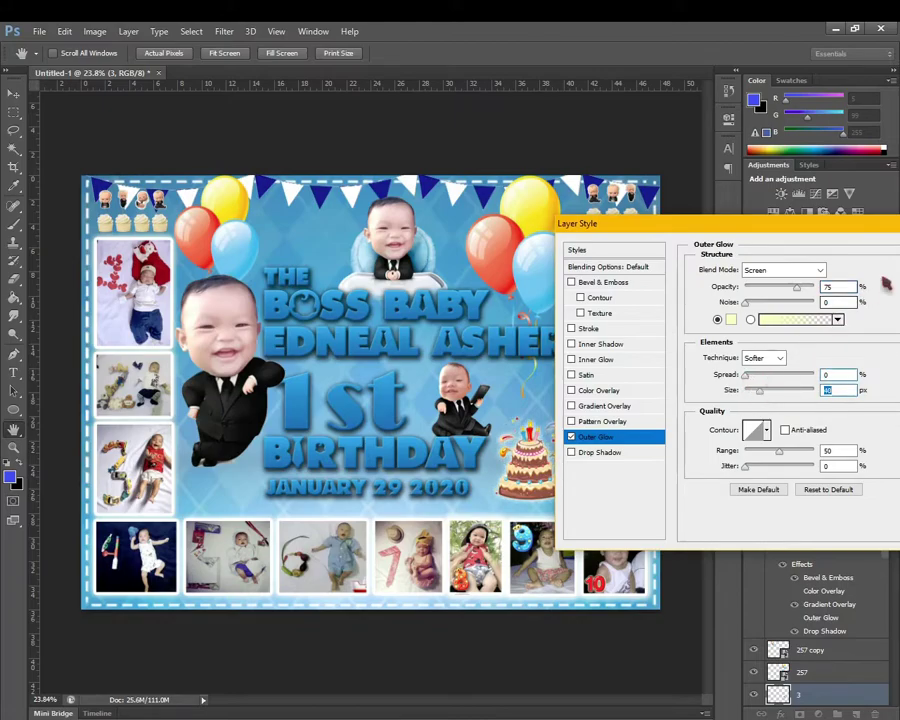
{"action": "key", "text": "Return"}
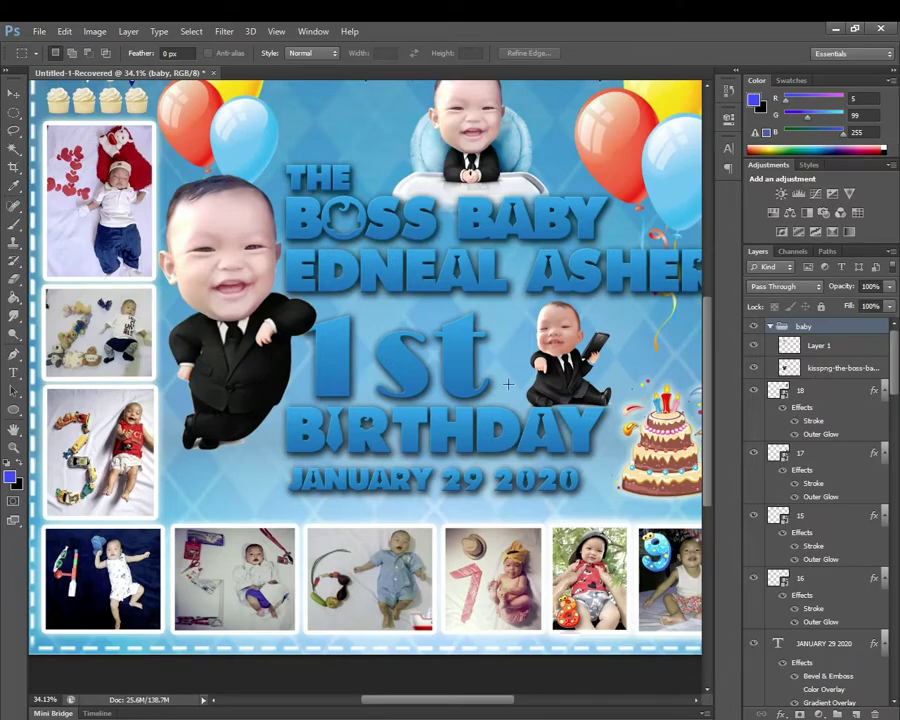
Outline the grey patch under the baby's shoes with the Pen tool and make it a selection
{"action": "scroll", "coordinate": [214, 404], "scroll_direction": "up", "scroll_amount": 3, "text": "alt"}
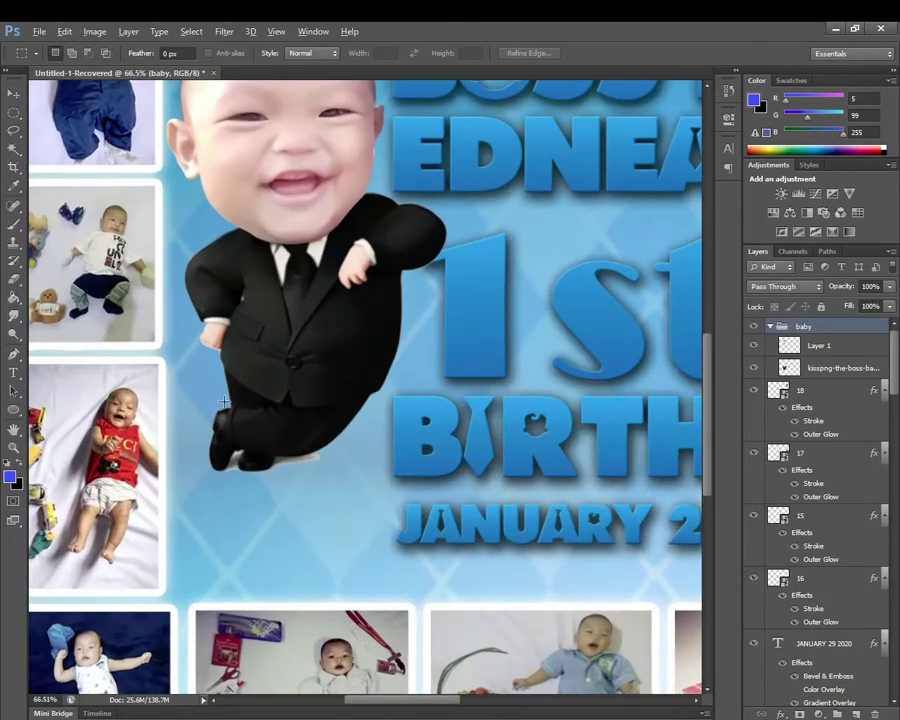
{"action": "scroll", "coordinate": [338, 340], "scroll_direction": "up", "scroll_amount": 1, "text": "alt"}
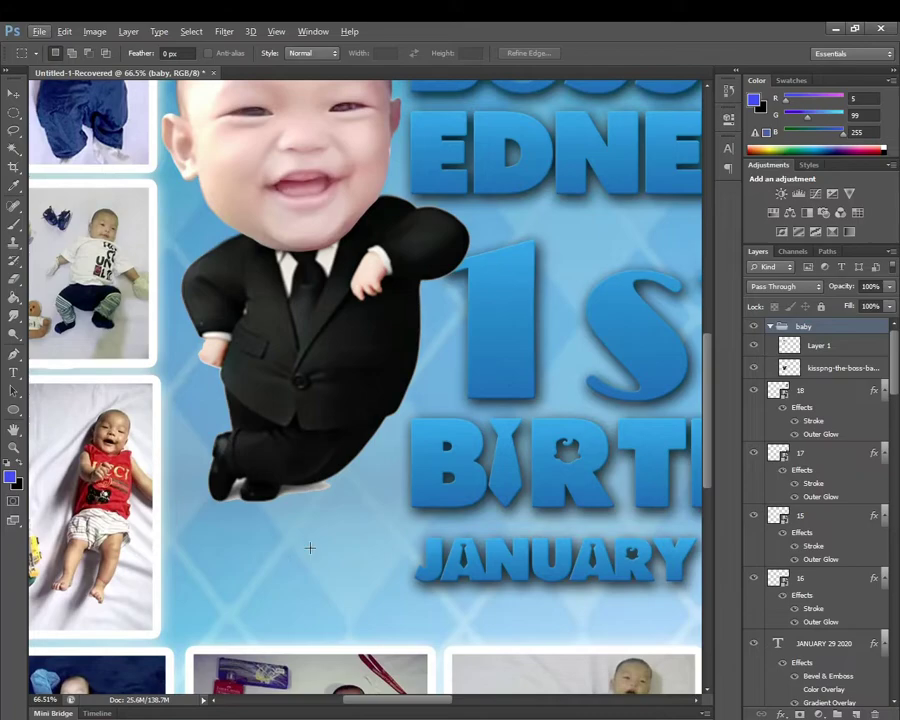
{"action": "key", "text": "p"}
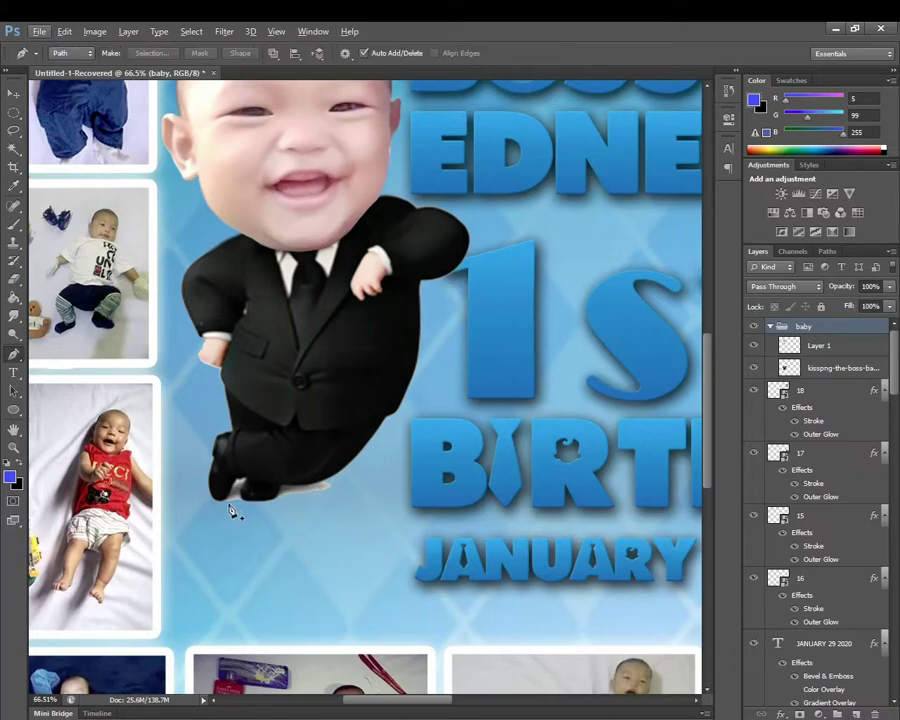
{"action": "scroll", "coordinate": [230, 510], "scroll_direction": "up", "scroll_amount": 1, "text": "alt"}
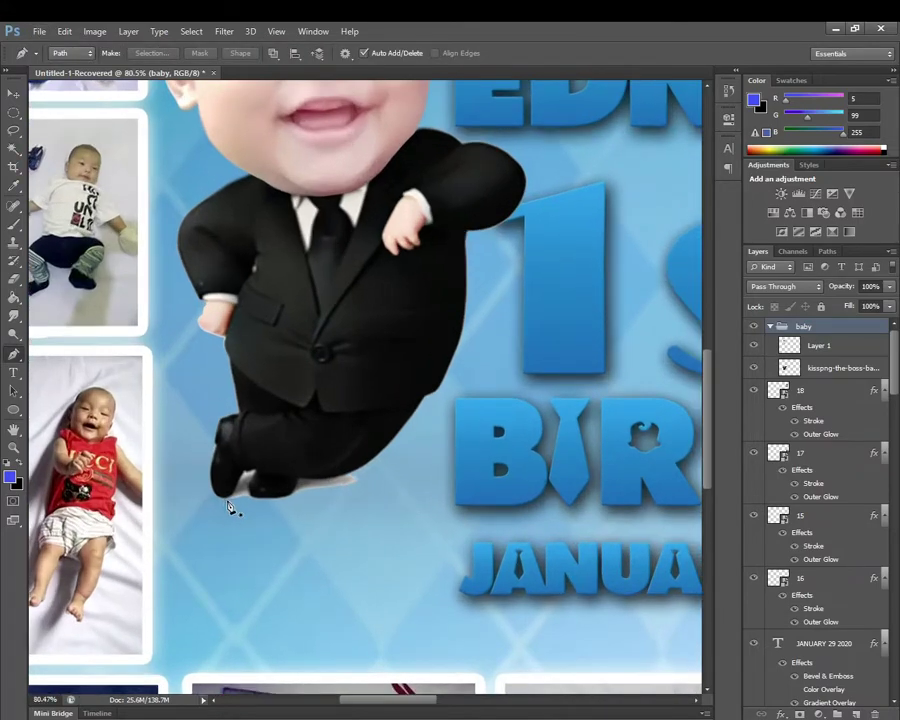
{"action": "left_click", "coordinate": [242, 479]}
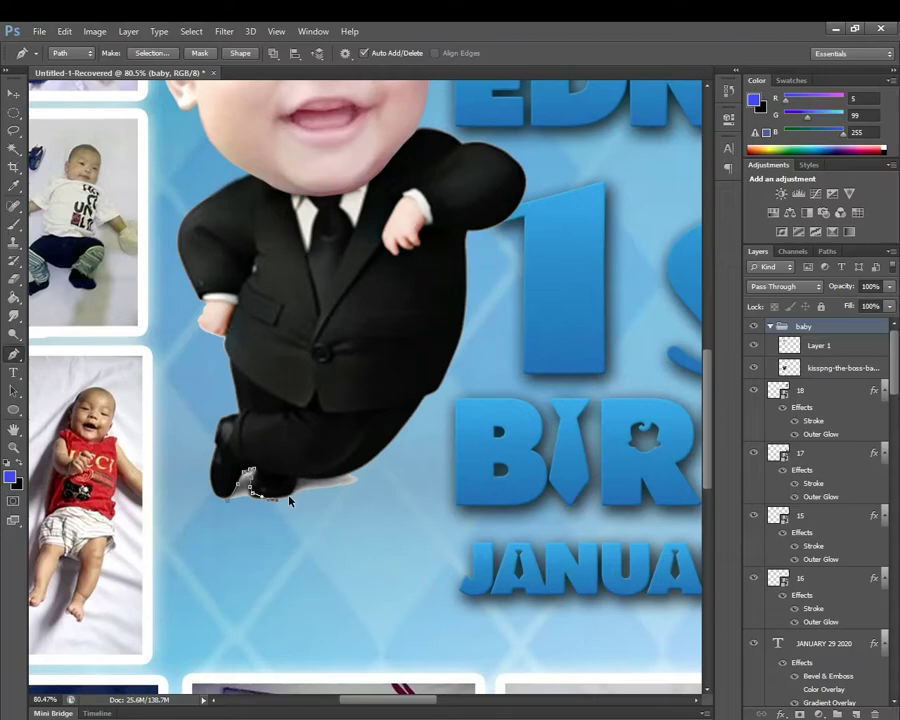
{"action": "left_click", "coordinate": [292, 497]}
{"action": "left_click", "coordinate": [297, 490]}
{"action": "left_click_drag", "start_coordinate": [367, 463], "coordinate": [405, 445]}
{"action": "left_click", "coordinate": [410, 501]}
{"action": "left_click", "coordinate": [333, 555]}
{"action": "left_click", "coordinate": [231, 562]}
{"action": "left_click", "coordinate": [216, 548]}
{"action": "left_click_drag", "start_coordinate": [197, 520], "coordinate": [197, 492]}
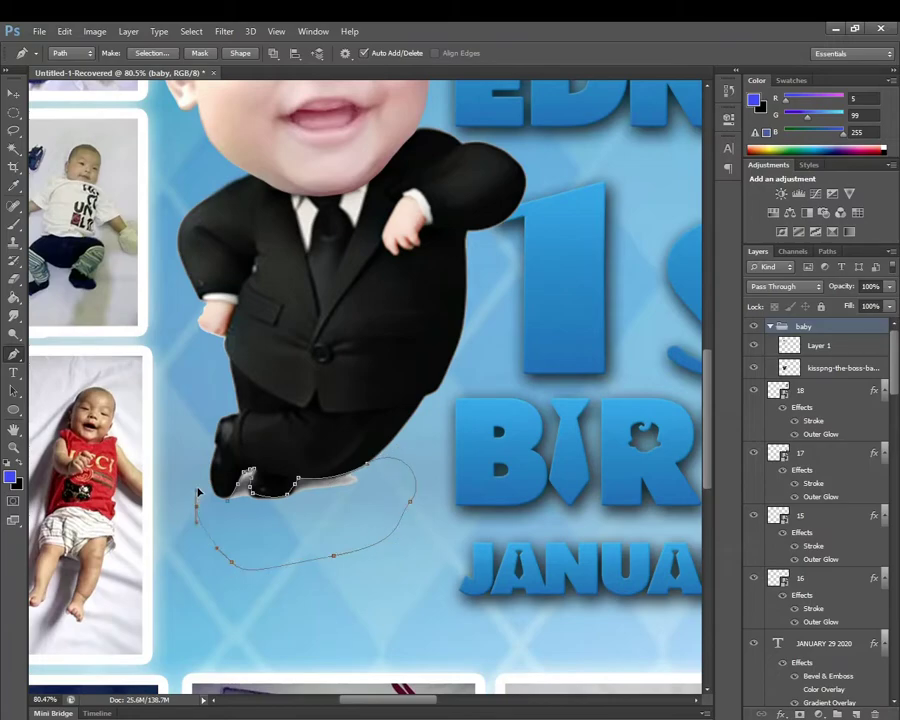
{"action": "key", "text": "ctrl+Return"}
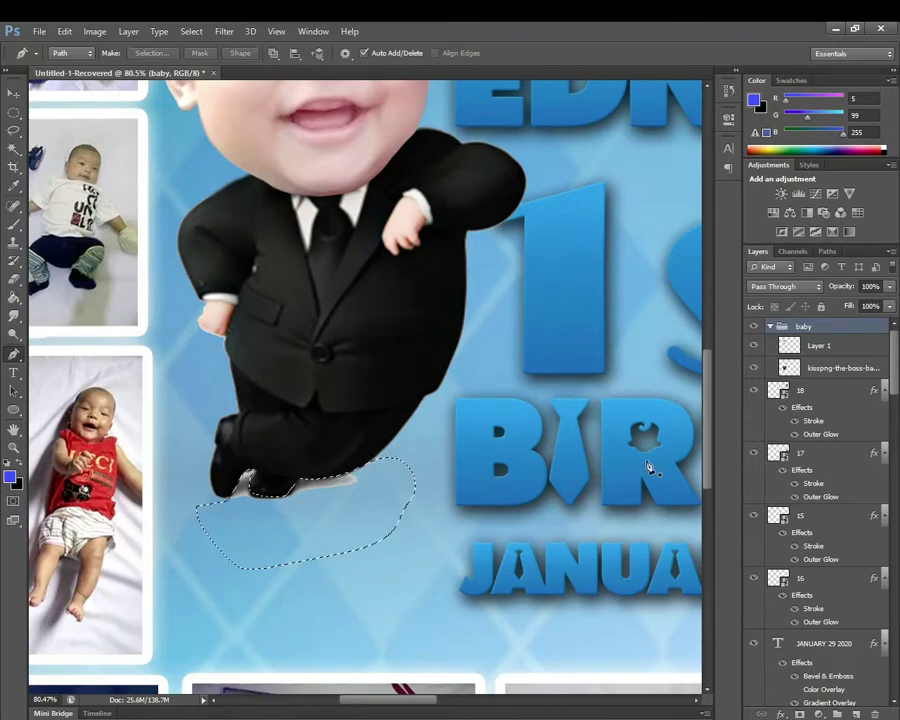
Delete the patch from the boss baby cutout layer, deselect, and smudge the shoe edge
{"action": "left_click", "coordinate": [833, 372]}
{"action": "key", "text": "Delete"}
{"action": "key", "text": "ctrl+d"}
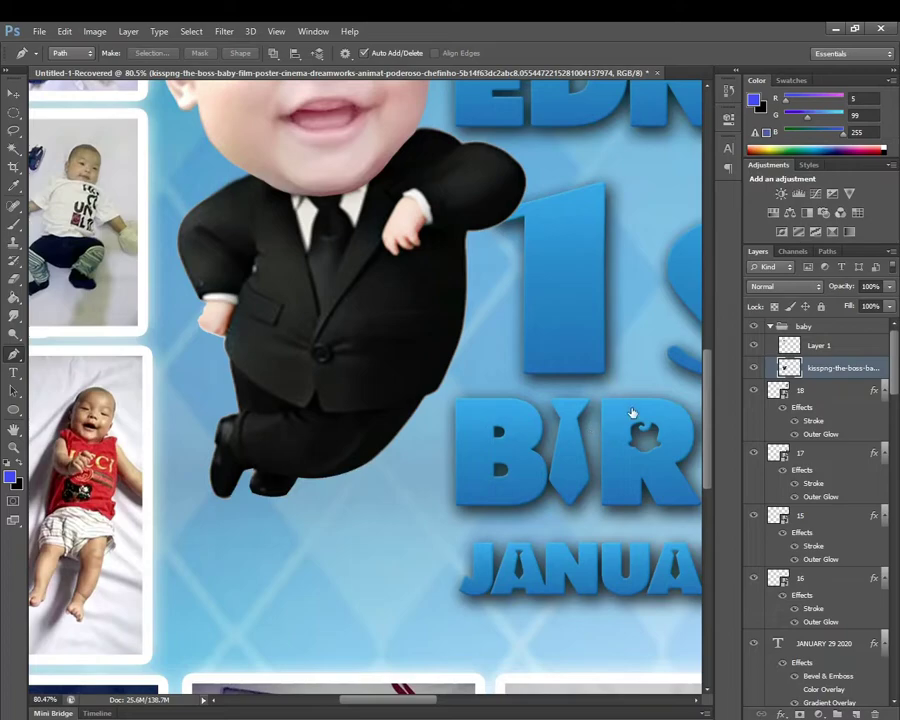
{"action": "key", "text": "o"}
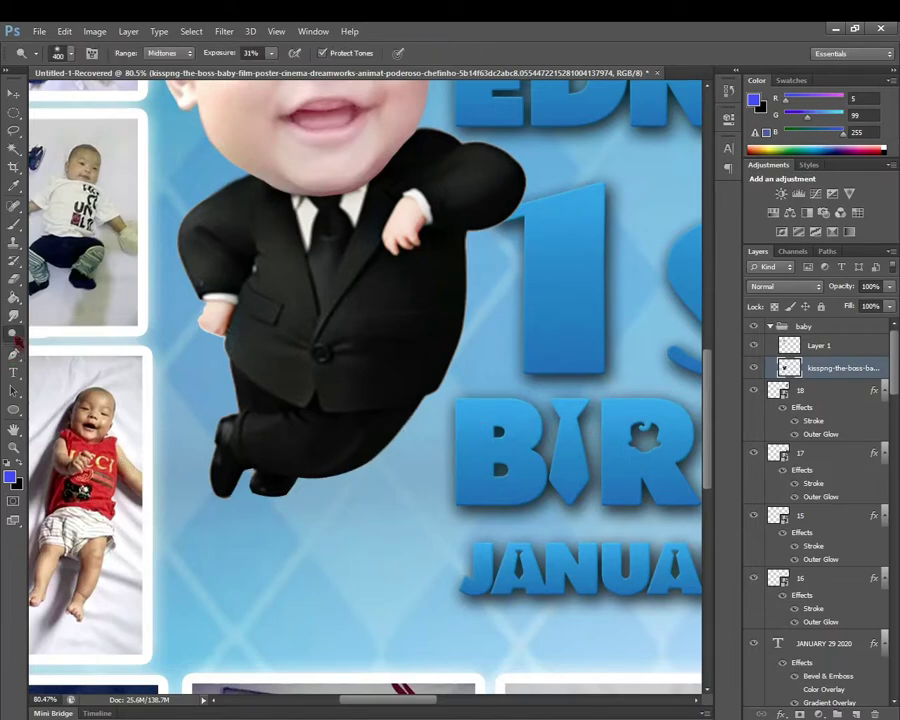
{"action": "key", "text": "r"}
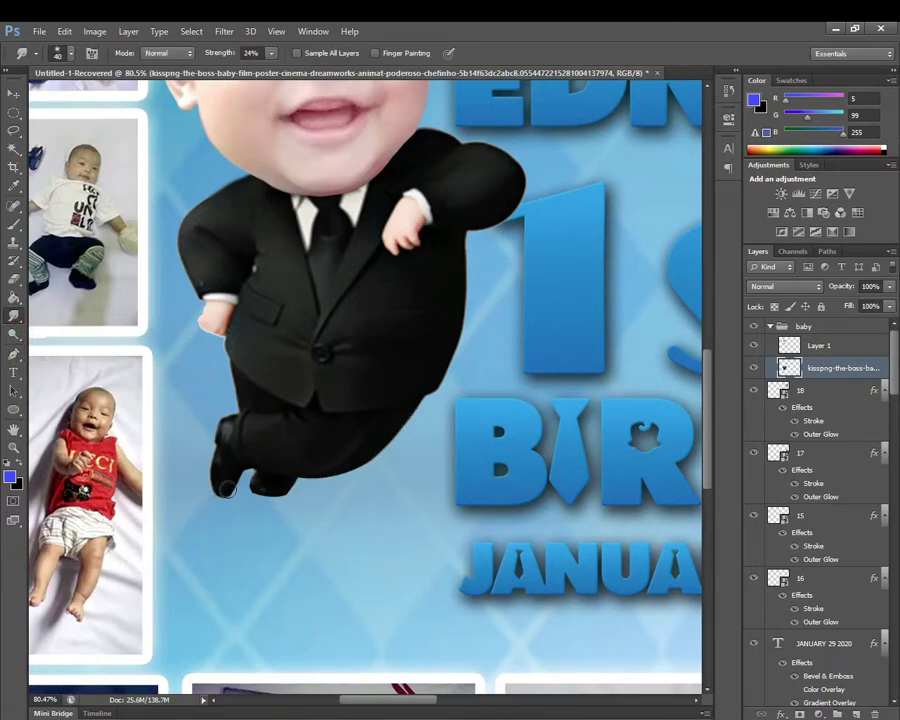
{"action": "mouse_move", "coordinate": [241, 482]}
{"action": "left_mouse_down"}
{"action": "mouse_move", "coordinate": [253, 476]}
{"action": "mouse_move", "coordinate": [281, 497]}
{"action": "mouse_move", "coordinate": [293, 475]}
{"action": "mouse_move", "coordinate": [304, 478]}
{"action": "left_mouse_up"}
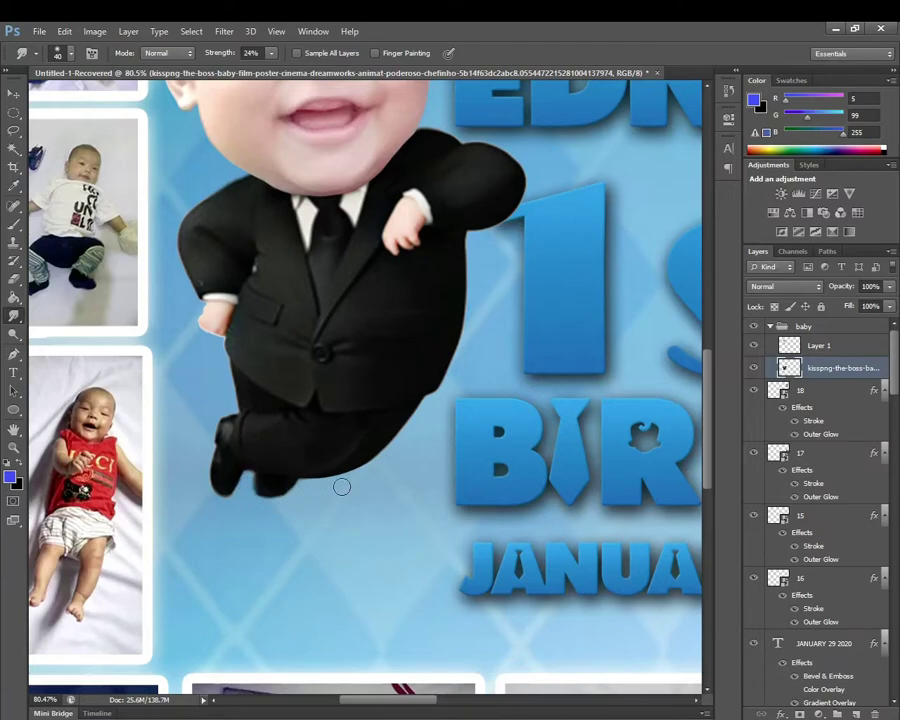
Select the baby group and browse its layer effects list without adding one
{"action": "key", "text": "v"}
{"action": "left_click", "coordinate": [806, 328]}
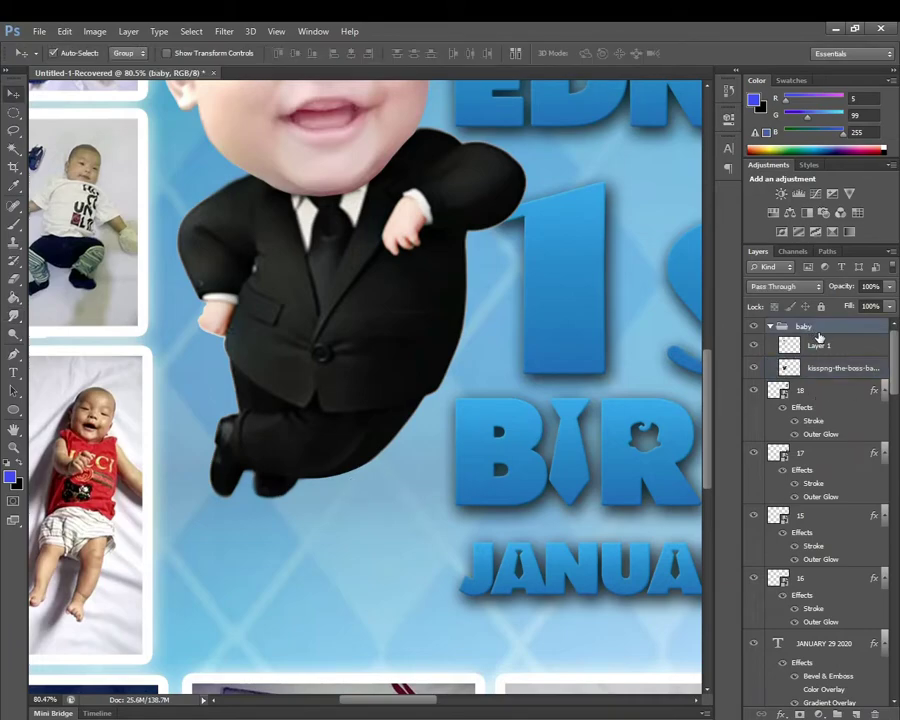
{"action": "left_click", "coordinate": [780, 714]}
{"action": "left_click", "coordinate": [450, 402]}
{"action": "scroll", "coordinate": [488, 354], "scroll_direction": "down", "scroll_amount": 1}
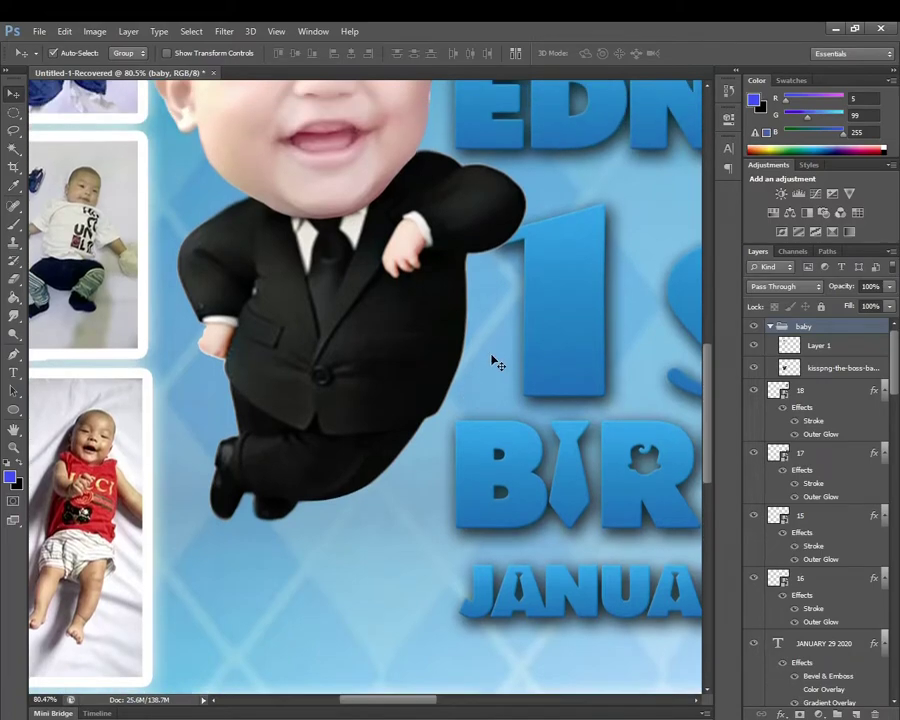
{"action": "scroll", "coordinate": [490, 360], "scroll_direction": "down", "scroll_amount": 1}
{"action": "scroll", "coordinate": [482, 384], "scroll_direction": "down", "scroll_amount": 1}
{"action": "scroll", "coordinate": [482, 387], "scroll_direction": "down", "scroll_amount": 1}
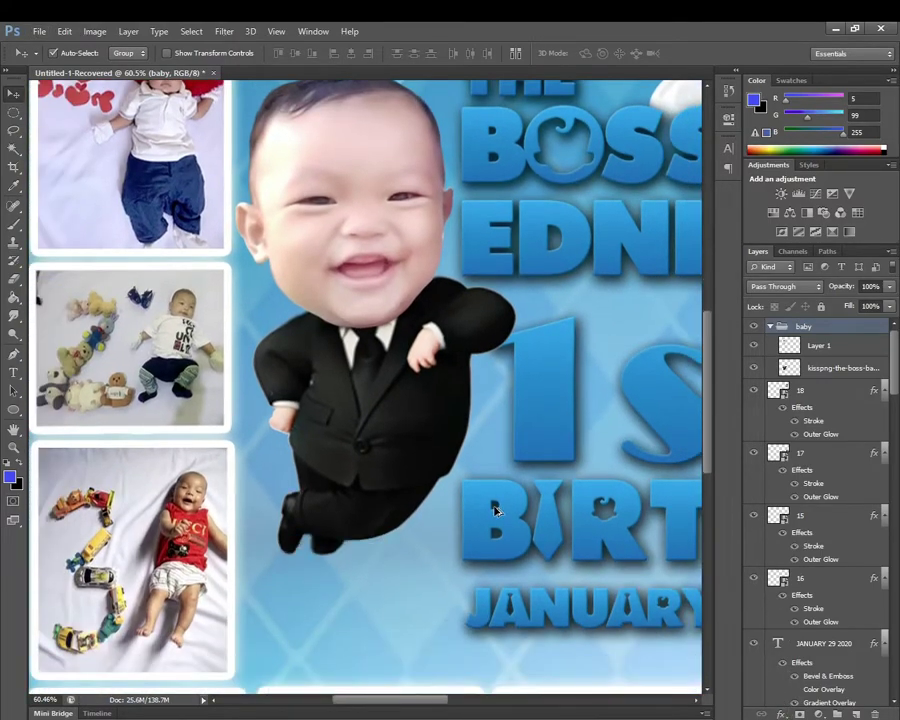
Add an Outer Glow of about 15 px to the baby group
{"action": "scroll", "coordinate": [505, 508], "scroll_direction": "down", "scroll_amount": 5}
{"action": "left_click", "coordinate": [779, 714]}
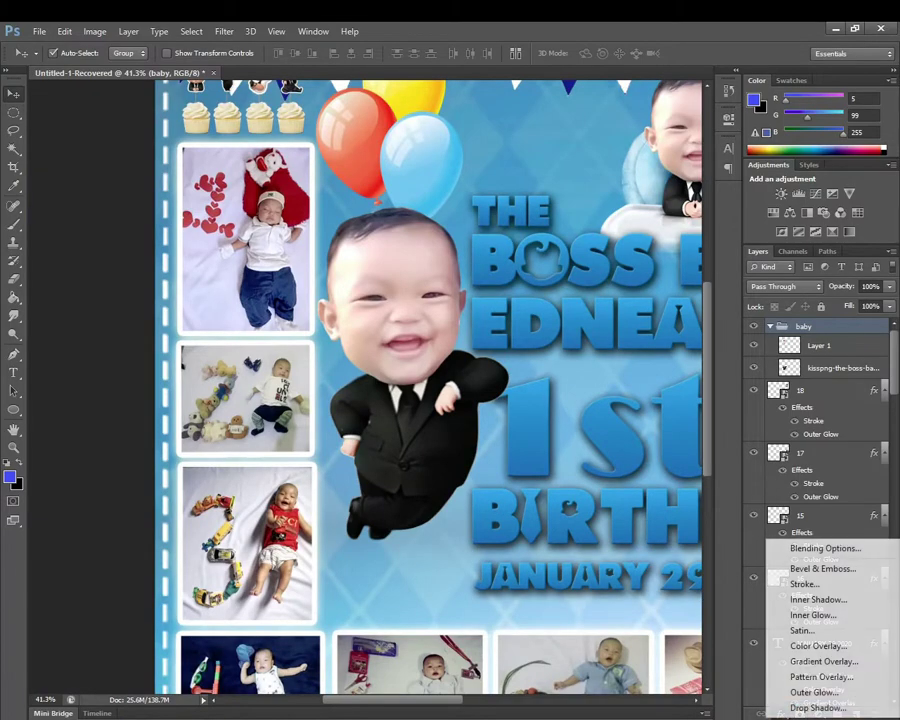
{"action": "left_click", "coordinate": [800, 692]}
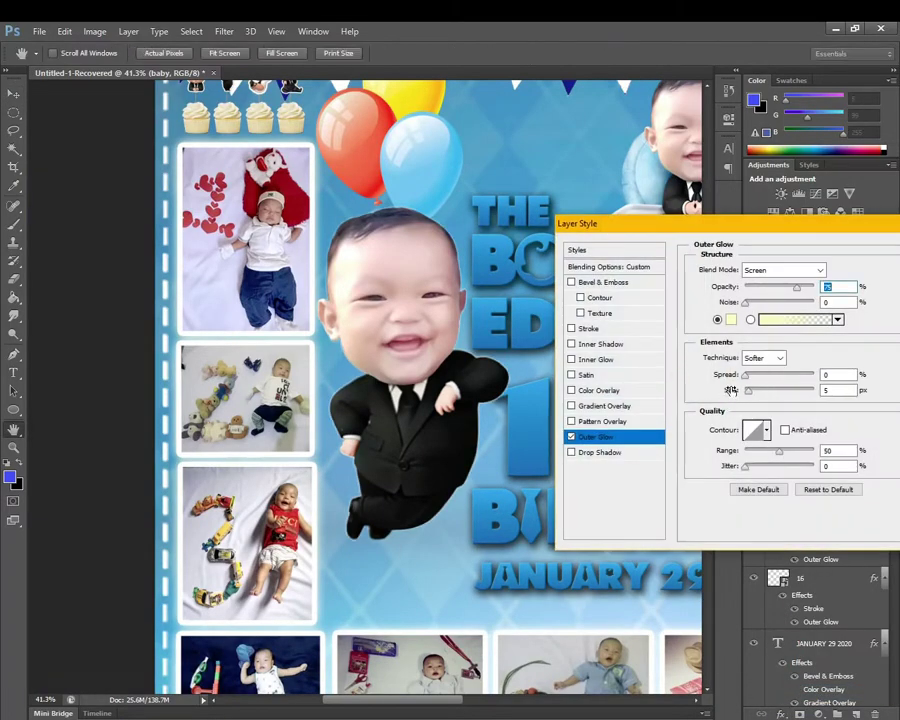
{"action": "left_click_drag", "start_coordinate": [750, 392], "coordinate": [764, 398]}
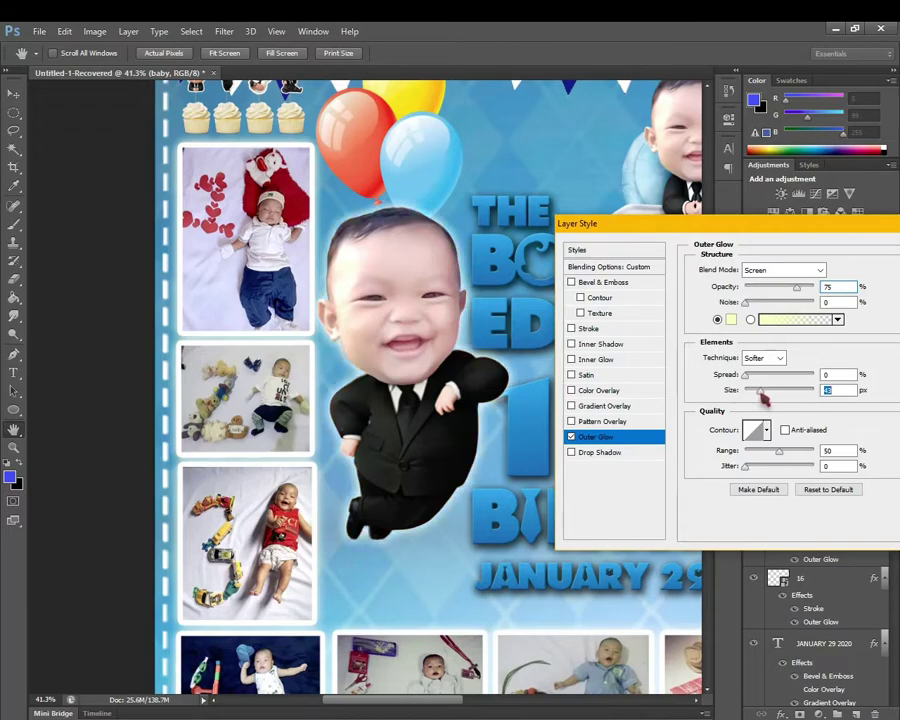
{"action": "key", "text": "Return"}
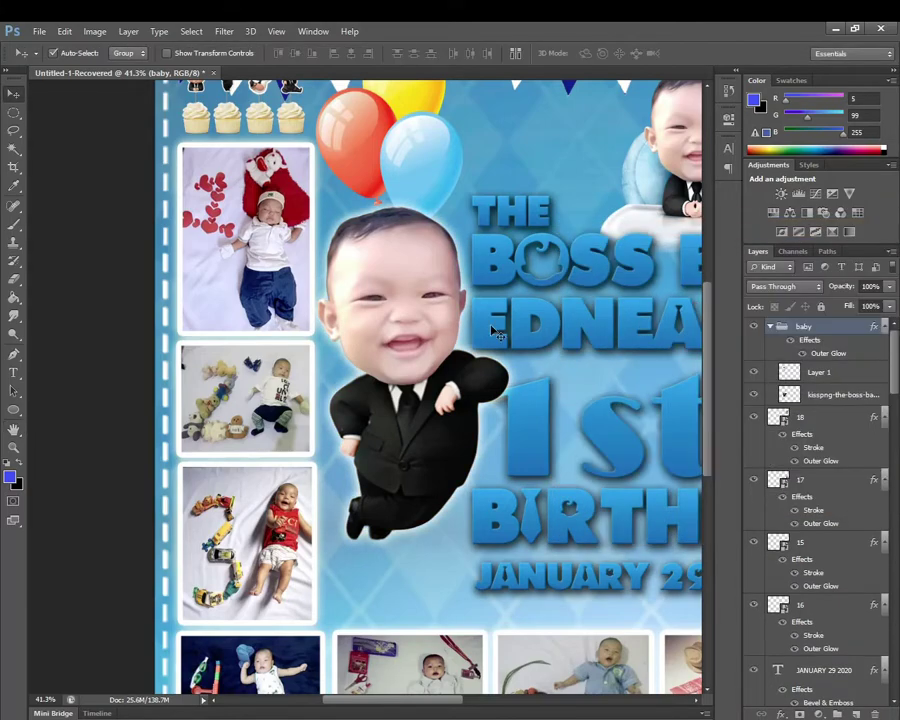
Copy the baby group's style and paste it onto the baby 3 and baby 2 groups
{"action": "scroll", "coordinate": [567, 336], "scroll_direction": "down", "scroll_amount": 1}
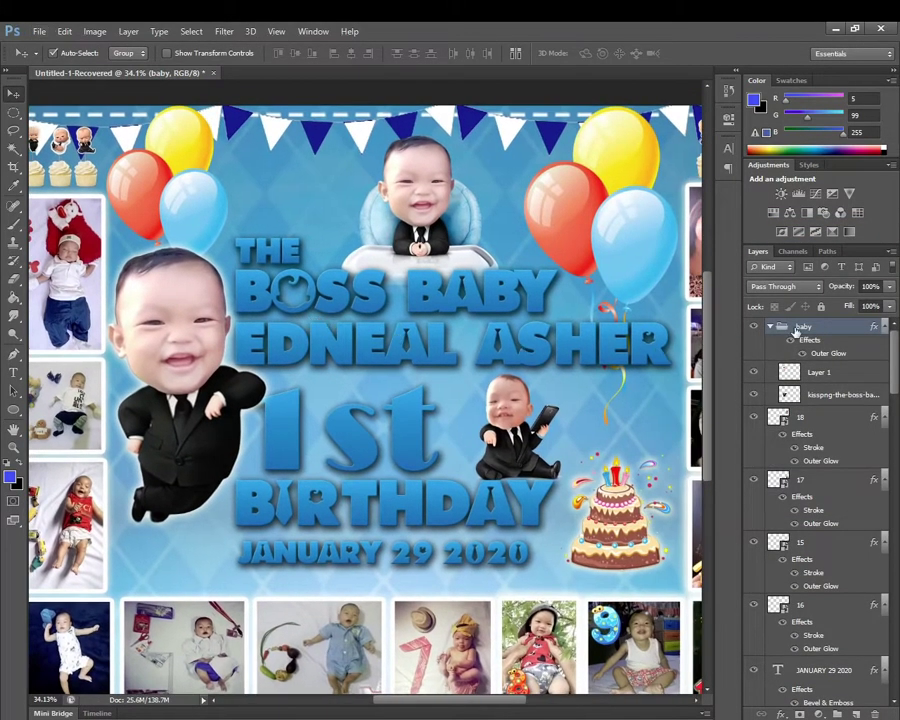
{"action": "right_click", "coordinate": [805, 326]}
{"action": "left_click", "coordinate": [797, 524]}
{"action": "right_click", "coordinate": [822, 703]}
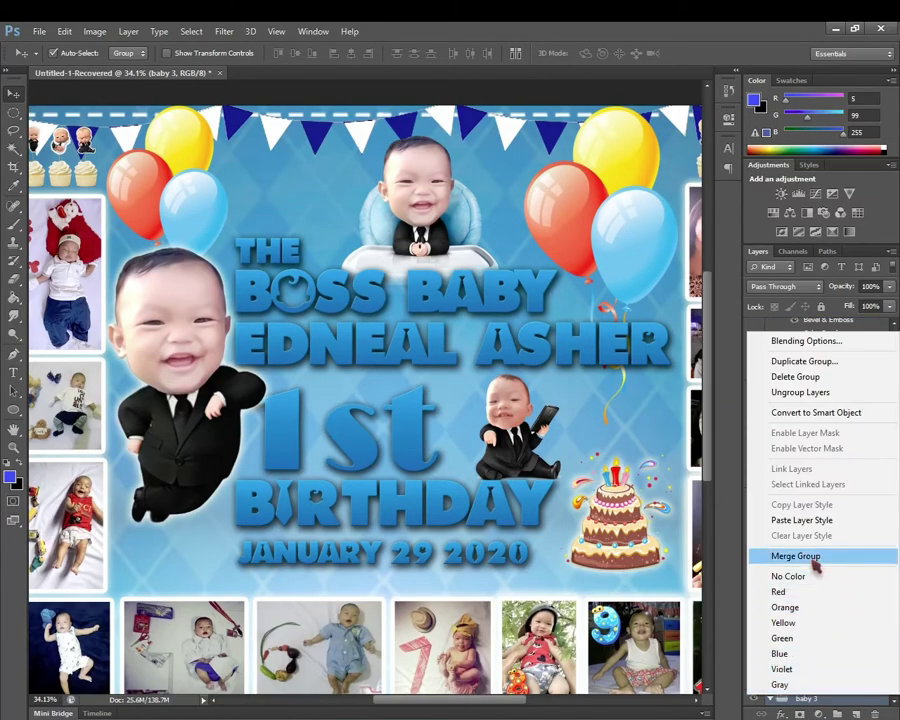
{"action": "left_click", "coordinate": [818, 520]}
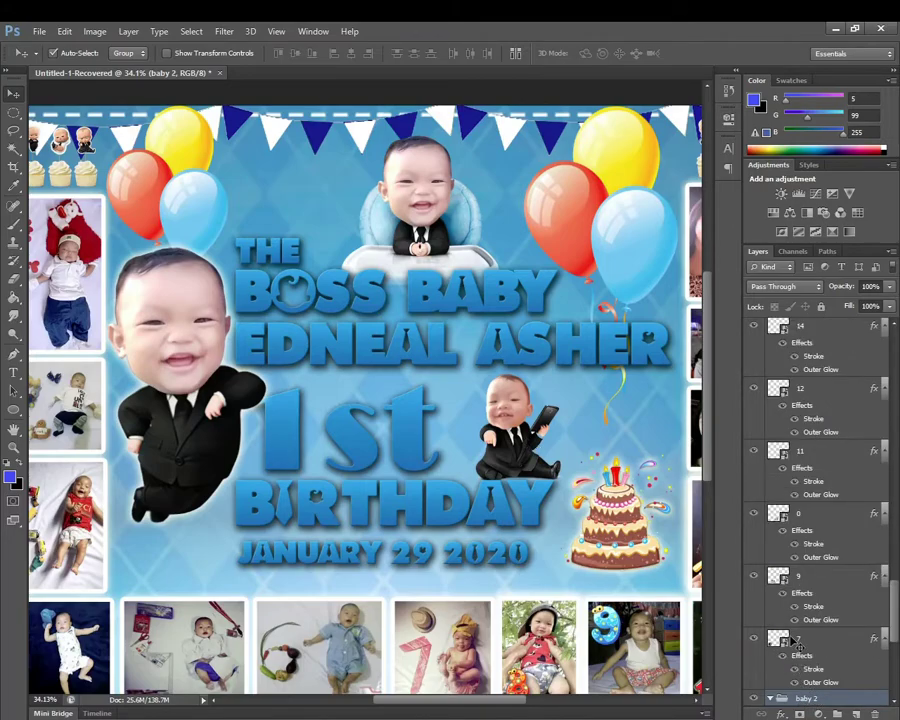
{"action": "right_click", "coordinate": [795, 698]}
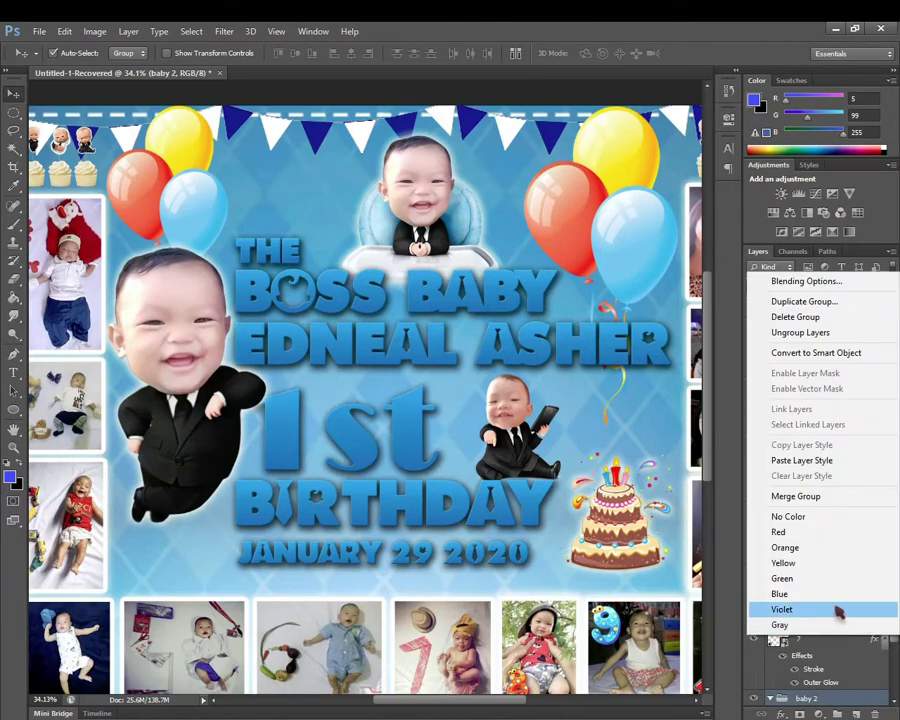
{"action": "left_click", "coordinate": [816, 459]}
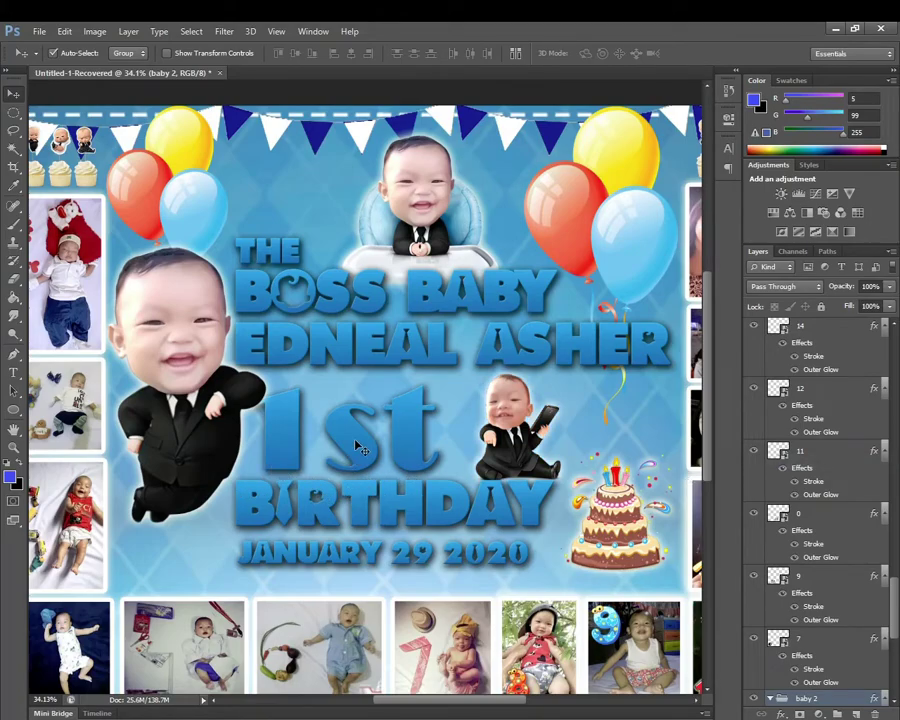
Select Layer 1 inside the baby group with the Smudge tool active
{"action": "left_click", "coordinate": [176, 330]}
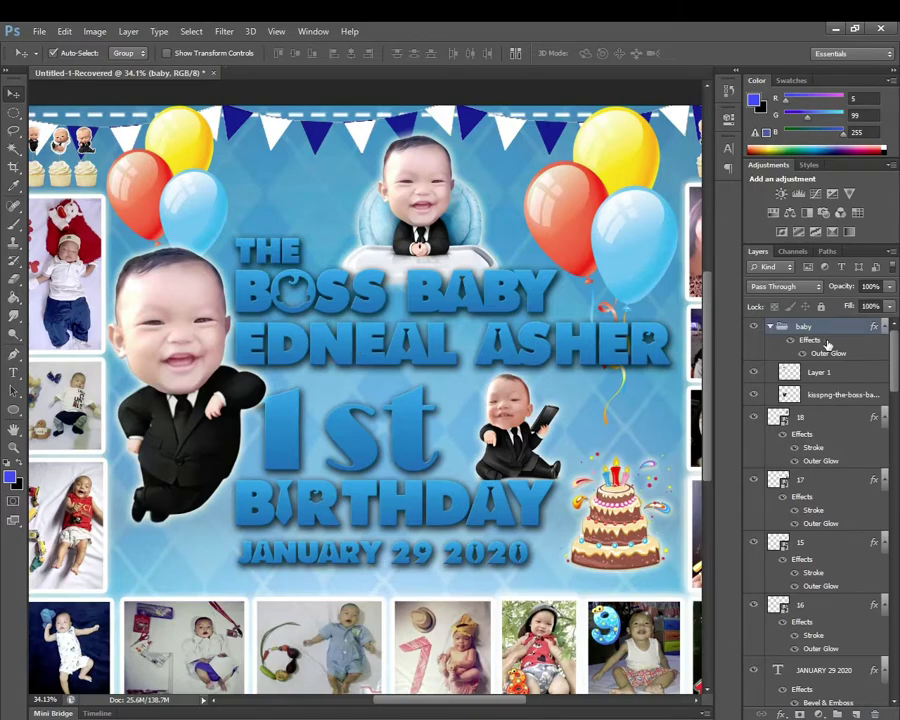
{"action": "left_click", "coordinate": [818, 372]}
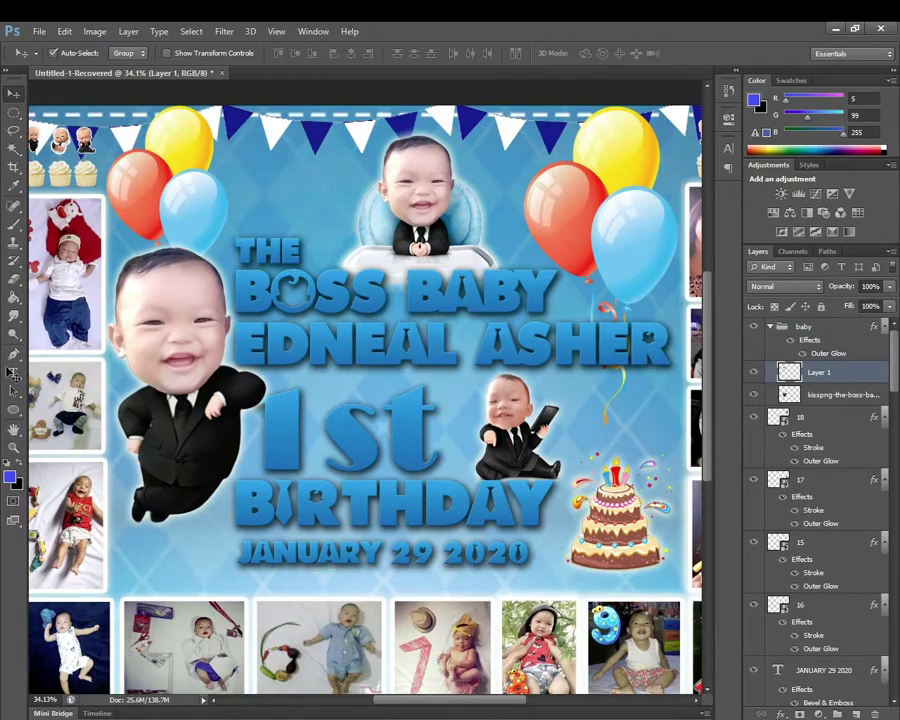
{"action": "key", "text": "r"}
{"action": "scroll", "coordinate": [134, 292], "scroll_direction": "up", "scroll_amount": 1}
Set the Smudge strength to 87% and shrink the brush
{"action": "scroll", "coordinate": [157, 250], "scroll_direction": "up", "scroll_amount": 1}
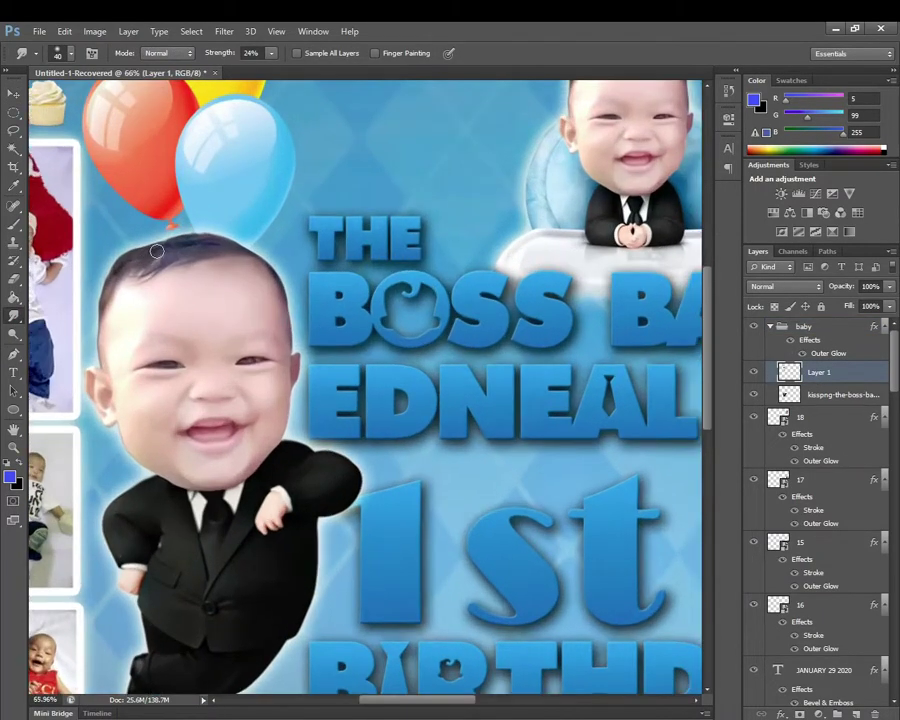
{"action": "left_click", "coordinate": [268, 53]}
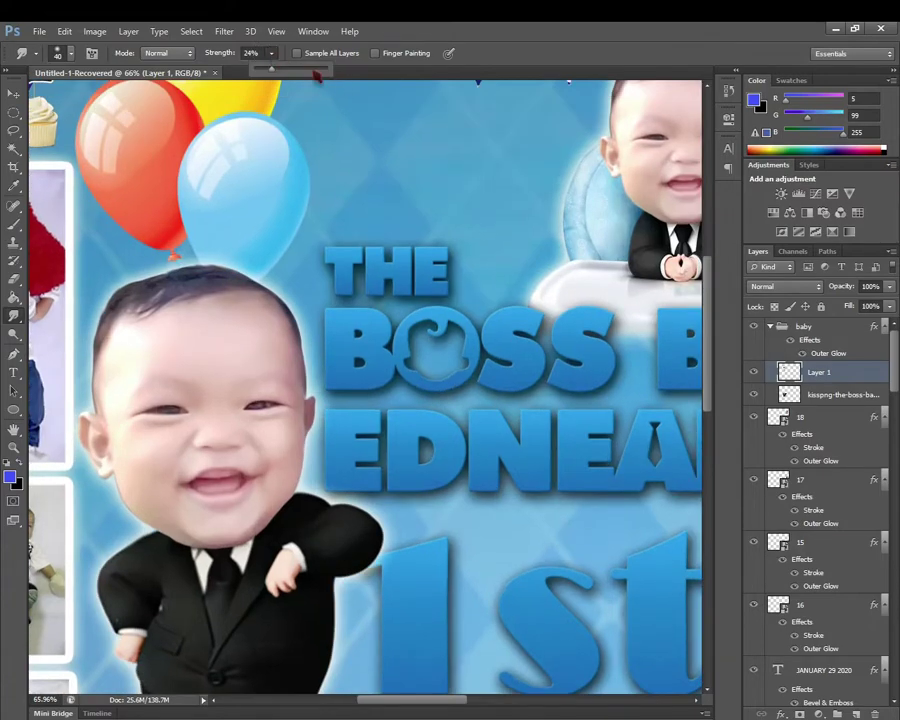
{"action": "left_click_drag", "start_coordinate": [262, 68], "coordinate": [317, 68]}
{"action": "key", "text": "bracketleft"}
{"action": "key", "text": "bracketleft"}
{"action": "key", "text": "bracketleft"}
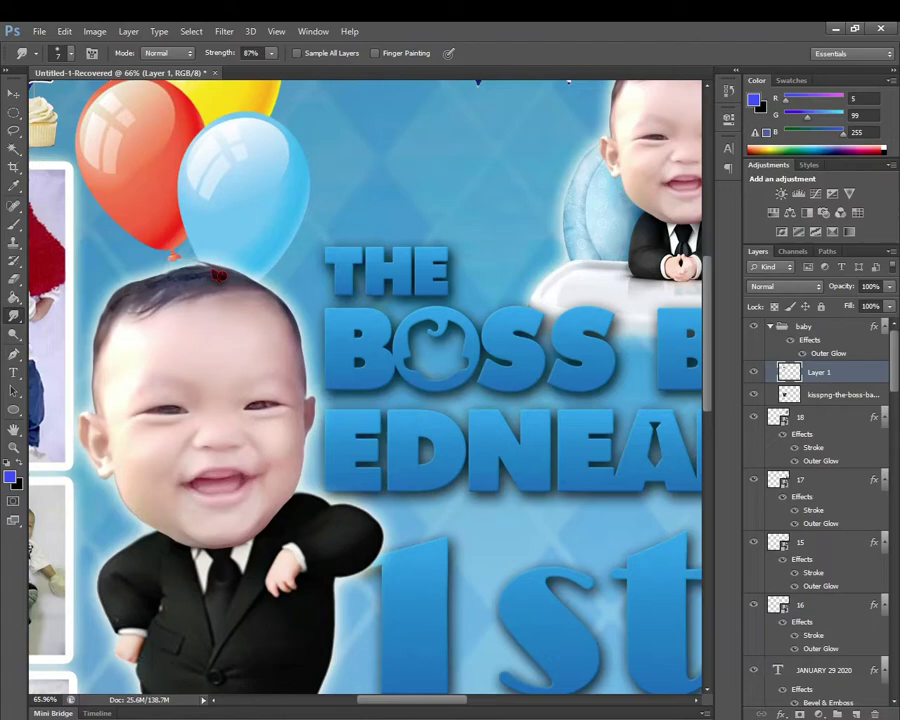
{"action": "key", "text": "bracketleft"}
{"action": "key", "text": "bracketleft"}
Smudge the red mark on the baby's head into the dark hair, undoing a bad stroke
{"action": "mouse_move", "coordinate": [200, 266]}
{"action": "left_mouse_down"}
{"action": "mouse_move", "coordinate": [236, 278]}
{"action": "mouse_move", "coordinate": [200, 272]}
{"action": "left_mouse_up"}
{"action": "mouse_move", "coordinate": [204, 268]}
{"action": "left_mouse_down"}
{"action": "mouse_move", "coordinate": [155, 273]}
{"action": "mouse_move", "coordinate": [160, 262]}
{"action": "mouse_move", "coordinate": [148, 258]}
{"action": "left_mouse_up"}
{"action": "key", "text": "ctrl+z"}
{"action": "left_click", "coordinate": [771, 328]}
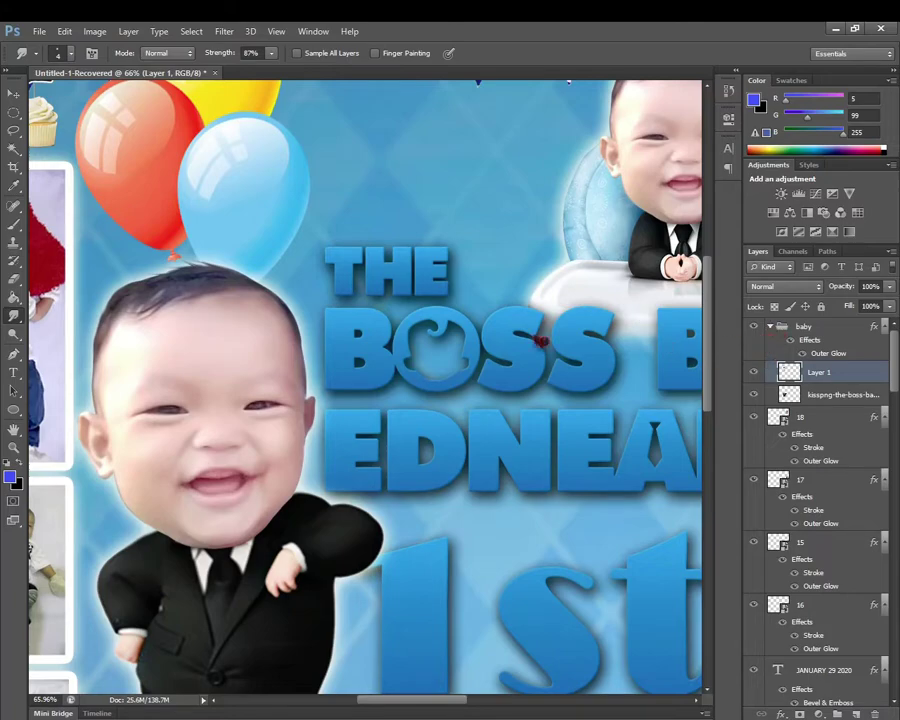
{"action": "scroll", "coordinate": [451, 310], "scroll_direction": "down", "scroll_amount": 3, "text": "alt"}
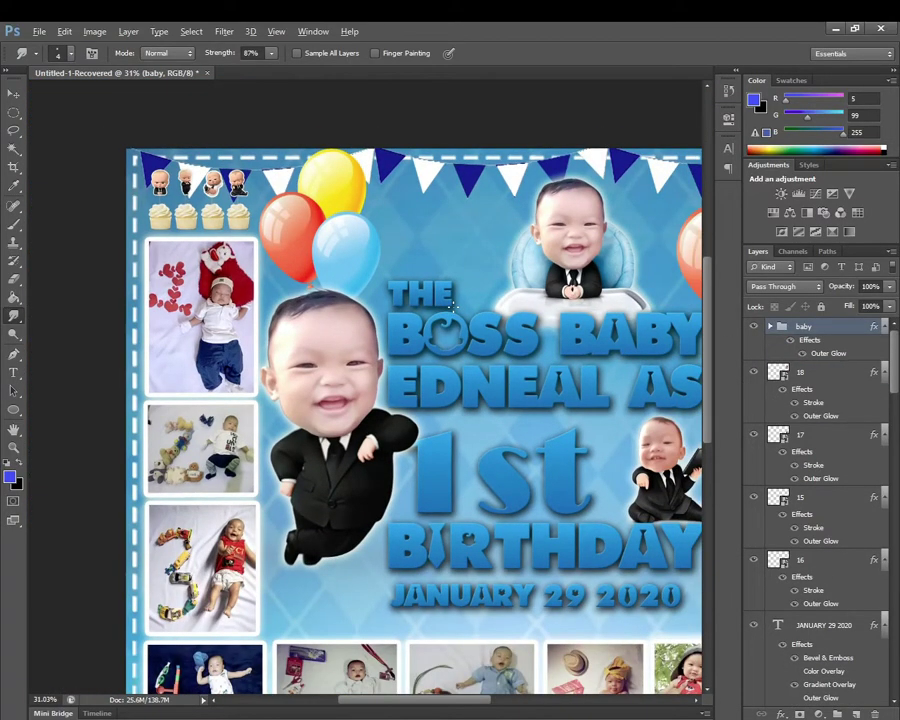
Add an Outer Glow to the 257 copy layer and increase its size
{"action": "key", "text": "ctrl+0"}
{"action": "key", "text": "v"}
{"action": "key", "text": "alt+v"}
{"action": "key", "text": "Escape"}
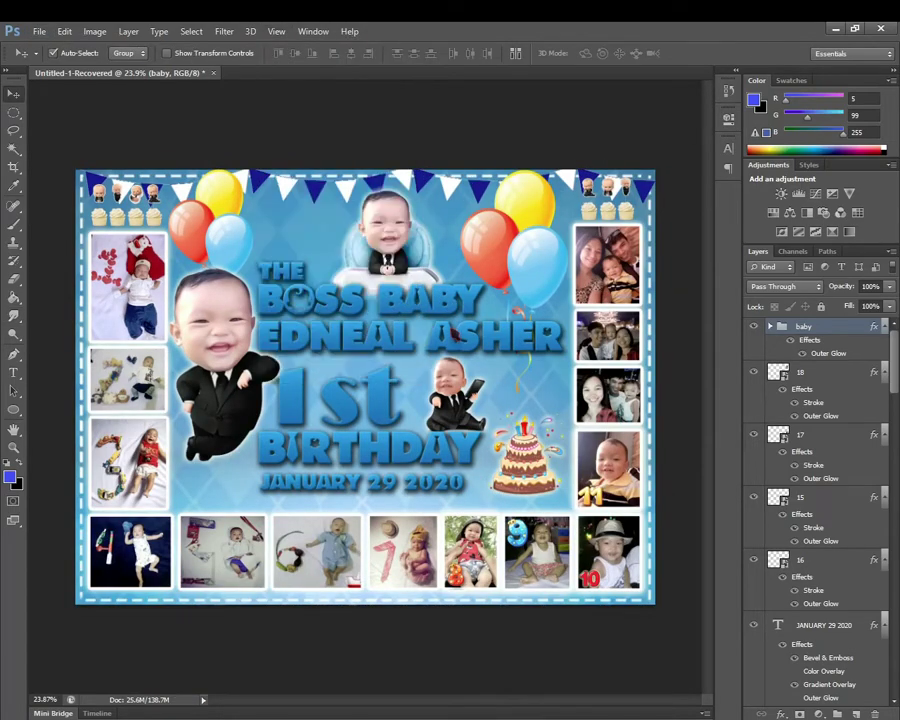
{"action": "scroll", "coordinate": [451, 330], "scroll_direction": "down", "scroll_amount": 1, "text": "alt"}
{"action": "left_click", "coordinate": [247, 263]}
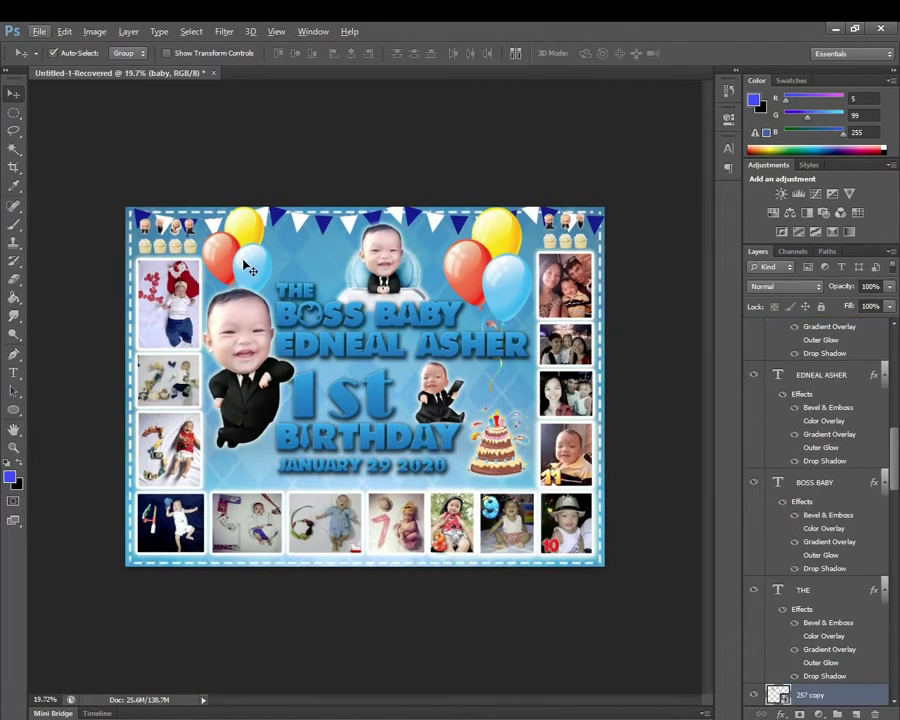
{"action": "left_click", "coordinate": [784, 714]}
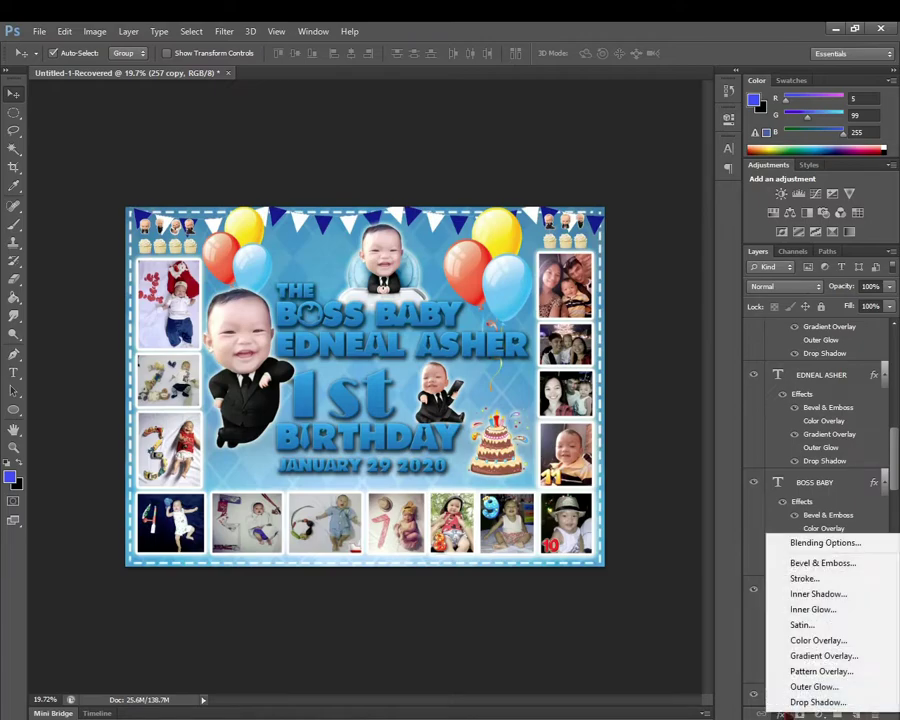
{"action": "left_click", "coordinate": [812, 687]}
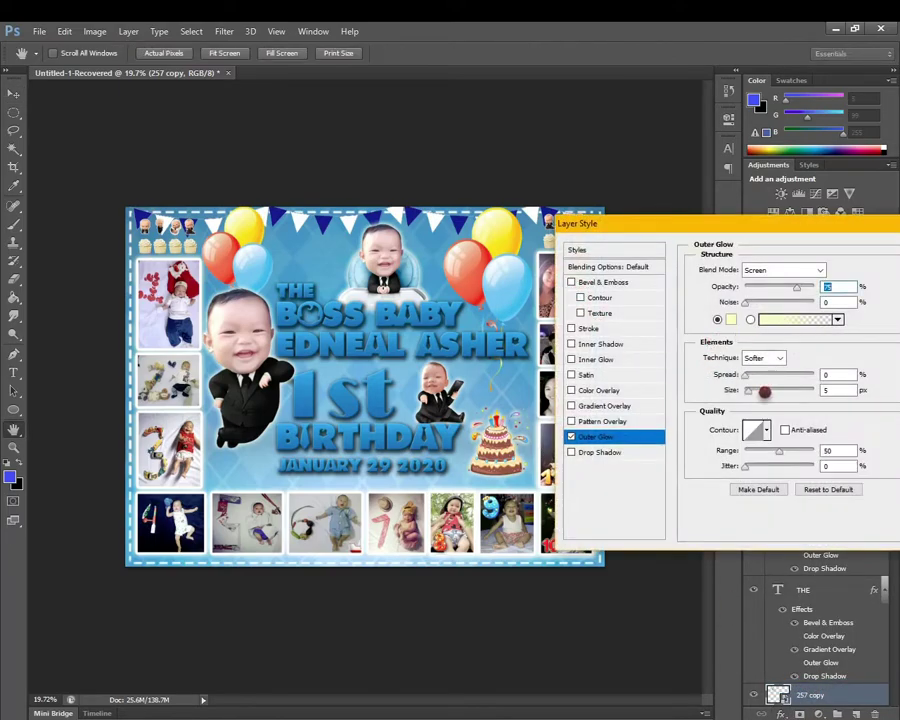
{"action": "left_click", "coordinate": [752, 391]}
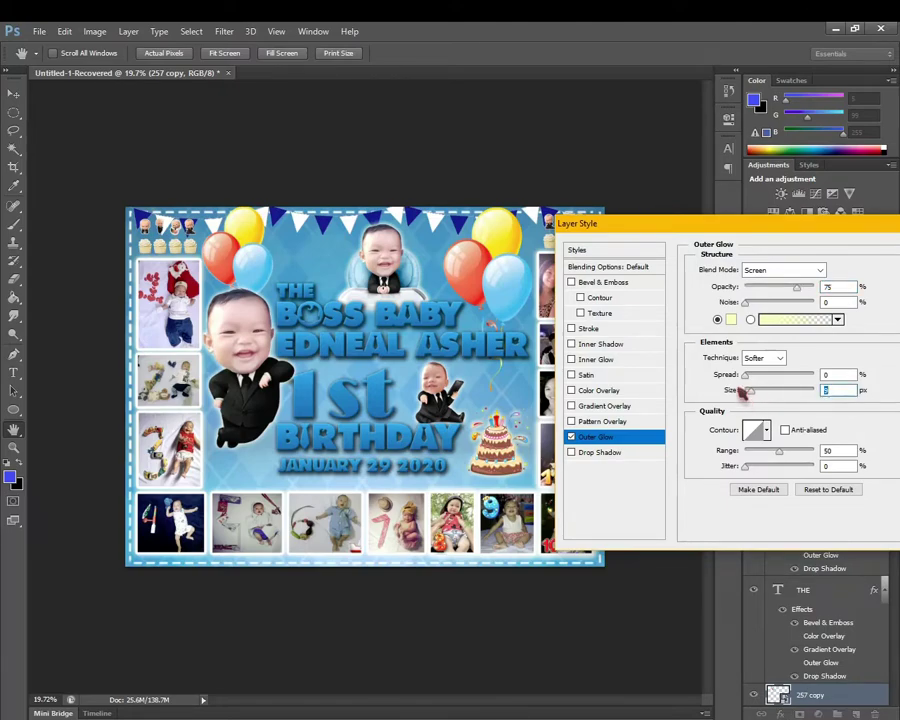
{"action": "left_click_drag", "start_coordinate": [757, 396], "coordinate": [766, 397]}
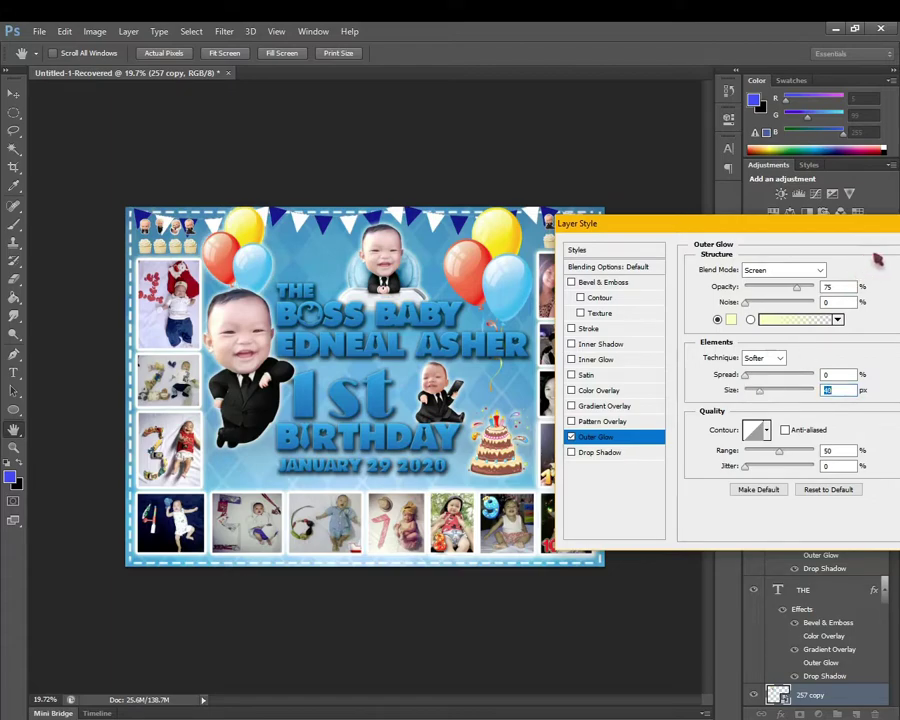
{"action": "key", "text": "Return"}
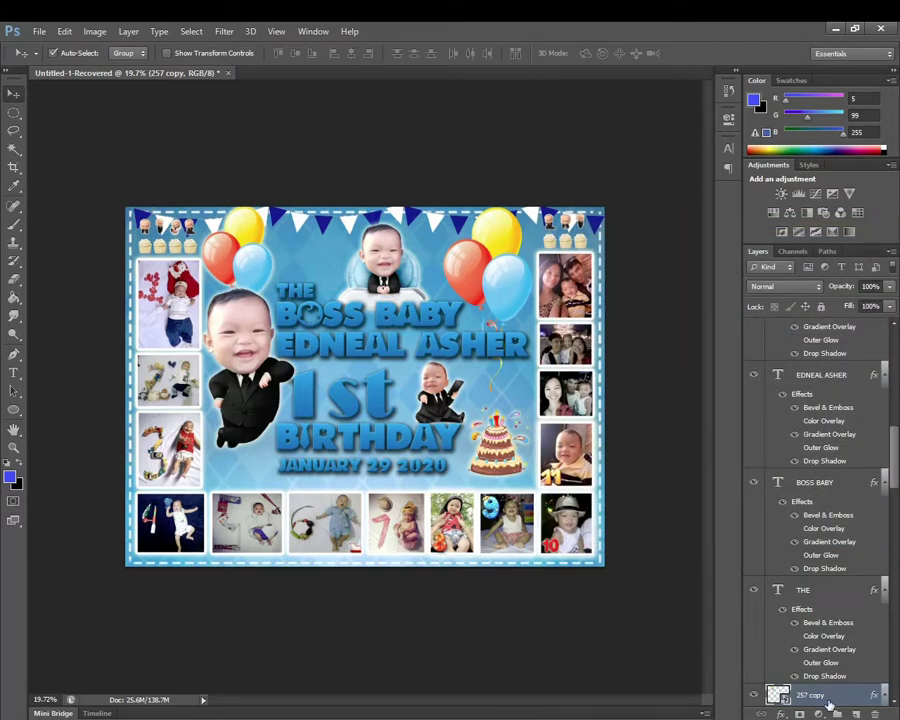
Copy the 257 copy layer's style and paste it onto layer 257
{"action": "right_click", "coordinate": [828, 705]}
{"action": "left_click", "coordinate": [768, 426]}
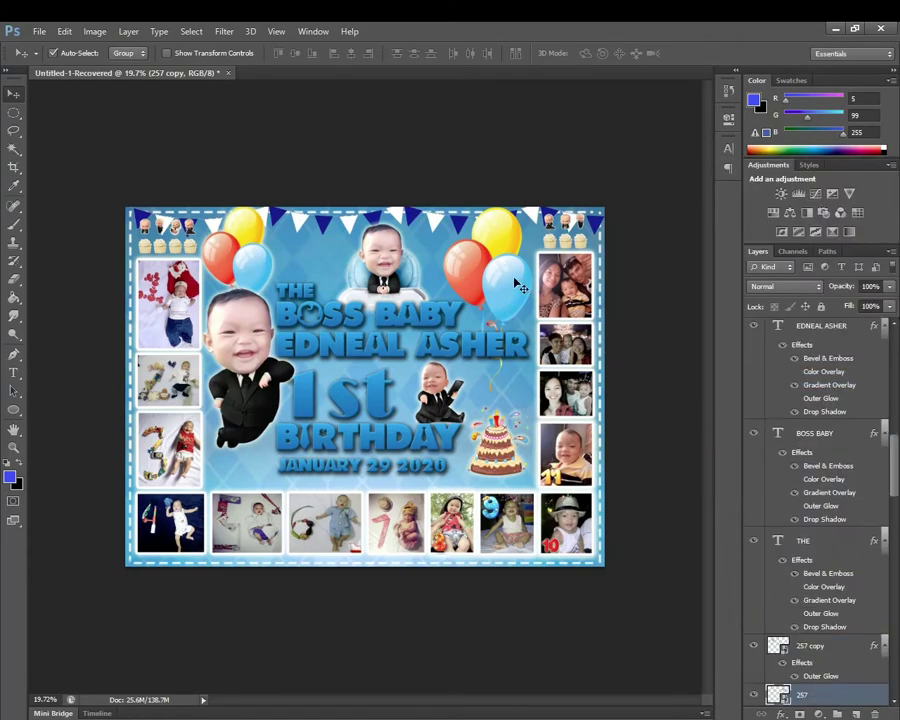
{"action": "right_click", "coordinate": [838, 697]}
{"action": "left_click", "coordinate": [760, 425]}
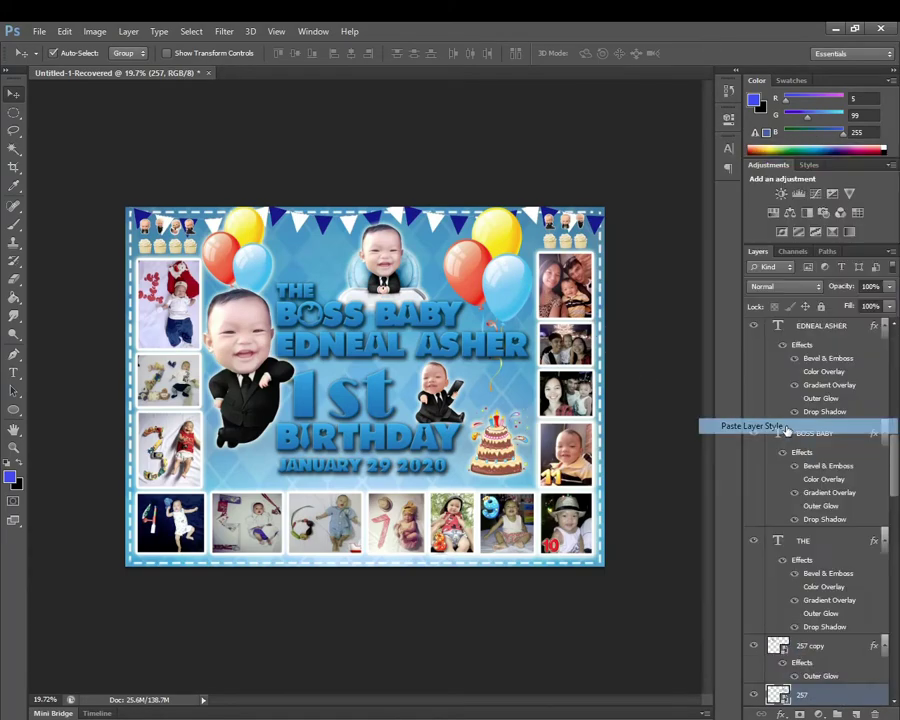
Paste the same glow style onto layers 2 and 1
{"action": "left_click", "coordinate": [570, 237]}
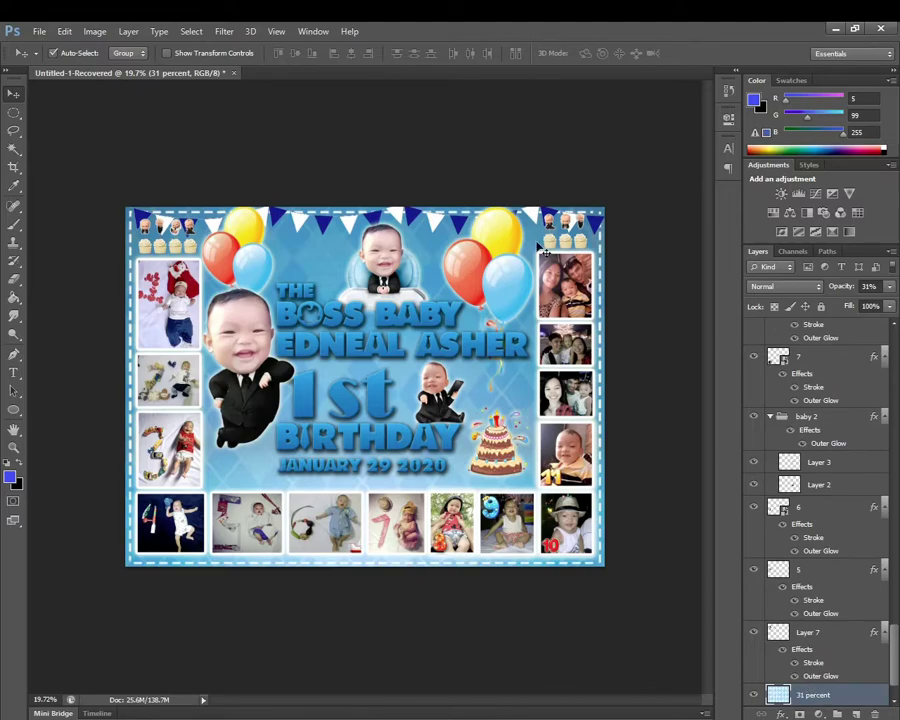
{"action": "left_click", "coordinate": [568, 242]}
{"action": "right_click", "coordinate": [840, 333]}
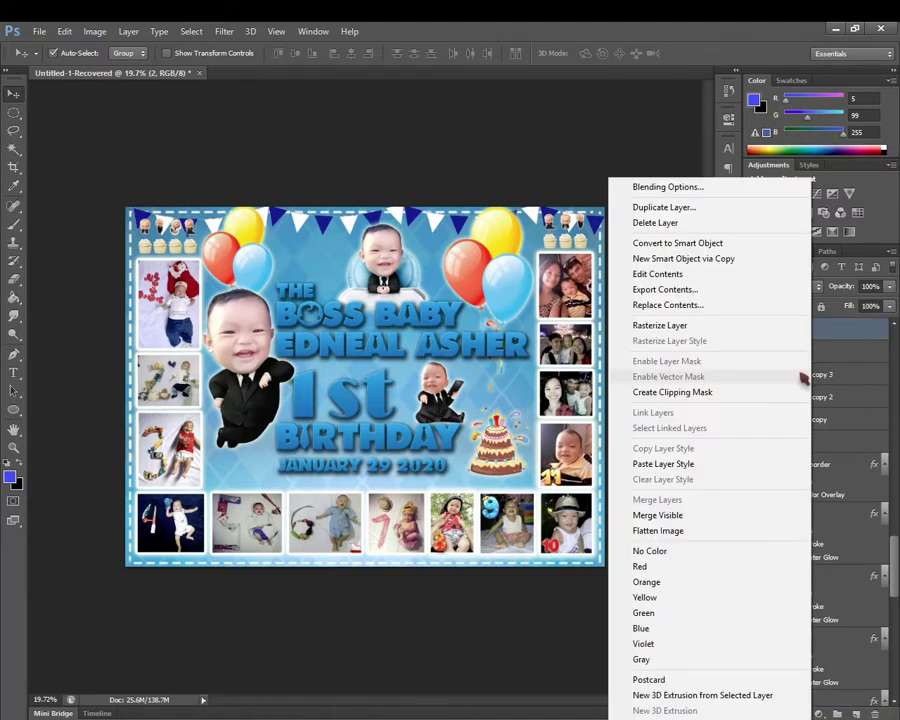
{"action": "left_click", "coordinate": [689, 462]}
{"action": "left_click", "coordinate": [193, 260]}
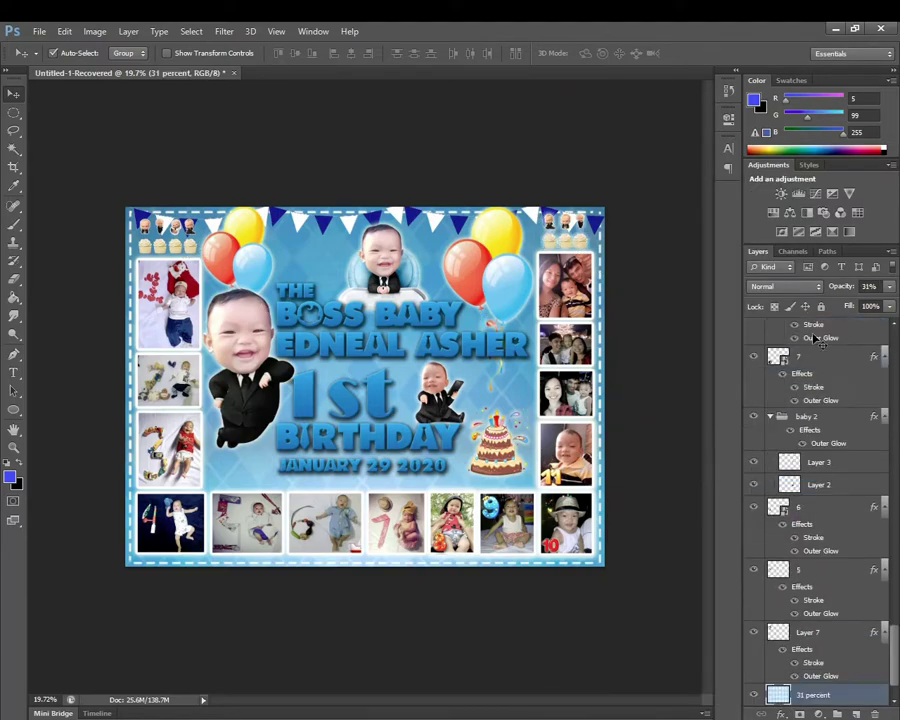
{"action": "left_click", "coordinate": [176, 241]}
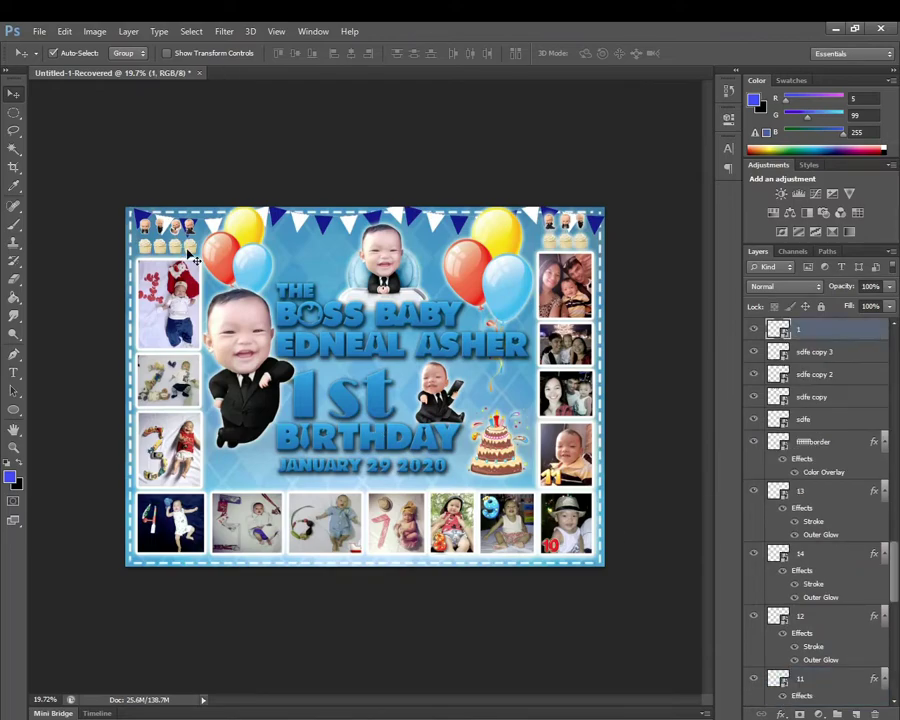
{"action": "right_click", "coordinate": [800, 324]}
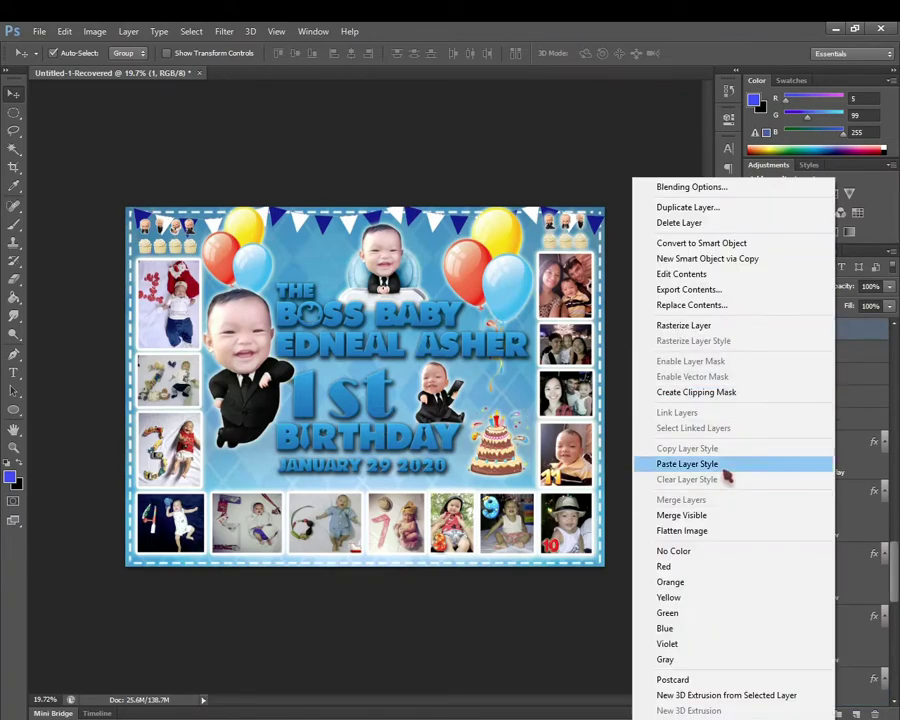
{"action": "left_click", "coordinate": [725, 466]}
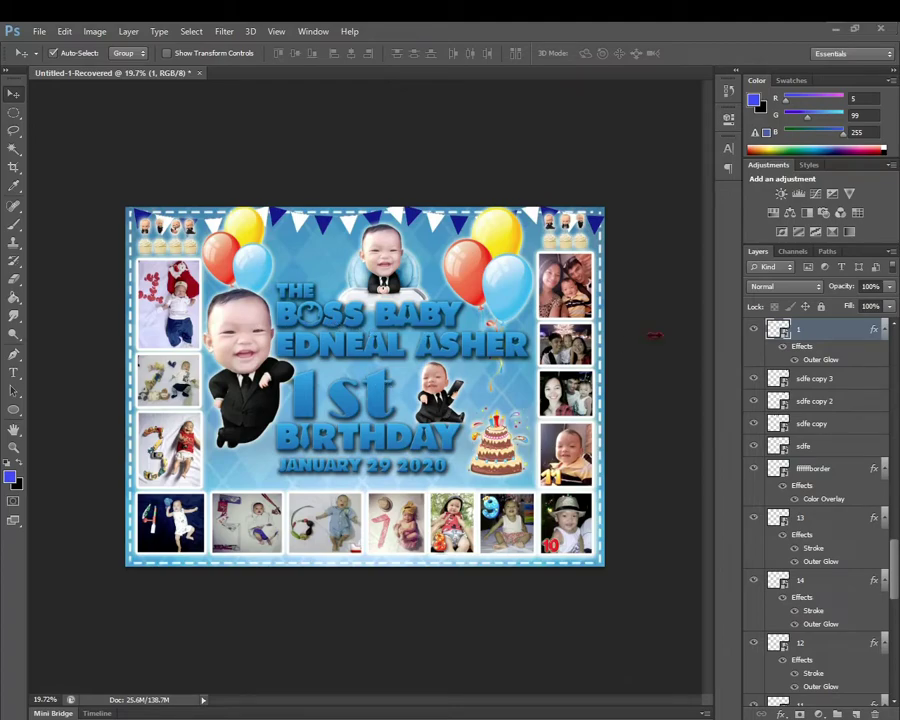
{"action": "scroll", "coordinate": [360, 368], "scroll_direction": "up", "scroll_amount": 3}
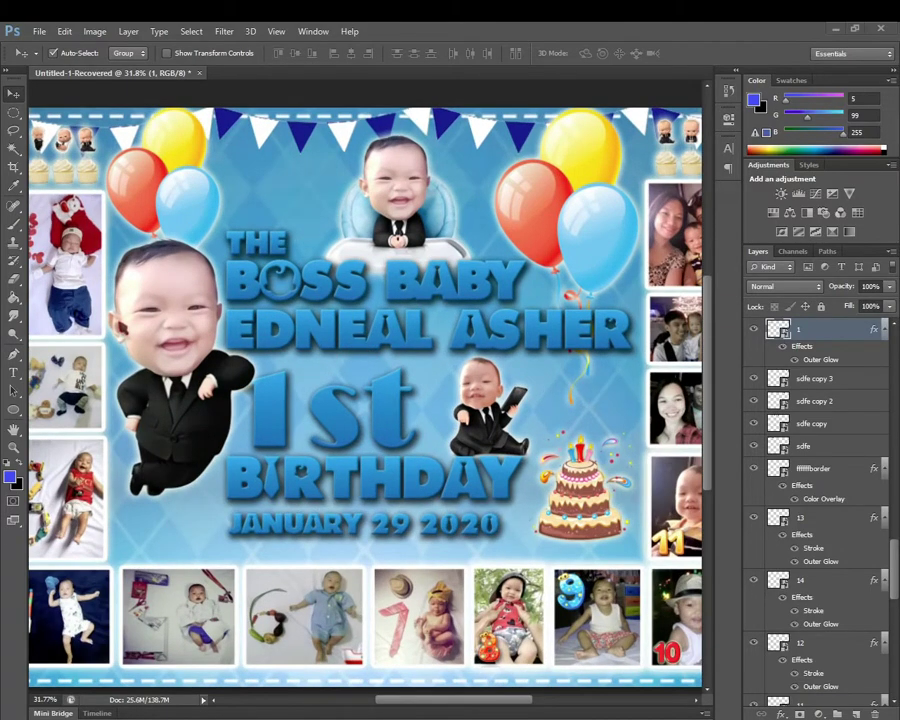
Expand the baby group and select Layer 1 inside it
{"action": "key", "text": "r"}
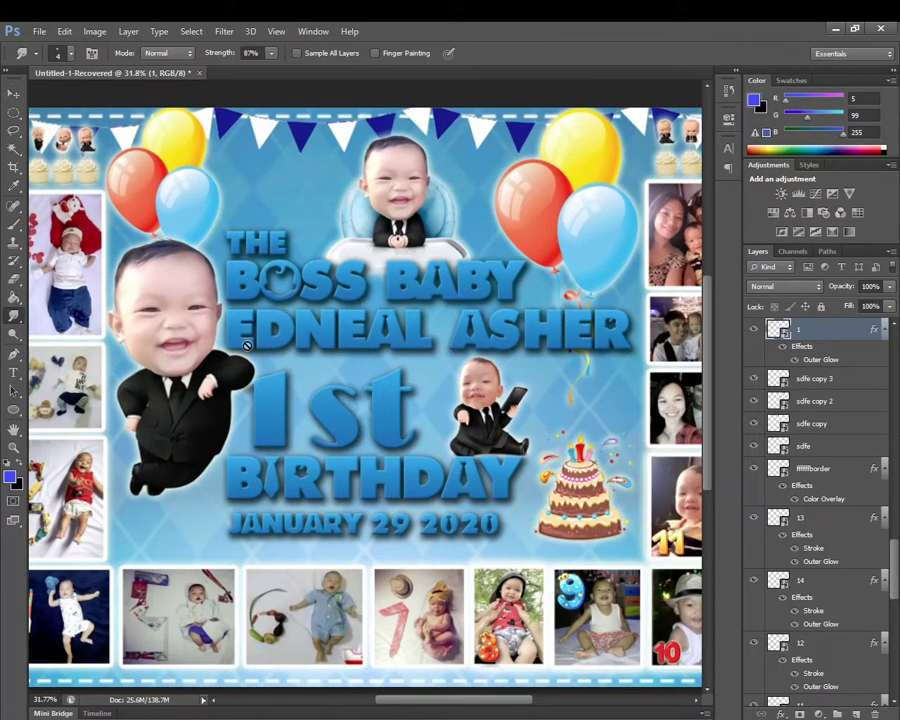
{"action": "key", "text": "v"}
{"action": "left_click", "coordinate": [180, 341]}
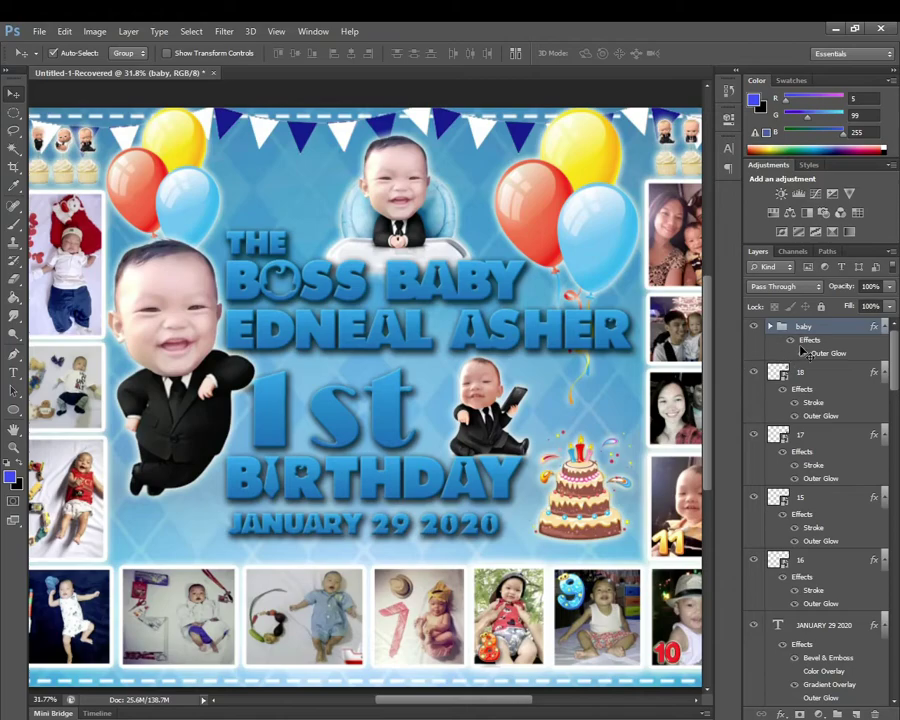
{"action": "left_click", "coordinate": [757, 327]}
{"action": "left_click", "coordinate": [755, 327]}
{"action": "left_click", "coordinate": [770, 327]}
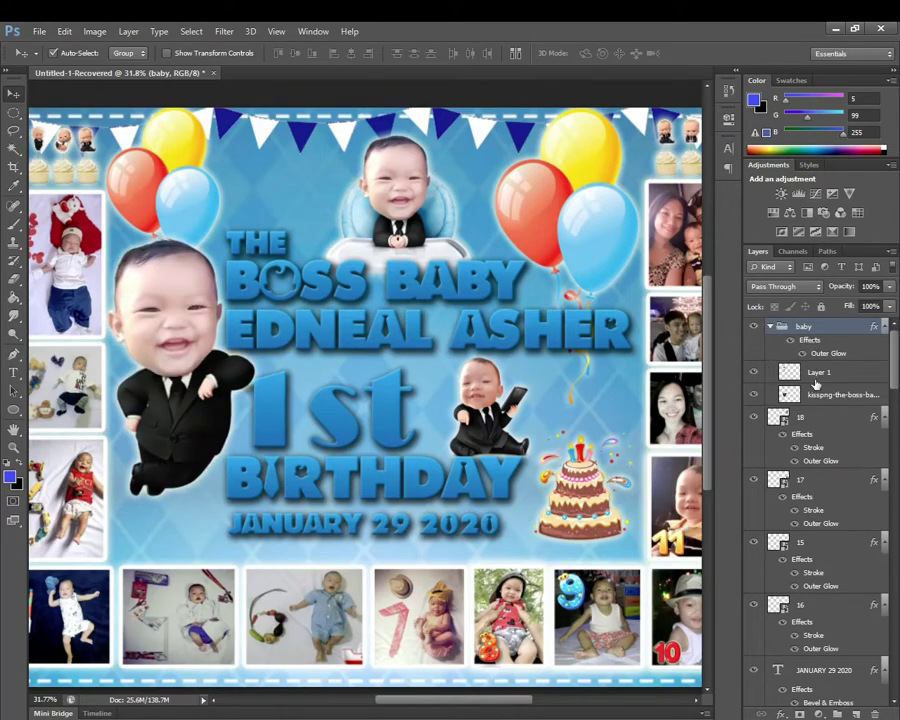
{"action": "double_click", "coordinate": [818, 372]}
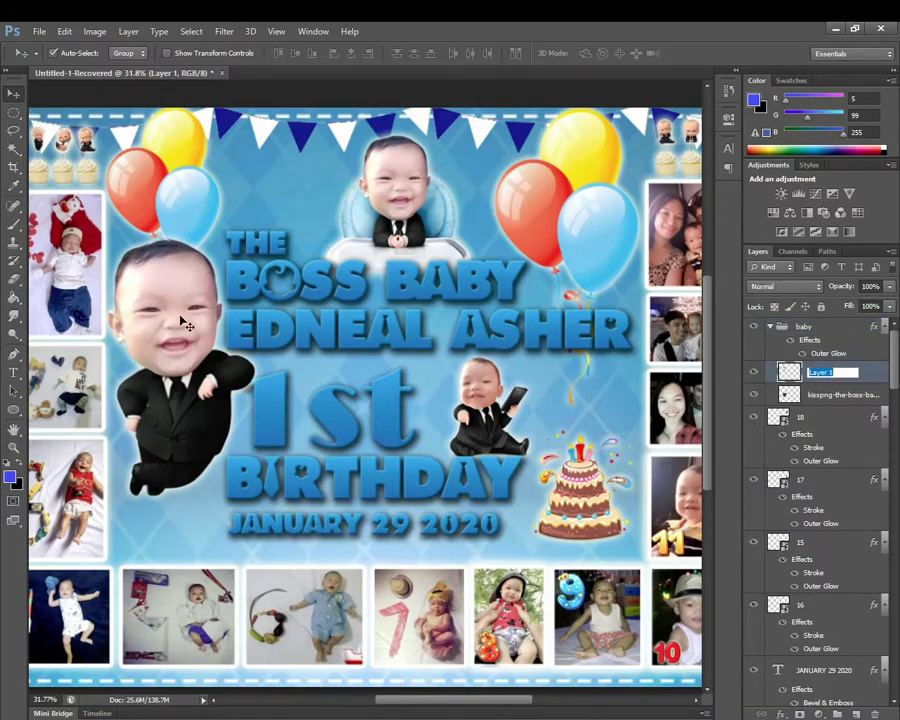
{"action": "key", "text": "Return"}
Apply Levels to Layer 1 with the black input raised to about 19
{"action": "key", "text": "ctrl+l"}
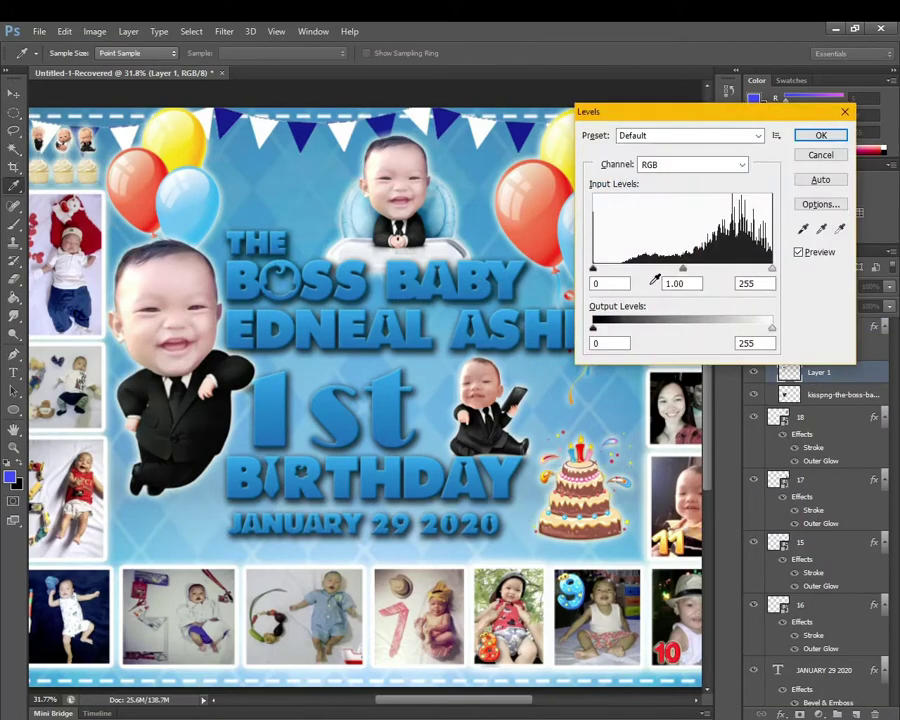
{"action": "left_click_drag", "start_coordinate": [595, 267], "coordinate": [601, 269]}
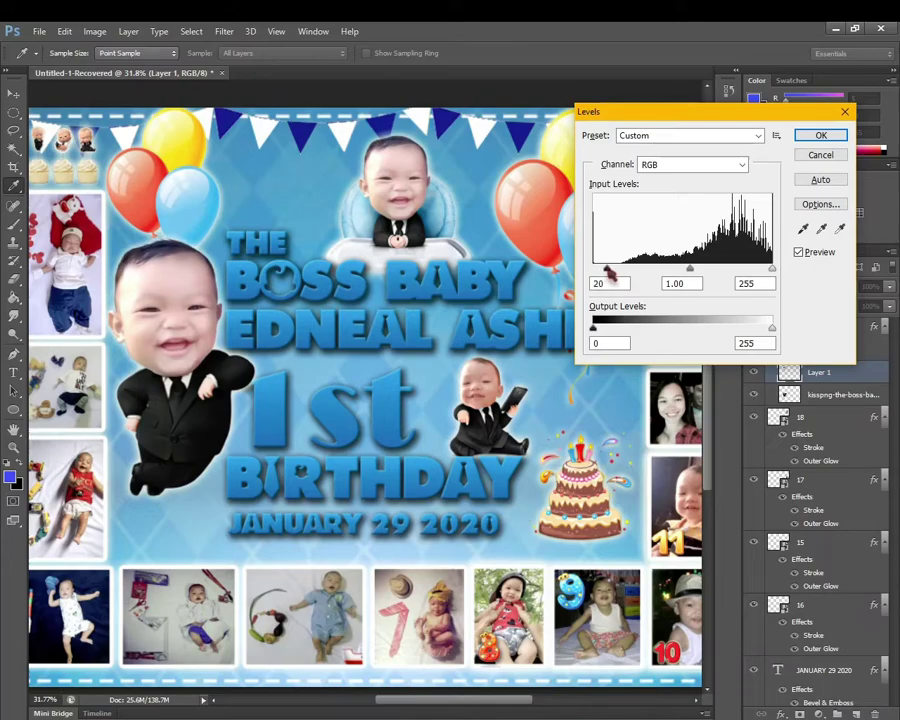
{"action": "left_click_drag", "start_coordinate": [607, 272], "coordinate": [602, 271]}
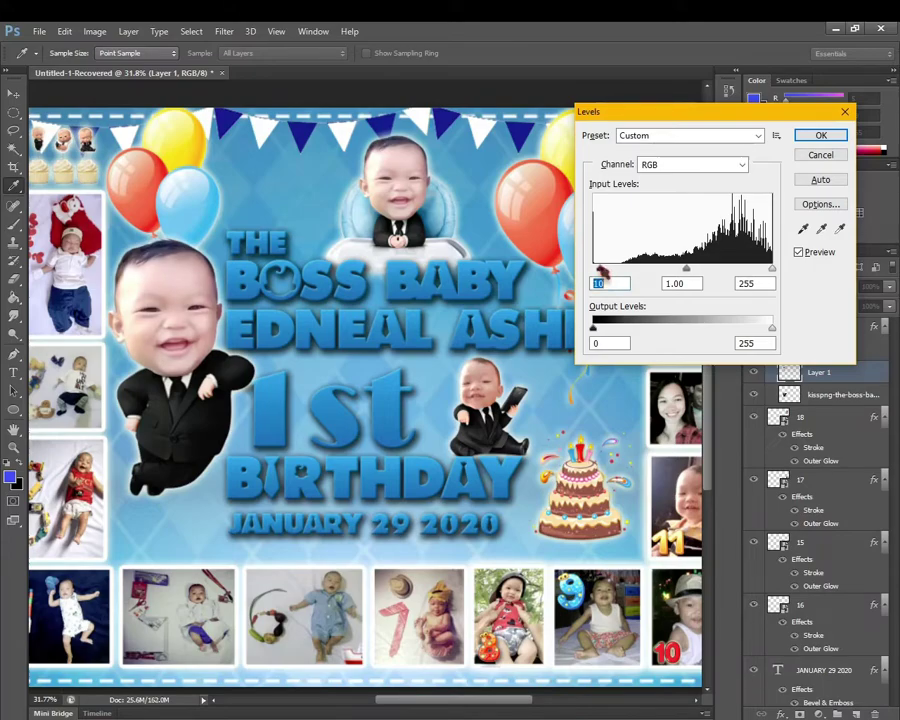
{"action": "left_click_drag", "start_coordinate": [602, 271], "coordinate": [607, 270]}
{"action": "left_click", "coordinate": [820, 135]}
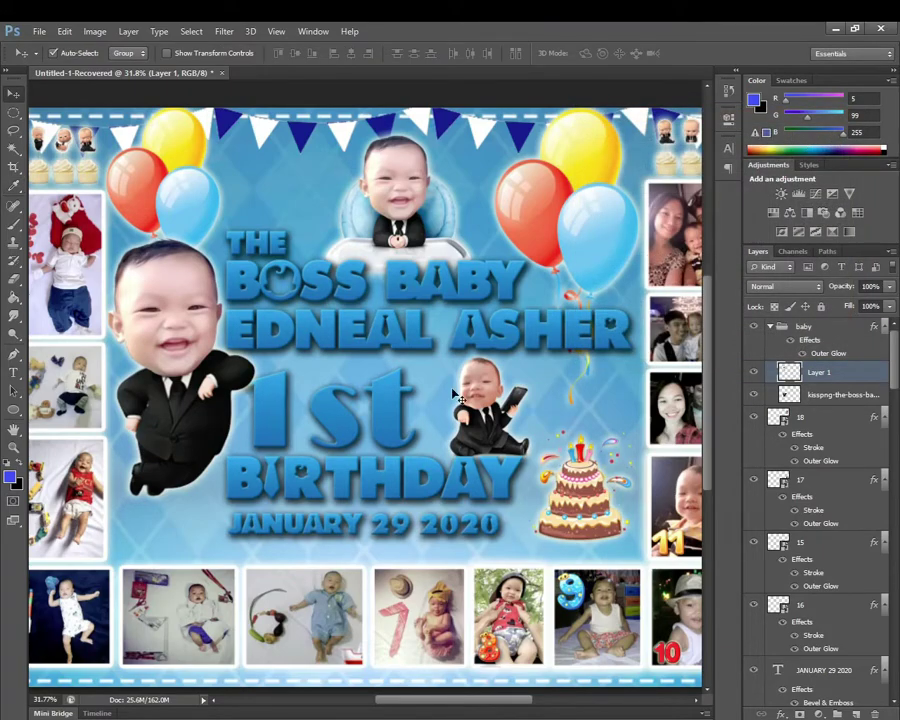
Lighten part of the top-left photo with Dodge and pick photo 5's layer
{"action": "left_click", "coordinate": [90, 285]}
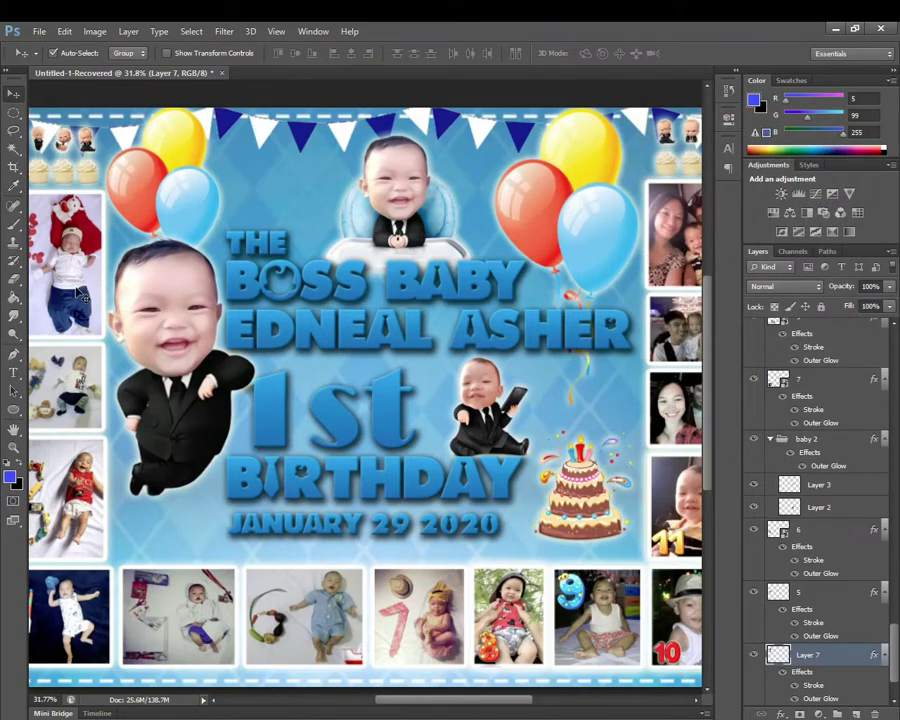
{"action": "left_click_drag", "start_coordinate": [210, 298], "coordinate": [362, 312]}
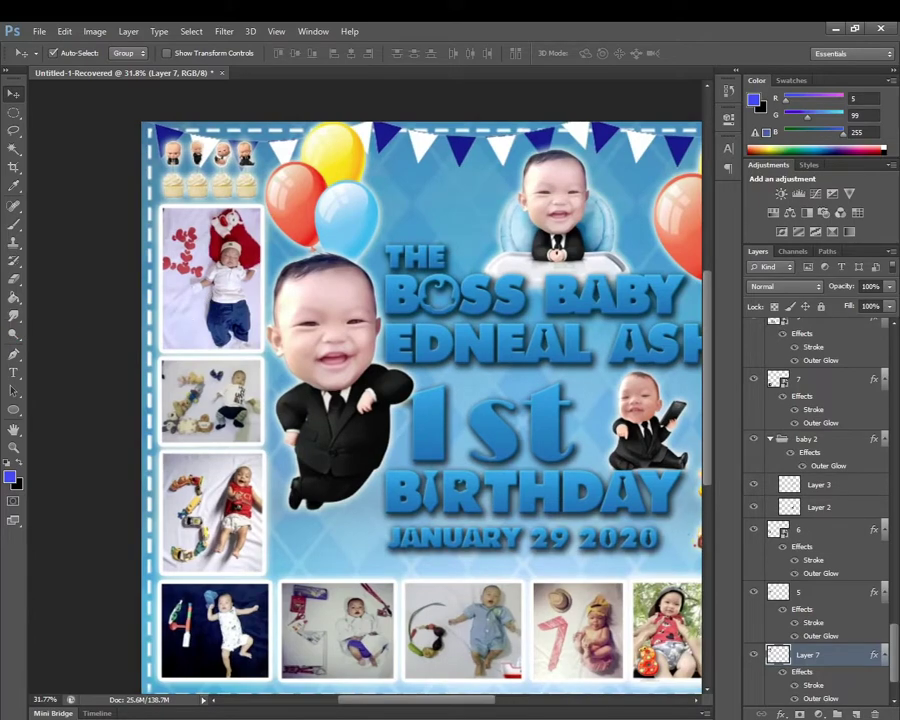
{"action": "left_click", "coordinate": [14, 333]}
{"action": "left_click_drag", "start_coordinate": [200, 212], "coordinate": [237, 320]}
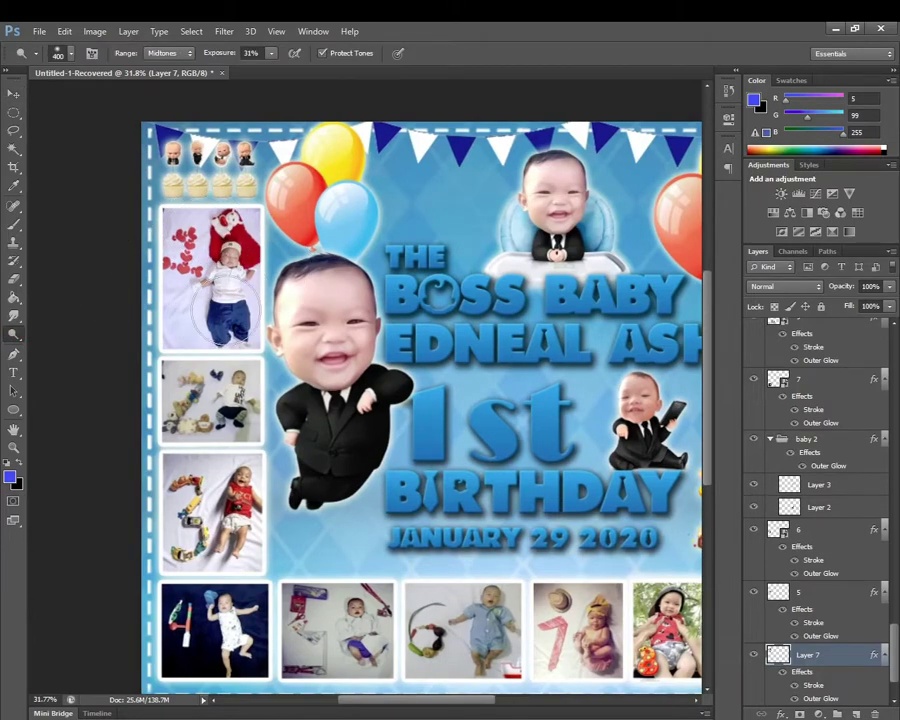
{"action": "key", "text": "v"}
{"action": "left_click", "coordinate": [218, 403]}
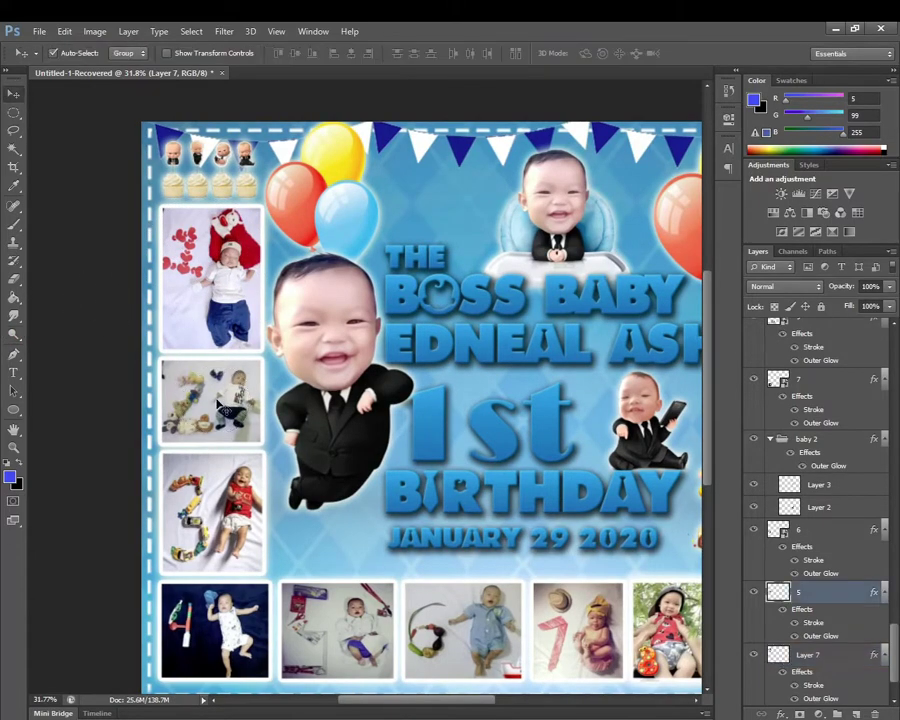
{"action": "left_click", "coordinate": [14, 333]}
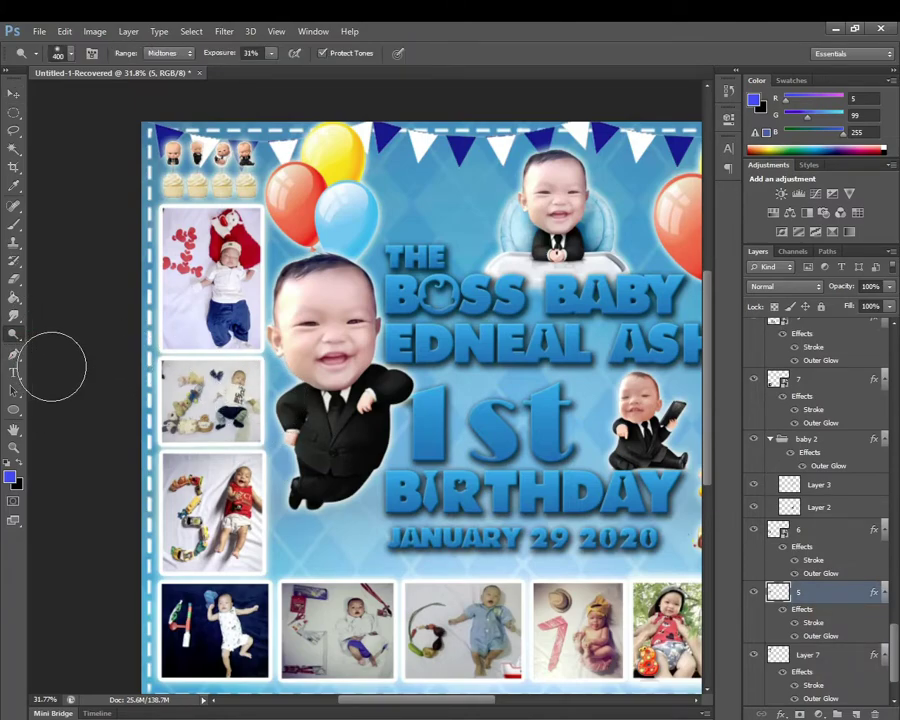
Rasterize the layer styles of photo layers 6 and 7
{"action": "key", "text": "v"}
{"action": "left_click", "coordinate": [229, 516]}
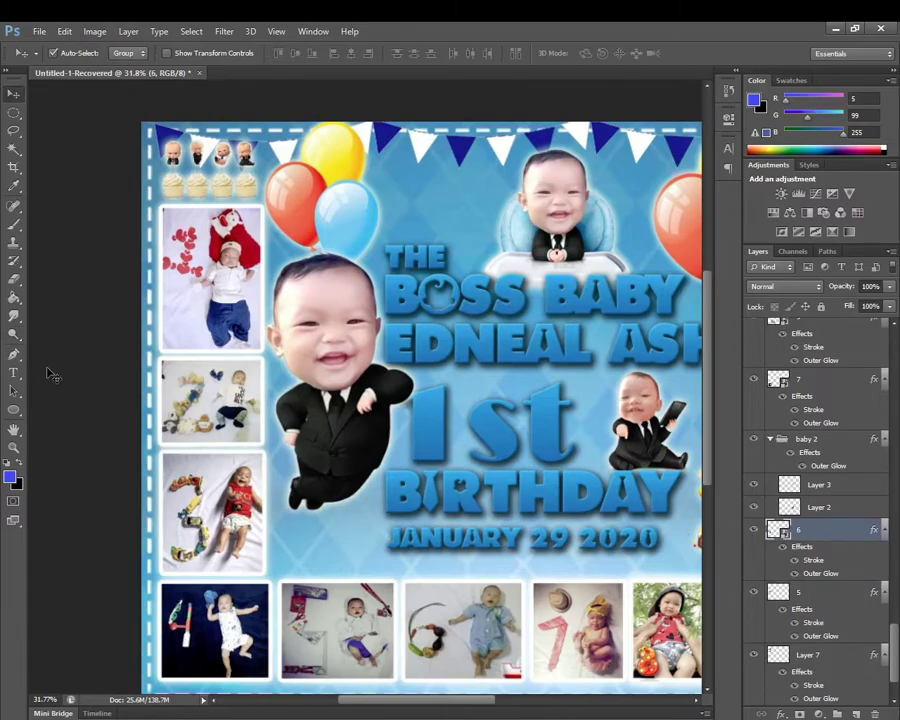
{"action": "left_click", "coordinate": [14, 333]}
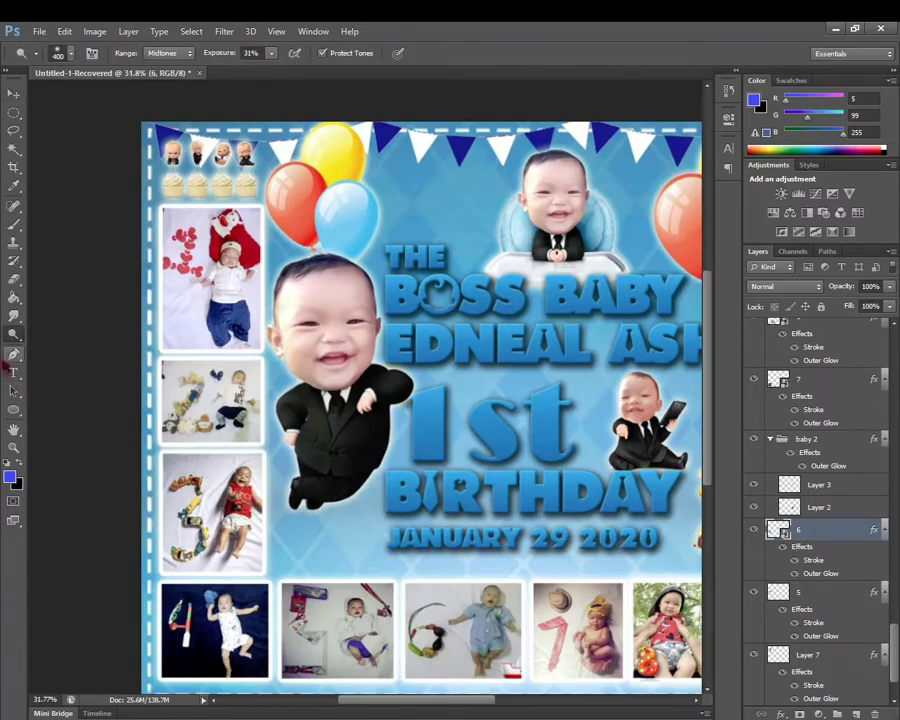
{"action": "right_click", "coordinate": [818, 533]}
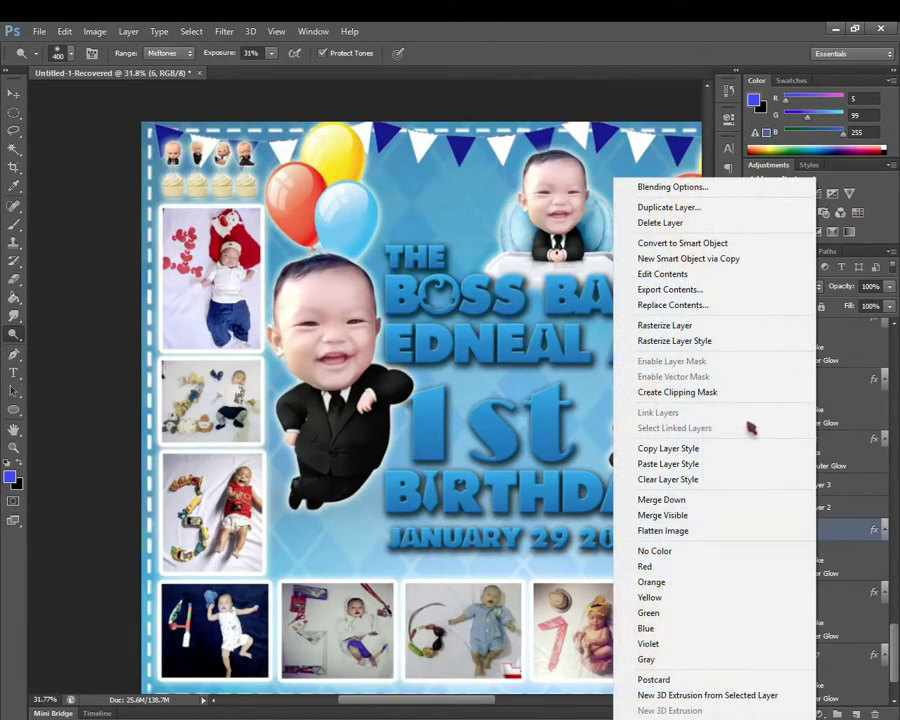
{"action": "left_click", "coordinate": [680, 339]}
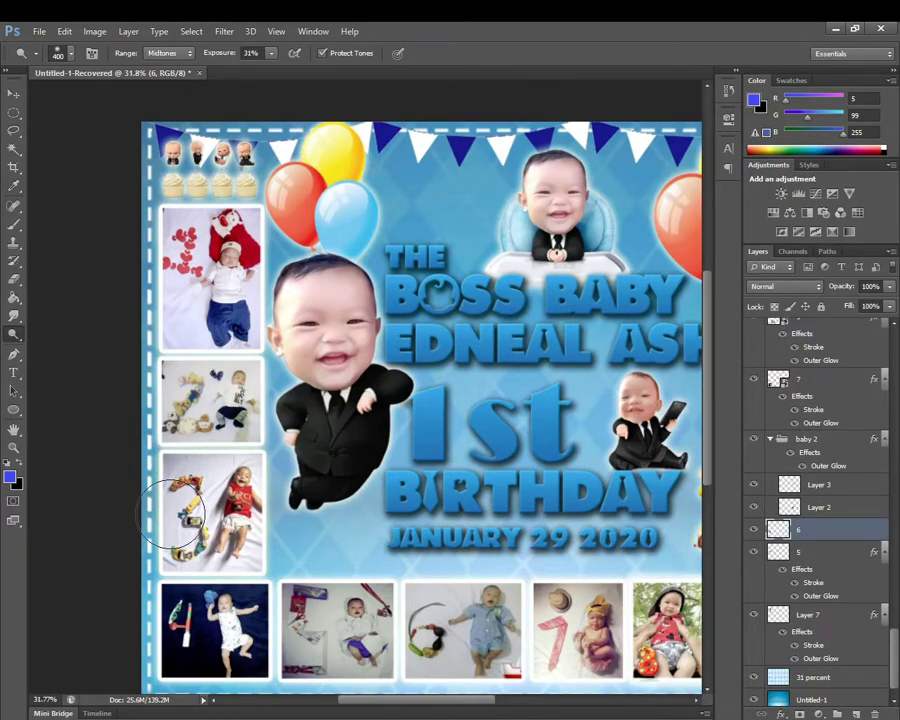
{"action": "key", "text": "v"}
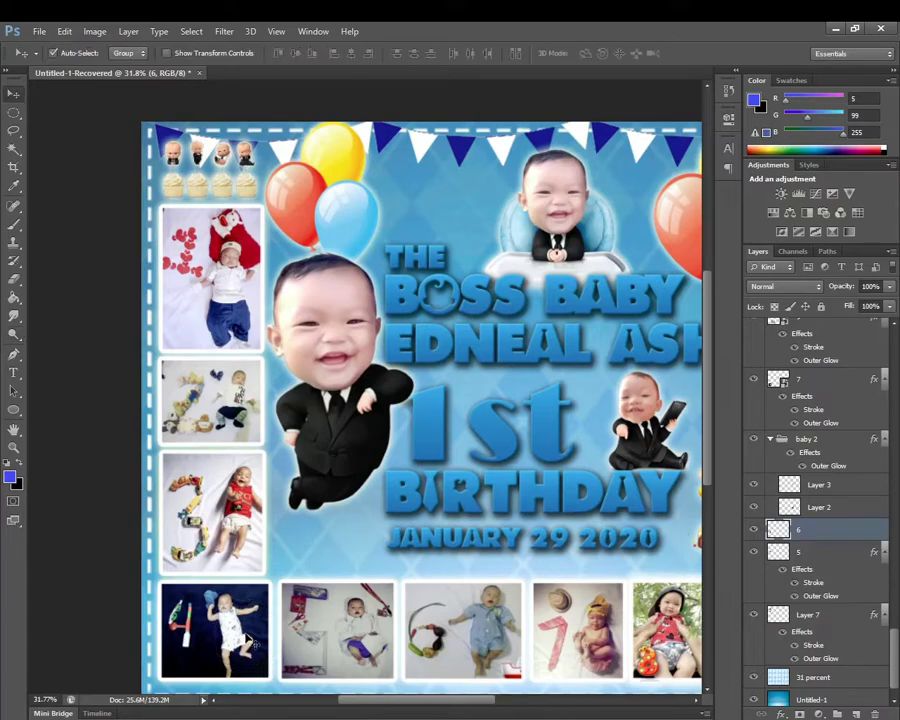
{"action": "left_click", "coordinate": [249, 641]}
{"action": "left_click", "coordinate": [15, 338]}
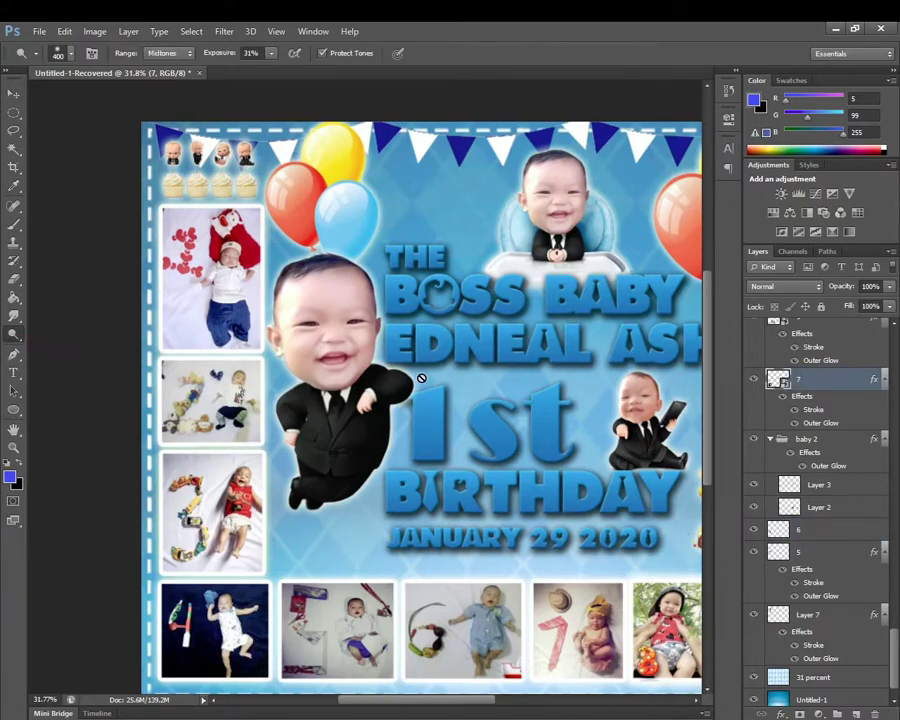
{"action": "scroll", "coordinate": [418, 374], "scroll_direction": "down", "scroll_amount": 2}
{"action": "right_click", "coordinate": [854, 378]}
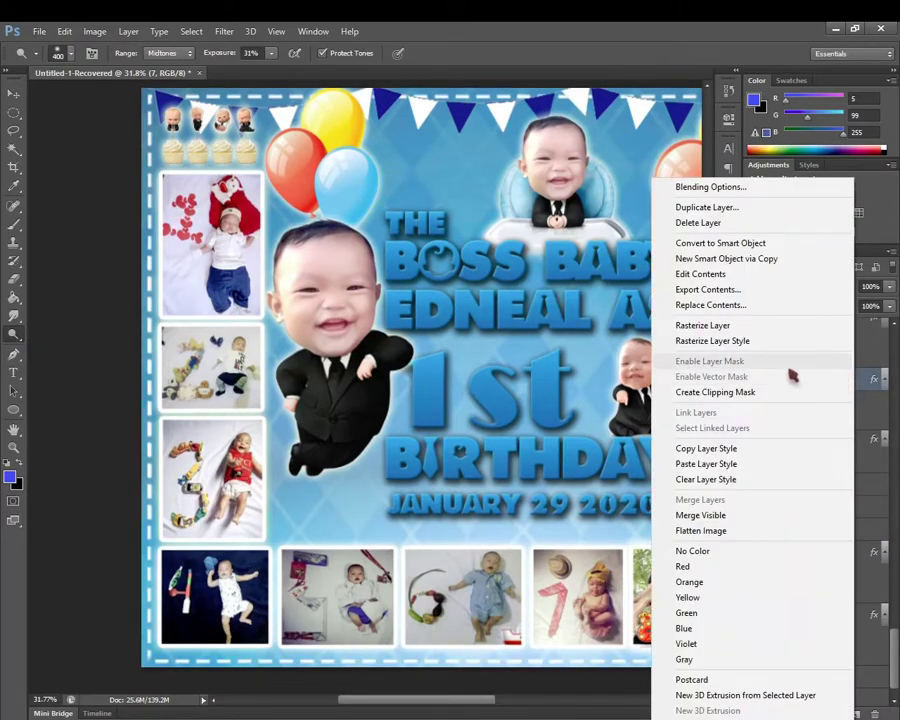
{"action": "left_click", "coordinate": [712, 341]}
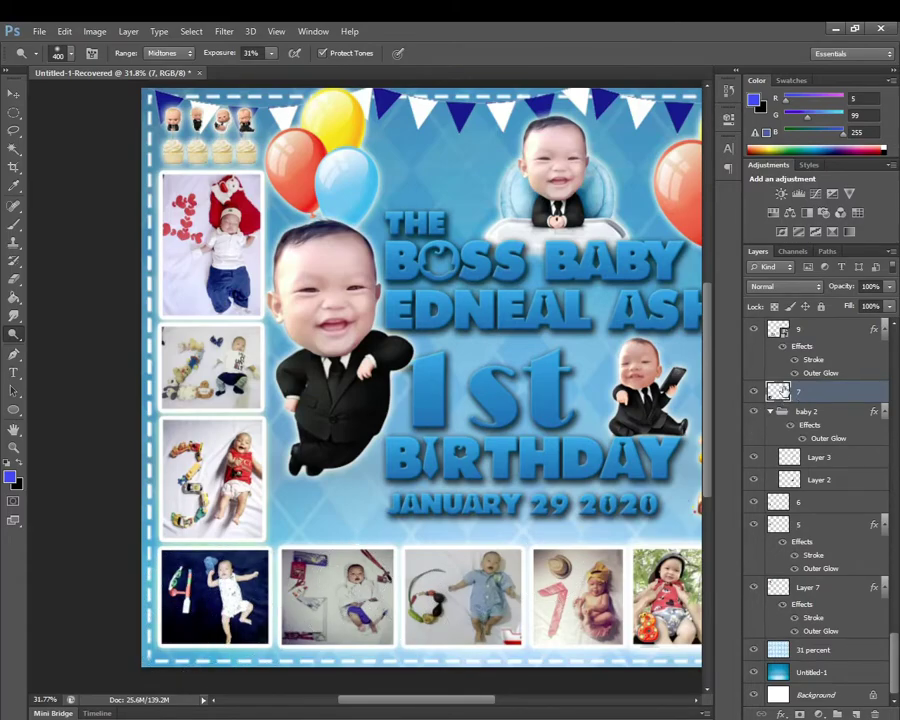
Rasterize layer 9's style and dodge-lighten part of a bottom-row photo
{"action": "key", "text": "v"}
{"action": "left_click", "coordinate": [172, 470]}
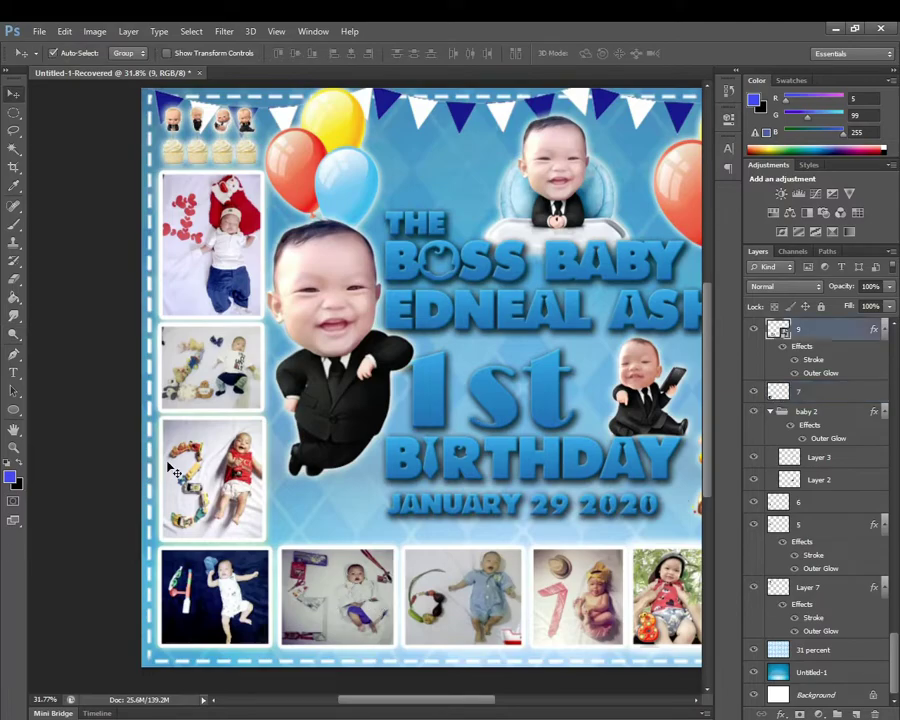
{"action": "key", "text": "o"}
{"action": "right_click", "coordinate": [802, 355]}
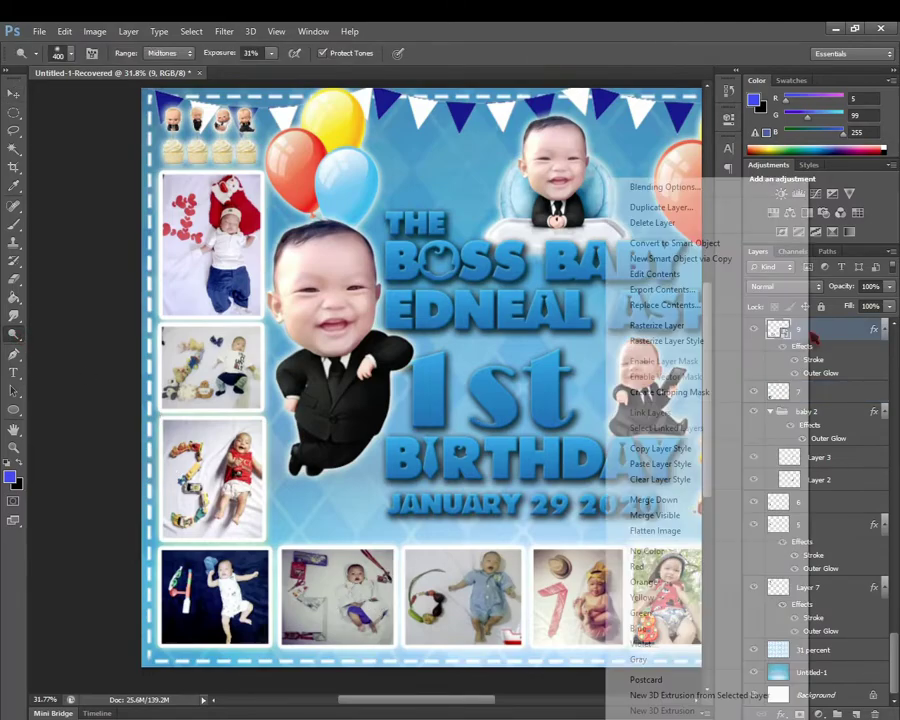
{"action": "left_click", "coordinate": [668, 338]}
{"action": "mouse_move", "coordinate": [318, 617]}
{"action": "left_mouse_down"}
{"action": "mouse_move", "coordinate": [330, 630]}
{"action": "mouse_move", "coordinate": [352, 566]}
{"action": "mouse_move", "coordinate": [340, 636]}
{"action": "left_mouse_up"}
Rasterize the layer styles of photo layers 0 and 11
{"action": "key", "text": "v"}
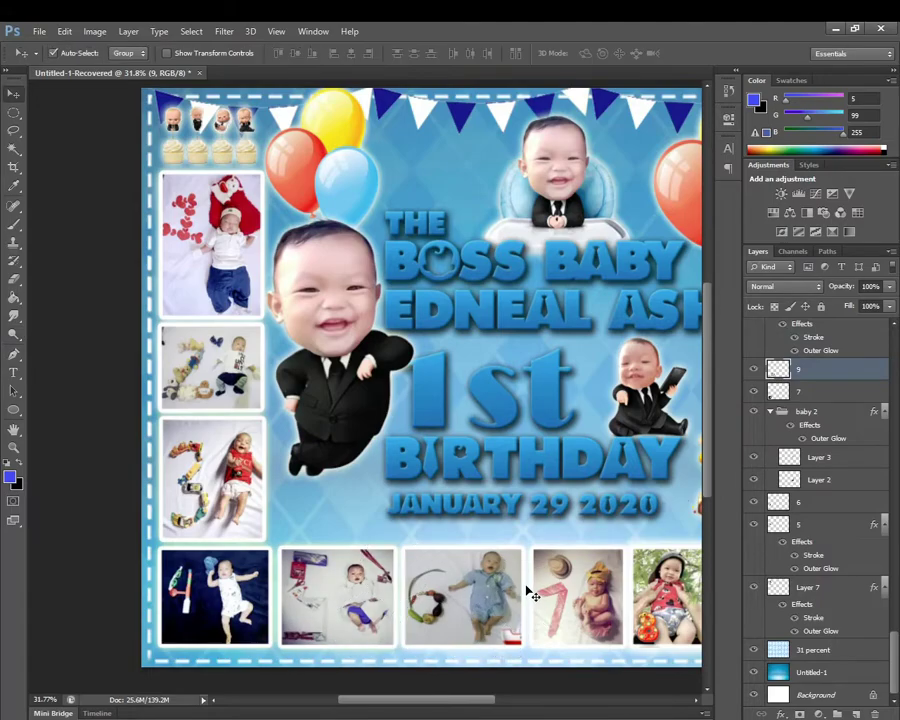
{"action": "left_click", "coordinate": [478, 590]}
{"action": "key", "text": "o"}
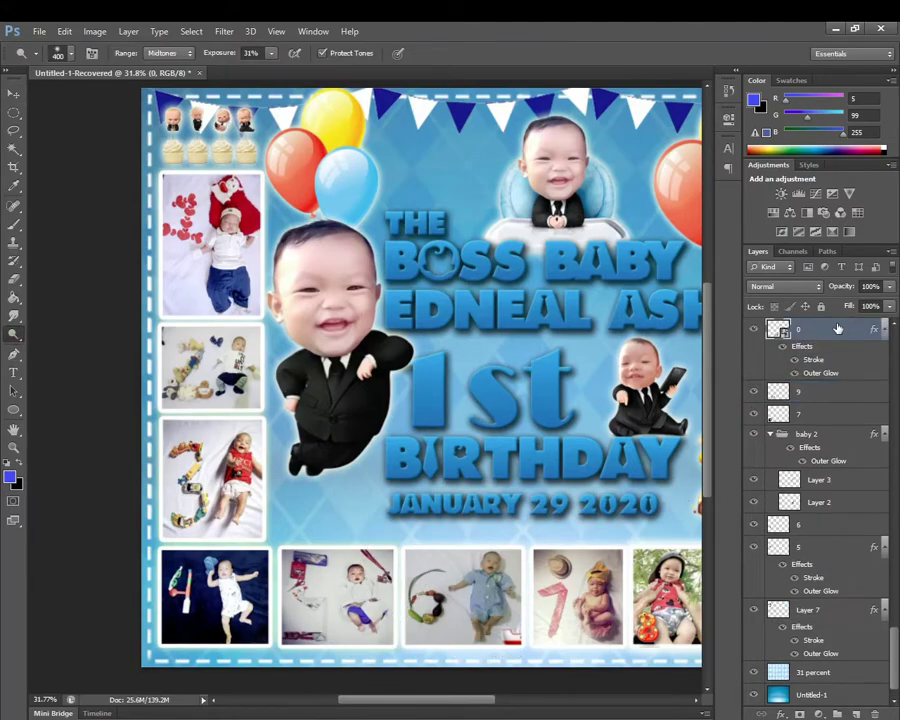
{"action": "right_click", "coordinate": [838, 329]}
{"action": "left_click", "coordinate": [730, 340]}
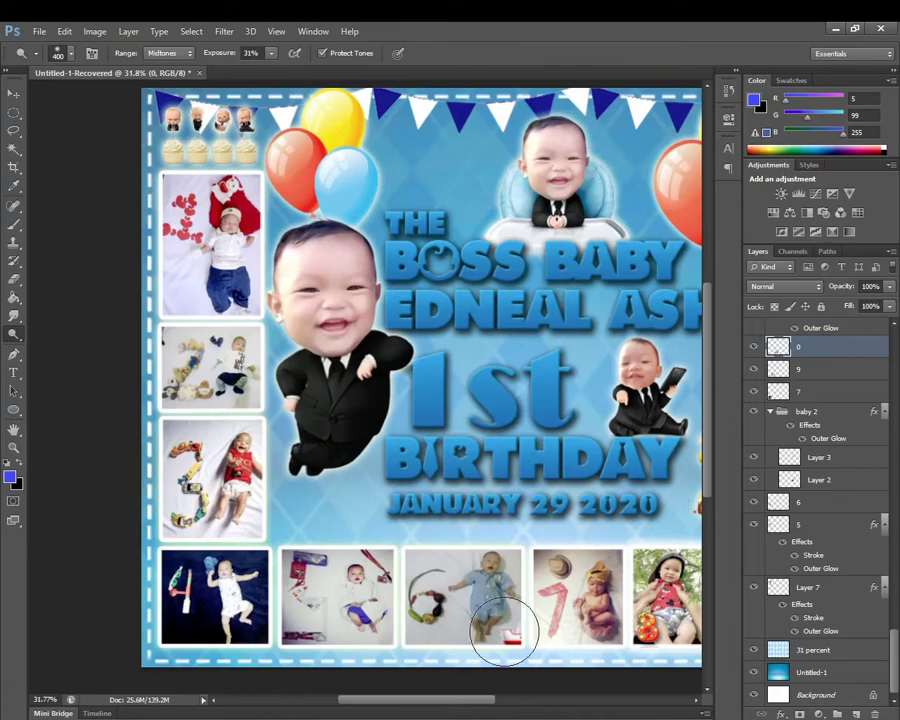
{"action": "key", "text": "v"}
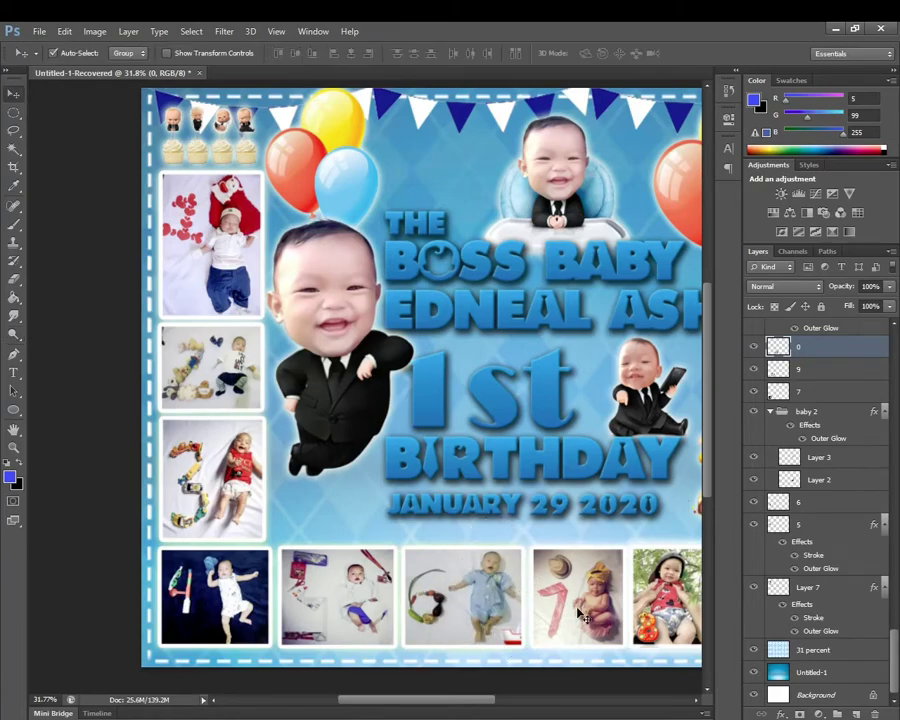
{"action": "left_click_drag", "start_coordinate": [580, 615], "coordinate": [108, 410]}
{"action": "key", "text": "o"}
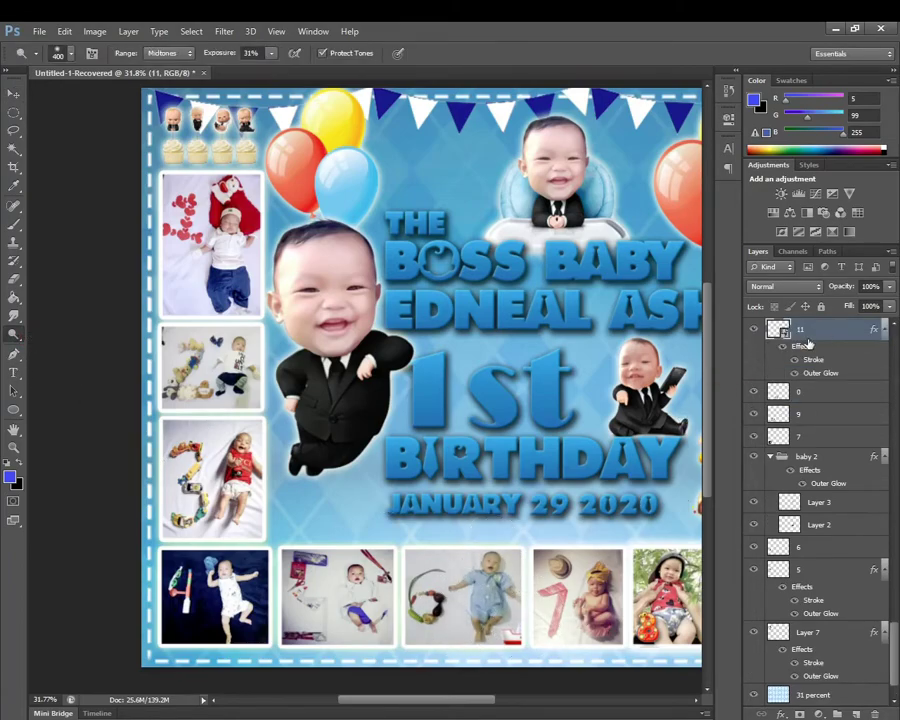
{"action": "right_click", "coordinate": [808, 344]}
{"action": "left_click", "coordinate": [727, 342]}
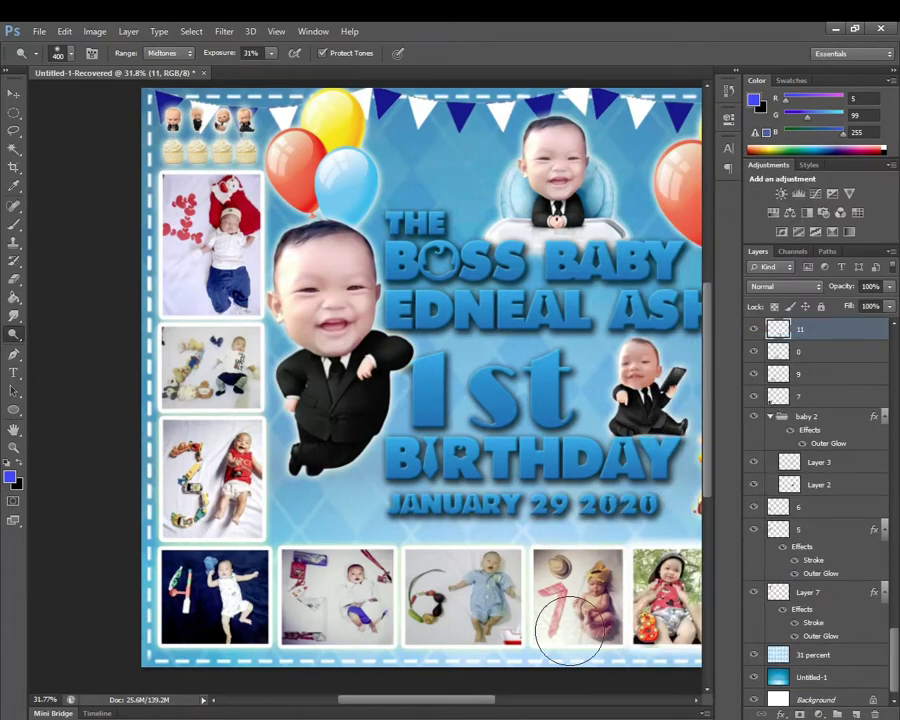
Rasterize the layer styles of photo layers 12 and 13
{"action": "left_click_drag", "start_coordinate": [570, 630], "coordinate": [355, 520]}
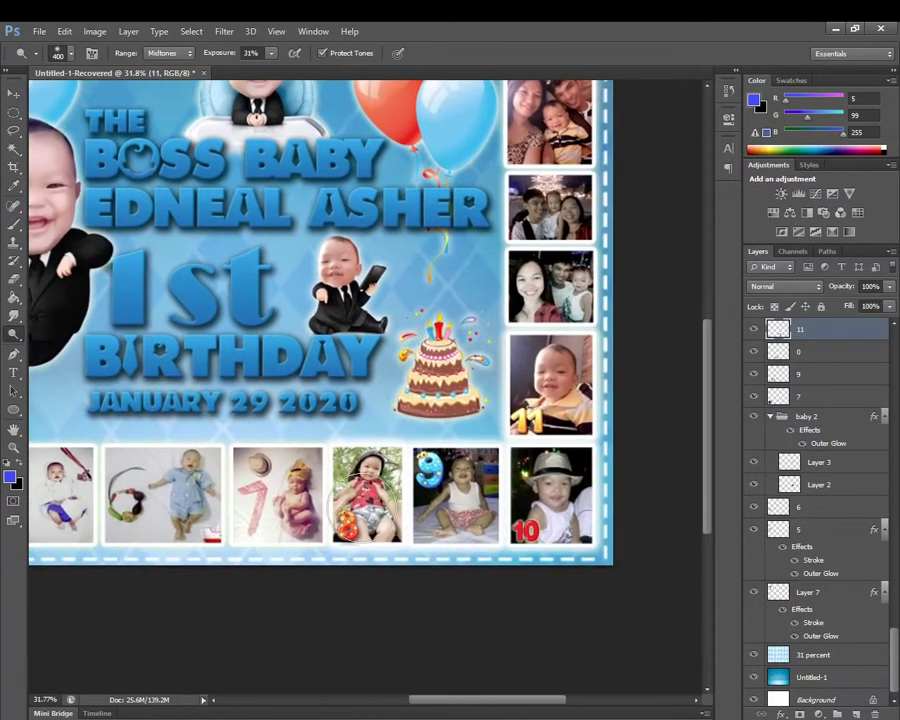
{"action": "key", "text": "v"}
{"action": "key", "text": "ctrl+v"}
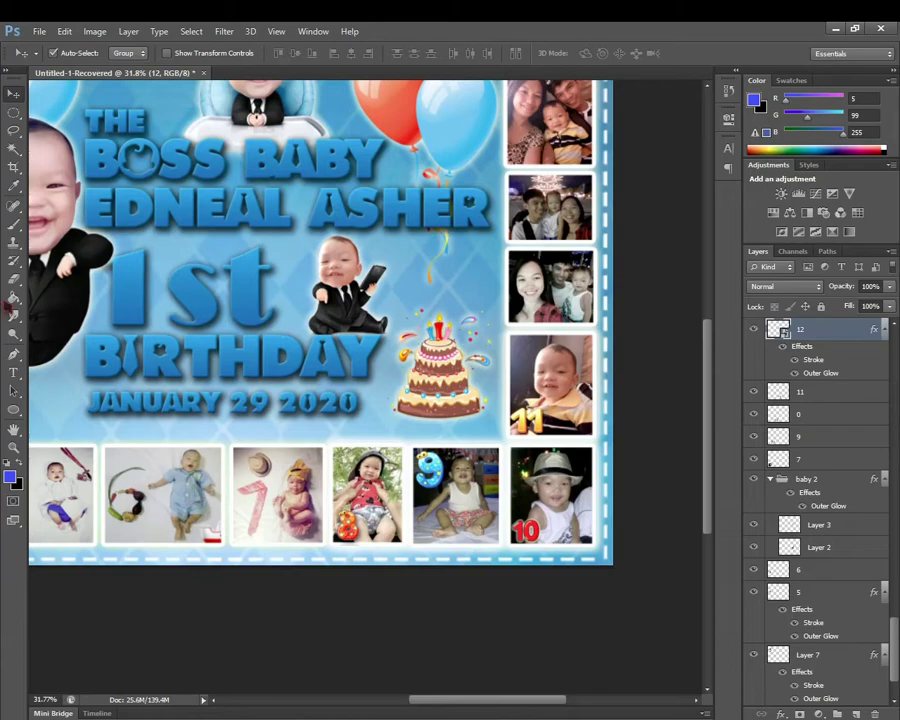
{"action": "key", "text": "o"}
{"action": "right_click", "coordinate": [833, 330]}
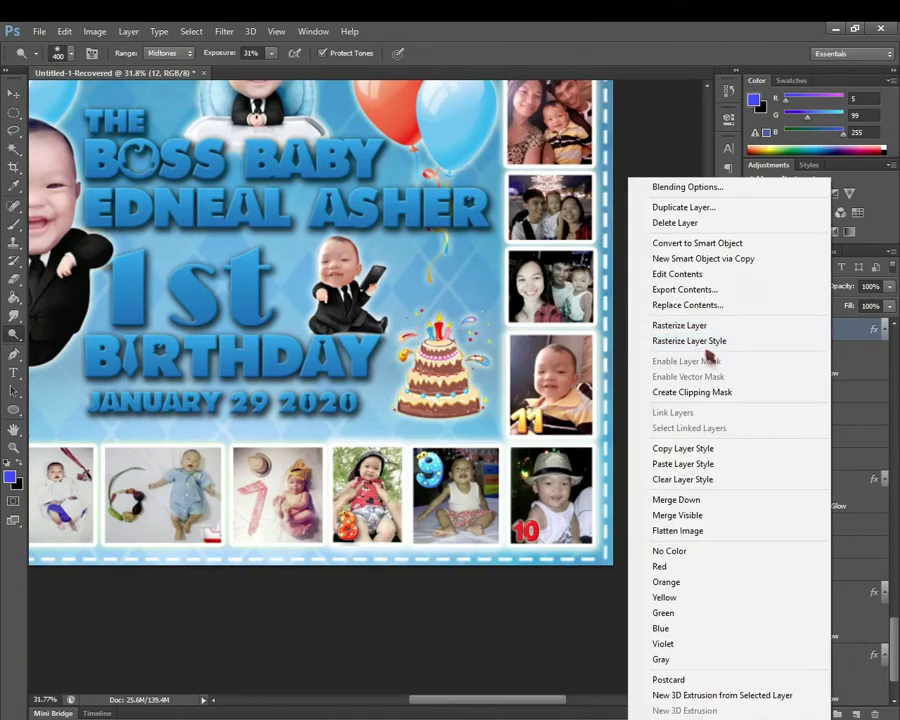
{"action": "left_click", "coordinate": [680, 478]}
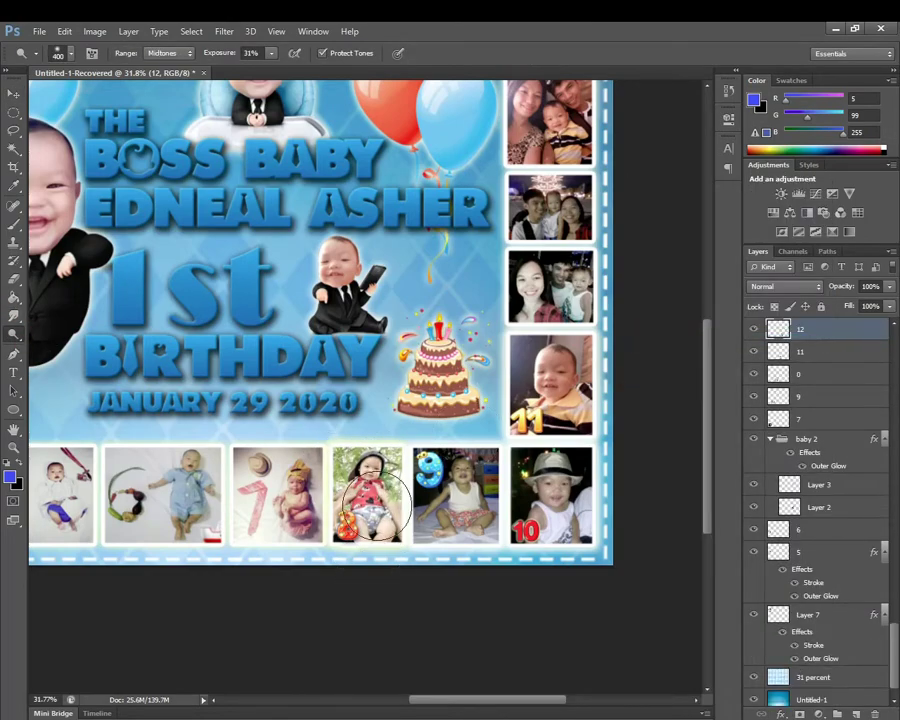
{"action": "key", "text": "v"}
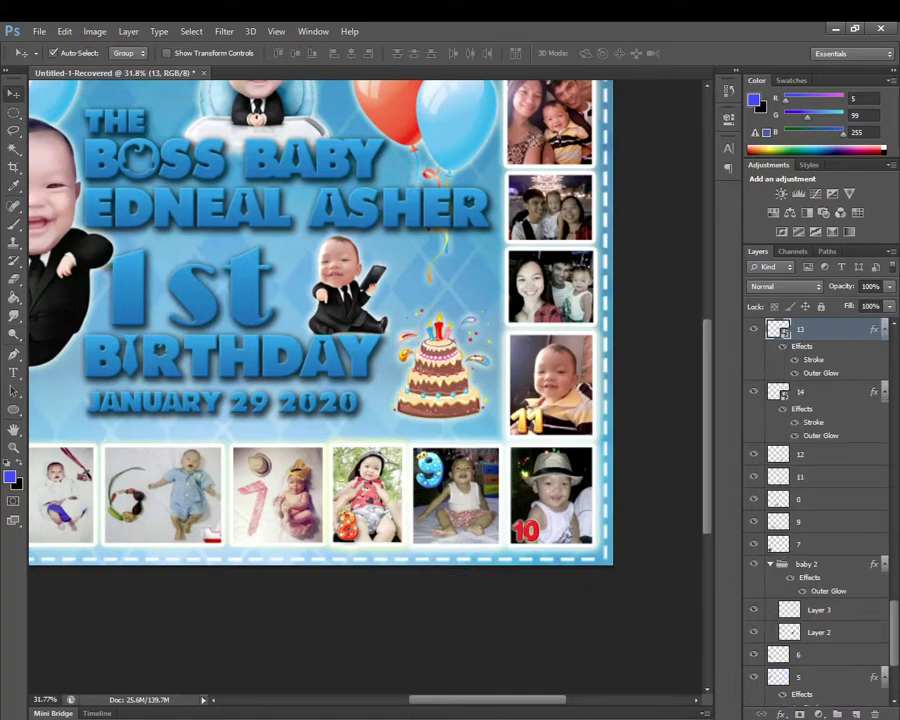
{"action": "key", "text": "o"}
{"action": "right_click", "coordinate": [815, 330]}
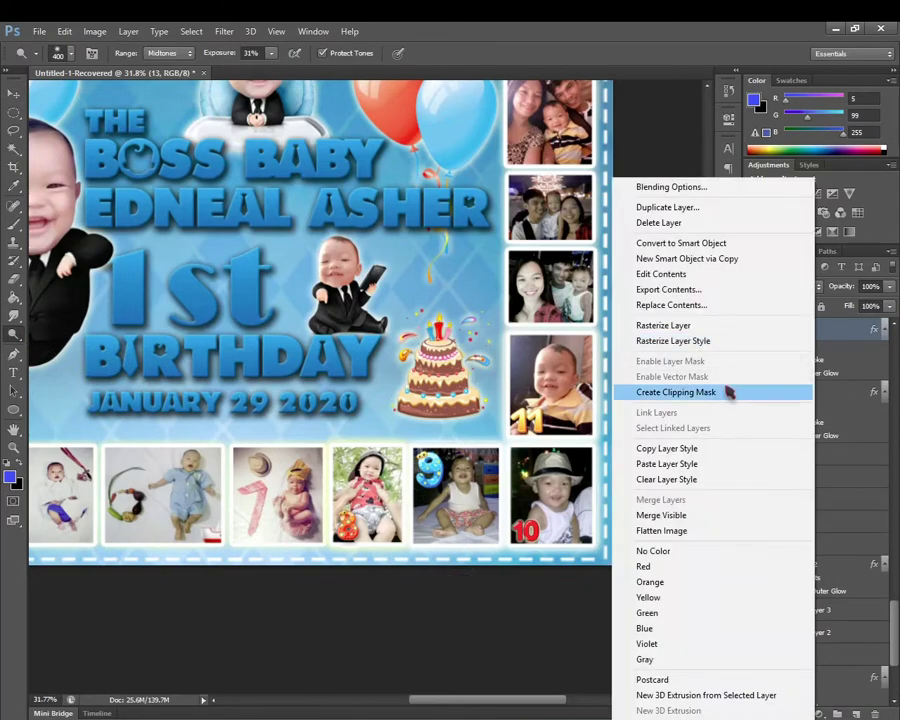
{"action": "left_click", "coordinate": [697, 341]}
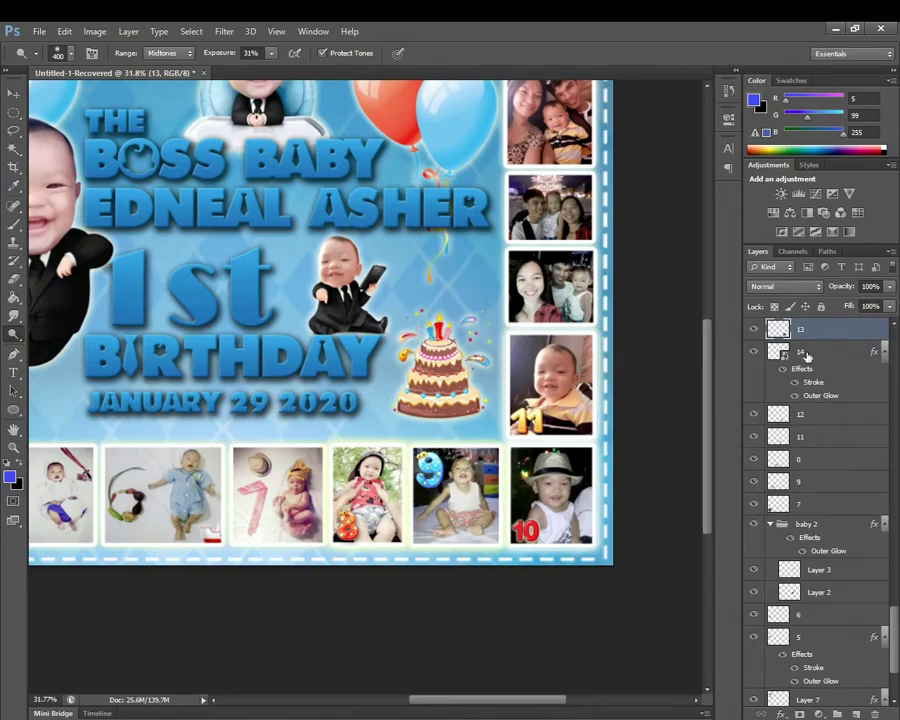
Rasterize the layer style of photo layer 14
{"action": "key", "text": "v"}
{"action": "left_click", "coordinate": [430, 458]}
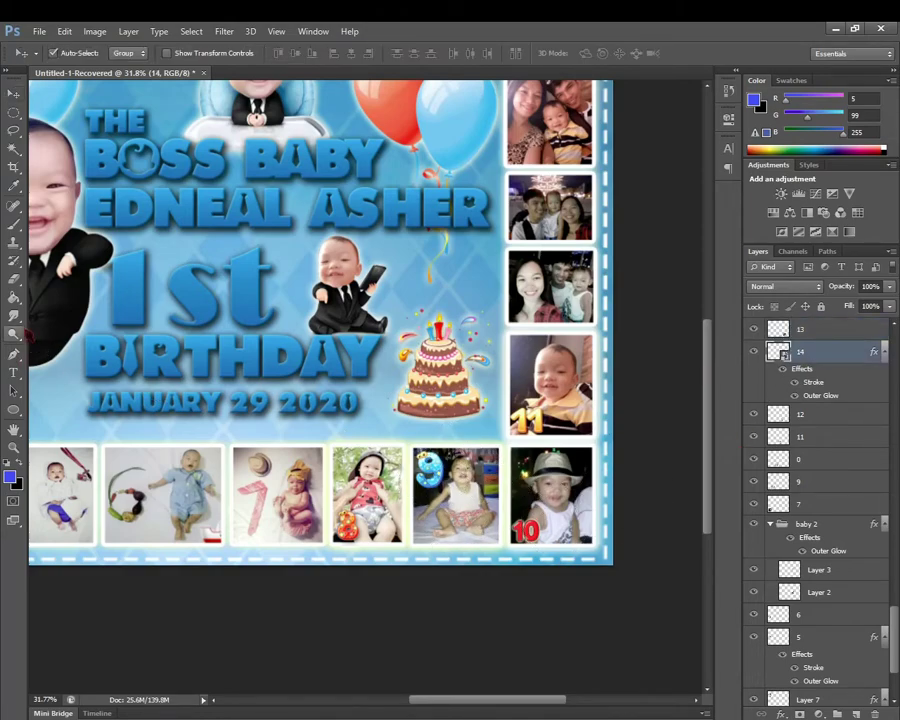
{"action": "key", "text": "o"}
{"action": "right_click", "coordinate": [845, 351]}
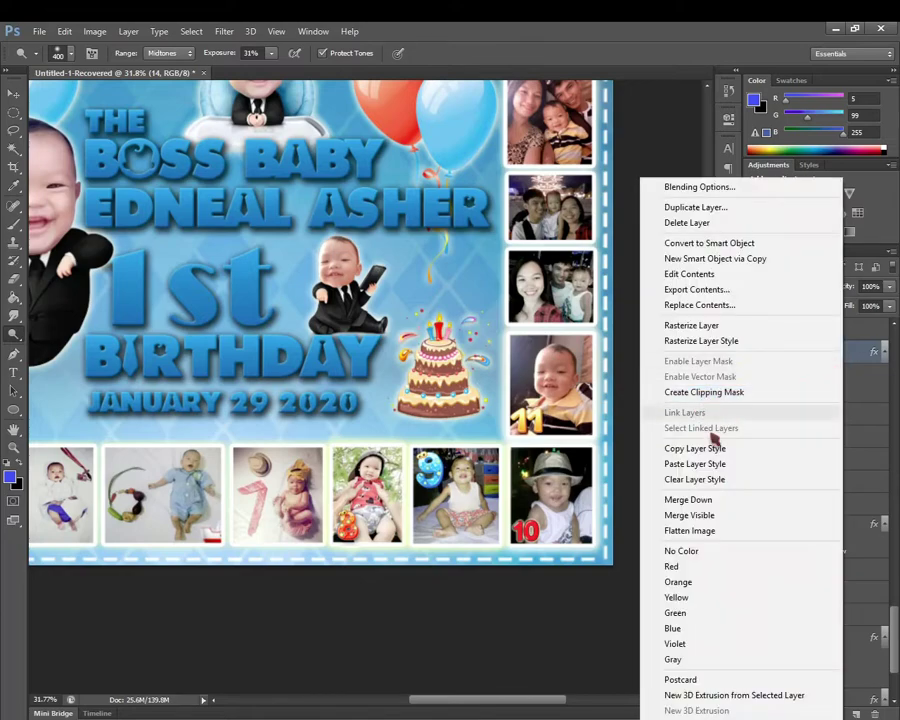
{"action": "left_click", "coordinate": [701, 341]}
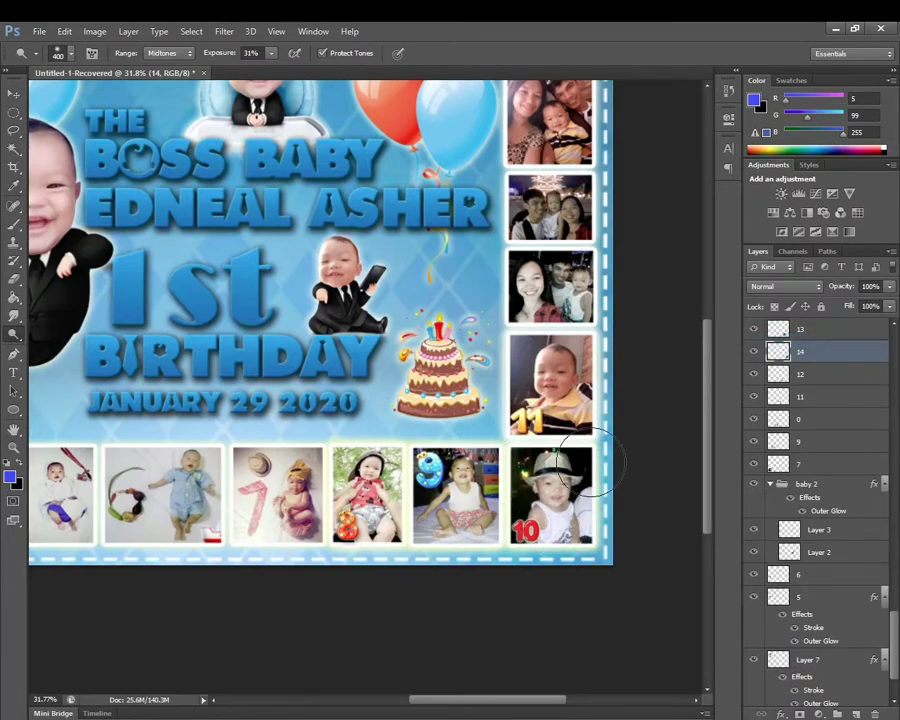
Rasterize the layer styles of photo layers 16 and 15
{"action": "key", "text": "v"}
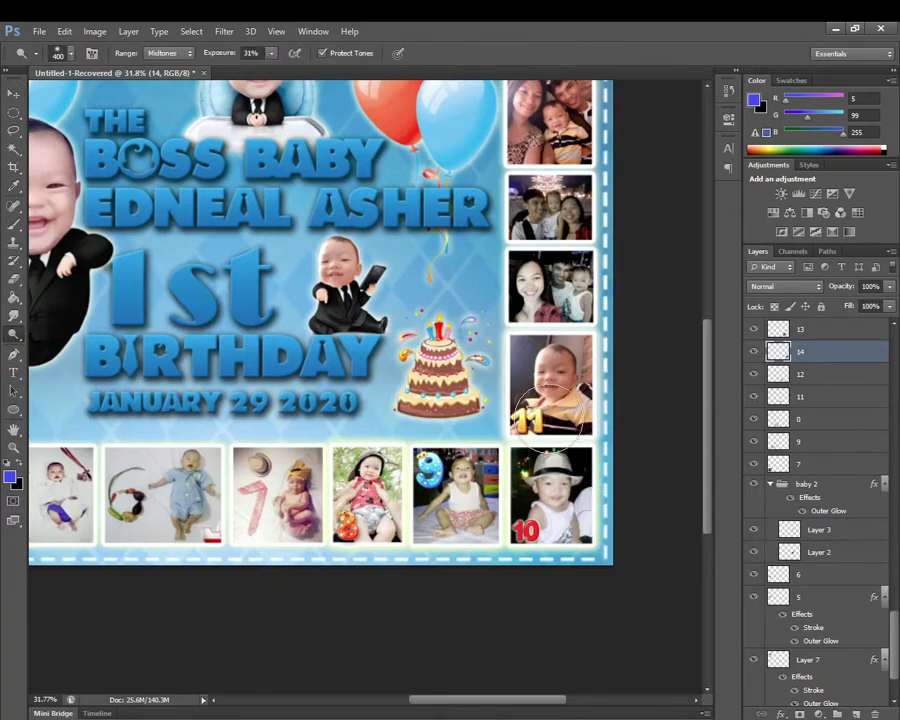
{"action": "left_click", "coordinate": [570, 408], "text": "ctrl"}
{"action": "right_click", "coordinate": [788, 336]}
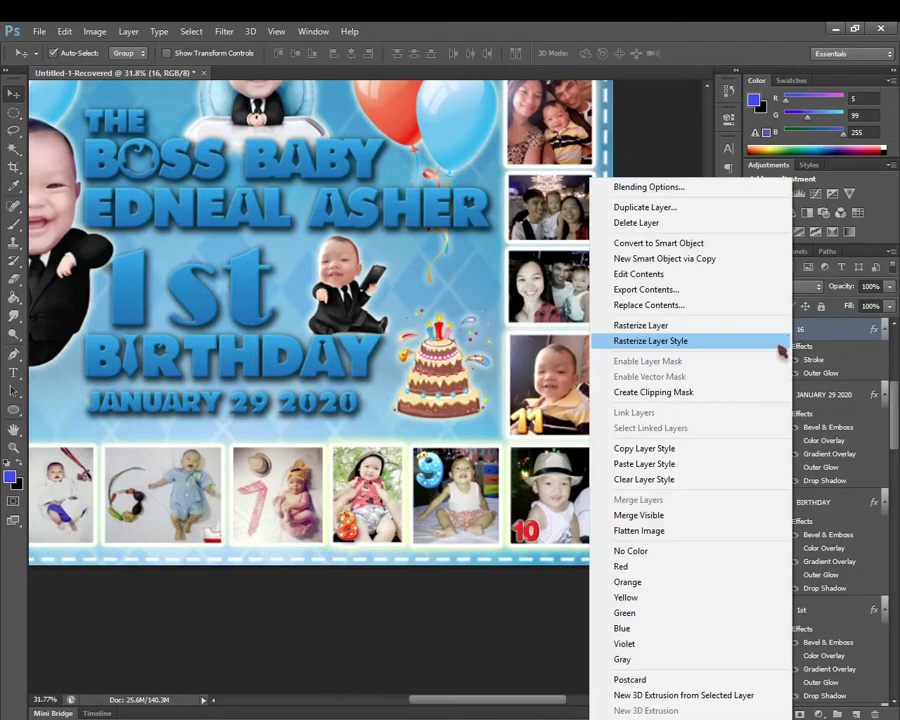
{"action": "left_click", "coordinate": [666, 340]}
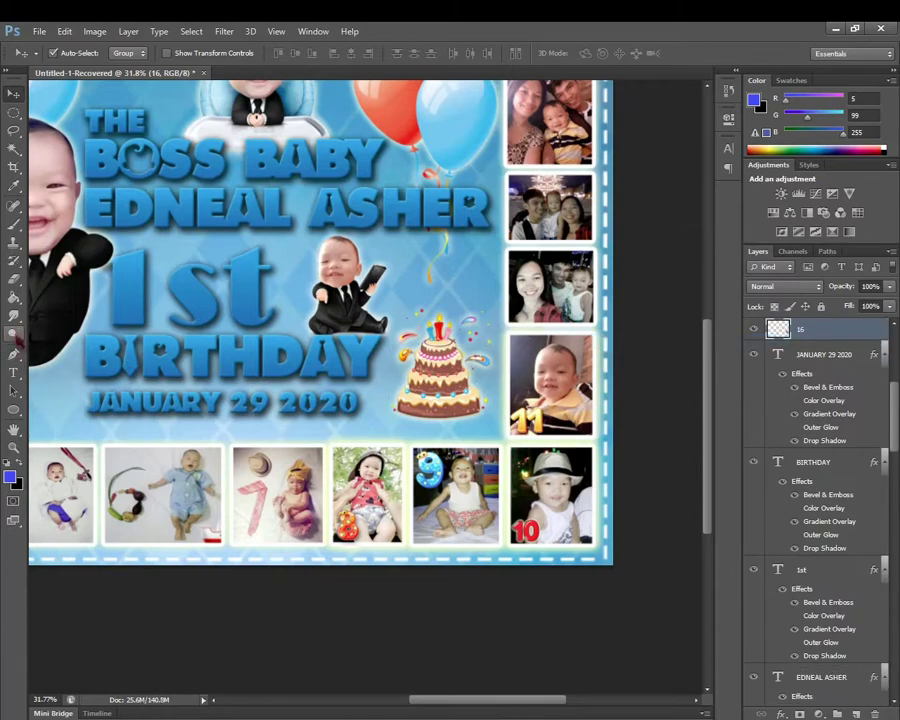
{"action": "left_click", "coordinate": [14, 334]}
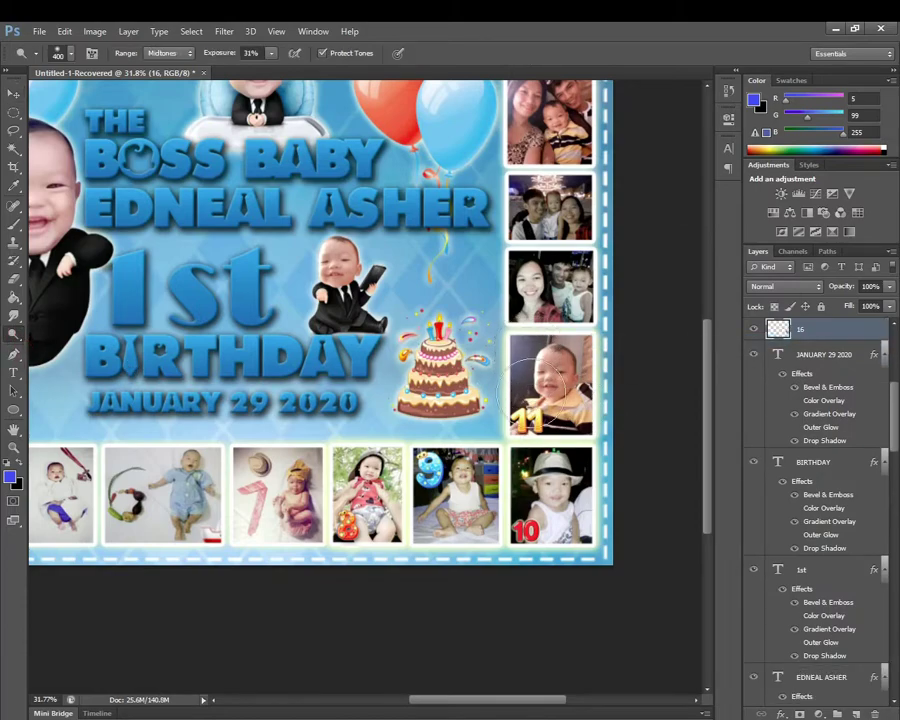
{"action": "key", "text": "v"}
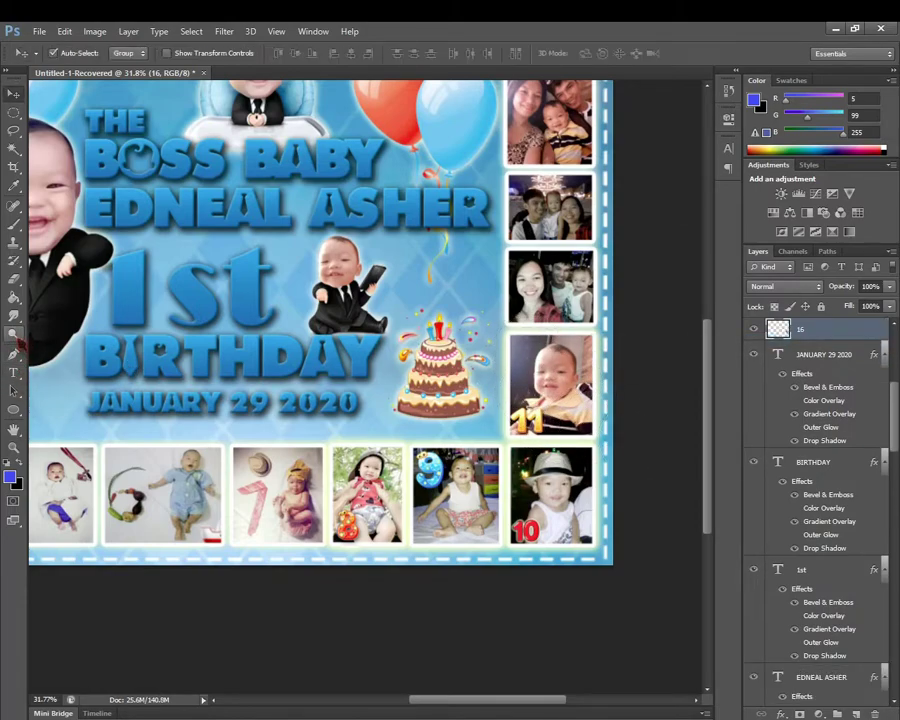
{"action": "left_click", "coordinate": [571, 320]}
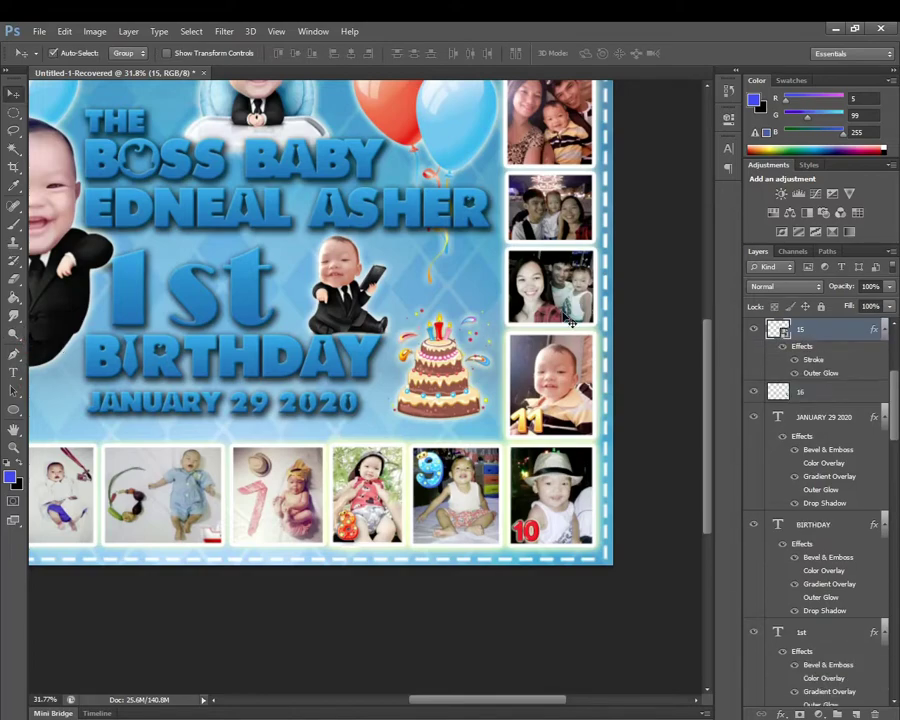
{"action": "left_click", "coordinate": [19, 334]}
{"action": "right_click", "coordinate": [855, 350]}
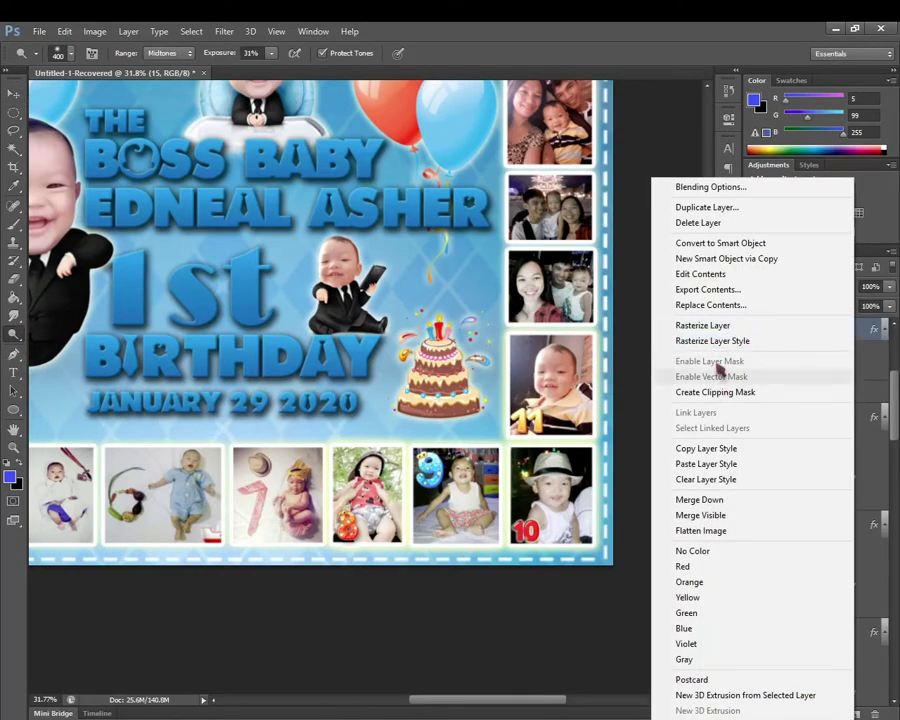
{"action": "left_click", "coordinate": [685, 340]}
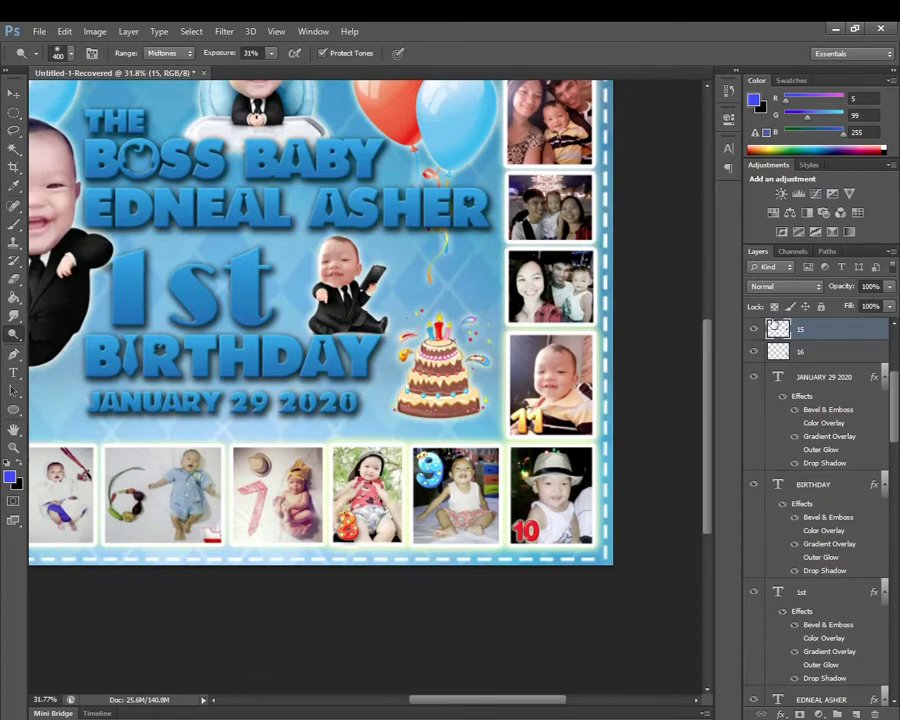
Rasterize the layer styles of photo layers 17 and 18
{"action": "key", "text": "v"}
{"action": "key", "text": "ctrl+j"}
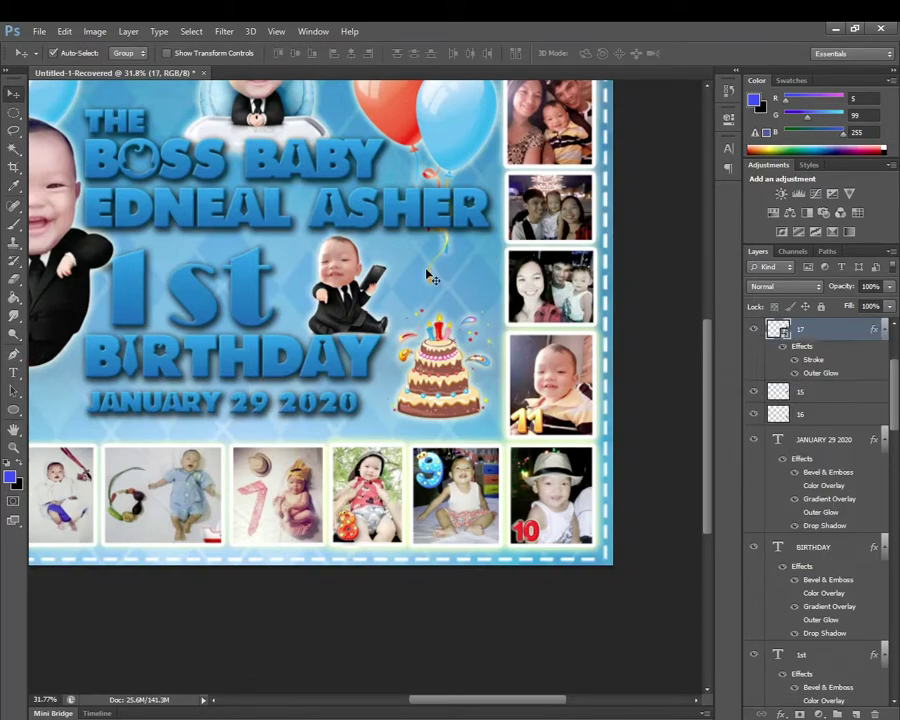
{"action": "left_click", "coordinate": [21, 338]}
{"action": "right_click", "coordinate": [822, 325]}
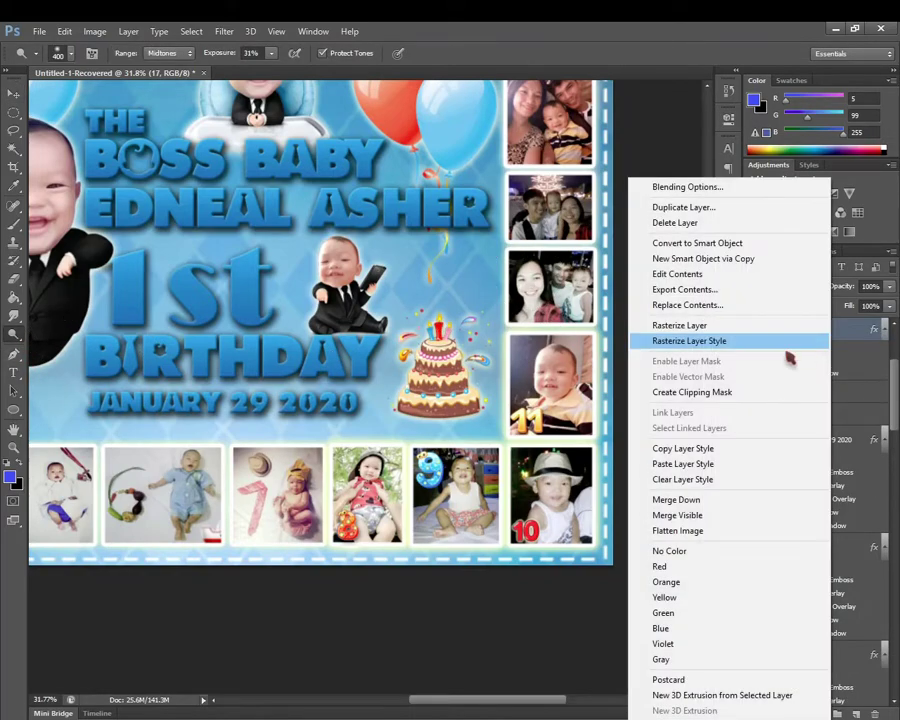
{"action": "left_click", "coordinate": [700, 340]}
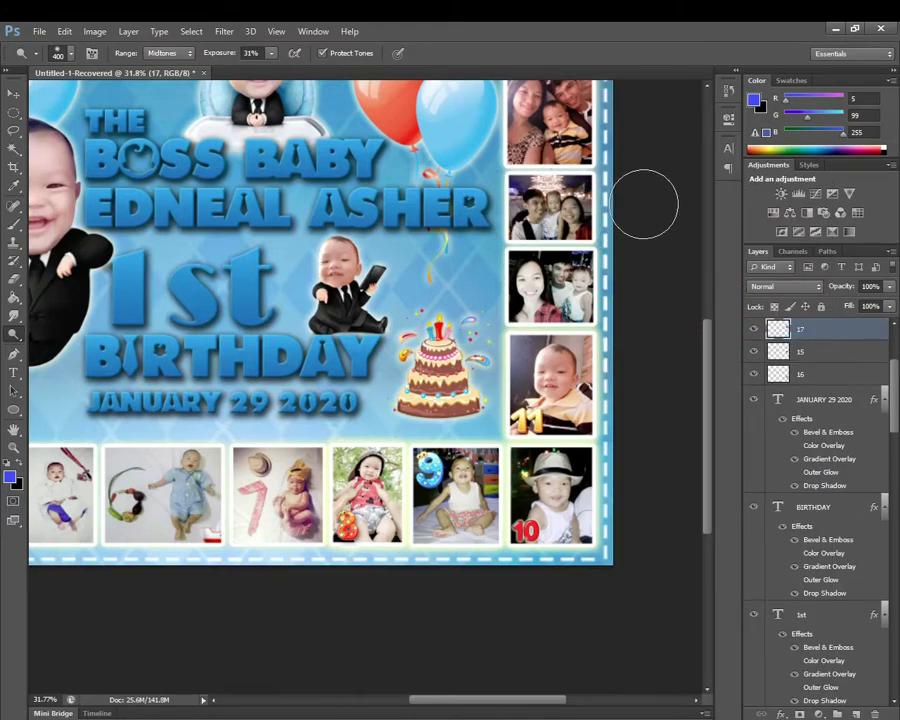
{"action": "key", "text": "v"}
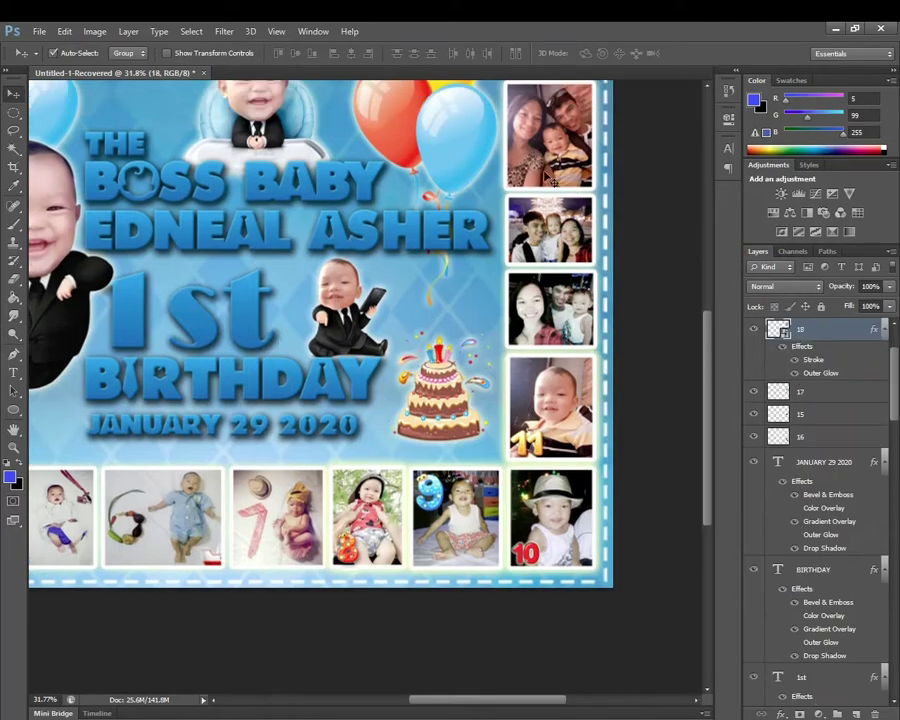
{"action": "key", "text": "o"}
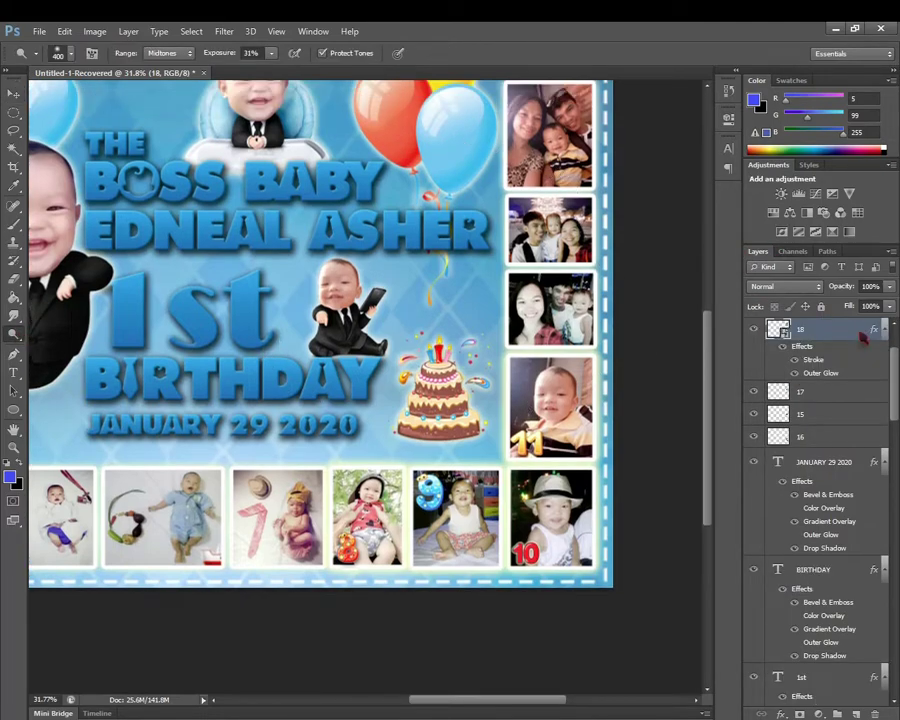
{"action": "right_click", "coordinate": [862, 338]}
{"action": "left_click", "coordinate": [736, 342]}
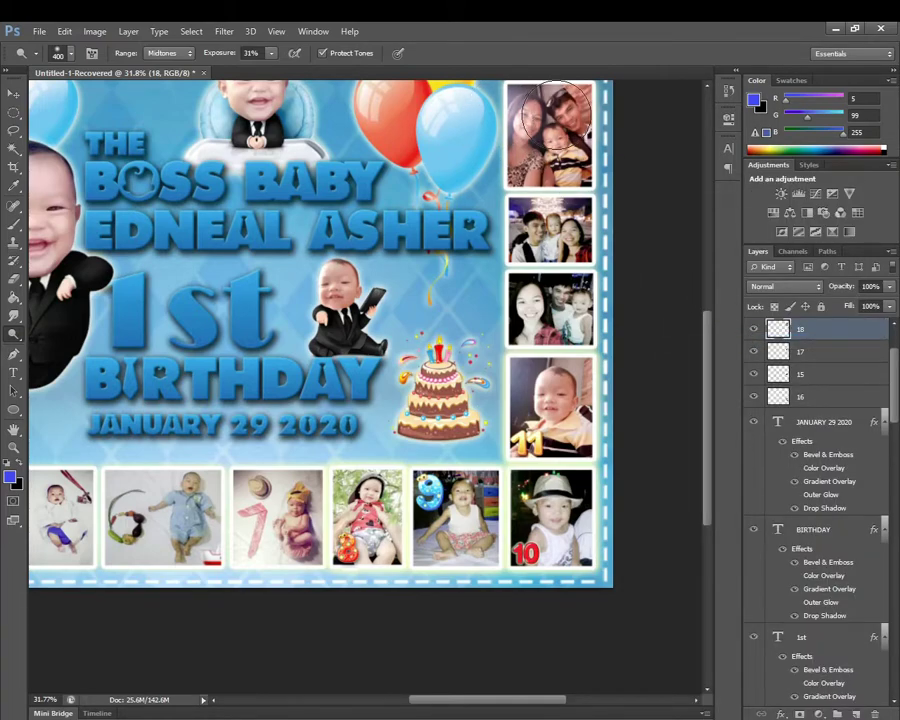
Review the whole banner and select the name text layer
{"action": "scroll", "coordinate": [470, 258], "scroll_direction": "down", "scroll_amount": 2}
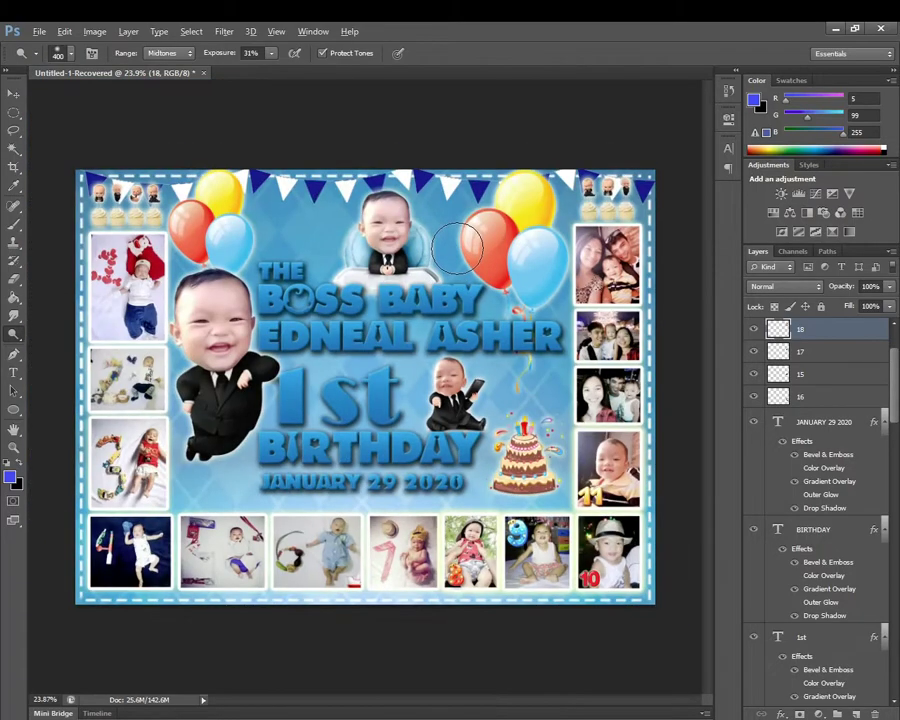
{"action": "scroll", "coordinate": [470, 258], "scroll_direction": "down", "scroll_amount": 2}
{"action": "left_click", "coordinate": [276, 31]}
{"action": "key", "text": "Escape"}
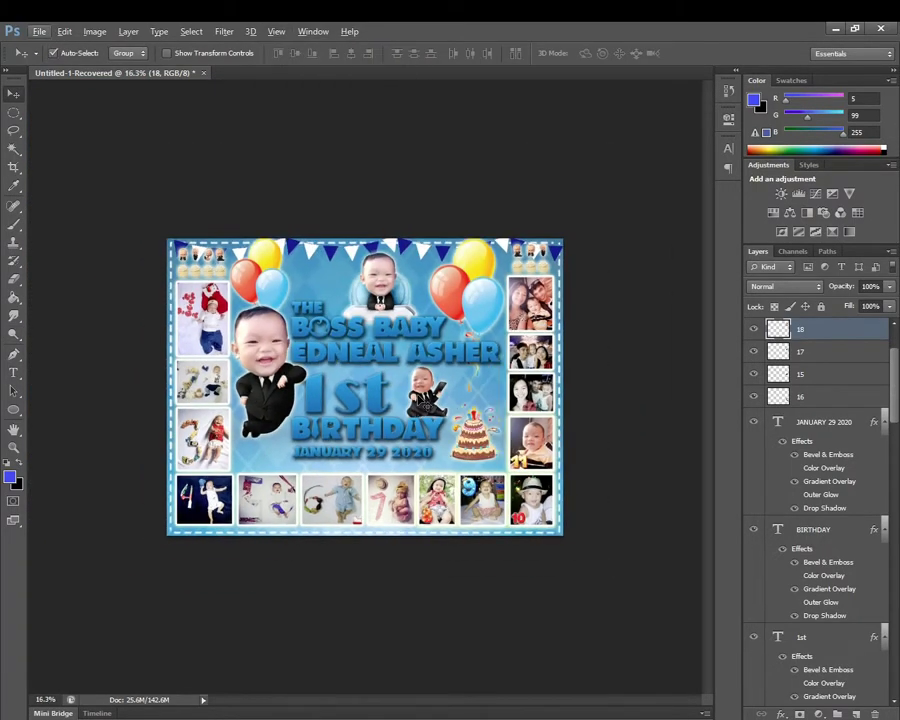
{"action": "scroll", "coordinate": [424, 416], "scroll_direction": "up", "scroll_amount": 2}
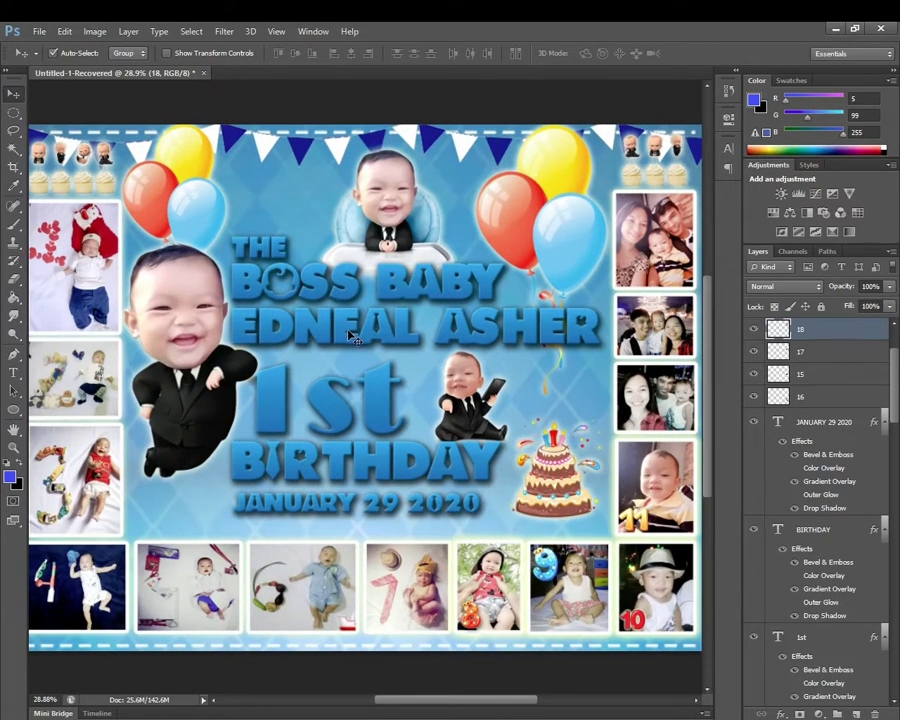
{"action": "left_click", "coordinate": [360, 325]}
{"action": "scroll", "coordinate": [388, 320], "scroll_direction": "down", "scroll_amount": 1}
{"action": "scroll", "coordinate": [355, 340], "scroll_direction": "down", "scroll_amount": 1}
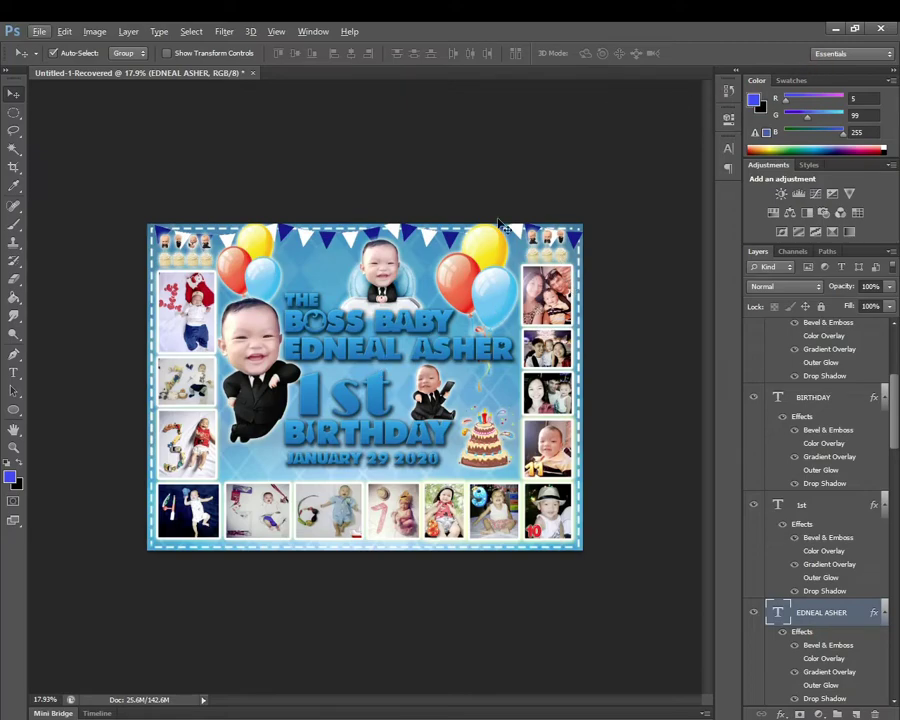
{"action": "scroll", "coordinate": [395, 268], "scroll_direction": "up", "scroll_amount": 1}
{"action": "scroll", "coordinate": [420, 275], "scroll_direction": "up", "scroll_amount": 1}
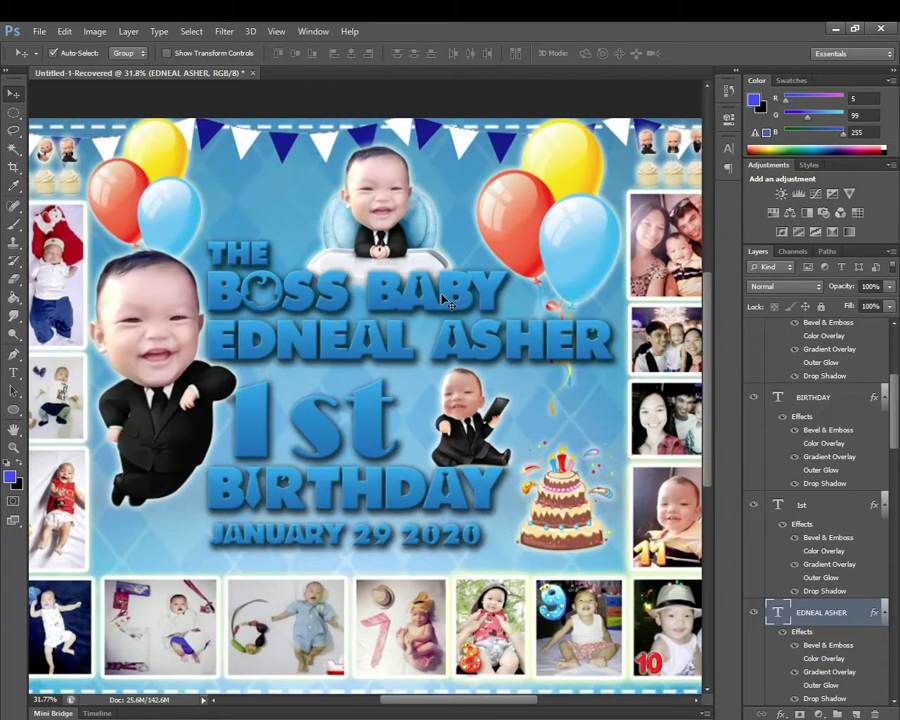
{"action": "scroll", "coordinate": [440, 285], "scroll_direction": "down", "scroll_amount": 1}
{"action": "scroll", "coordinate": [444, 300], "scroll_direction": "down", "scroll_amount": 1}
{"action": "key", "text": "alt"}
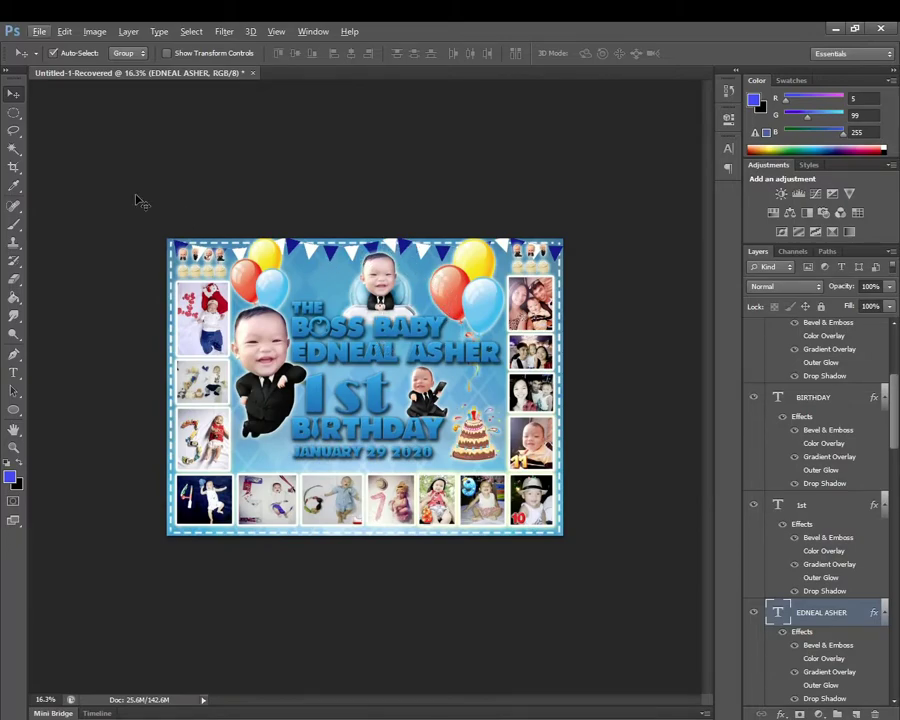
Clear the layer selection and select the baby group at the top of the stack
{"action": "left_click_drag", "start_coordinate": [601, 581], "coordinate": [64, 192]}
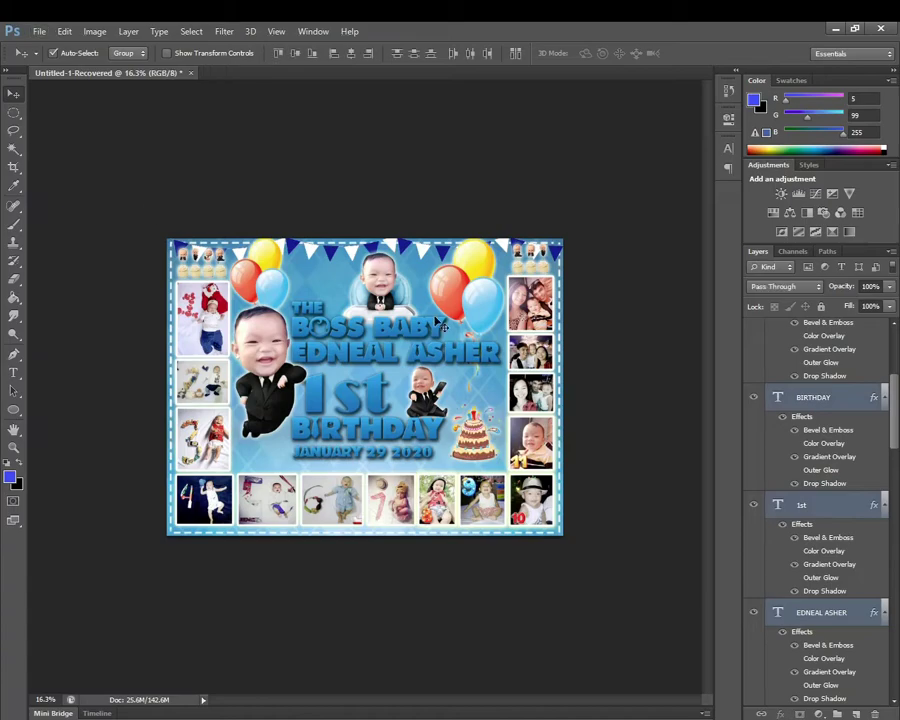
{"action": "left_click", "coordinate": [623, 388]}
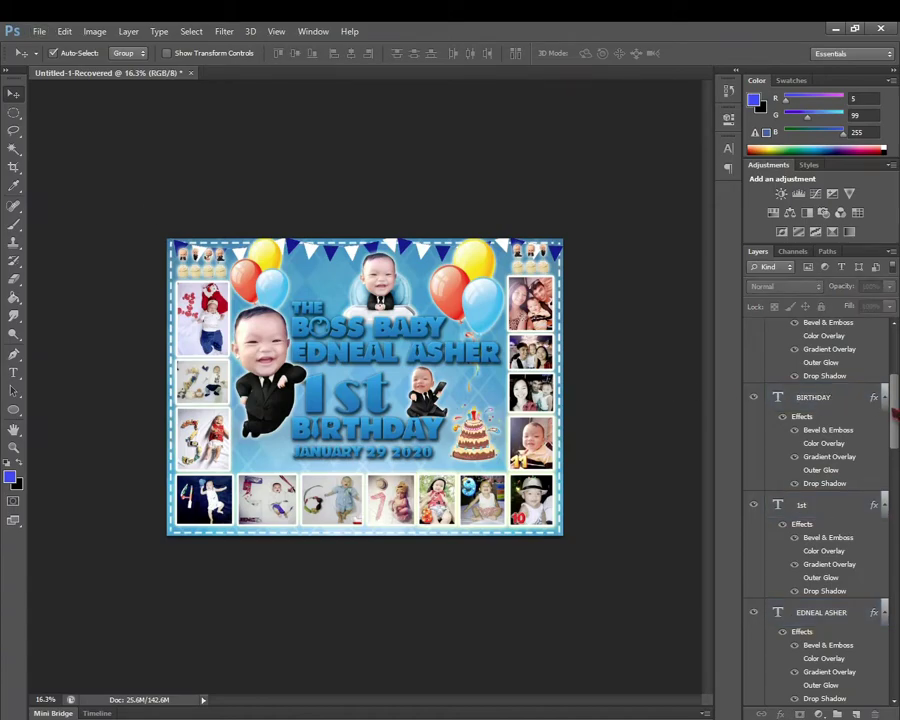
{"action": "scroll", "coordinate": [818, 510], "scroll_direction": "up", "scroll_amount": 5}
{"action": "left_click", "coordinate": [832, 328]}
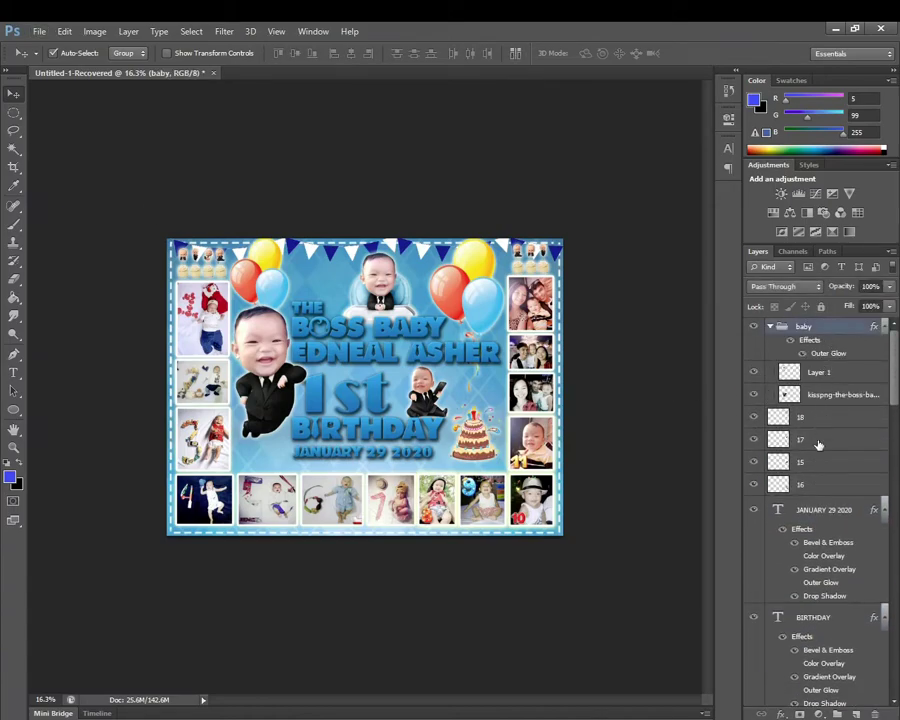
{"action": "scroll", "coordinate": [810, 440], "scroll_direction": "down", "scroll_amount": 5}
{"action": "scroll", "coordinate": [784, 450], "scroll_direction": "down", "scroll_amount": 5}
{"action": "scroll", "coordinate": [784, 480], "scroll_direction": "down", "scroll_amount": 5}
{"action": "scroll", "coordinate": [784, 505], "scroll_direction": "down", "scroll_amount": 5}
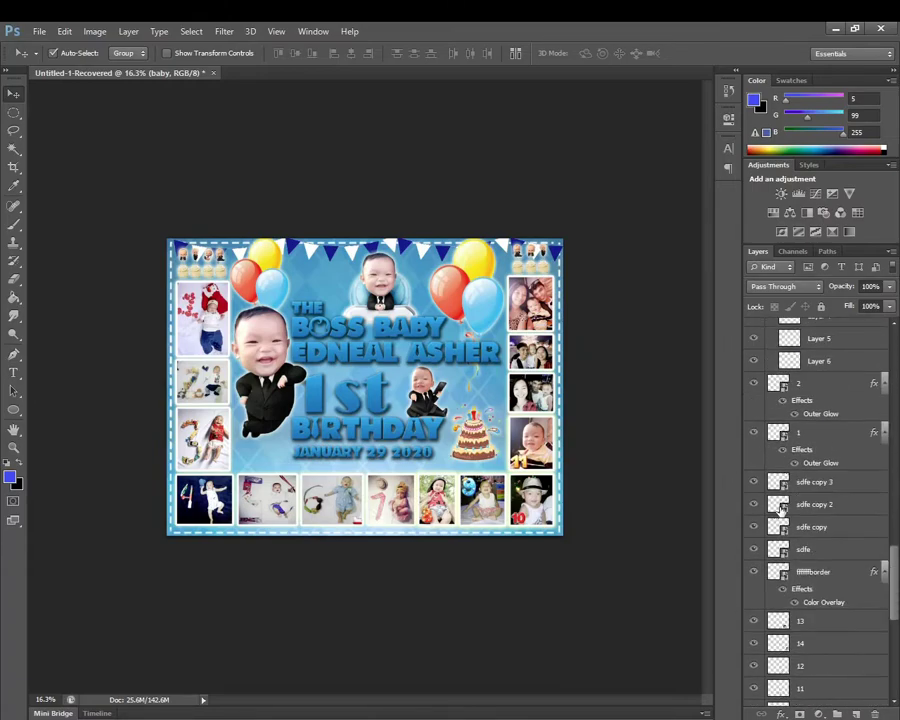
{"action": "scroll", "coordinate": [790, 550], "scroll_direction": "down", "scroll_amount": 5}
{"action": "scroll", "coordinate": [860, 590], "scroll_direction": "down", "scroll_amount": 5}
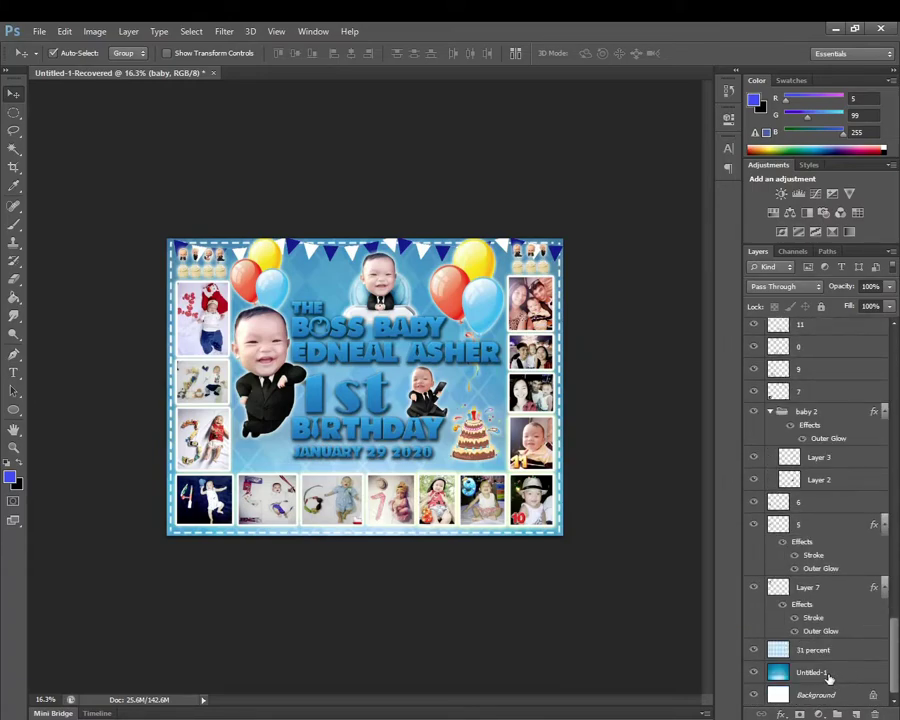
Group all layers down to Untitled-1 into Group 1 and stamp a merged Layer 8
{"action": "left_click", "coordinate": [812, 672], "text": "shift"}
{"action": "key", "text": "ctrl+g"}
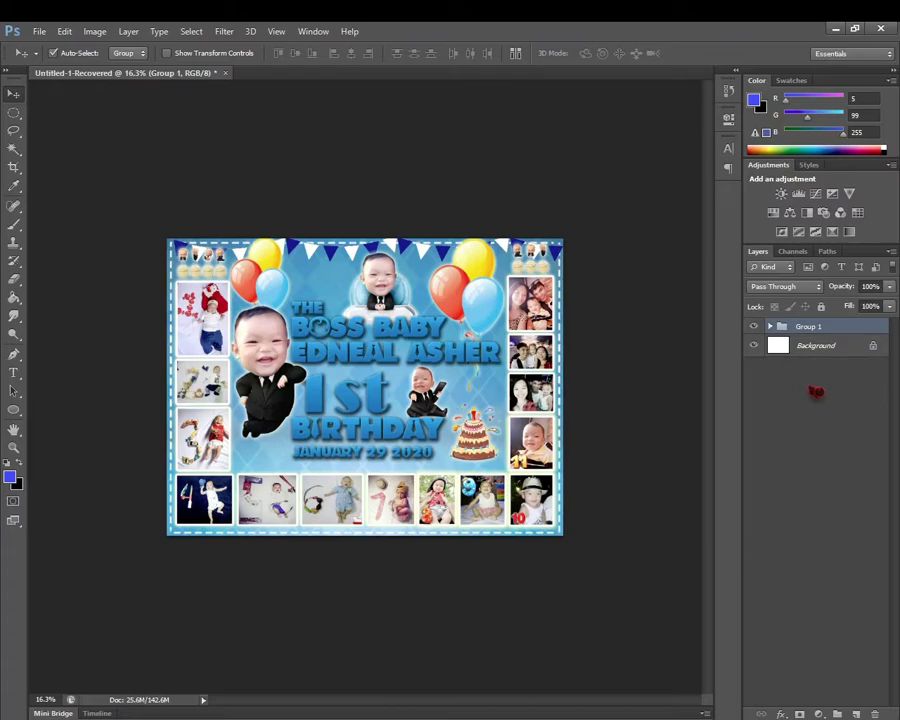
{"action": "key", "text": "ctrl+shift+alt+e"}
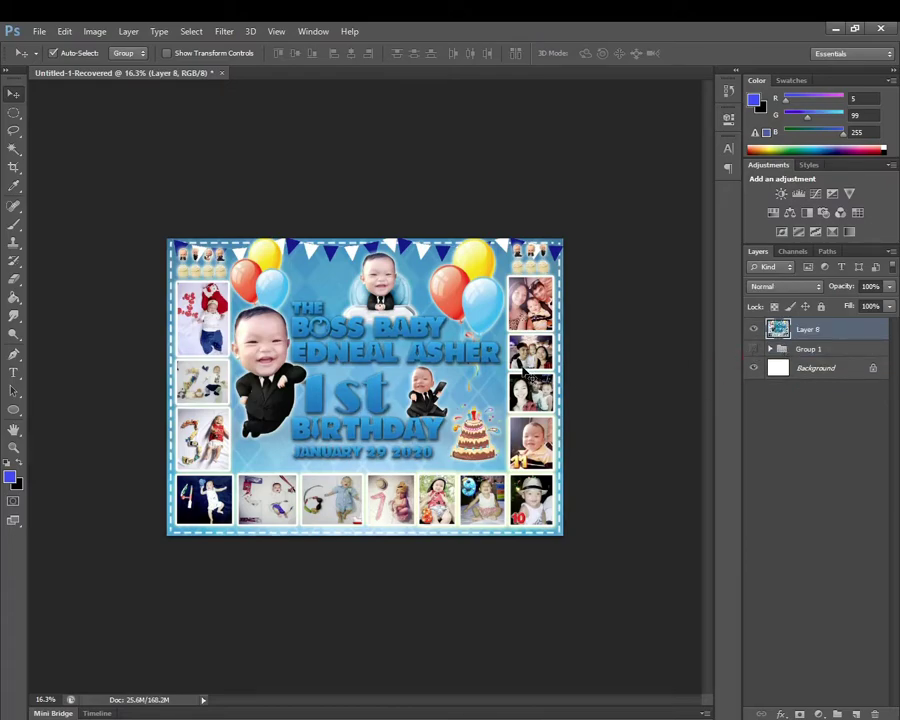
Scale the merged banner layer down to about 99%
{"action": "key", "text": "ctrl+t"}
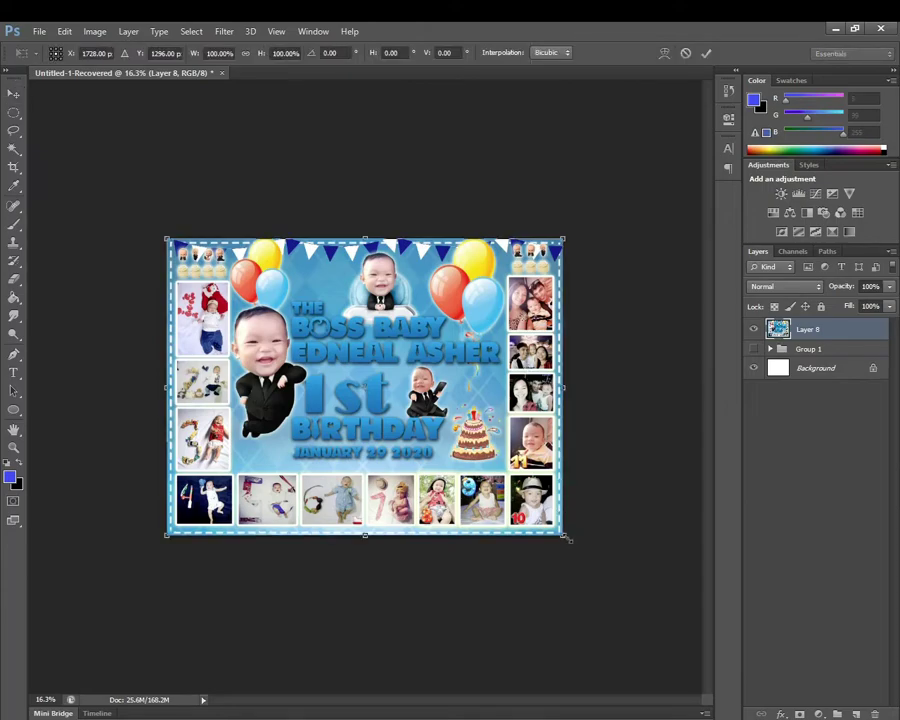
{"action": "left_click_drag", "start_coordinate": [566, 538], "coordinate": [571, 536]}
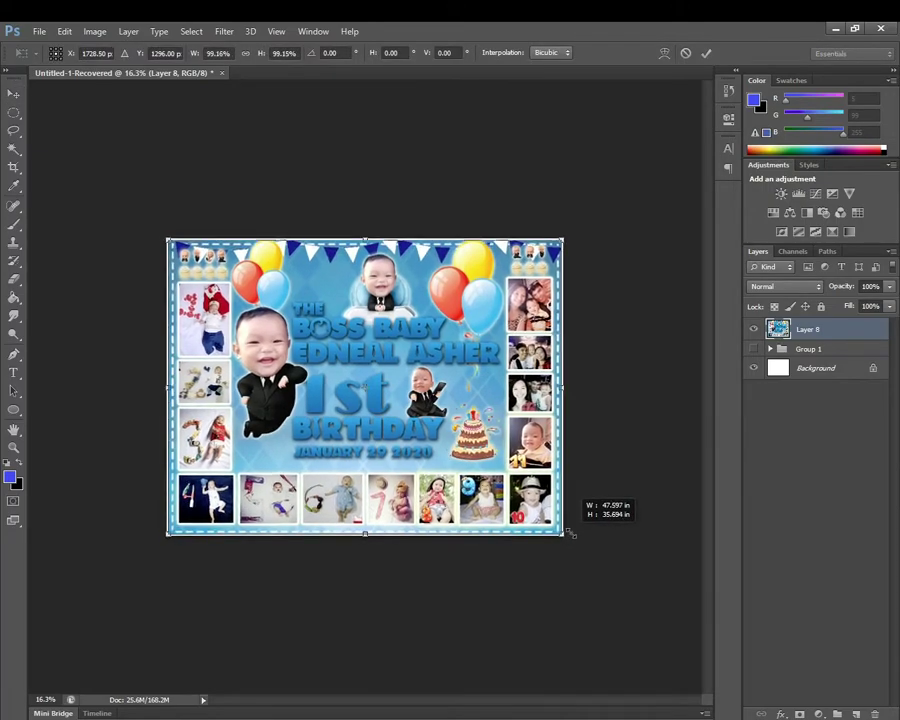
{"action": "left_click_drag", "start_coordinate": [571, 536], "coordinate": [568, 532]}
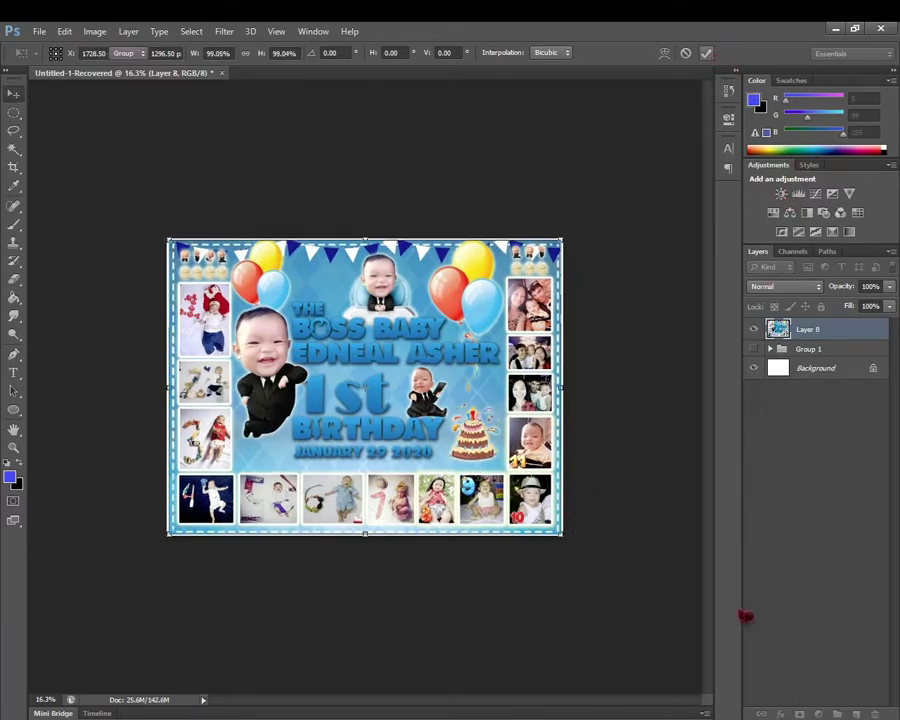
{"action": "key", "text": "Return"}
Add a 25 px outside stroke in dark blue 002399, sampled from the banner
{"action": "left_click", "coordinate": [780, 712]}
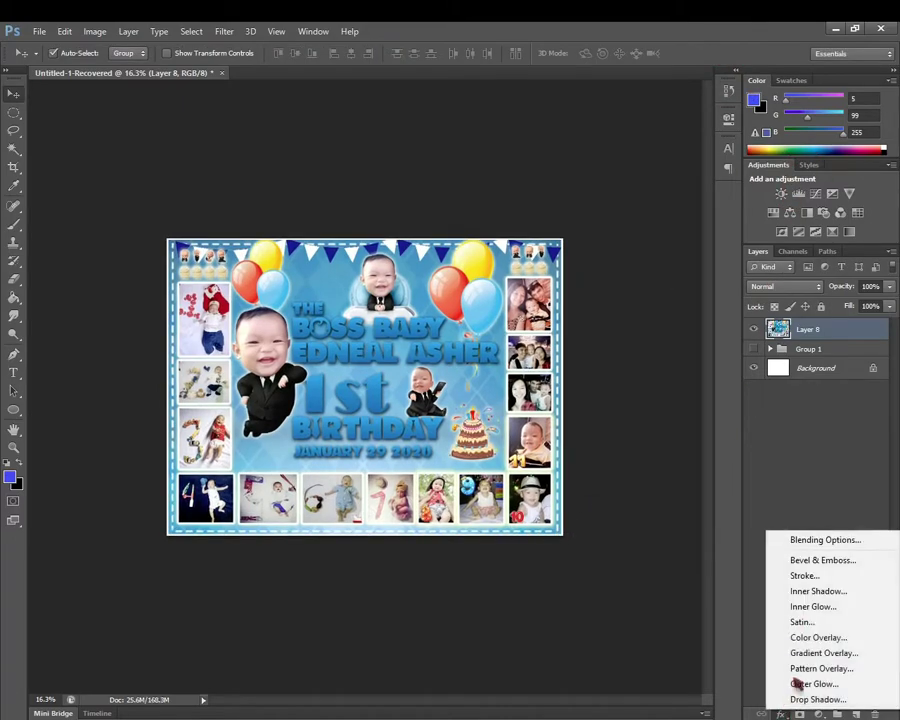
{"action": "left_click", "coordinate": [806, 576]}
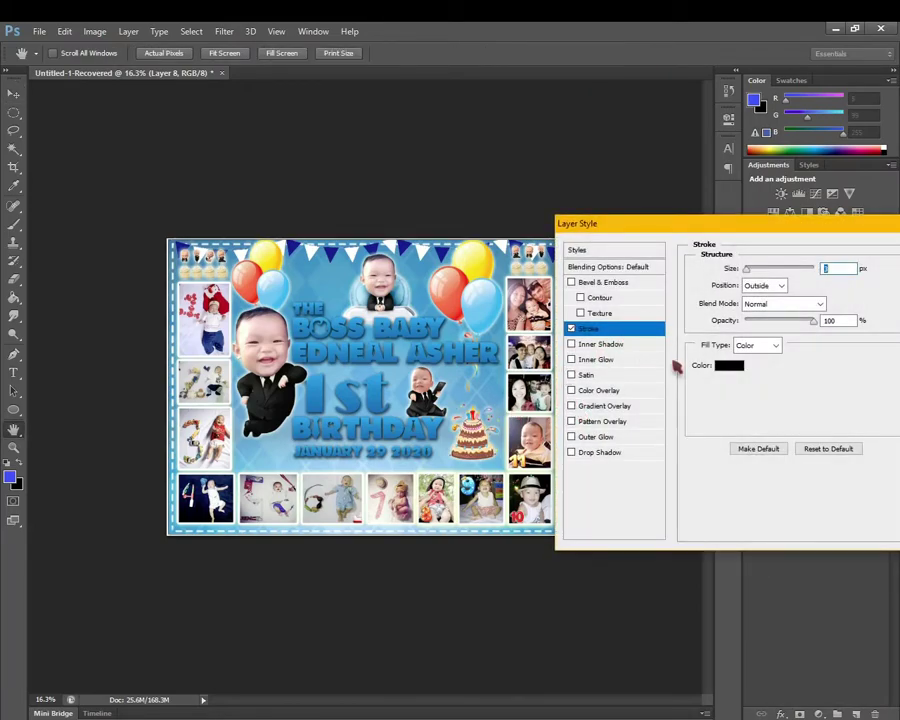
{"action": "left_click", "coordinate": [729, 365]}
{"action": "left_click", "coordinate": [447, 248]}
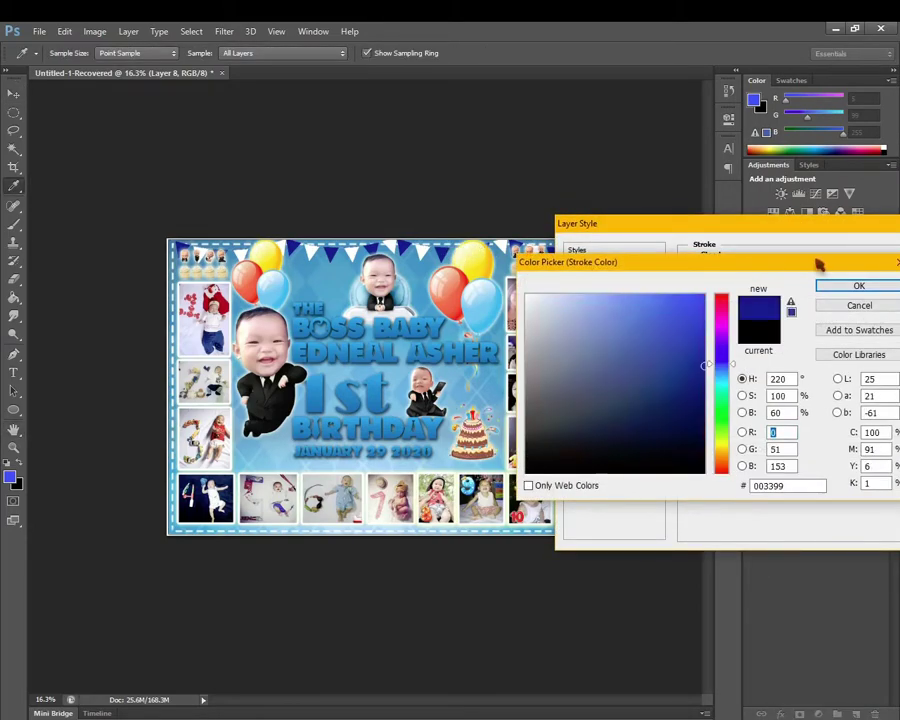
{"action": "left_click", "coordinate": [859, 286]}
{"action": "type", "text": "2"}
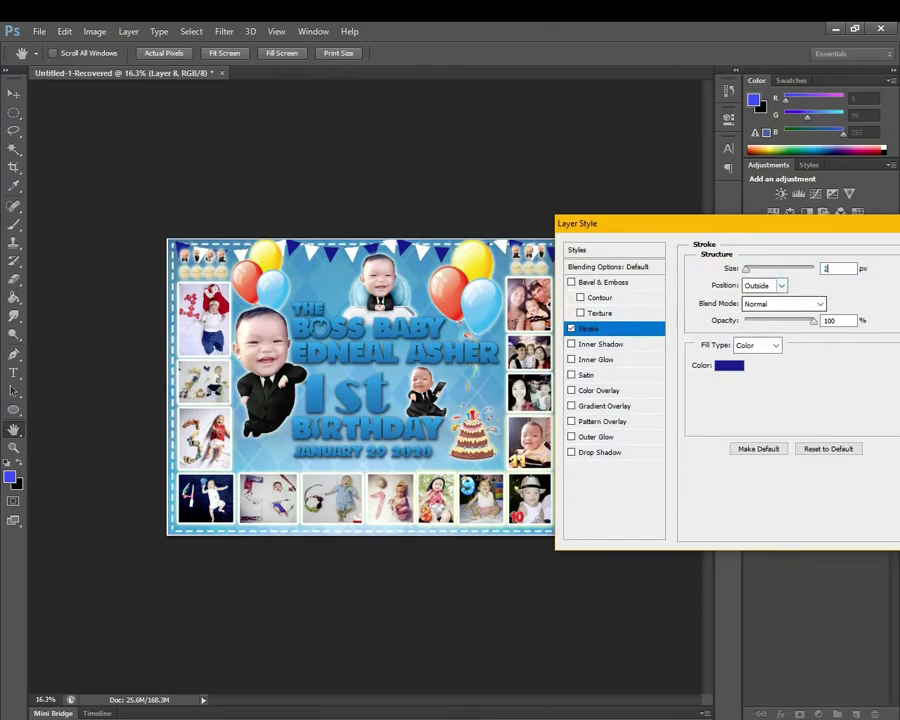
{"action": "type", "text": "5"}
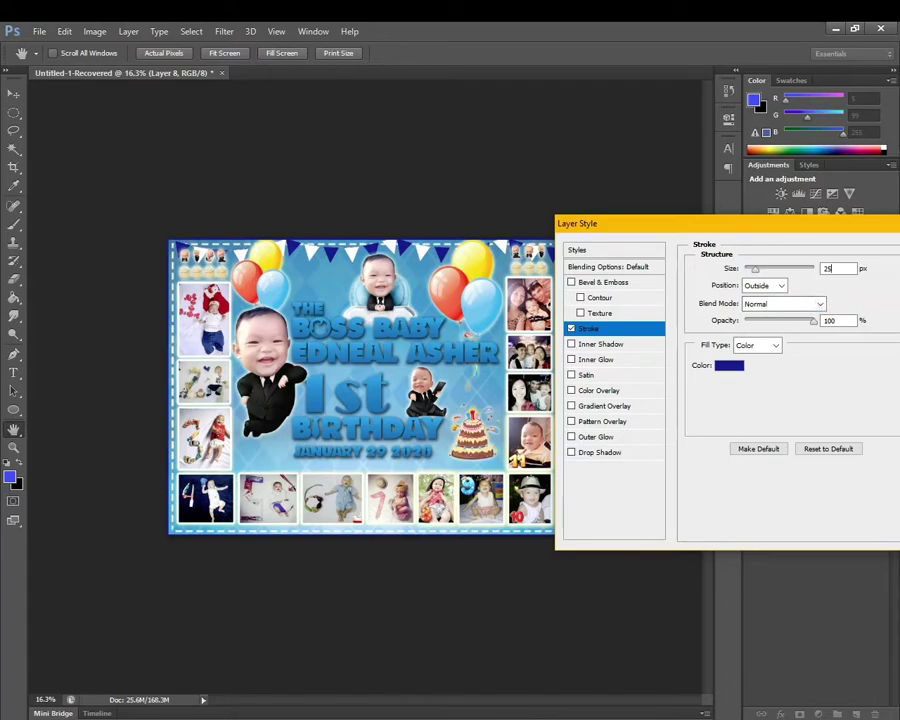
{"action": "left_click", "coordinate": [838, 268]}
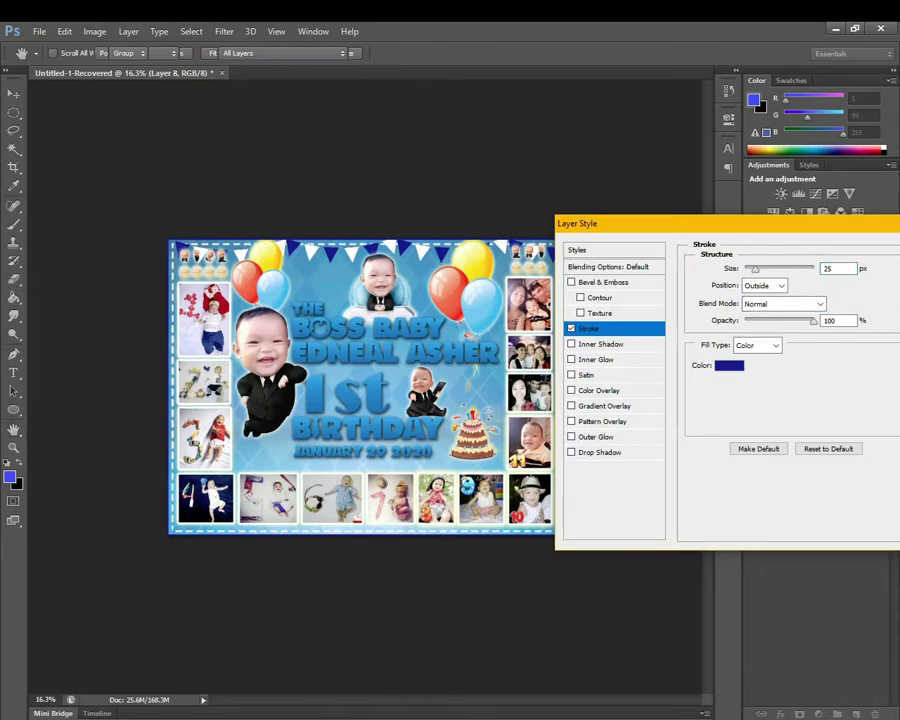
{"action": "key", "text": "Return"}
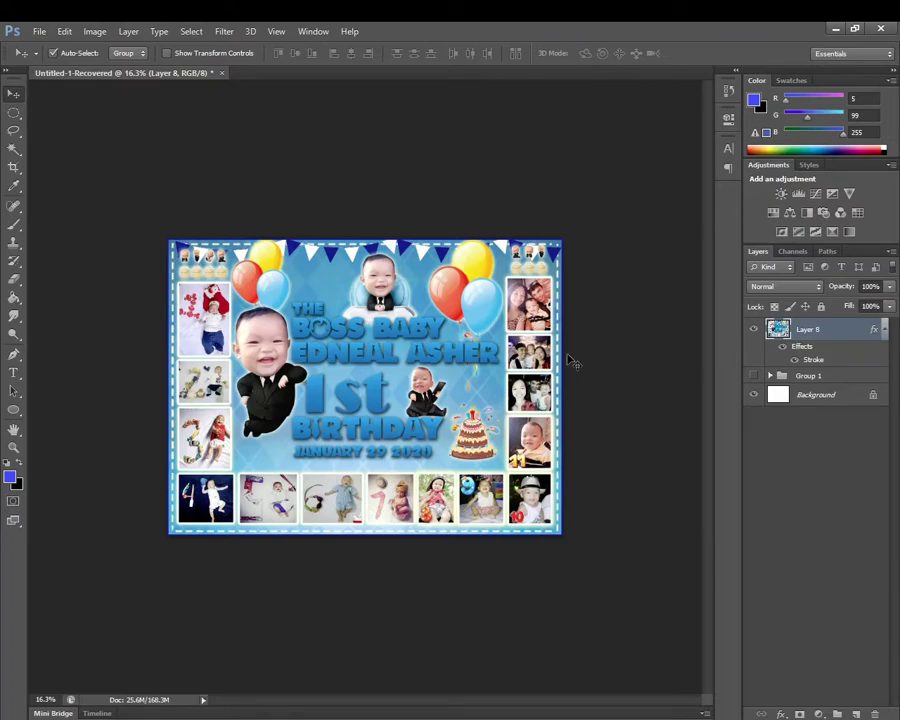
Briefly pick the Dodge tool, then switch back to the Move tool
{"action": "key", "text": "o"}
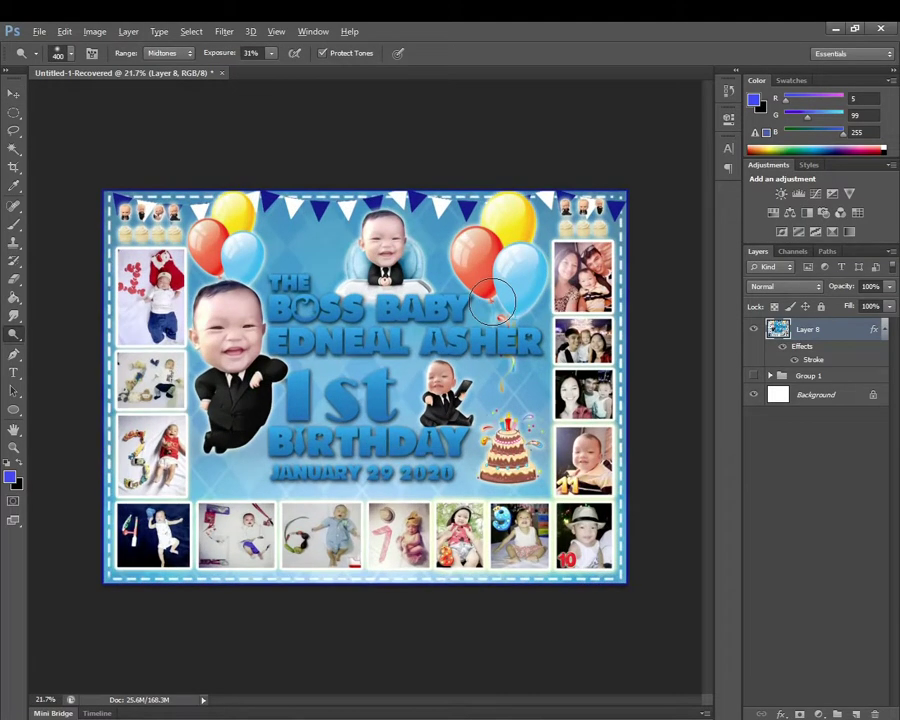
{"action": "scroll", "coordinate": [537, 320], "scroll_direction": "up", "scroll_amount": 3}
{"action": "key", "text": "v"}
{"action": "key", "text": "Escape"}
{"action": "key", "text": "v"}
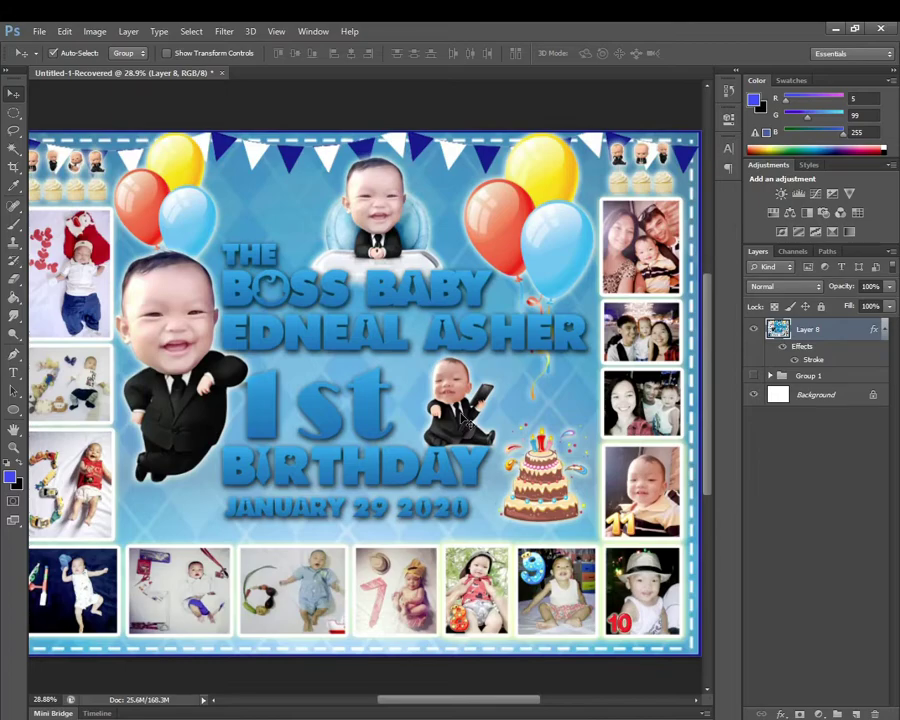
Zoom to the central 1st lettering and dodge it lighter at 31% midtones exposure
{"action": "scroll", "coordinate": [412, 387], "scroll_direction": "down", "scroll_amount": 1}
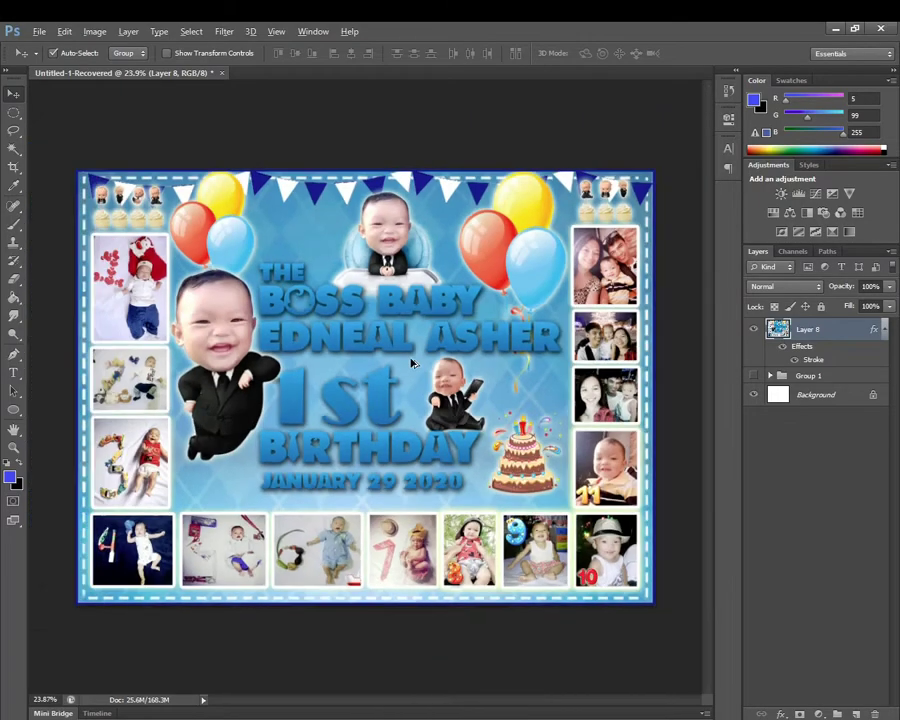
{"action": "scroll", "coordinate": [412, 387], "scroll_direction": "down", "scroll_amount": 1}
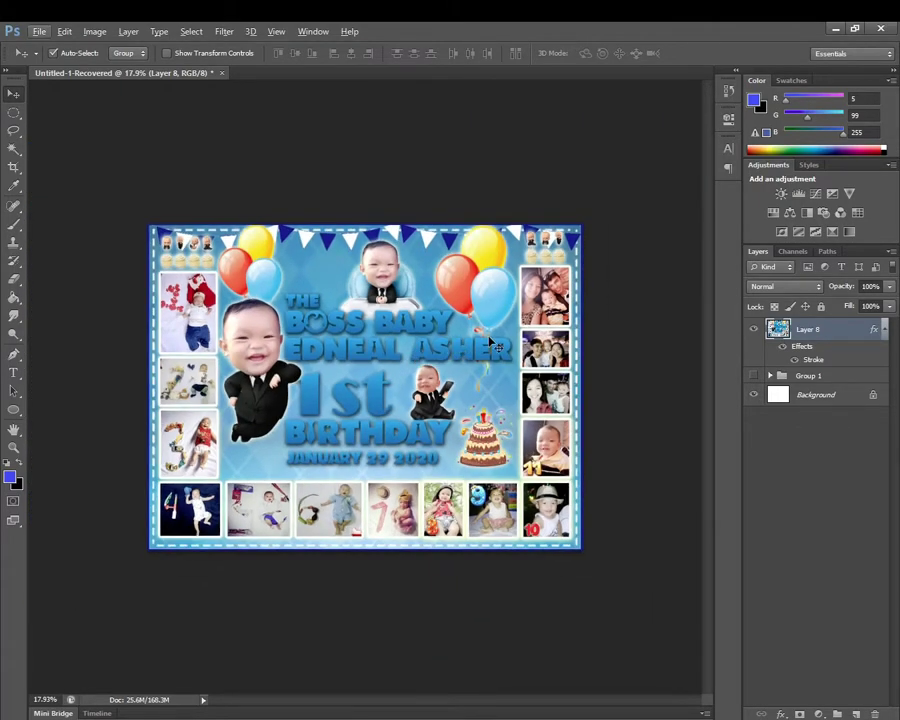
{"action": "scroll", "coordinate": [540, 350], "scroll_direction": "up", "scroll_amount": 1}
{"action": "scroll", "coordinate": [542, 360], "scroll_direction": "down", "scroll_amount": 1}
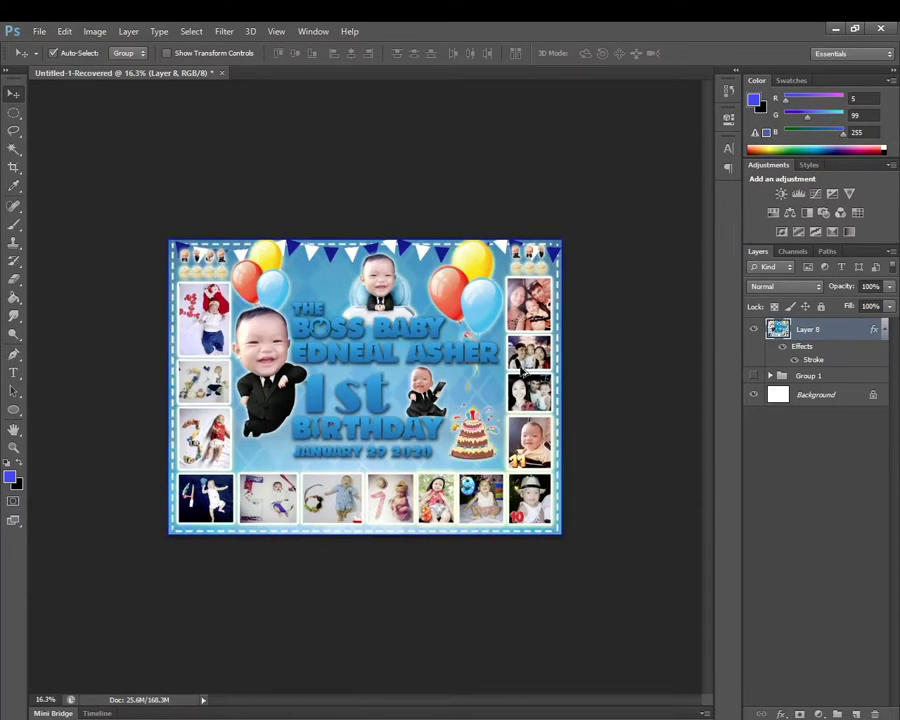
{"action": "scroll", "coordinate": [547, 374], "scroll_direction": "up", "scroll_amount": 3}
{"action": "scroll", "coordinate": [547, 374], "scroll_direction": "down", "scroll_amount": 2}
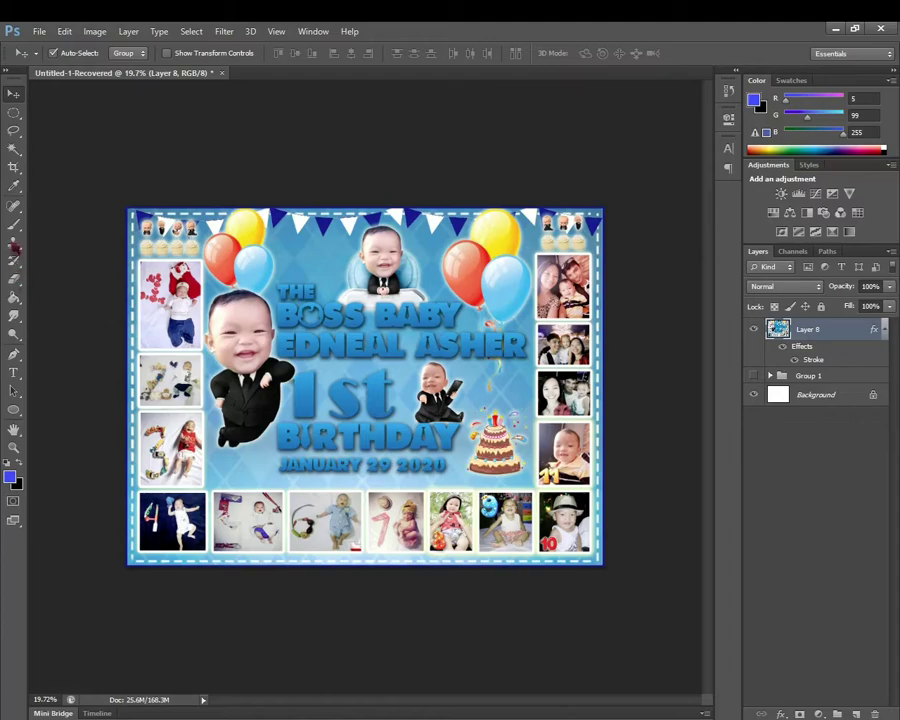
{"action": "left_click", "coordinate": [13, 334]}
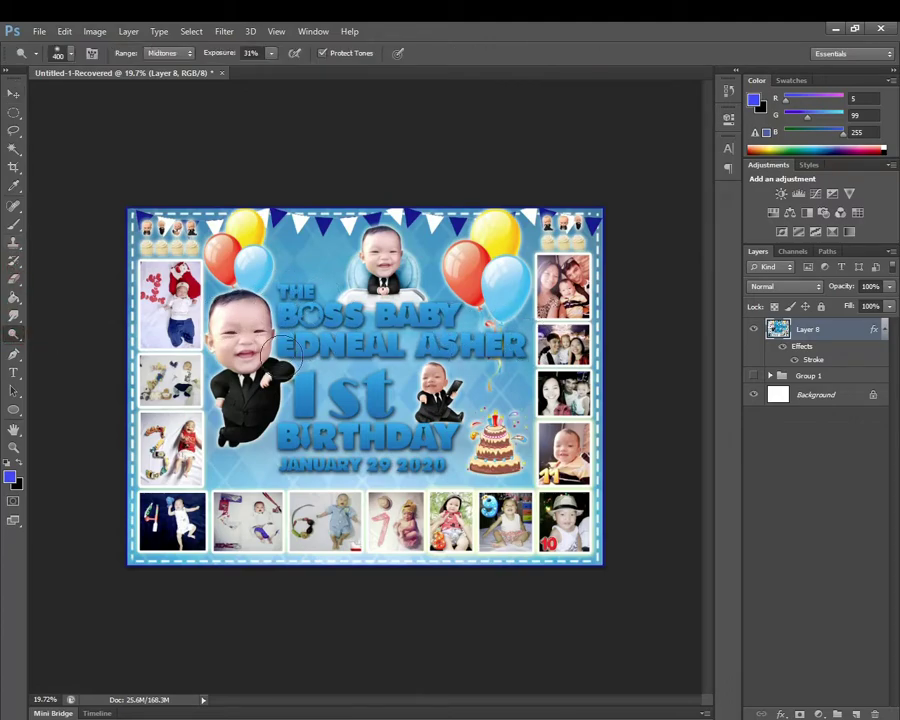
{"action": "left_click_drag", "start_coordinate": [325, 395], "coordinate": [435, 437]}
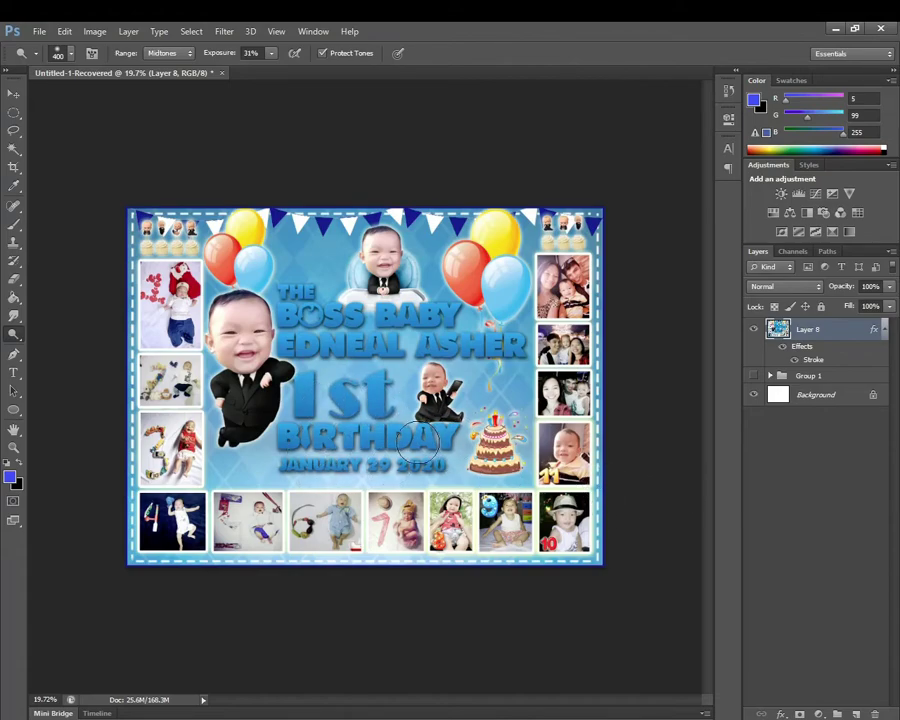
Save the banner as a high-quality JPEG '3x4 tarpaulin' file in the birthday photos subfolder
{"action": "key", "text": "v"}
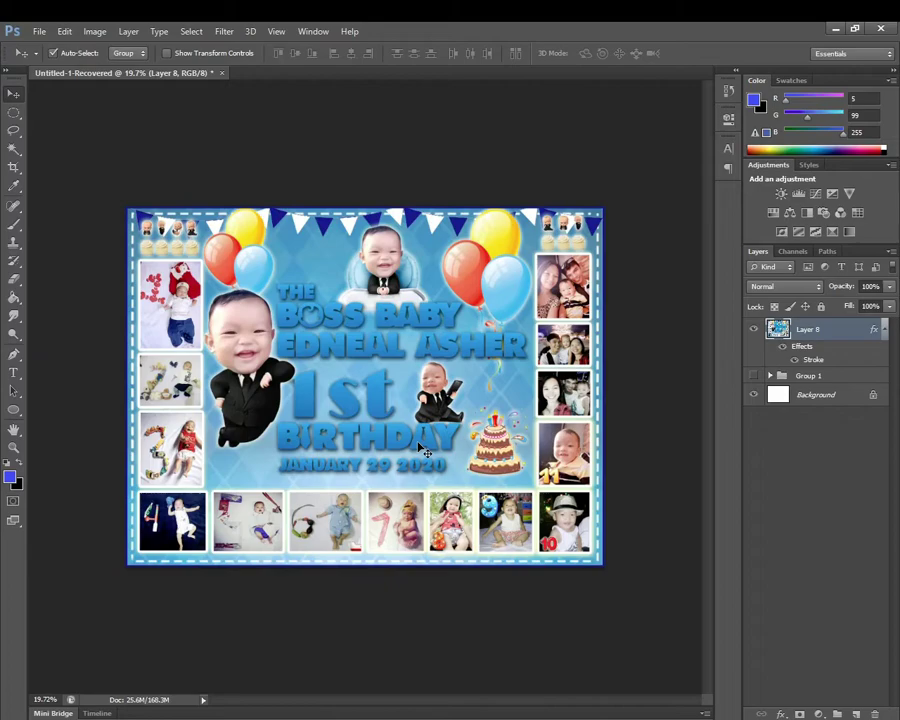
{"action": "key", "text": "ctrl+shift+s"}
{"action": "left_click", "coordinate": [248, 546]}
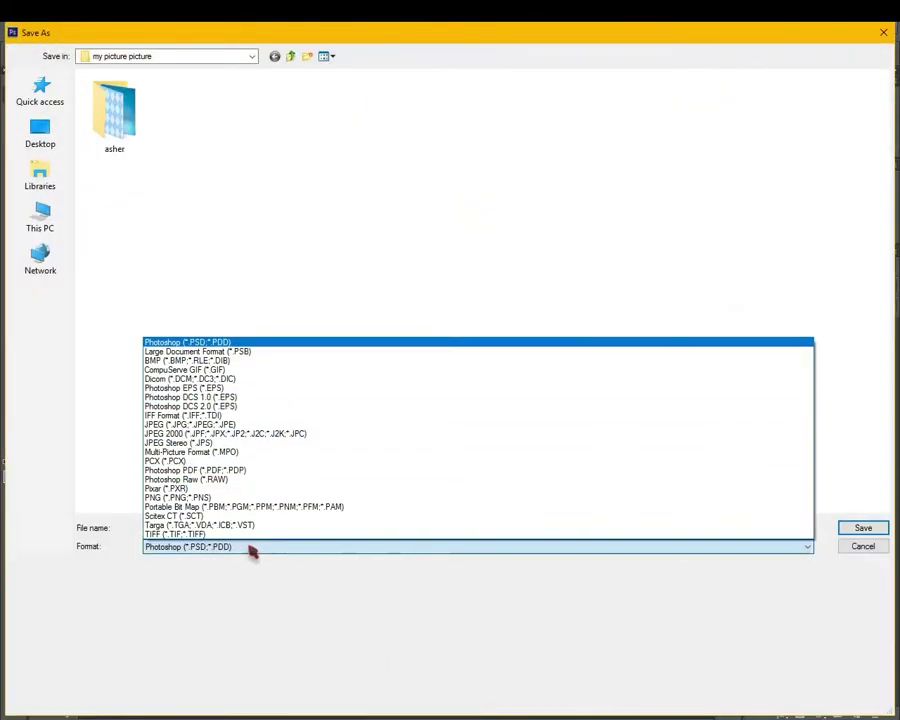
{"action": "left_click", "coordinate": [265, 424]}
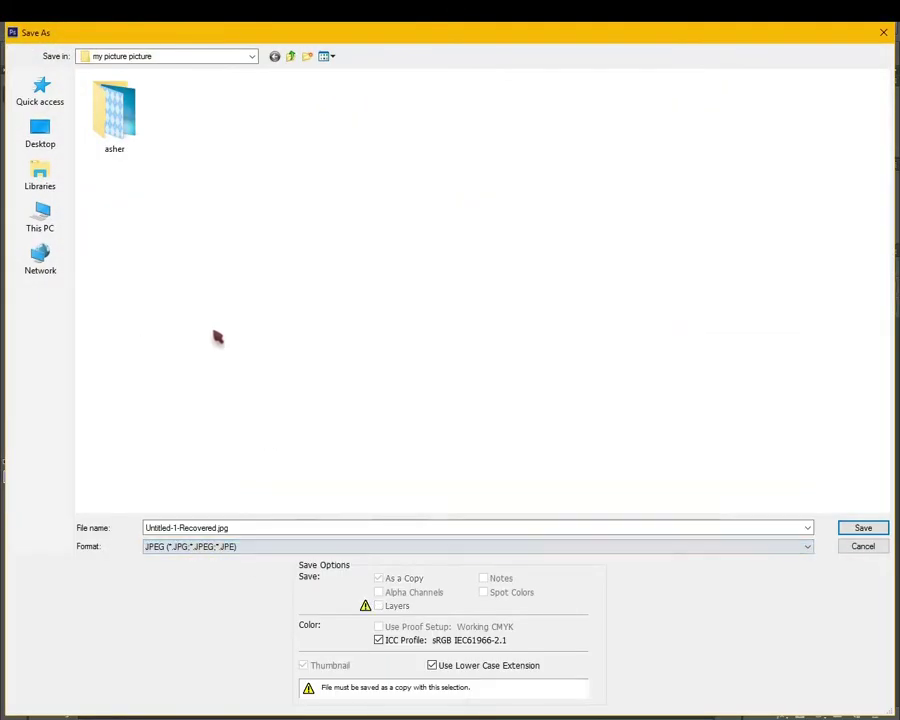
{"action": "double_click", "coordinate": [130, 136]}
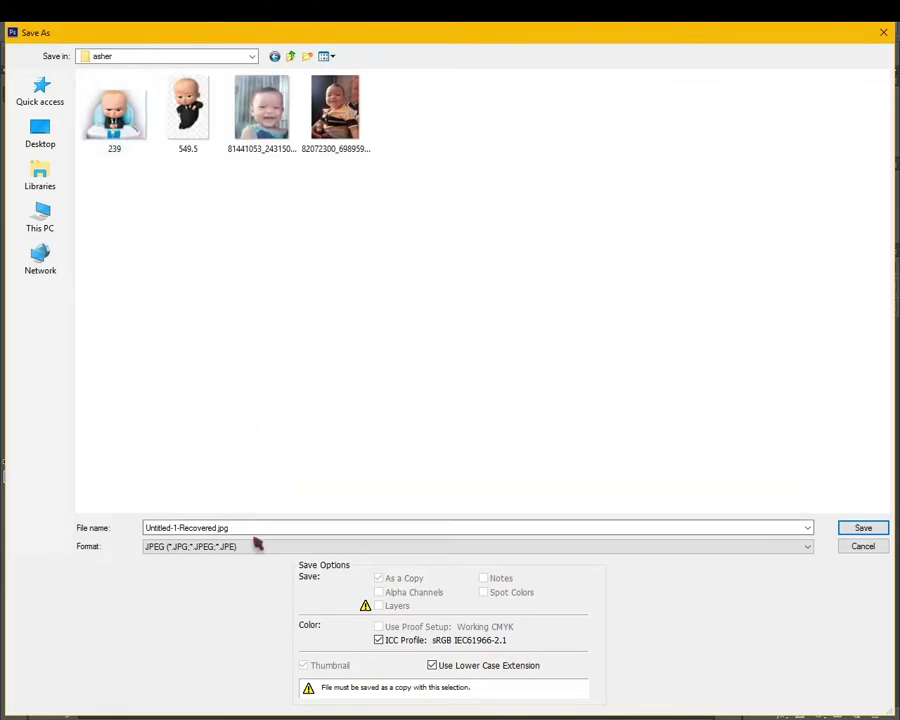
{"action": "left_click", "coordinate": [253, 524]}
{"action": "type", "text": "ash"}
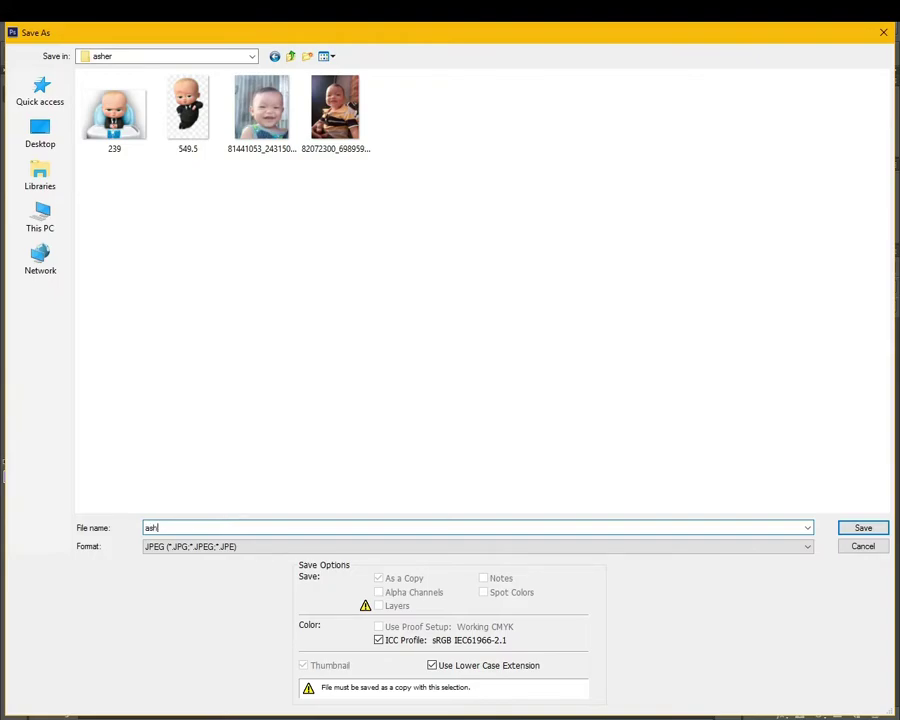
{"action": "type", "text": "er 3x4 tarp"}
{"action": "type", "text": " aul"}
{"action": "left_click", "coordinate": [874, 526]}
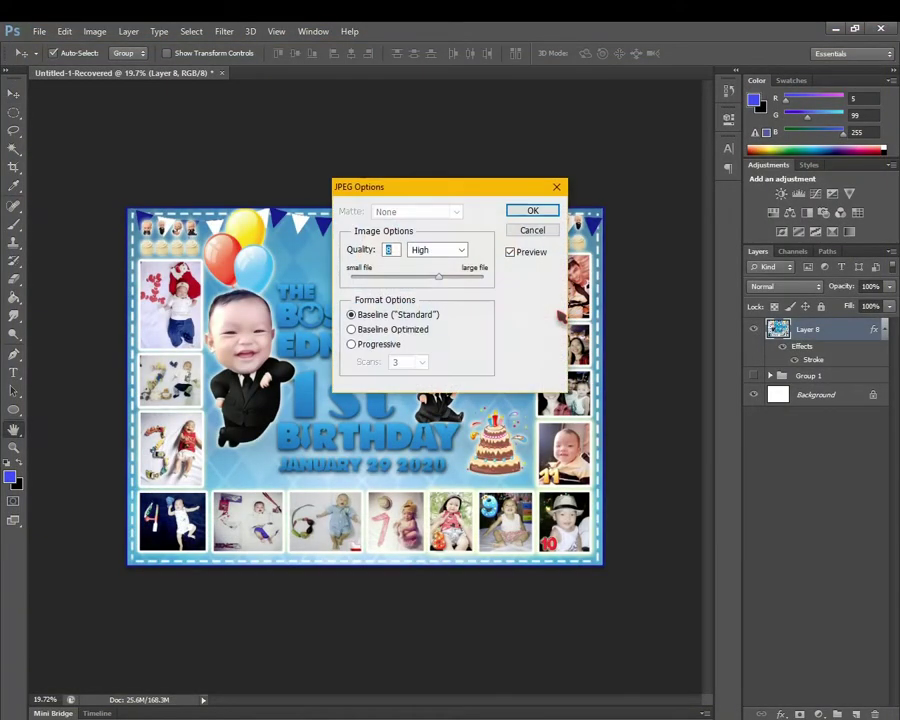
{"action": "left_click", "coordinate": [546, 210]}
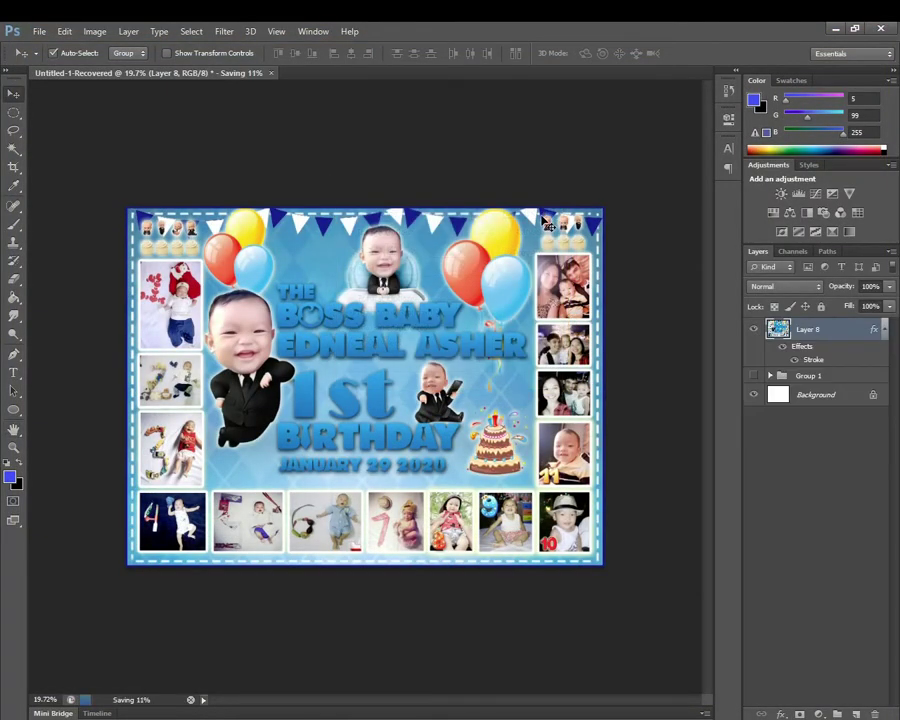